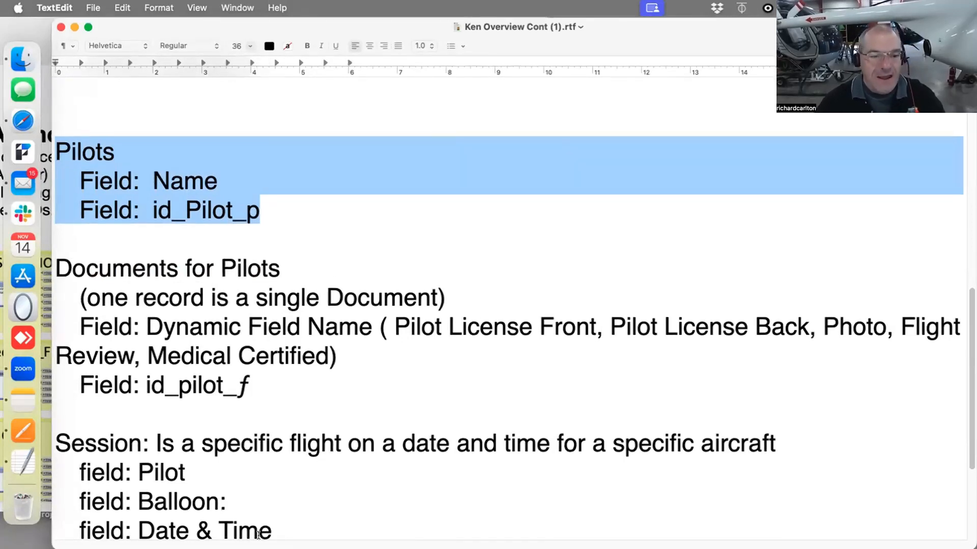
# Highlight the Pilots, Documents for Pilots and Session sections in the overview notes, then move the notes window aside
pyautogui.moveTo(292, 414); pyautogui.dragTo(38, 134)
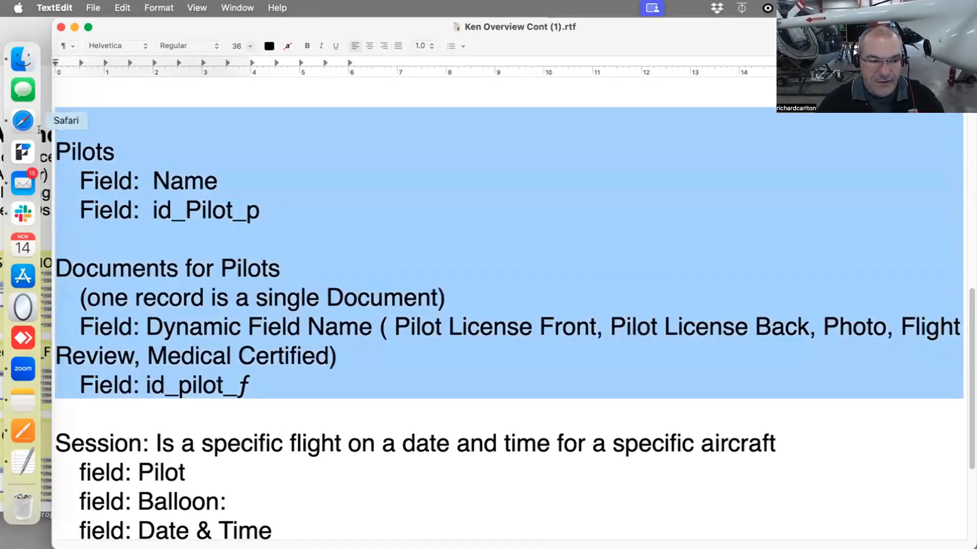
pyautogui.scroll(-3, 285, 464)
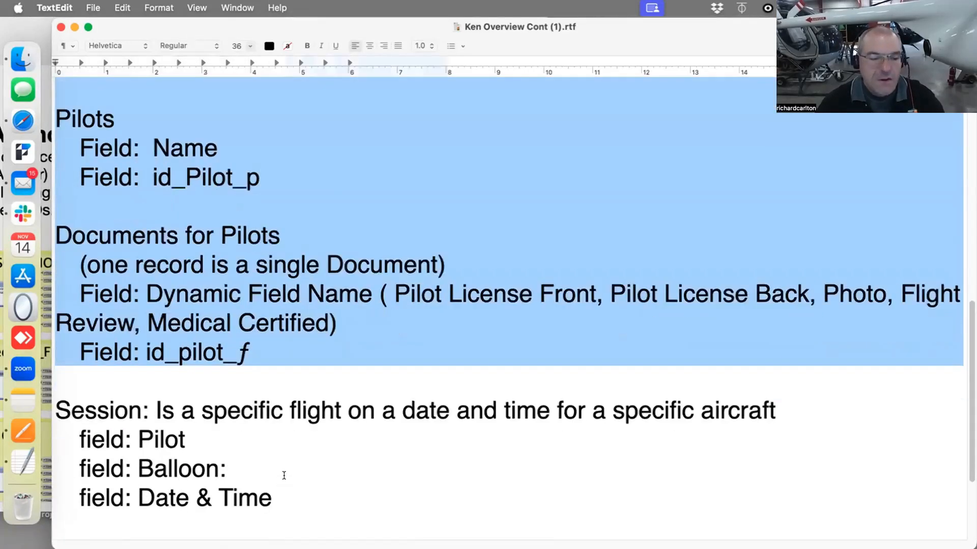
pyautogui.moveTo(319, 483); pyautogui.dragTo(47, 355)
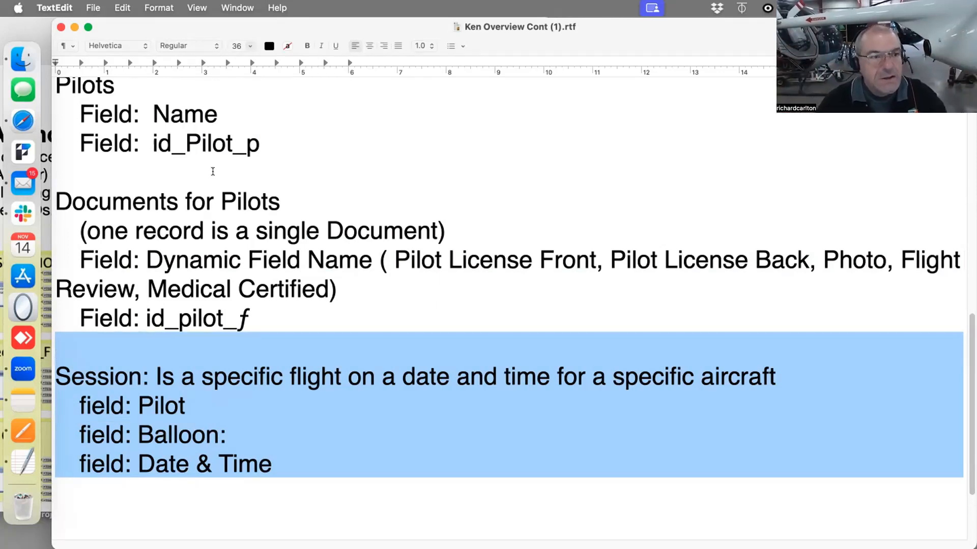
pyautogui.moveTo(242, 37); pyautogui.dragTo(151, 548)
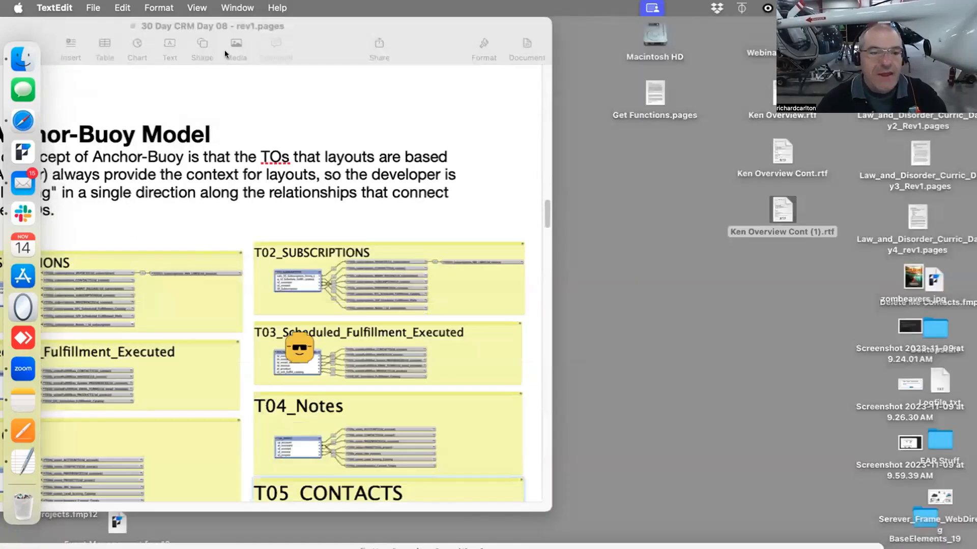
# Read through the Anchor-Buoy Model pages of the 30 Day CRM Day 08 document
pyautogui.click(305, 34)
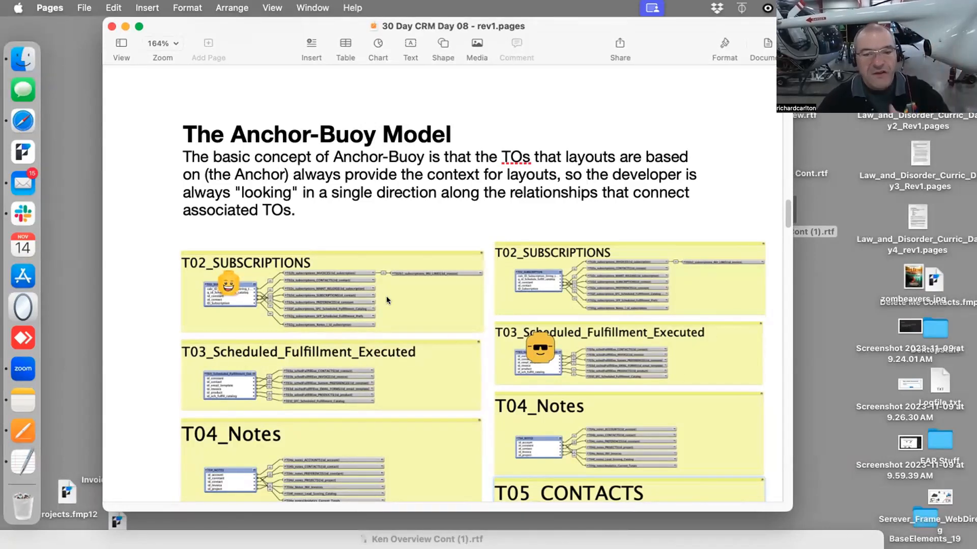
pyautogui.scroll(-10, 408, 299)
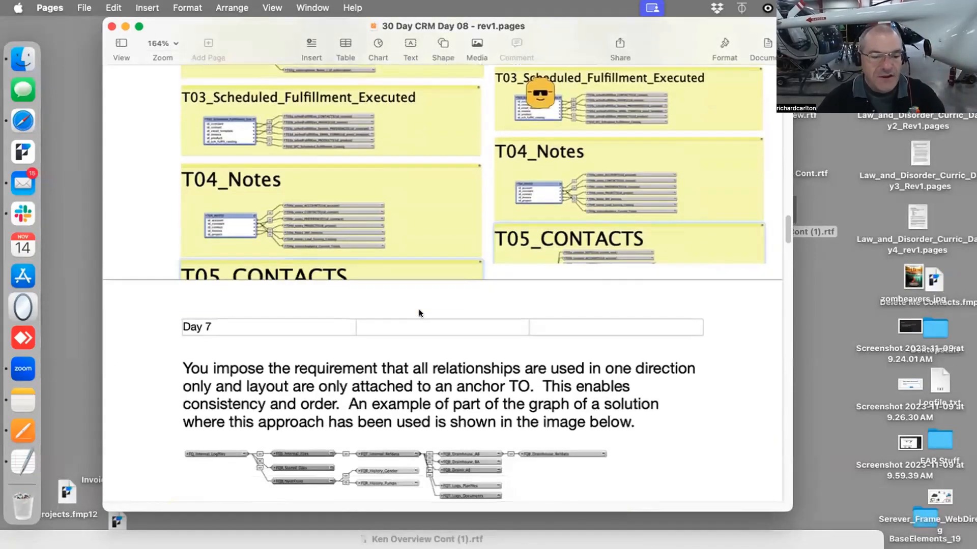
pyautogui.scroll(-1, 420, 311)
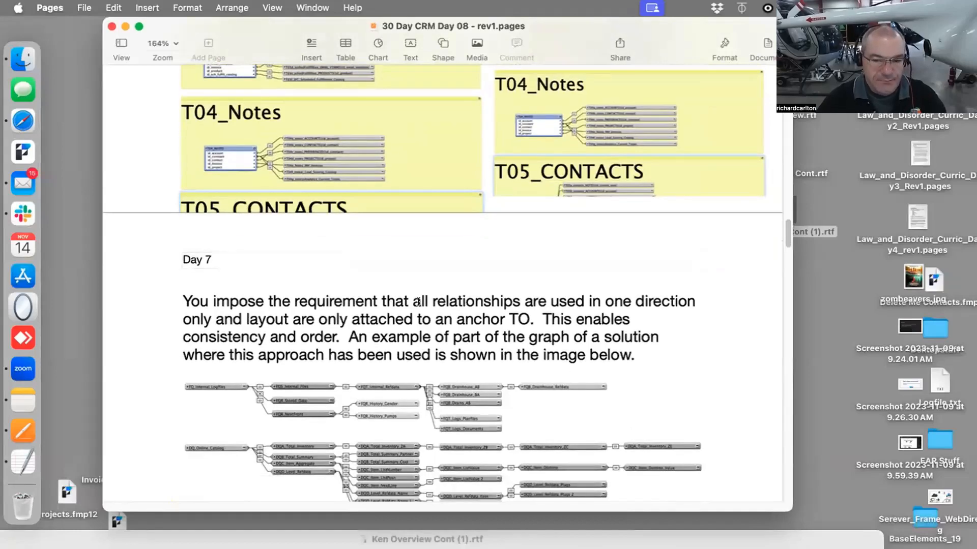
pyautogui.scroll(-20, 417, 303)
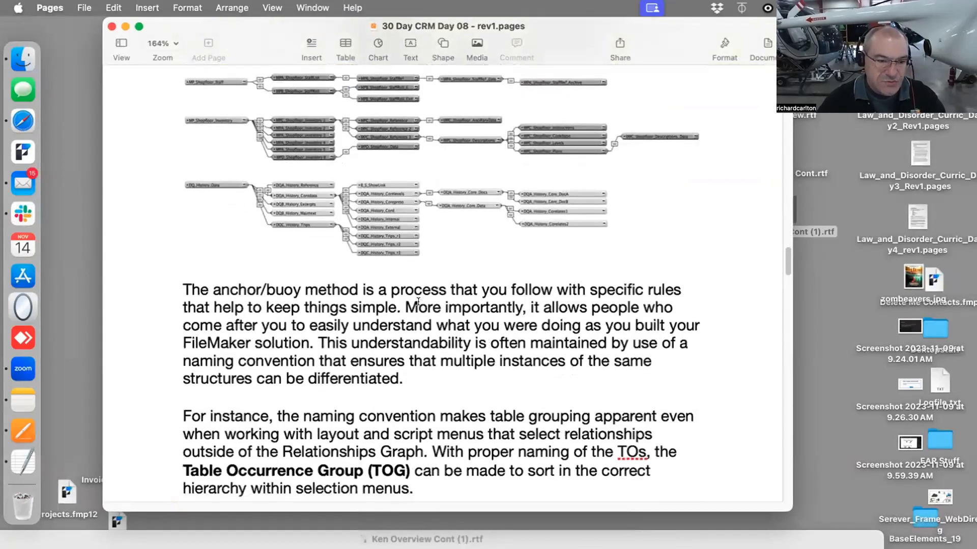
pyautogui.scroll(-15, 418, 301)
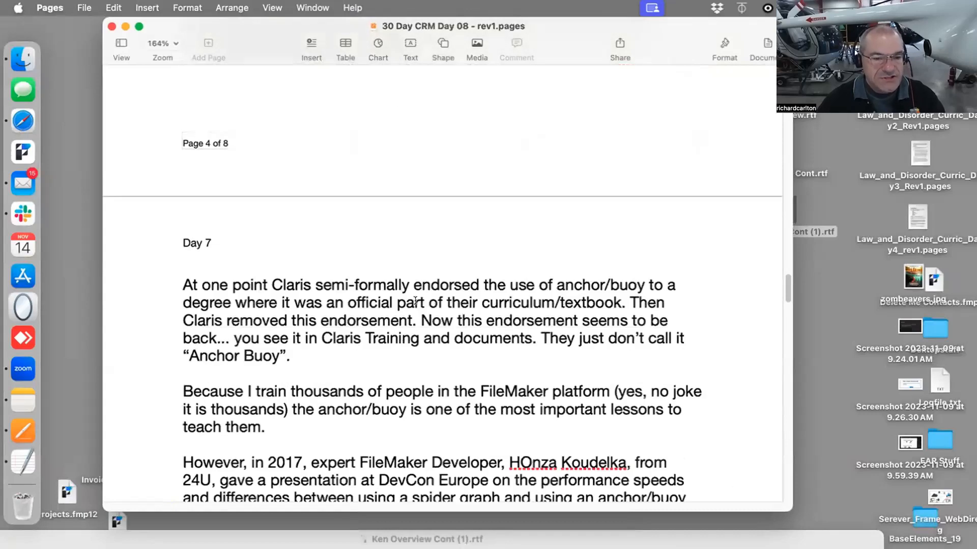
pyautogui.scroll(-2, 415, 301)
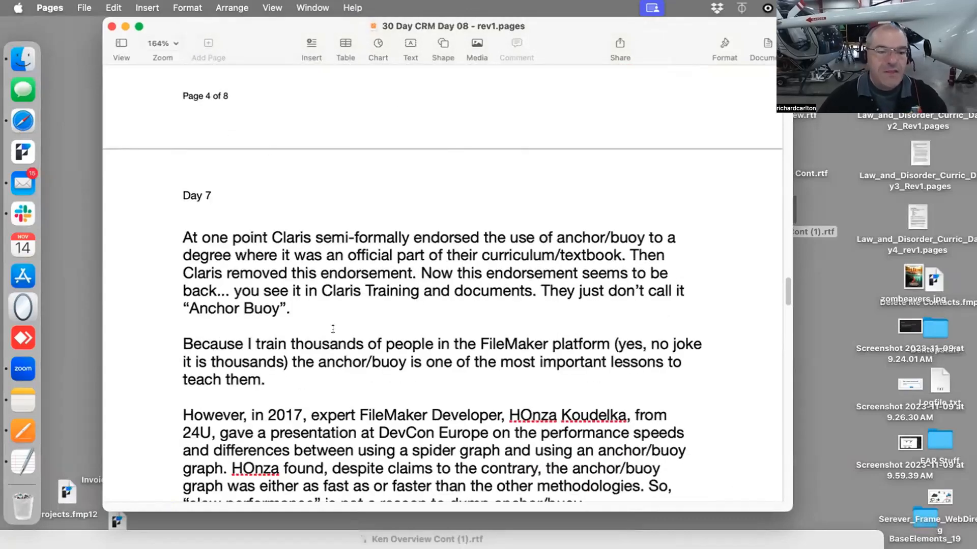
pyautogui.moveTo(333, 329); pyautogui.dragTo(214, 256)
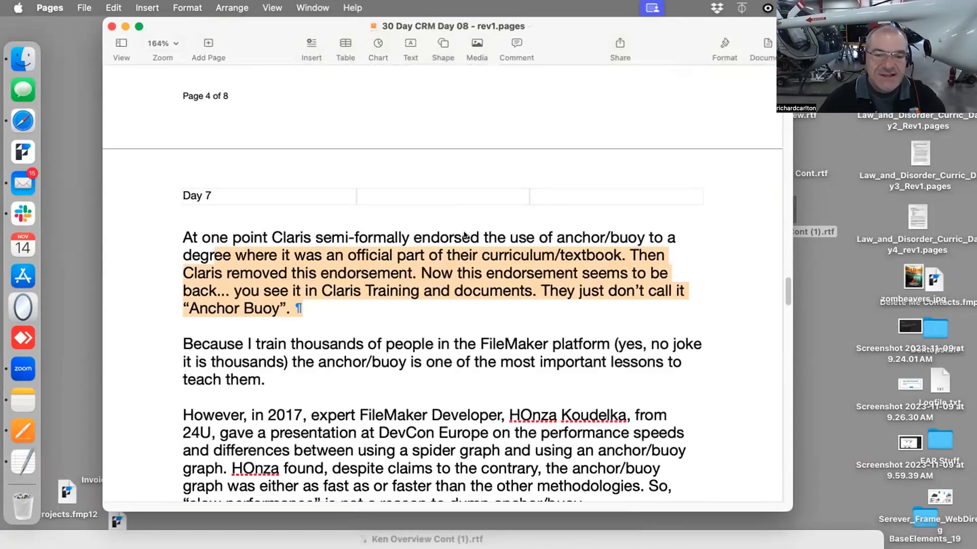
pyautogui.scroll(5, 428, 215)
pyautogui.scroll(10, 429, 214)
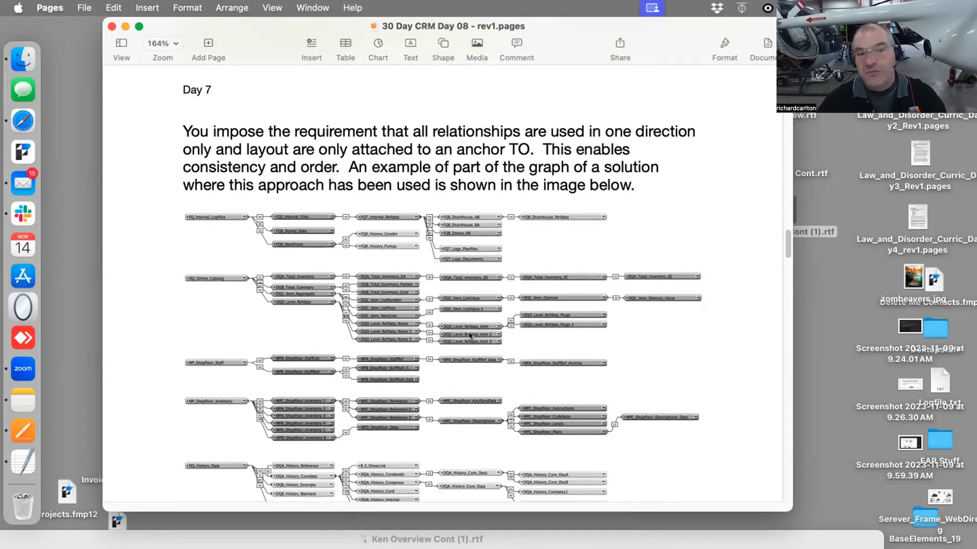
pyautogui.scroll(8, 469, 335)
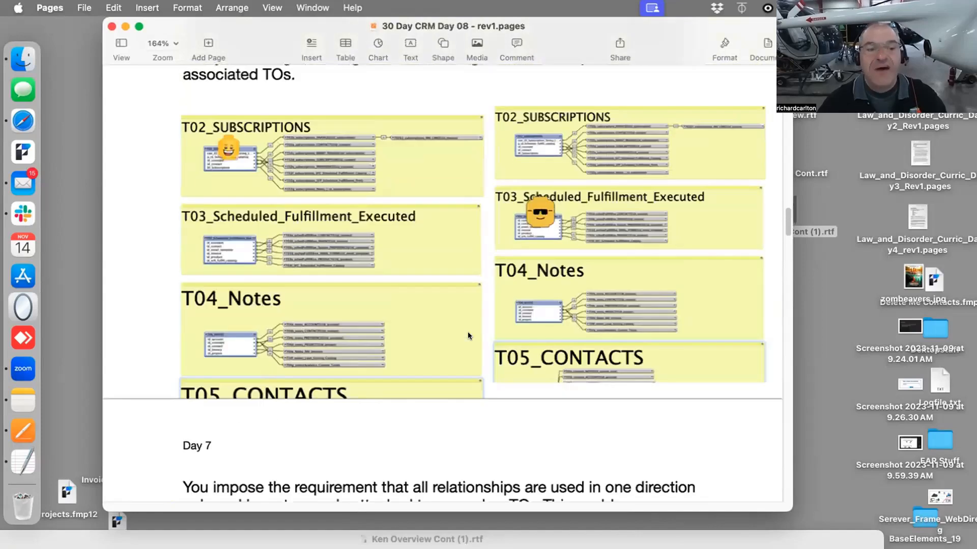
pyautogui.scroll(4, 394, 260)
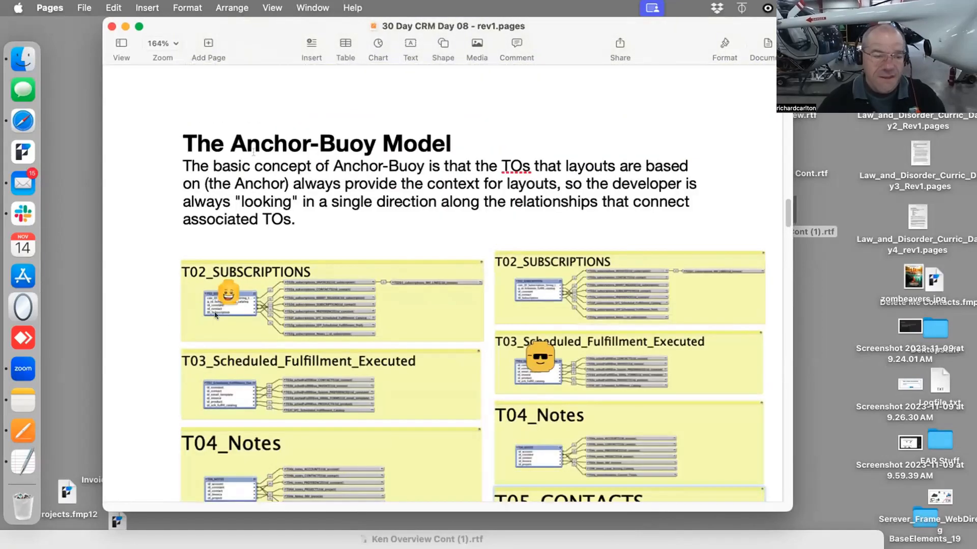
# Move the Pages window aside and reopen Ken Overview Cont (1).rtf at the top of the notes
pyautogui.moveTo(175, 25); pyautogui.dragTo(701, 377)
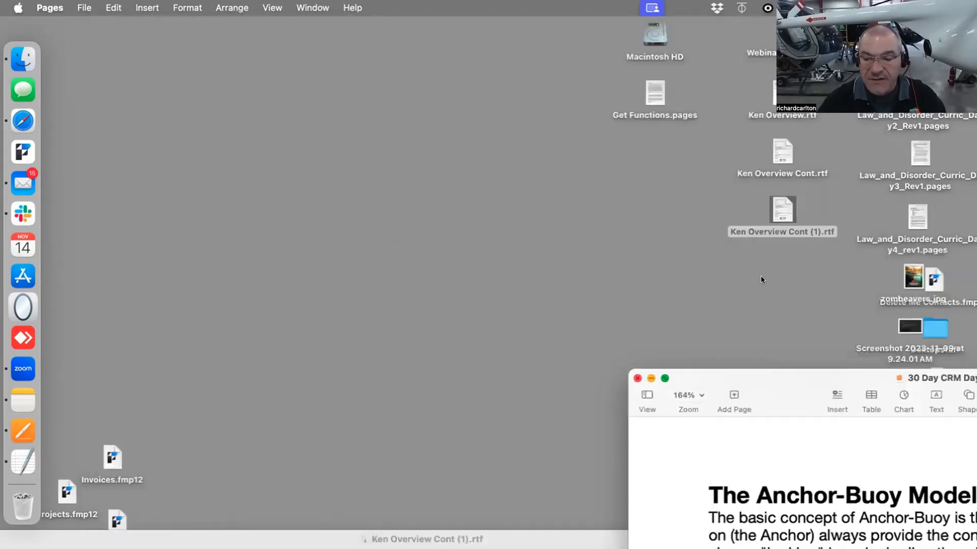
pyautogui.doubleClick(776, 209)
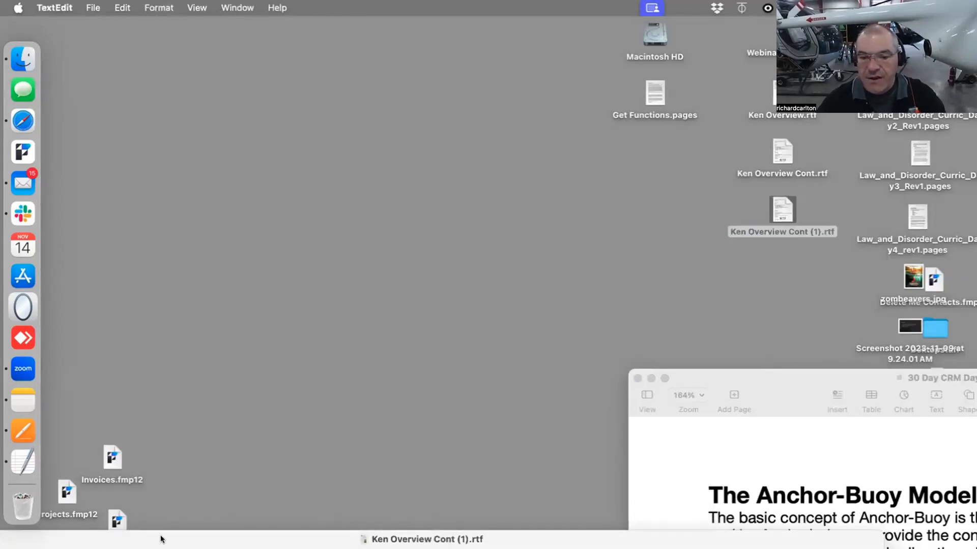
pyautogui.scroll(10, 491, 247)
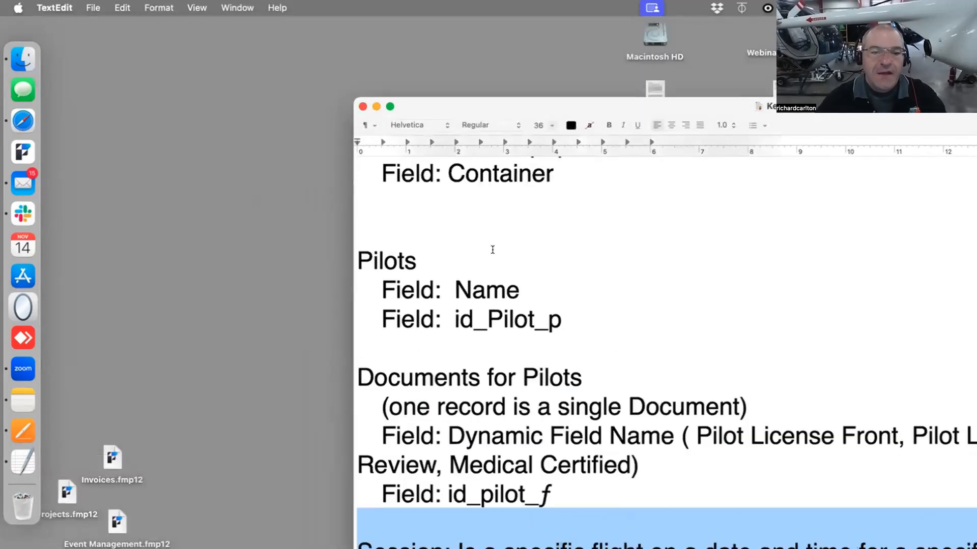
pyautogui.scroll(3, 492, 243)
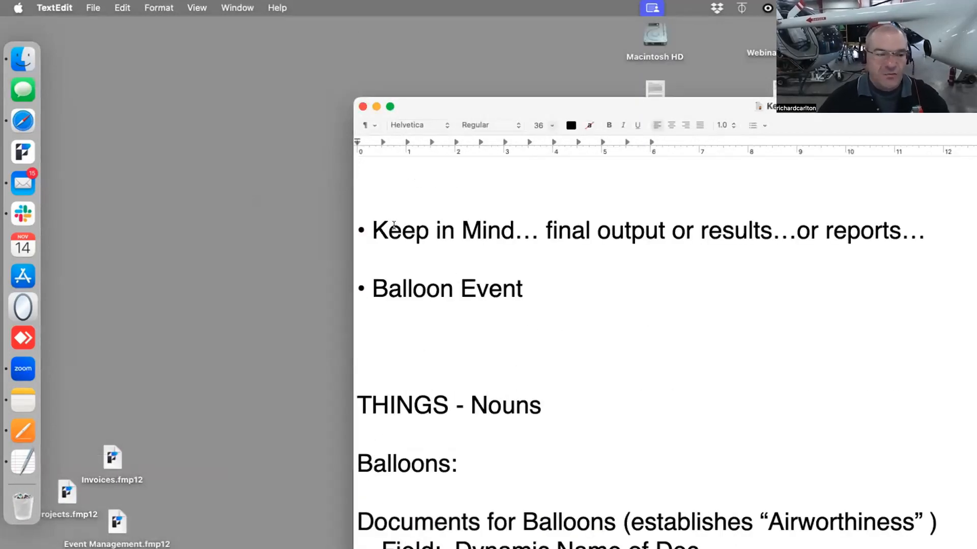
# Create a new blank FileMaker file saved on the Desktop as Ken's Balloons.fmp12
pyautogui.click(23, 151)
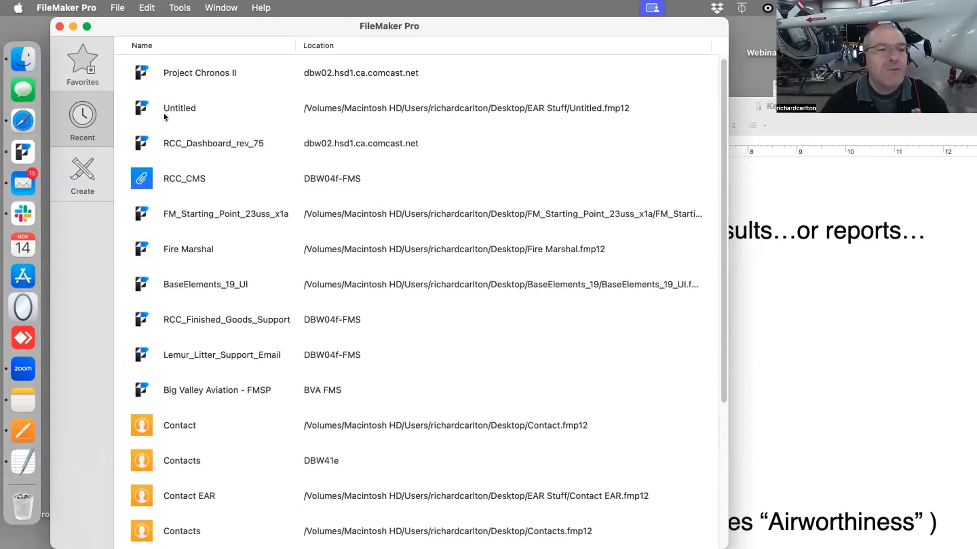
pyautogui.click(60, 27)
pyautogui.click(118, 7)
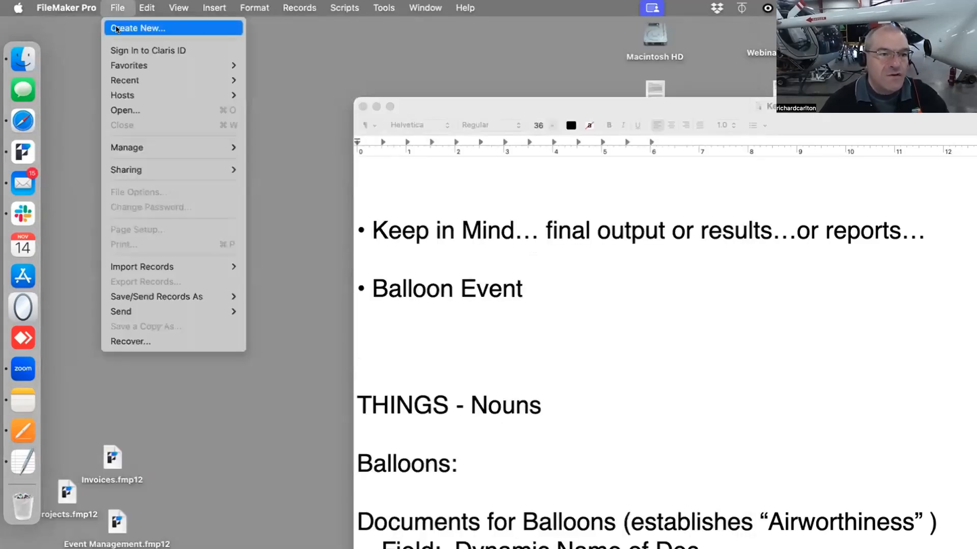
pyautogui.click(116, 29)
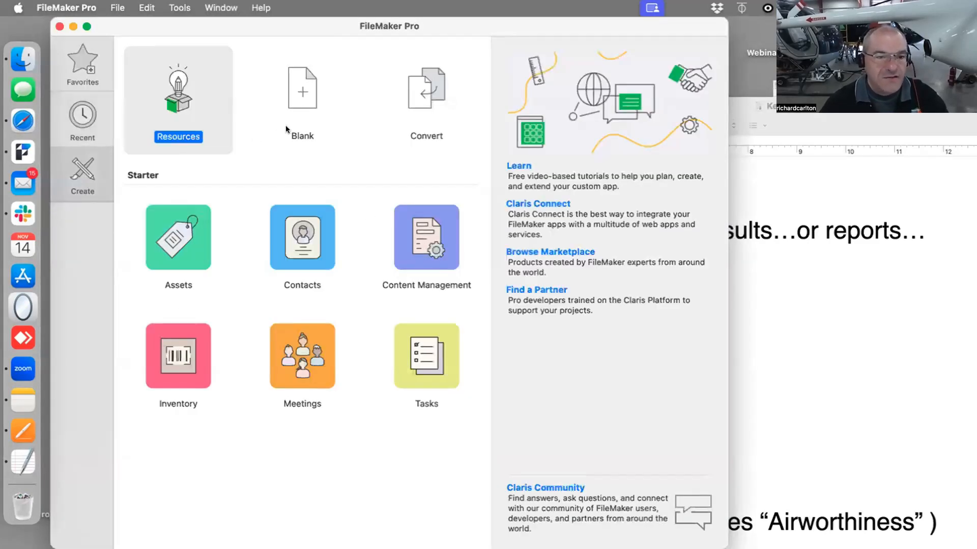
pyautogui.click(294, 108)
pyautogui.doubleClick(295, 104)
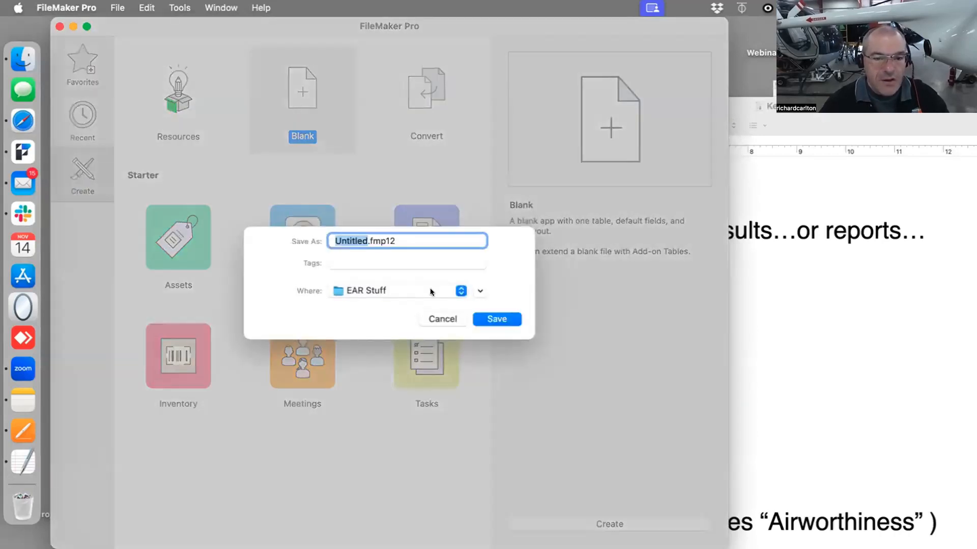
pyautogui.press('super+d')
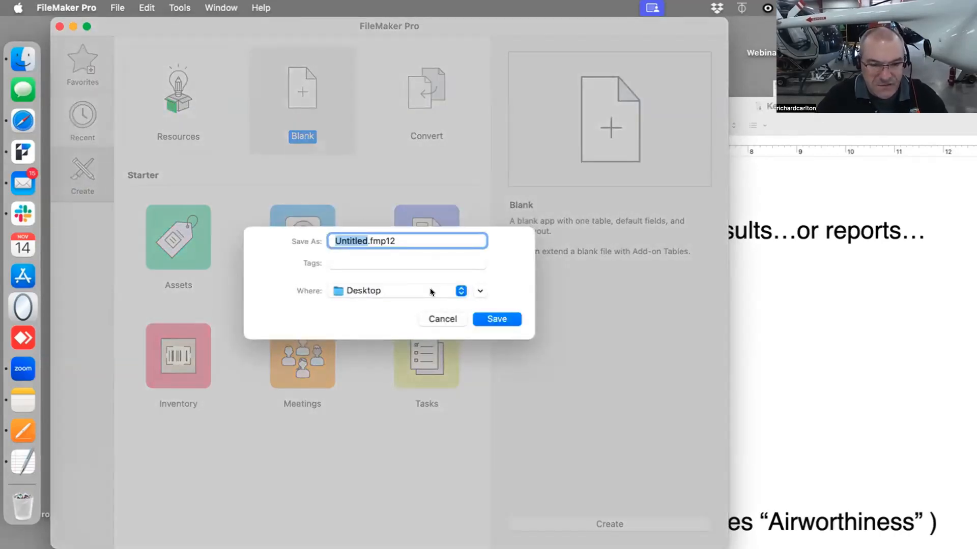
pyautogui.write("Ken's ")
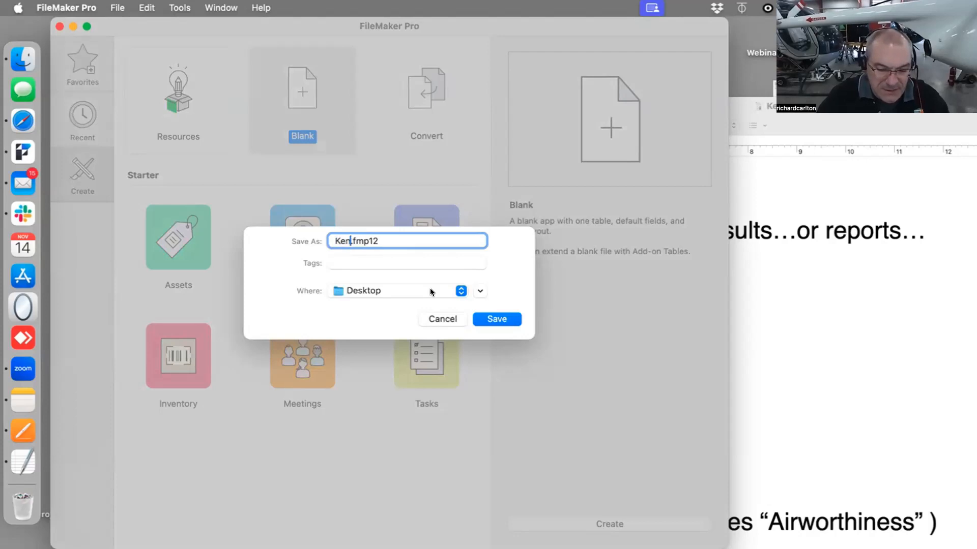
pyautogui.write('Balloo')
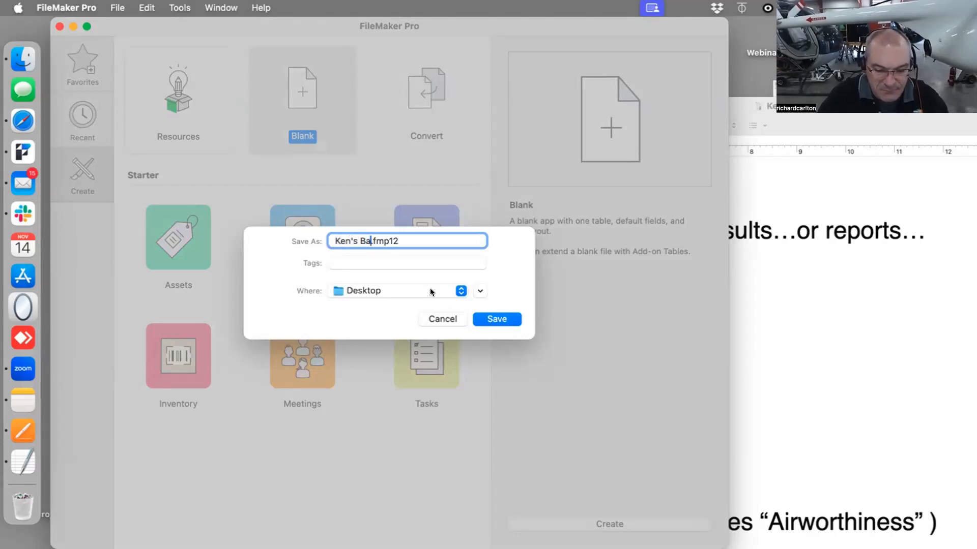
pyautogui.write('ns')
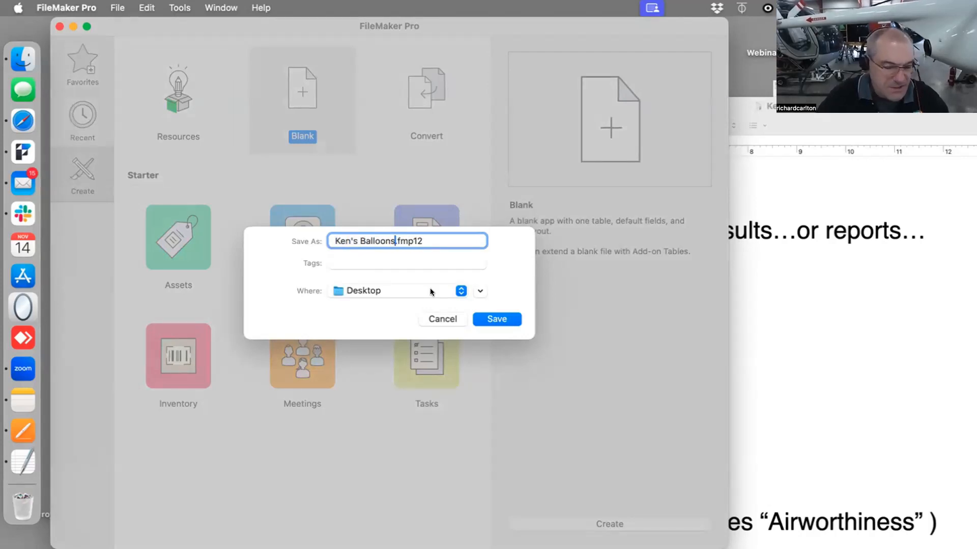
pyautogui.press('Return')
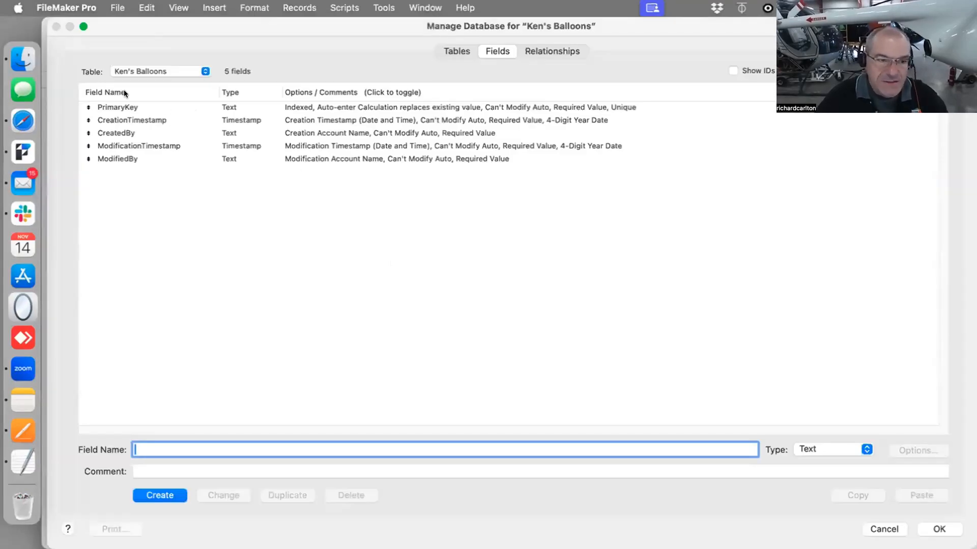
# Delete all five default fields from the Ken's Balloons table in Manage Database
pyautogui.moveTo(227, 34); pyautogui.dragTo(226, 124)
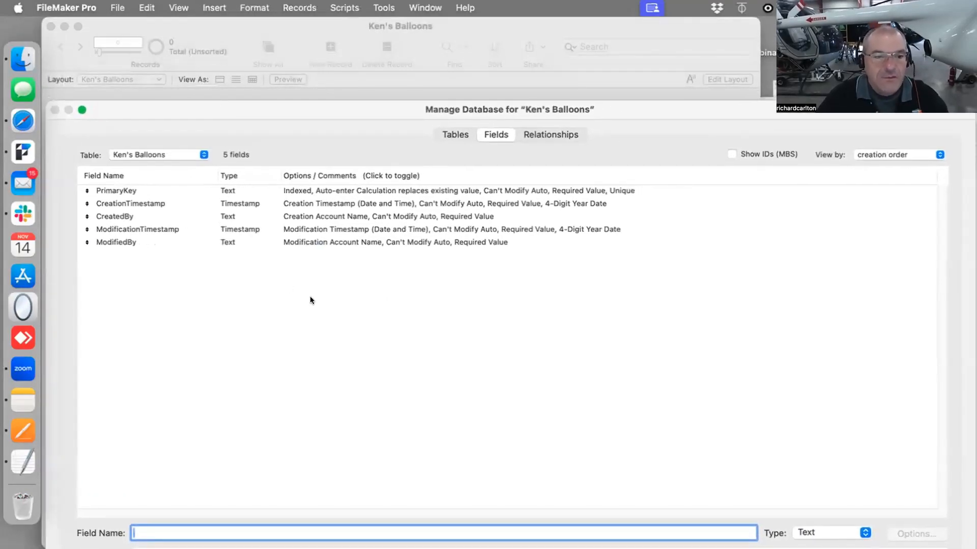
pyautogui.click(331, 202)
pyautogui.press('super+a')
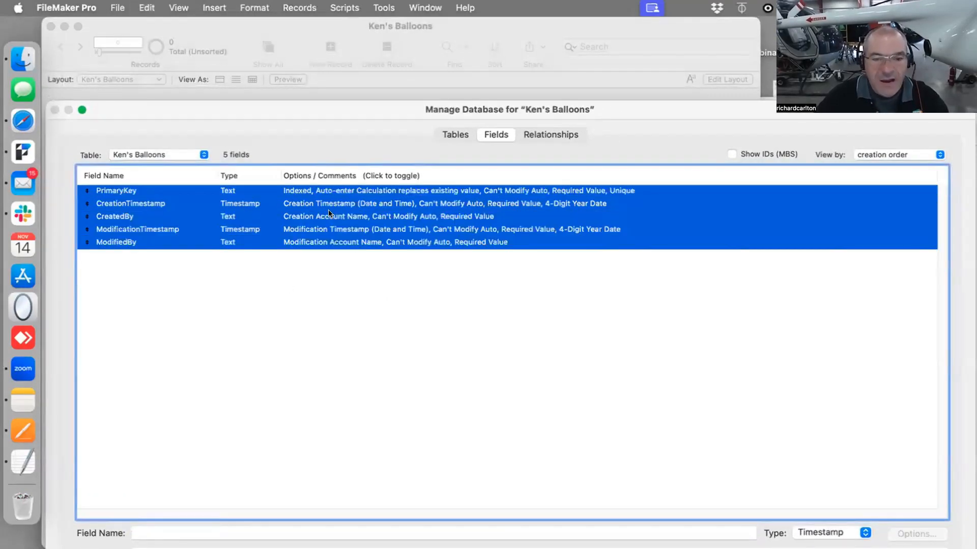
pyautogui.press('BackSpace')
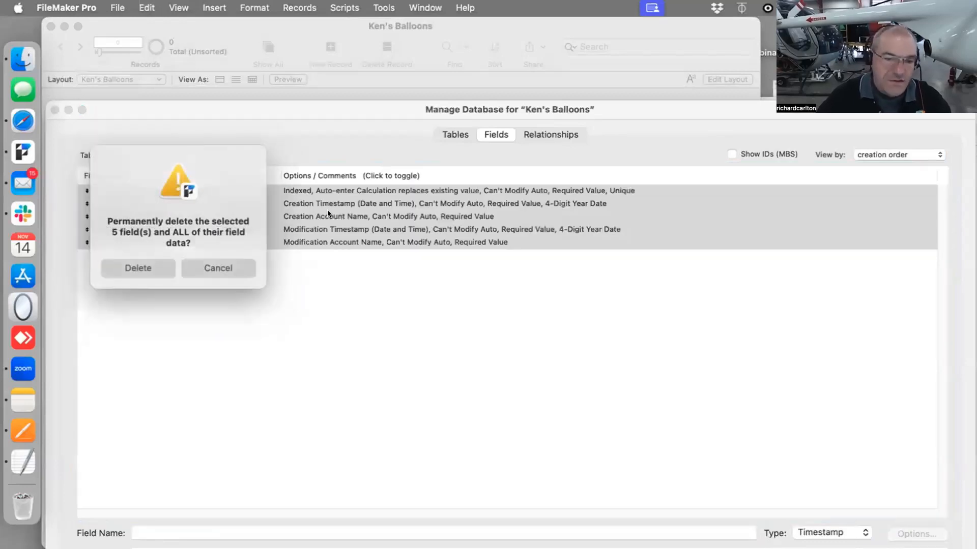
pyautogui.click(145, 267)
# Arrange the Manage Database window beside the notes and scroll the notes to review the Pilots and Session entities
pyautogui.moveTo(211, 109); pyautogui.dragTo(183, 29)
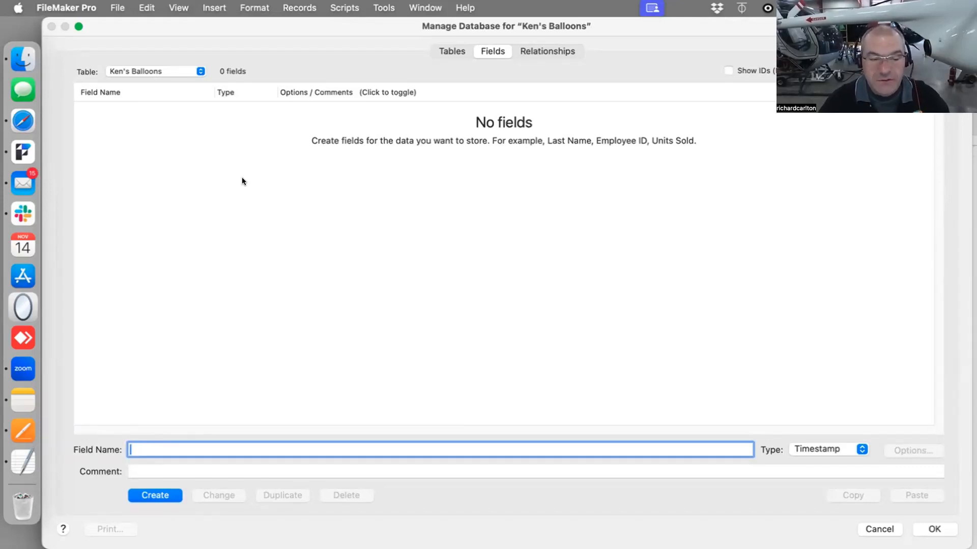
pyautogui.moveTo(219, 27); pyautogui.dragTo(221, 72)
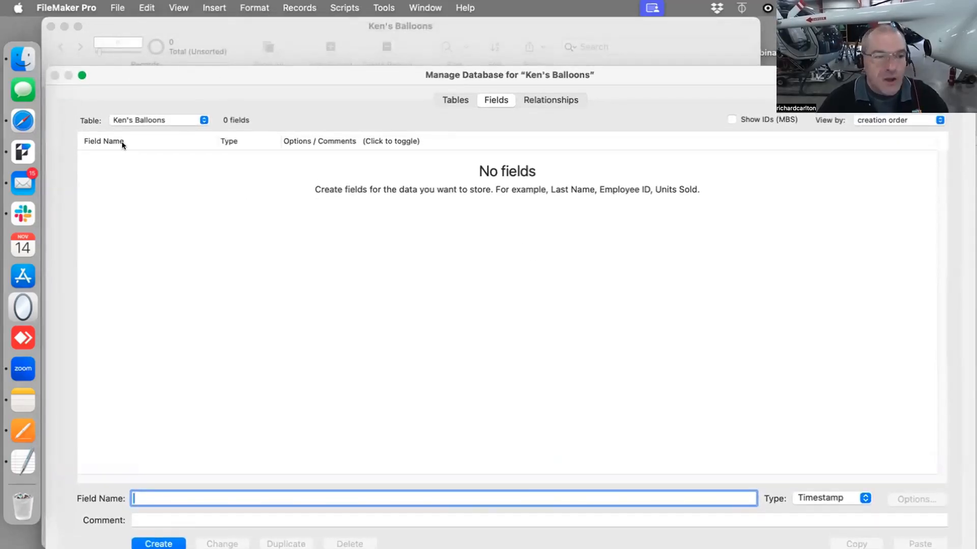
pyautogui.moveTo(135, 75); pyautogui.dragTo(168, 380)
pyautogui.click(903, 202)
pyautogui.scroll(-15, 409, 333)
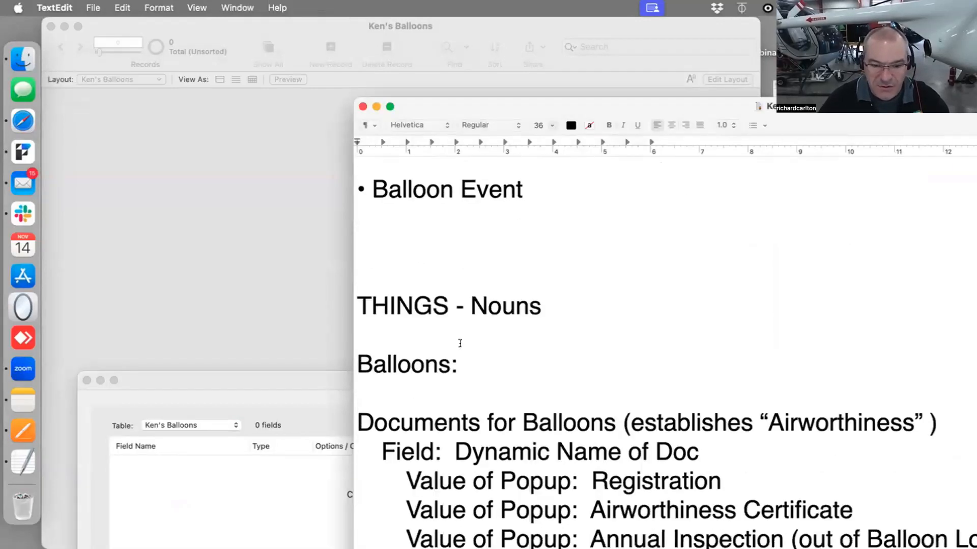
pyautogui.scroll(-8, 463, 345)
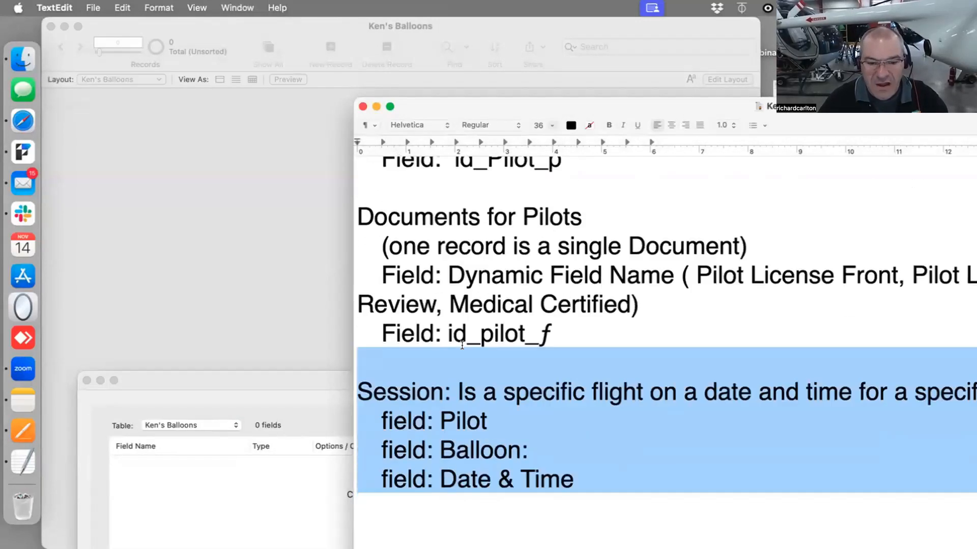
pyautogui.scroll(-2, 460, 345)
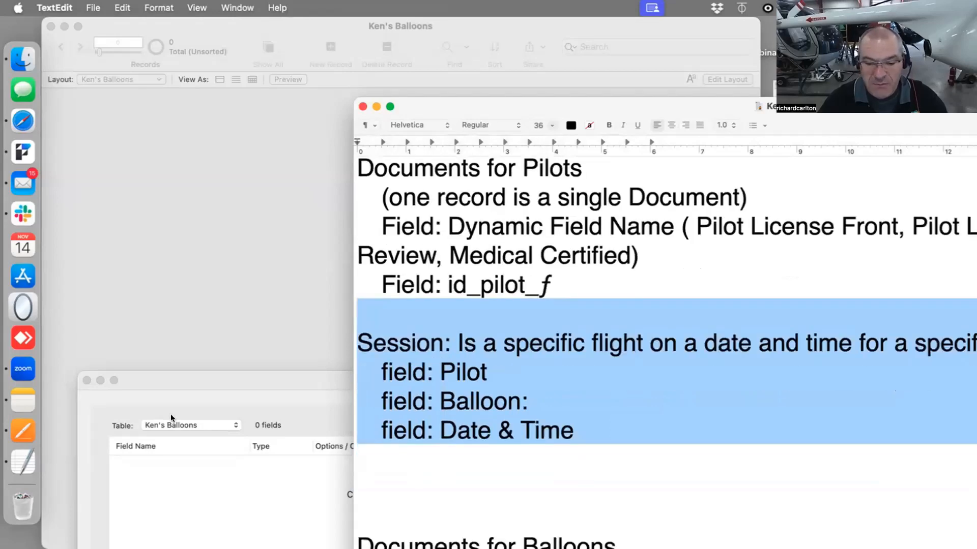
# Switch to the table list and rename the Ken's Balloons table to Balloons
pyautogui.moveTo(234, 379); pyautogui.dragTo(197, 4)
pyautogui.write('B')
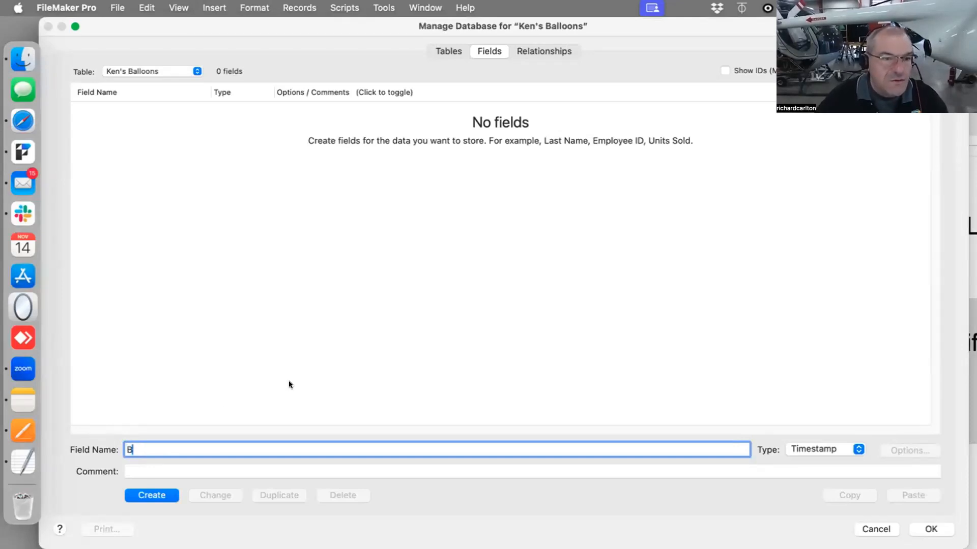
pyautogui.moveTo(169, 30); pyautogui.dragTo(206, 127)
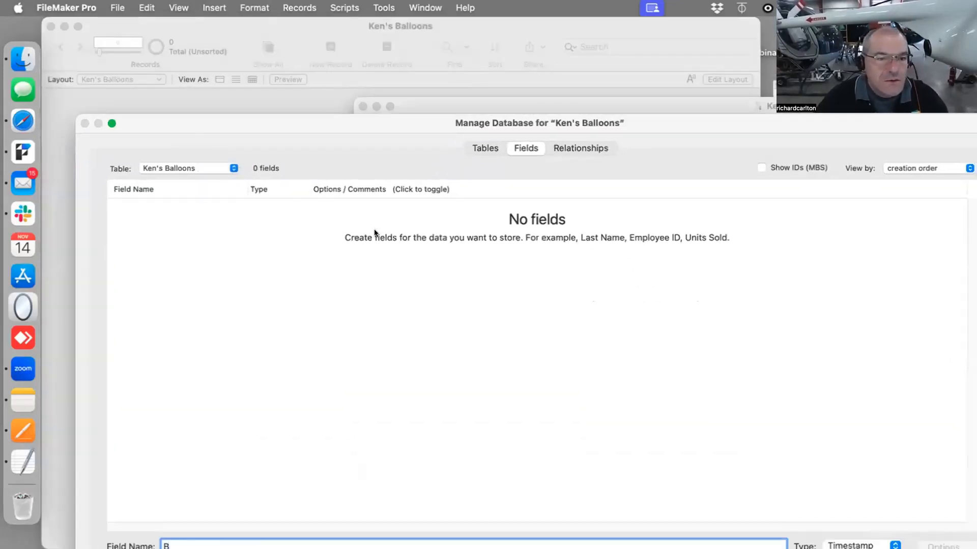
pyautogui.click(488, 150)
pyautogui.click(212, 282)
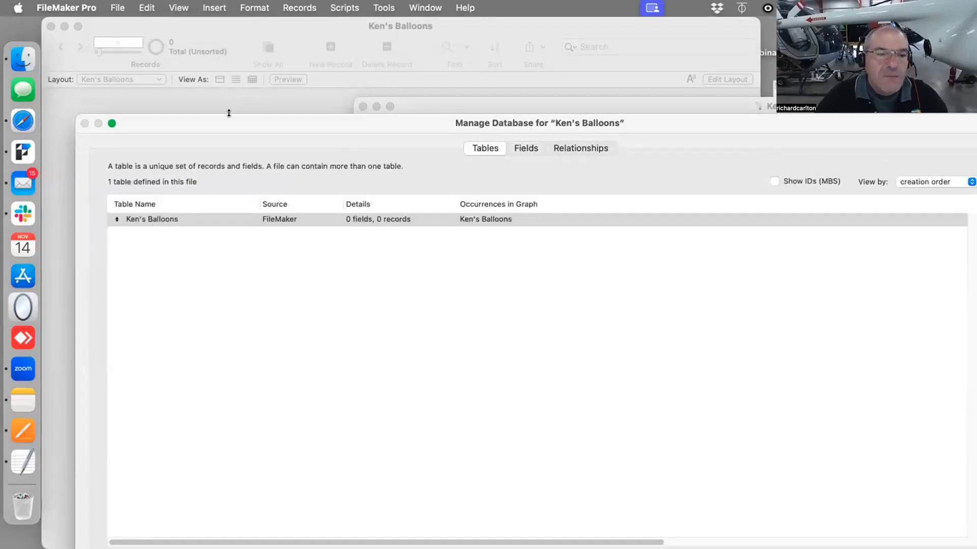
pyautogui.moveTo(229, 118); pyautogui.dragTo(209, 58)
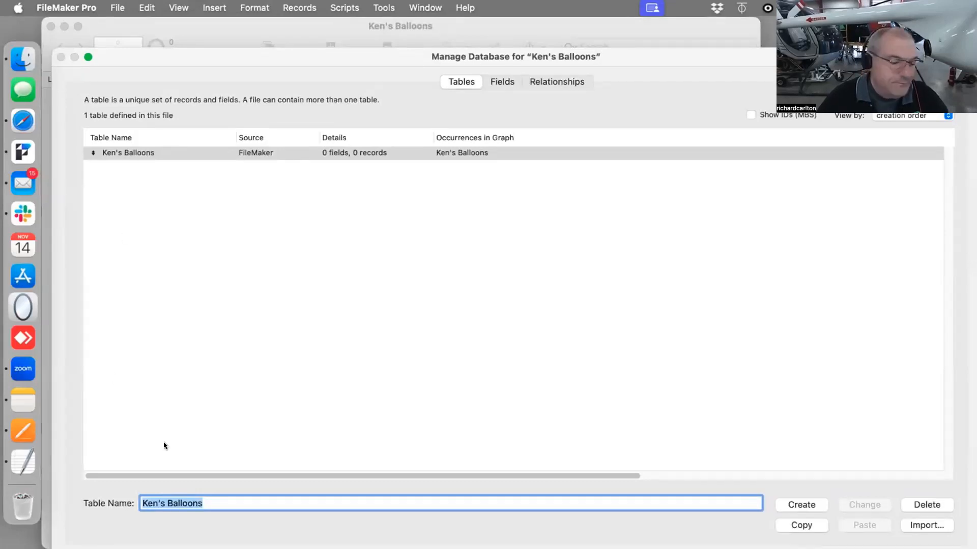
pyautogui.moveTo(196, 61); pyautogui.dragTo(193, 12)
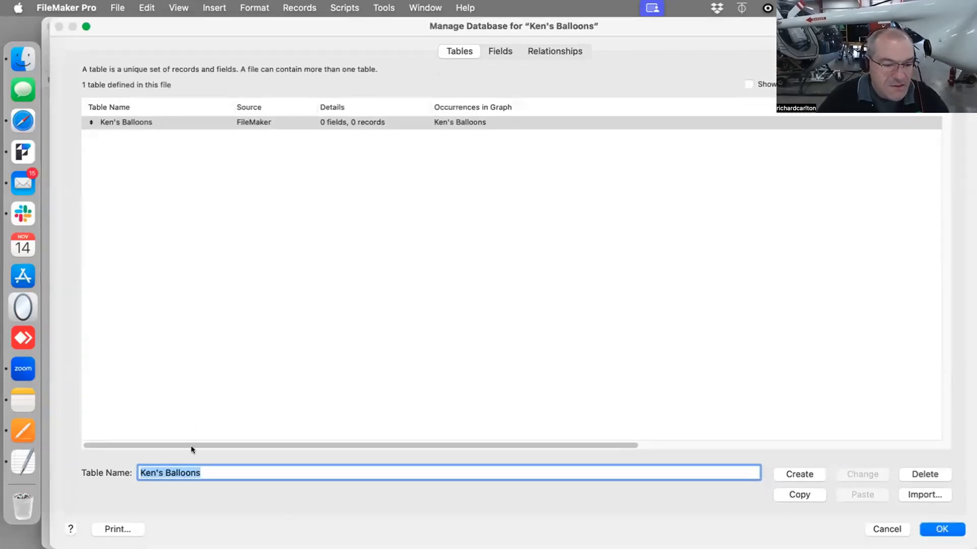
pyautogui.click(206, 472)
pyautogui.click(164, 471)
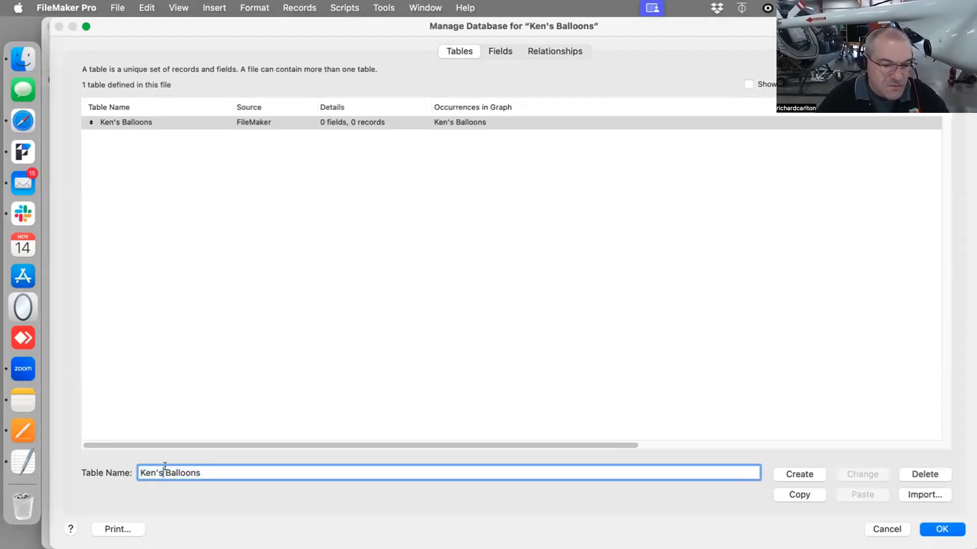
pyautogui.moveTo(164, 471); pyautogui.dragTo(123, 471)
pyautogui.press('BackSpace')
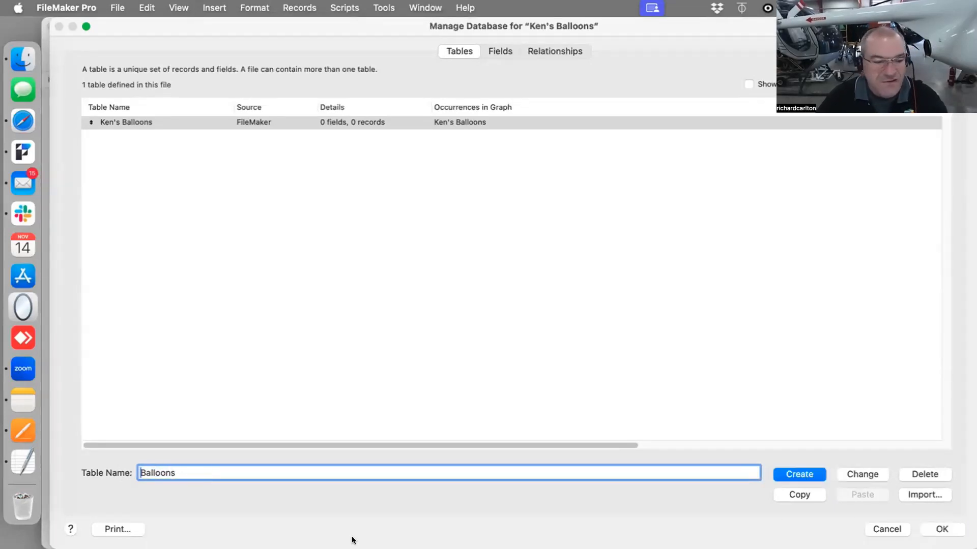
pyautogui.click(862, 474)
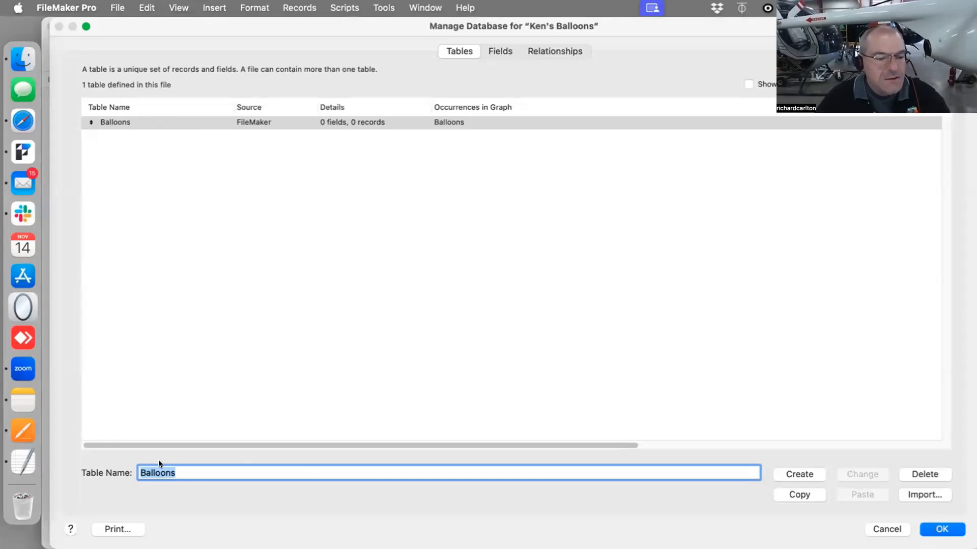
# Create a new table named Pilots
pyautogui.write('Pil')
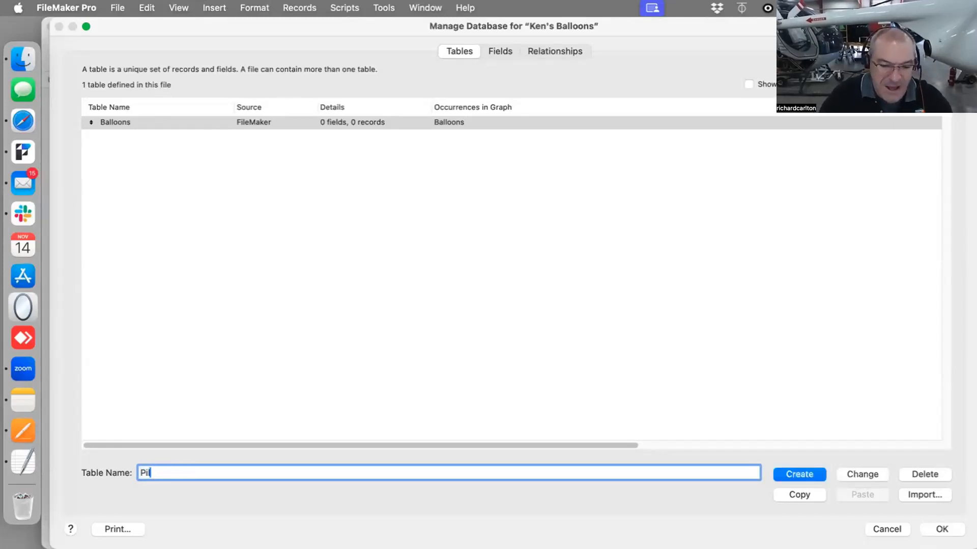
pyautogui.write('ots')
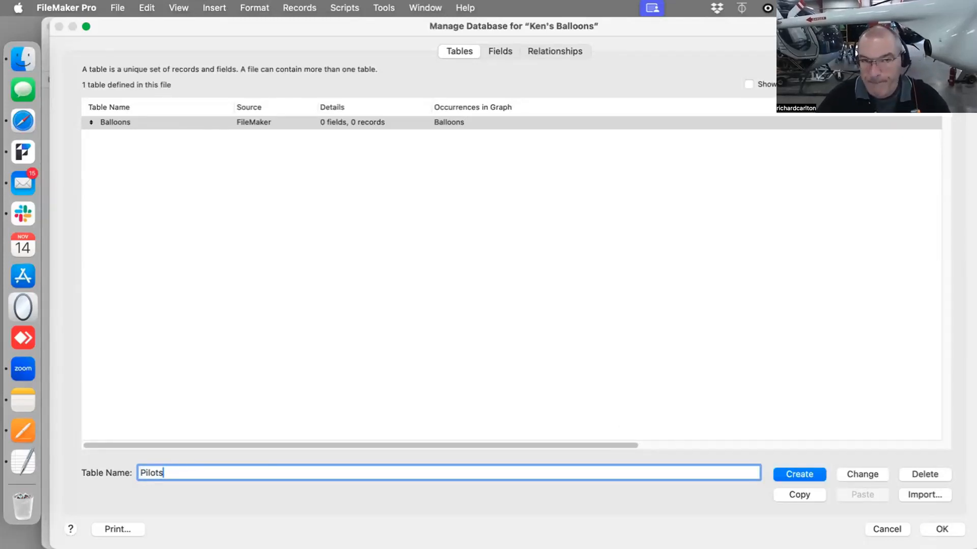
pyautogui.click(804, 474)
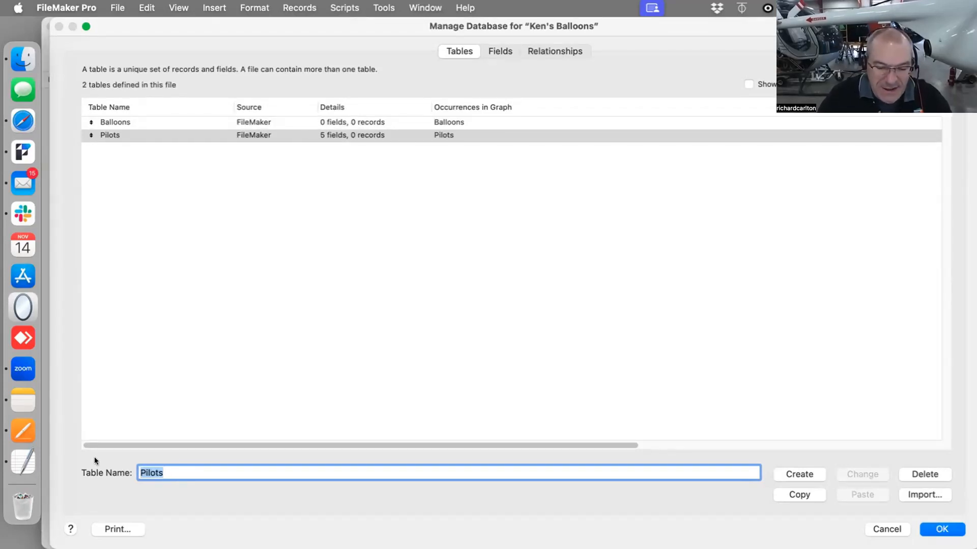
# Create a new table named Balloon Documents
pyautogui.write('Ba')
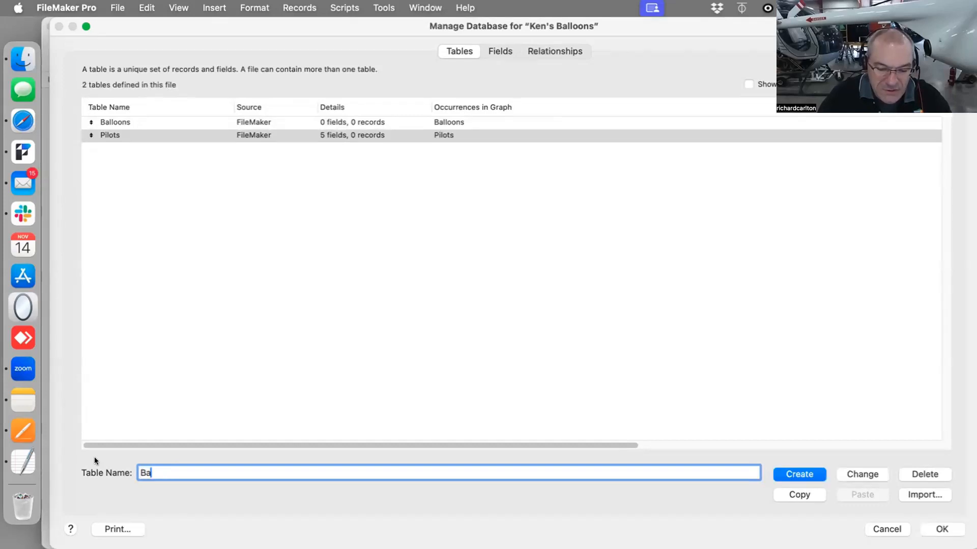
pyautogui.write('lloon ')
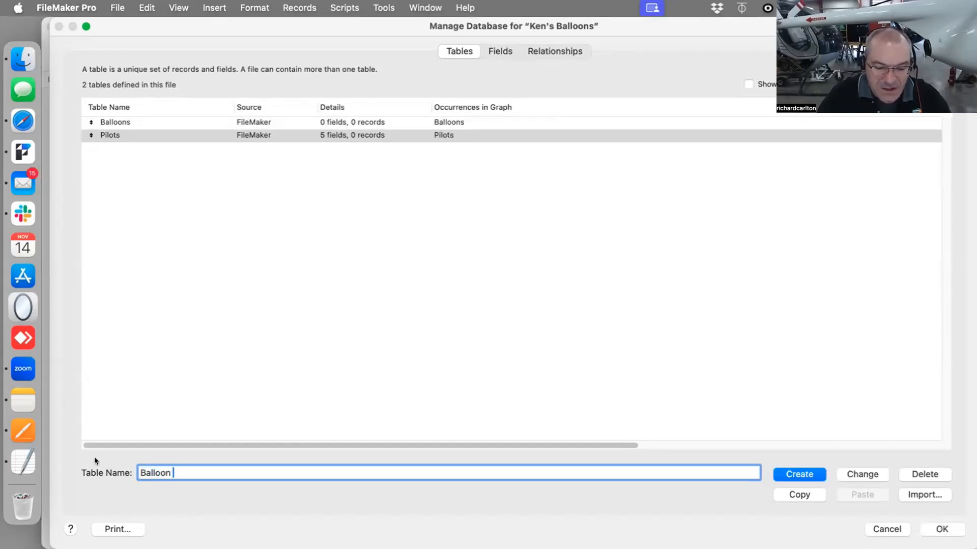
pyautogui.write('Documents')
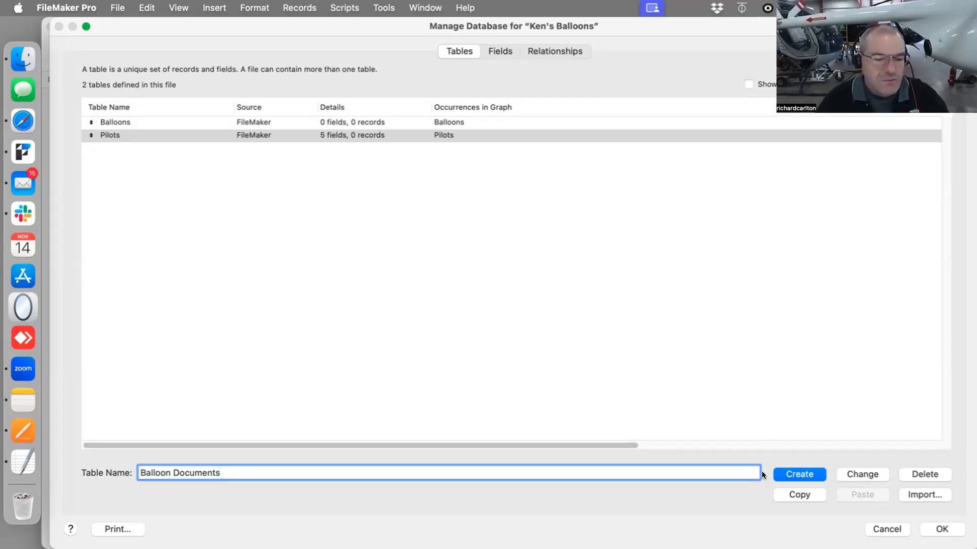
pyautogui.click(787, 474)
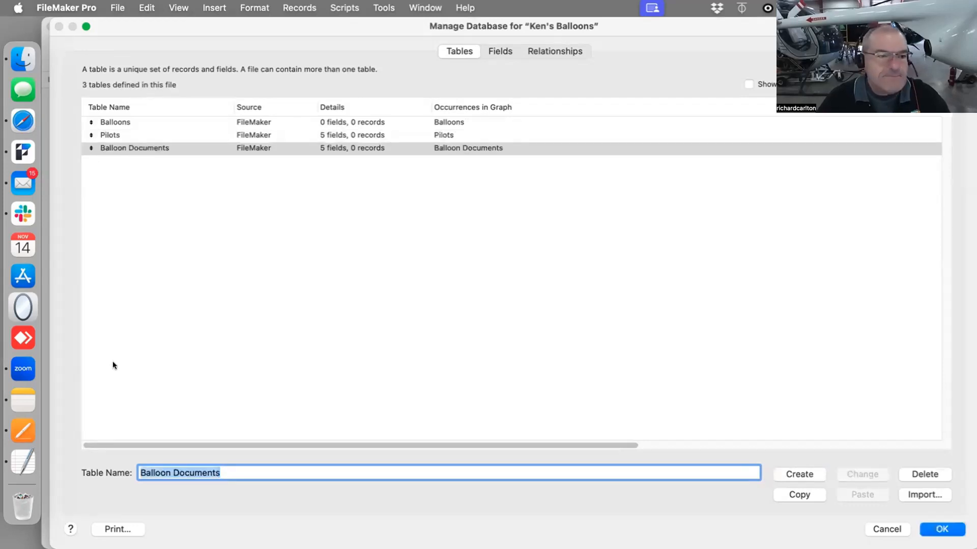
# Rename the Balloon Documents table to Pilot Documents
pyautogui.doubleClick(162, 477)
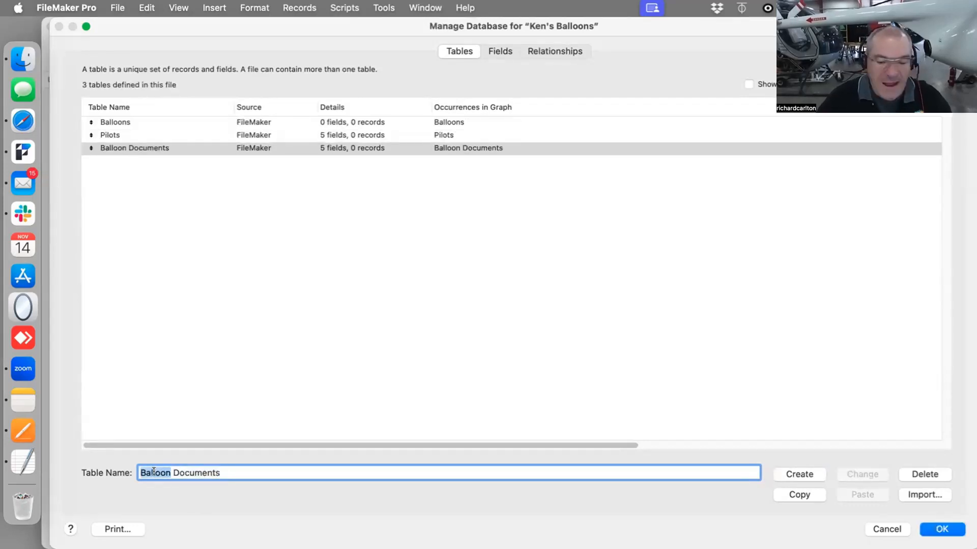
pyautogui.write('Pilot')
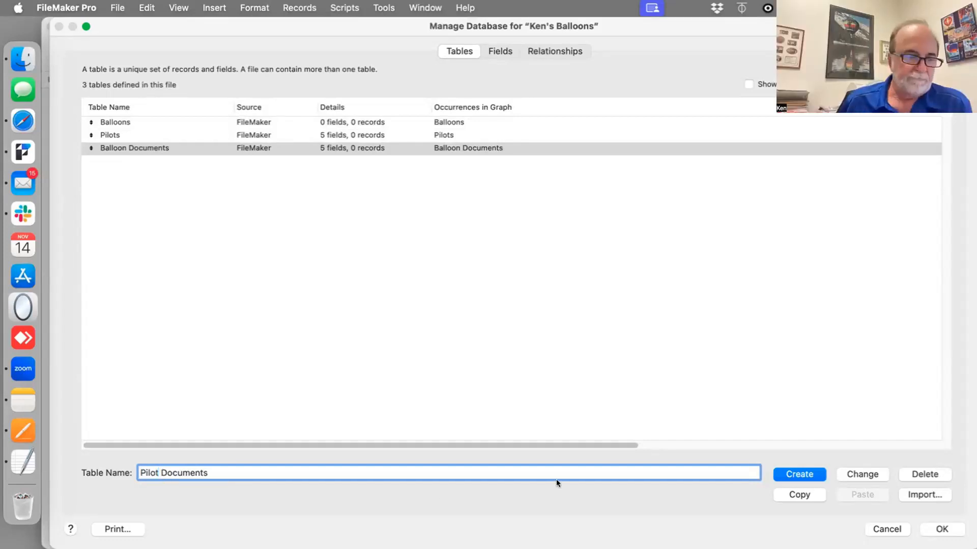
pyautogui.click(847, 473)
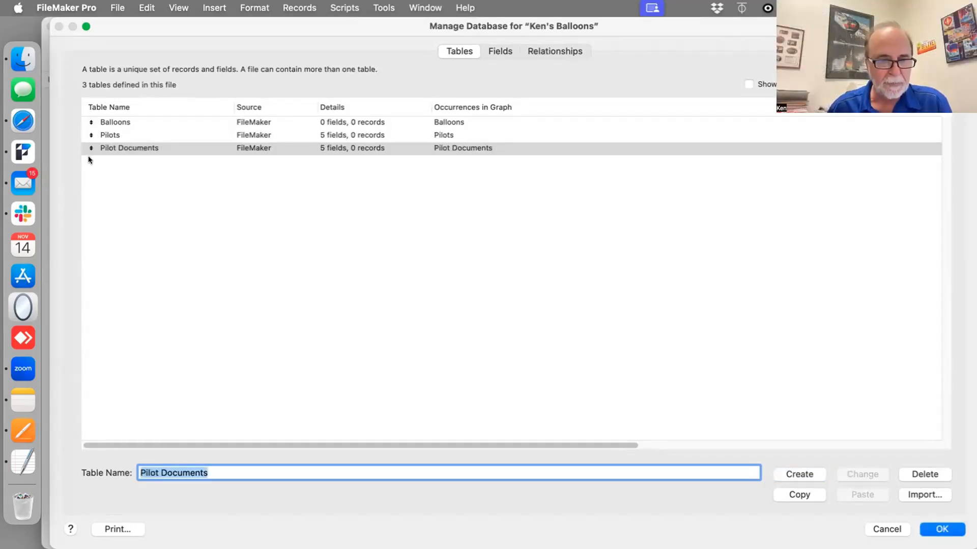
# Create another table named Balloon Documents
pyautogui.doubleClick(148, 467)
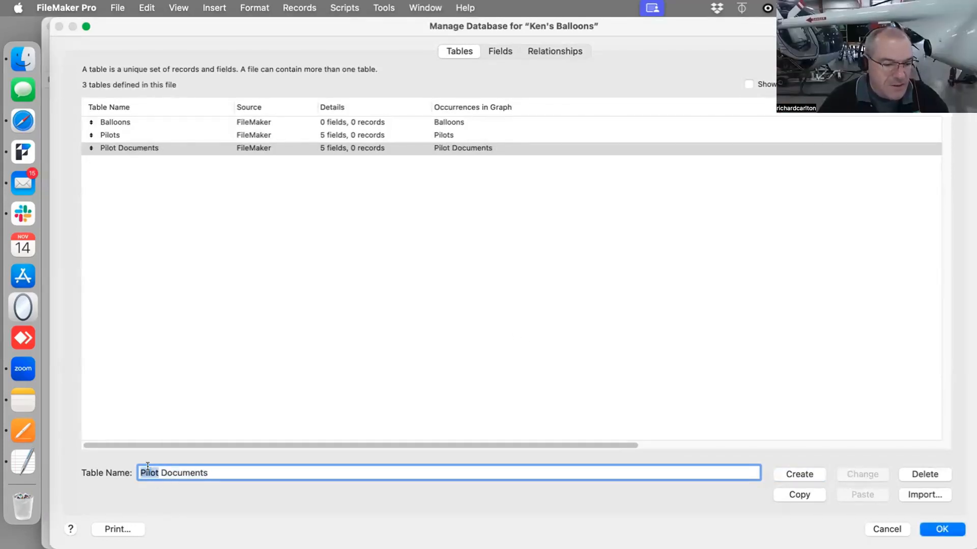
pyautogui.write('Balloon')
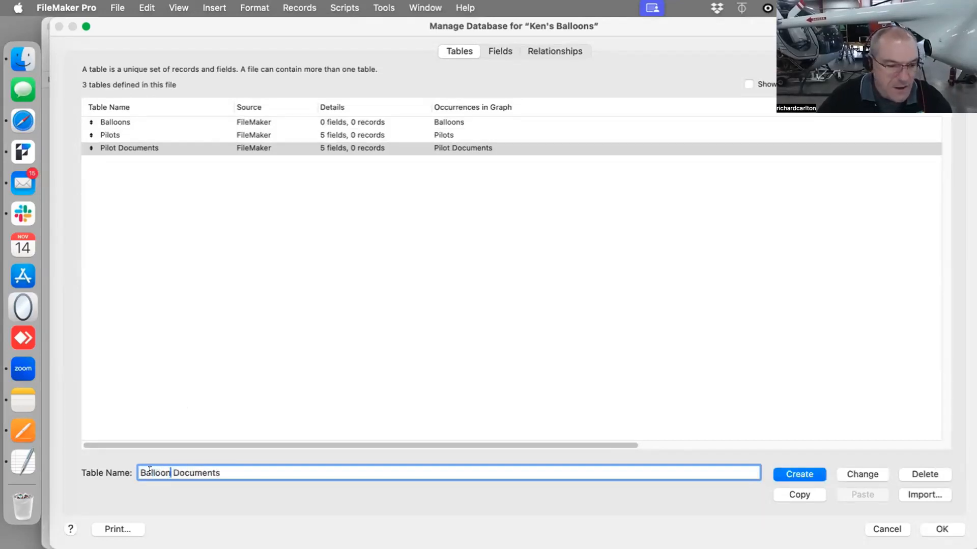
pyautogui.press('Return')
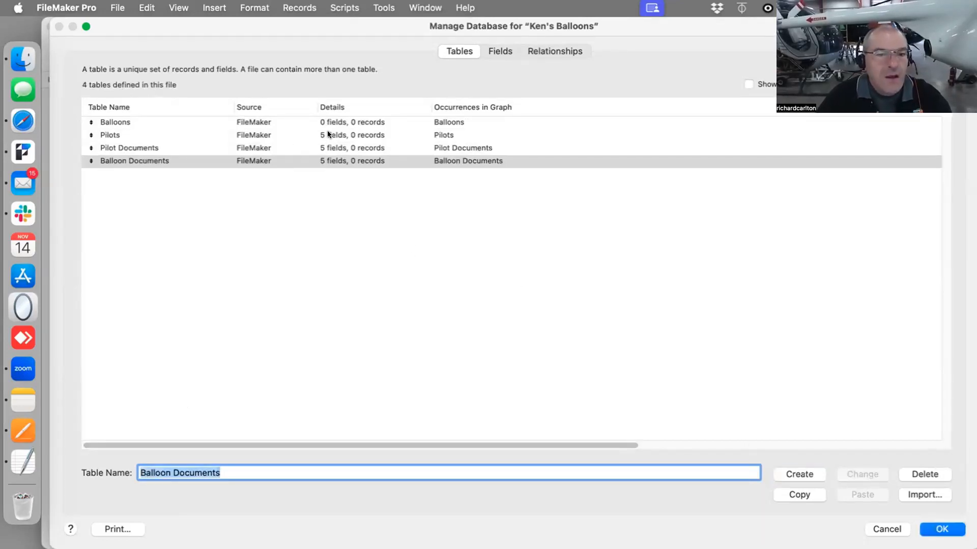
# Create a new table named Flight Sessions
pyautogui.moveTo(328, 131); pyautogui.dragTo(115, 169)
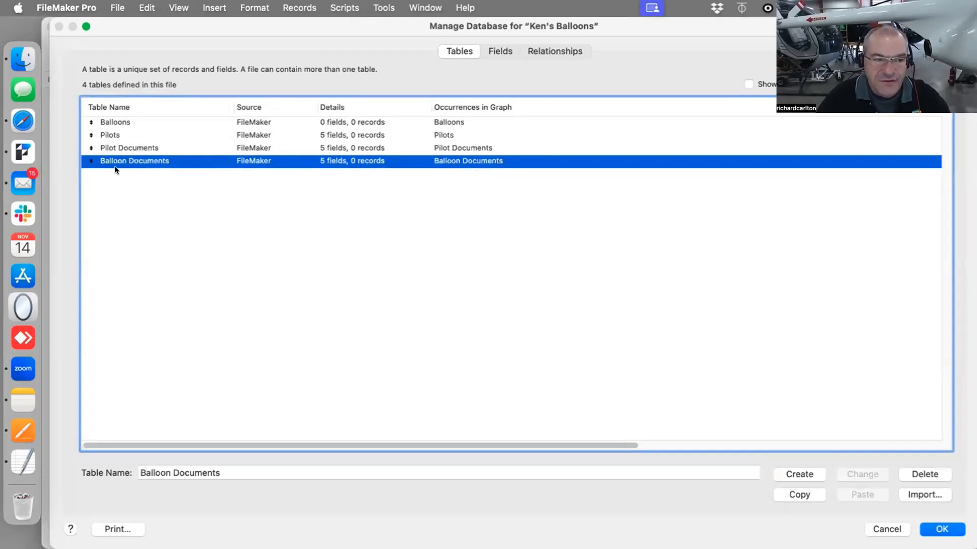
pyautogui.press('Tab')
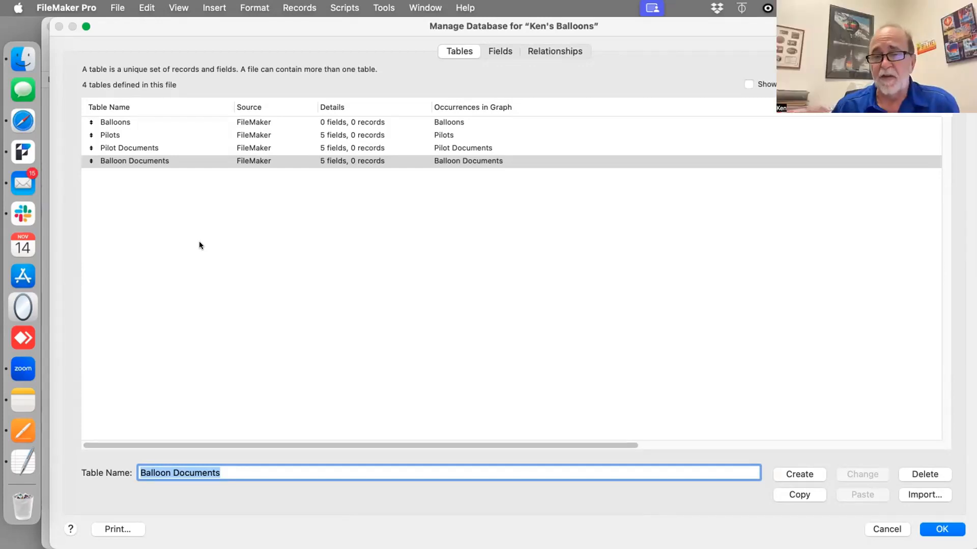
pyautogui.write('Session')
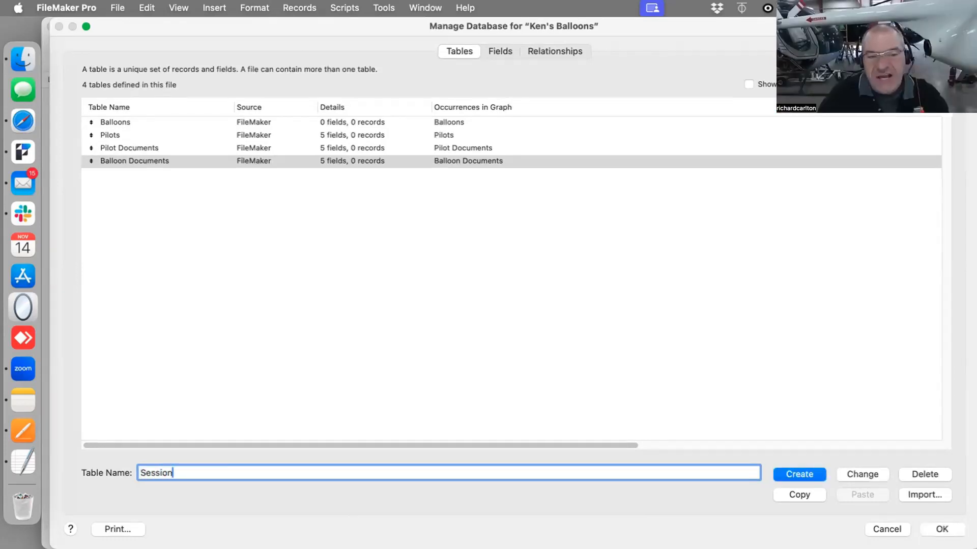
pyautogui.press('super+a')
pyautogui.write('F')
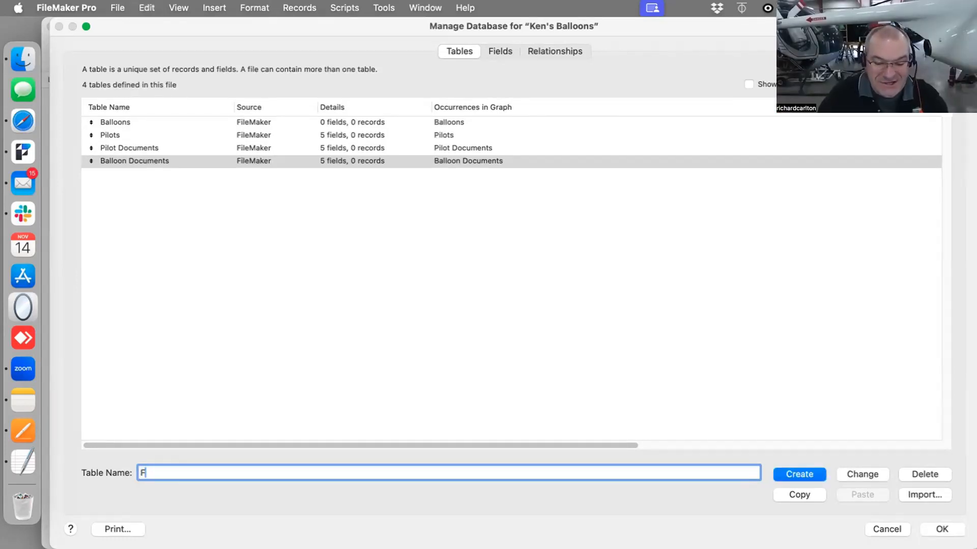
pyautogui.write('light')
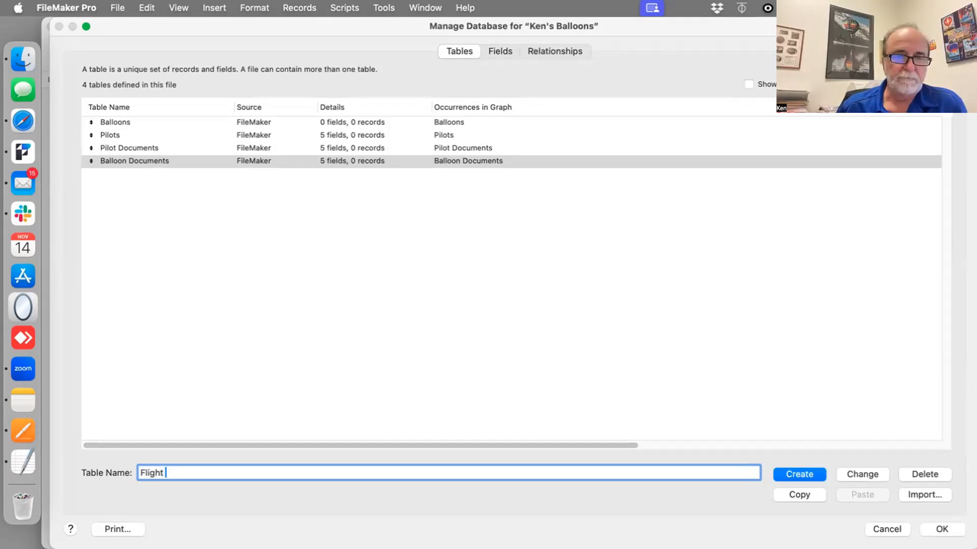
pyautogui.write('Sessions')
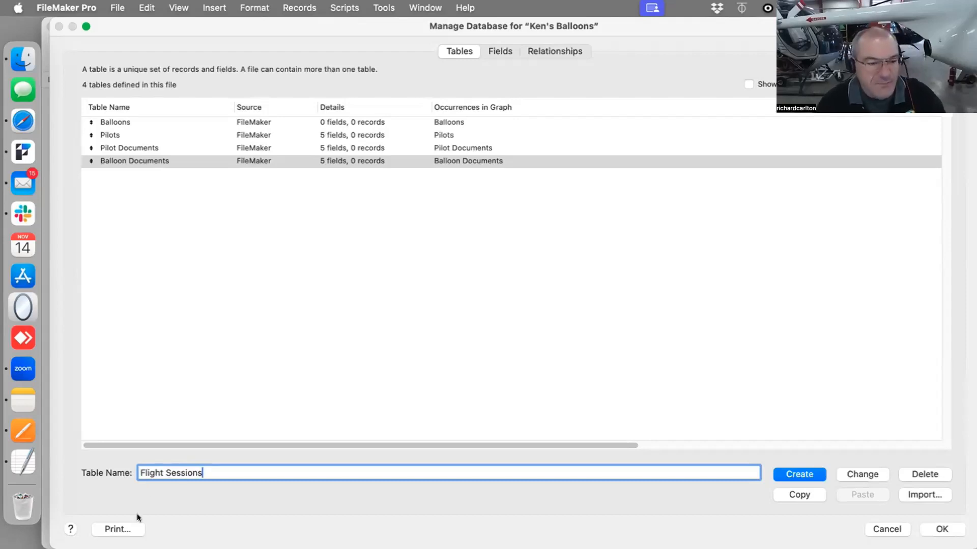
pyautogui.click(803, 475)
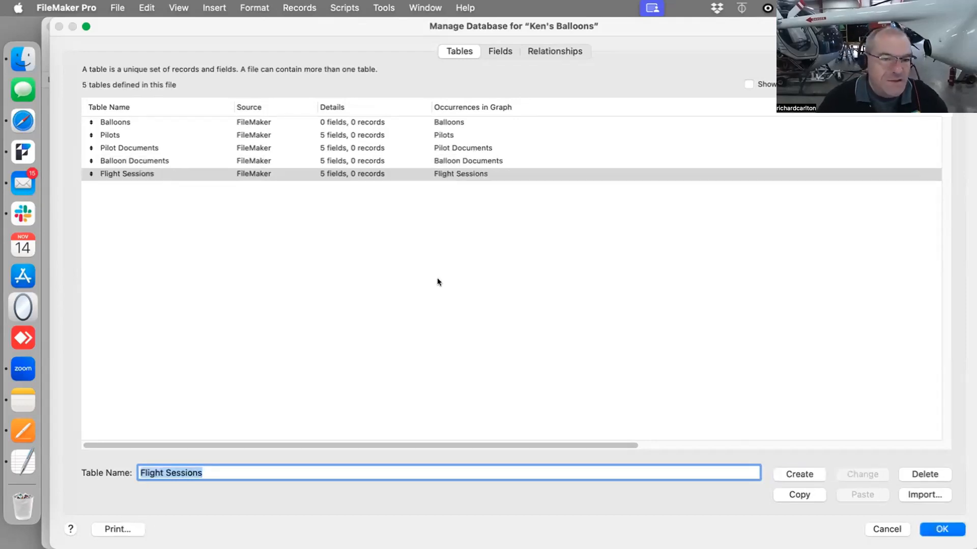
# Open the Pilots table's fields and delete all five default fields
pyautogui.click(324, 135)
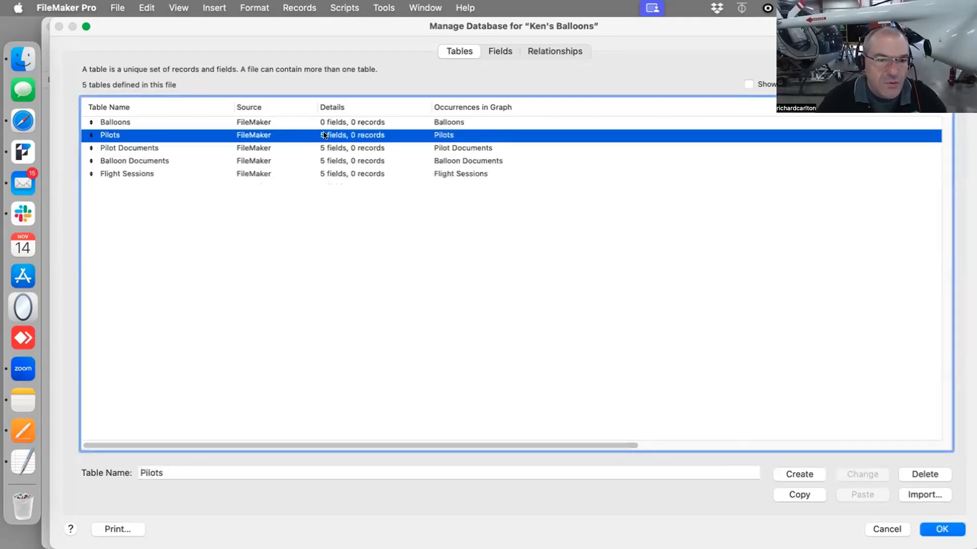
pyautogui.doubleClick(324, 135)
pyautogui.press('super+a')
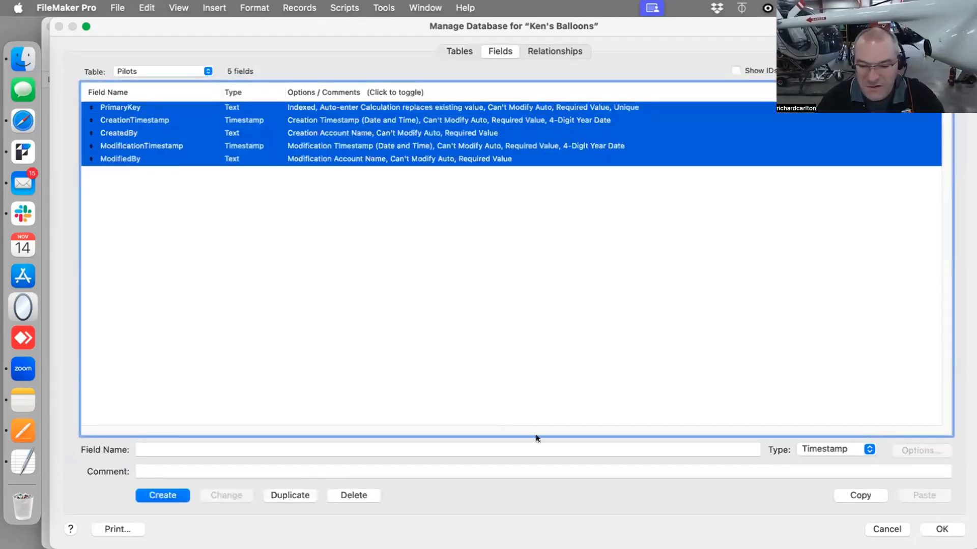
pyautogui.press('Delete')
pyautogui.click(166, 190)
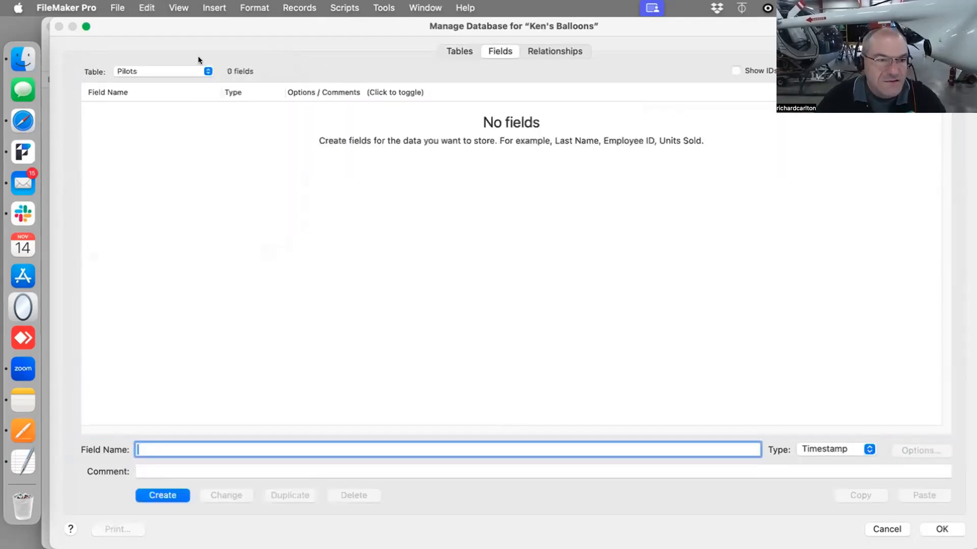
# Switch to the Pilot Documents table and delete all its default fields
pyautogui.click(170, 70)
pyautogui.click(167, 82)
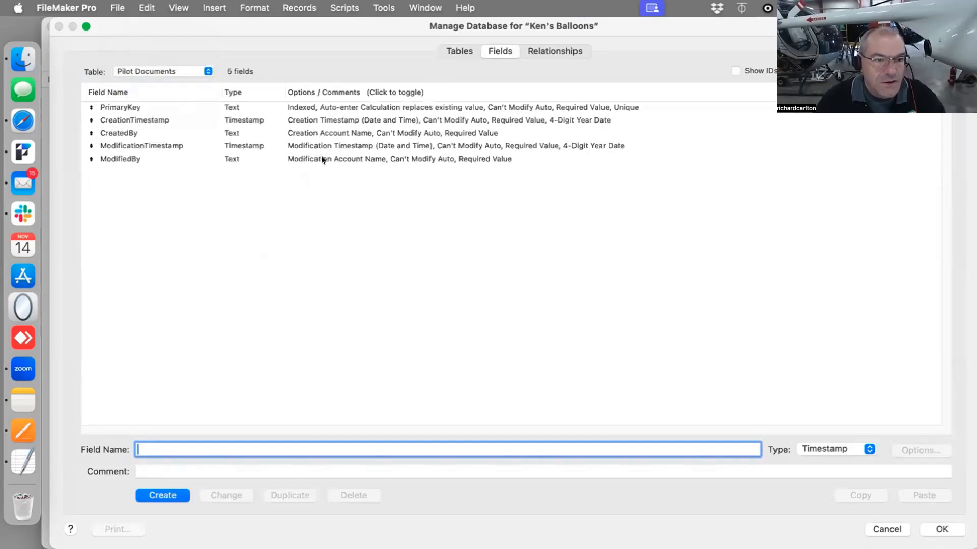
pyautogui.press('super+a')
pyautogui.press('Delete')
pyautogui.click(163, 188)
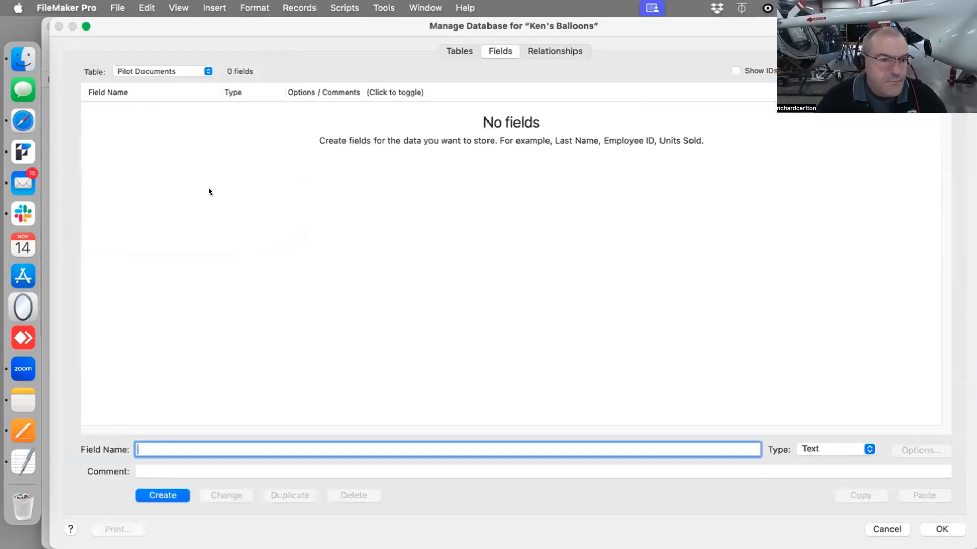
# Switch to the Balloon Documents table and delete all five of its default fields
pyautogui.click(157, 71)
pyautogui.click(157, 80)
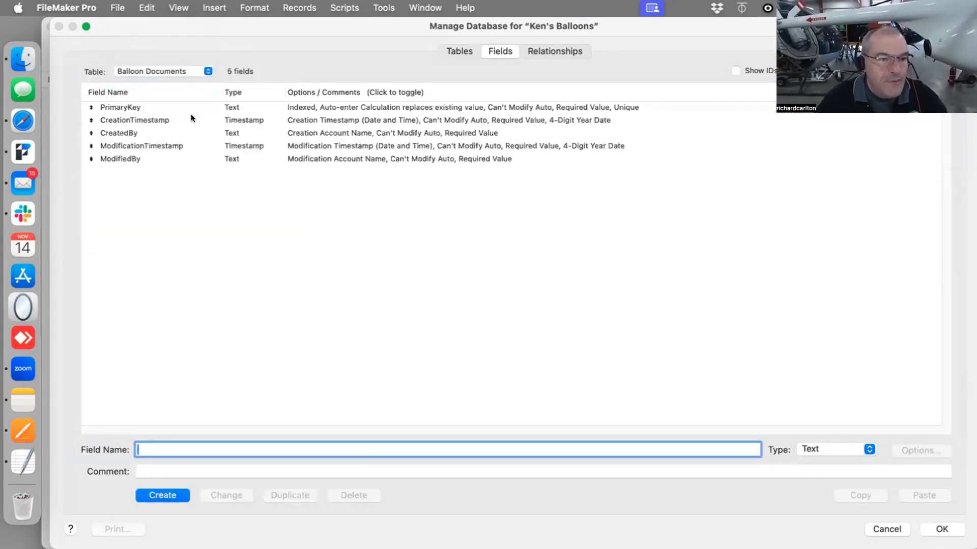
pyautogui.press('super+a')
pyautogui.click(187, 122)
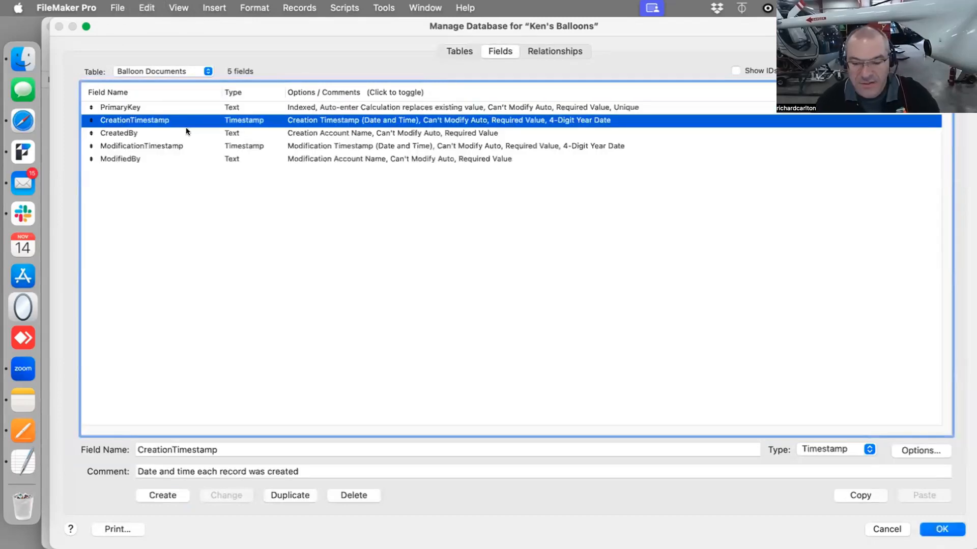
pyautogui.click(156, 133)
pyautogui.press('super+a')
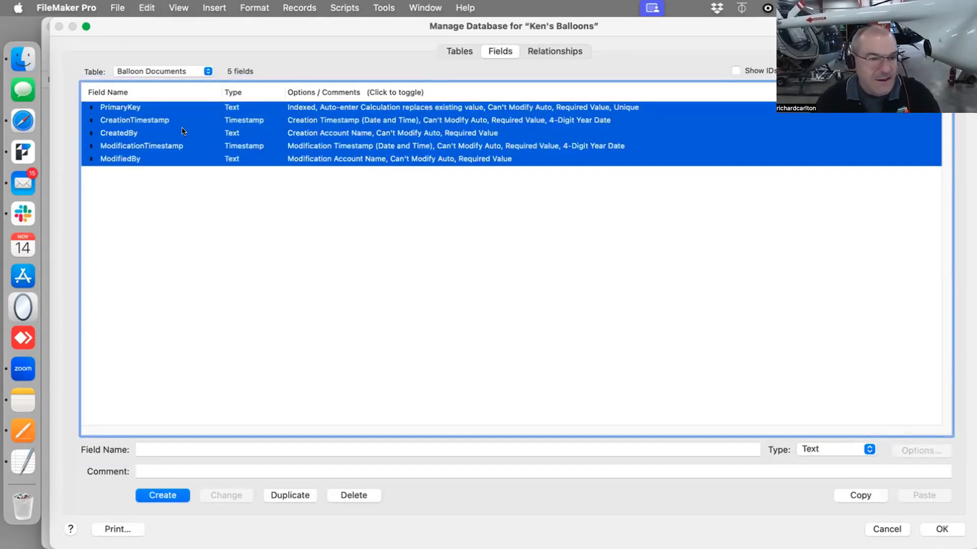
pyautogui.press('Delete')
pyautogui.click(163, 192)
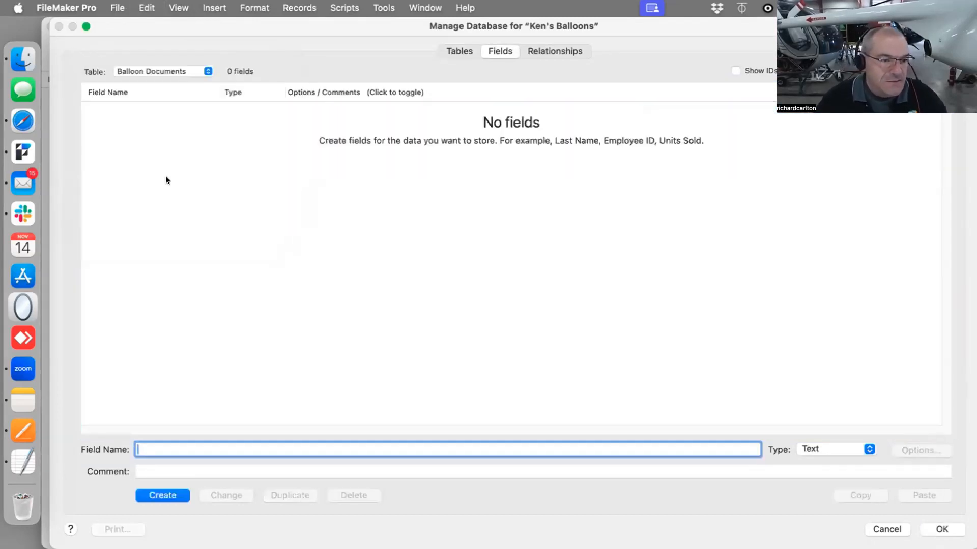
# Switch to the Flight Sessions table and delete all its default fields
pyautogui.click(176, 68)
pyautogui.click(170, 83)
pyautogui.click(161, 134)
pyautogui.press('super+a')
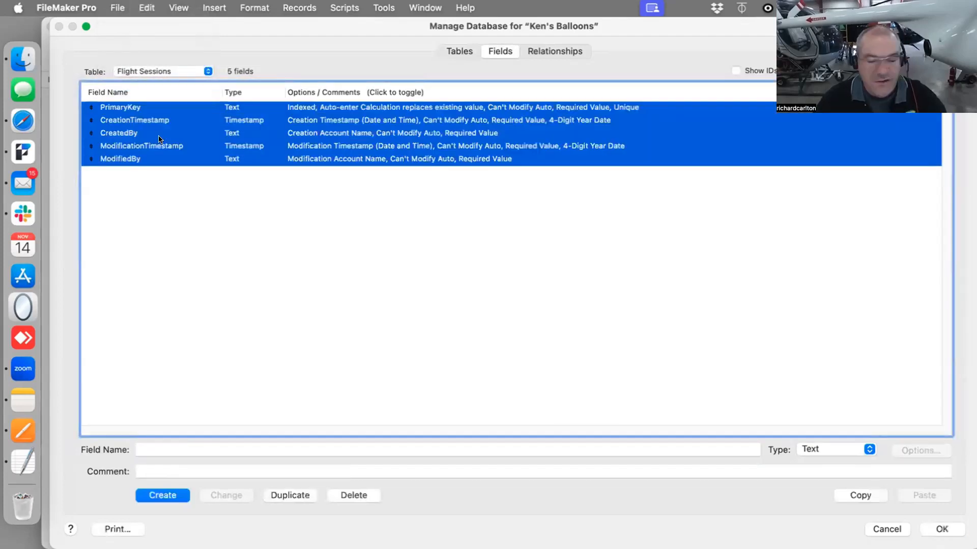
pyautogui.press('Delete')
pyautogui.click(159, 184)
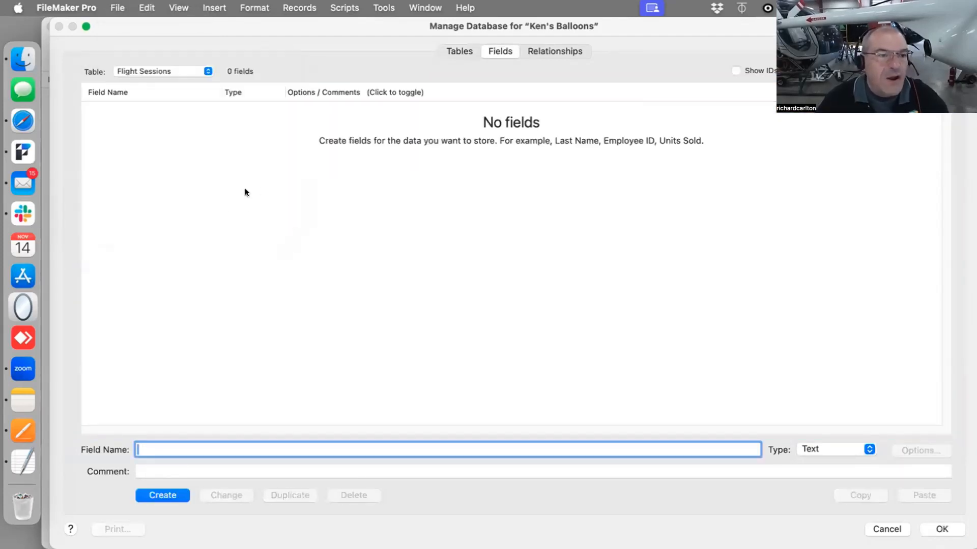
pyautogui.click(148, 68)
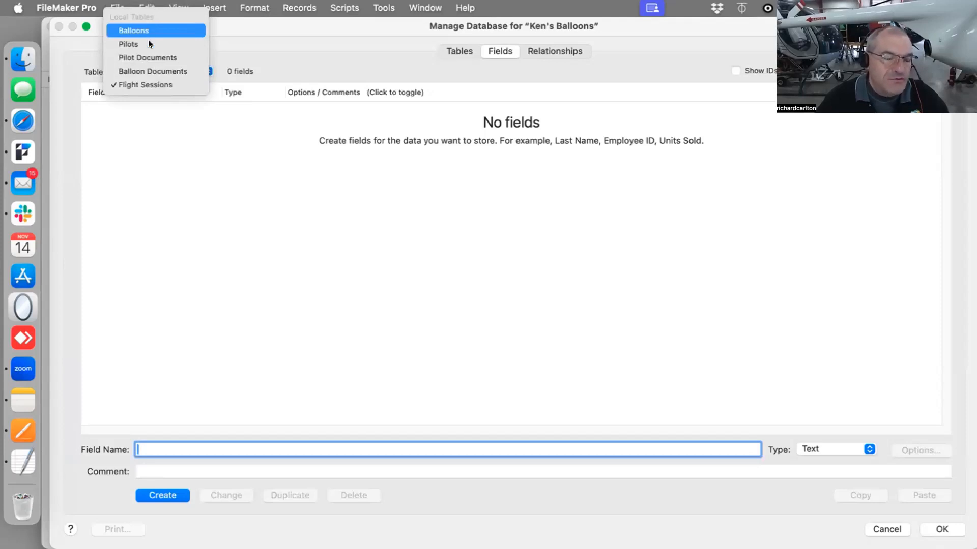
pyautogui.click(288, 95)
pyautogui.moveTo(233, 26); pyautogui.dragTo(233, 88)
pyautogui.click(137, 133)
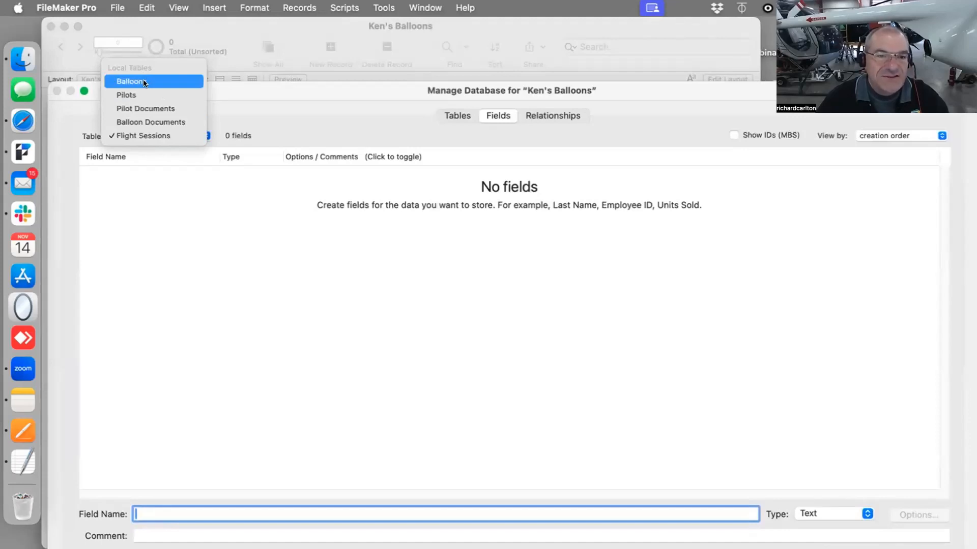
pyautogui.click(220, 189)
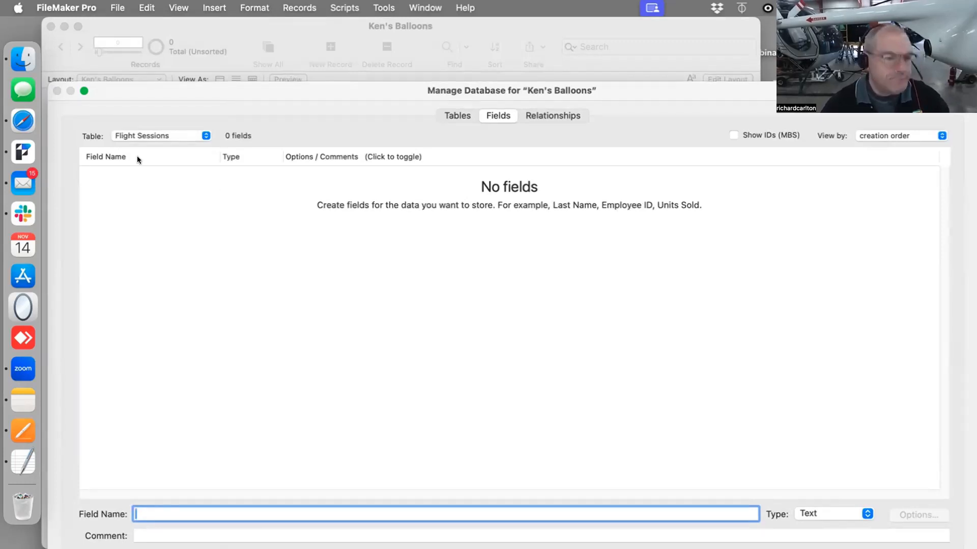
pyautogui.moveTo(155, 85); pyautogui.dragTo(153, 69)
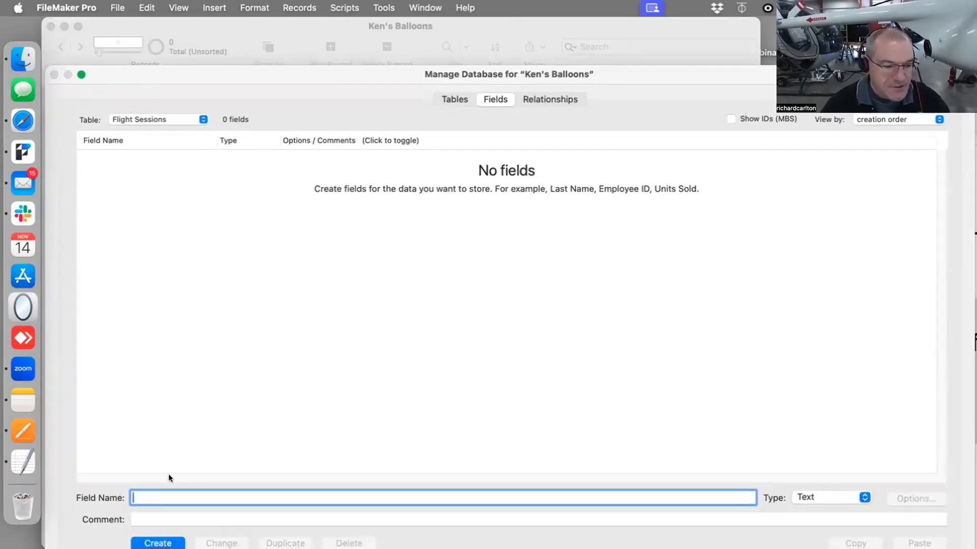
# Create a Text field named id_flight_session in the Flight Sessions table
pyautogui.write('if')
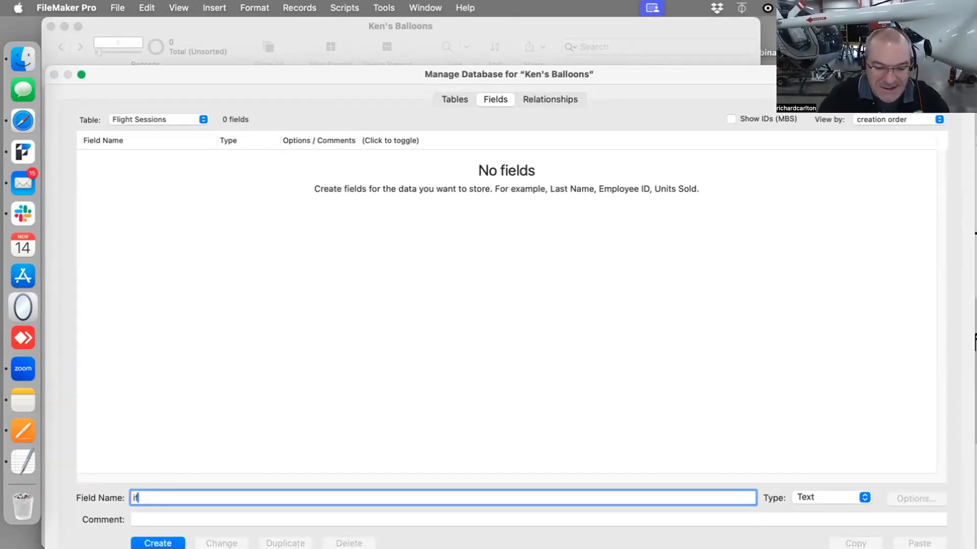
pyautogui.press('BackSpace')
pyautogui.write('d_')
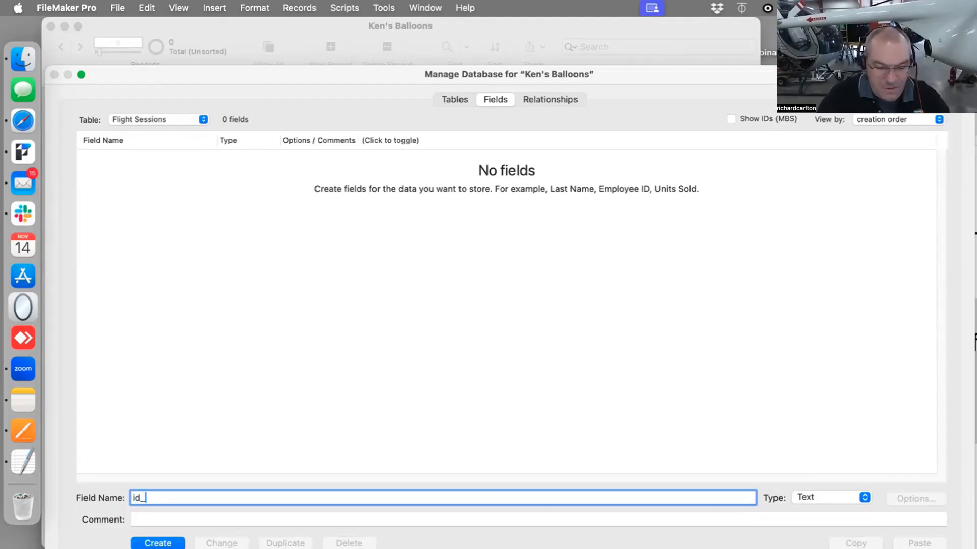
pyautogui.write('flight_sess')
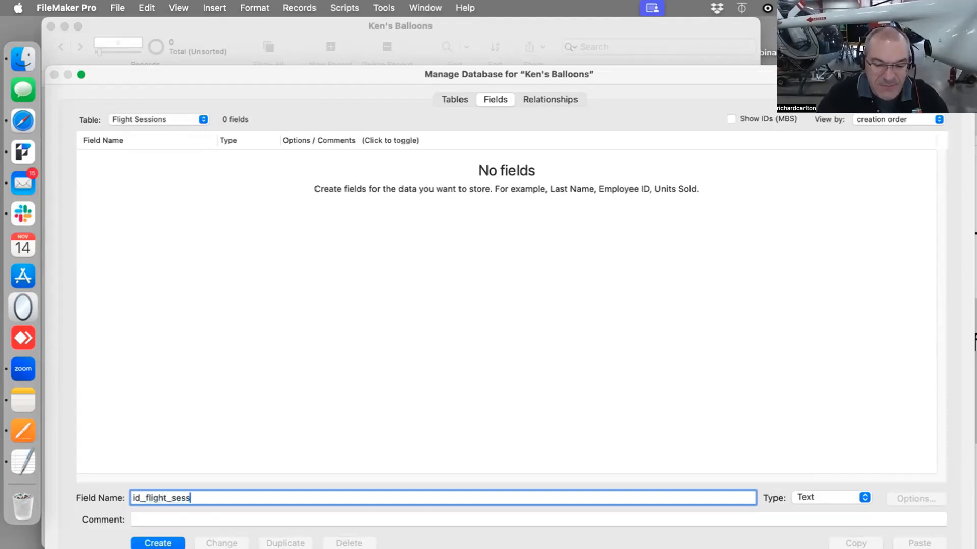
pyautogui.write('ion')
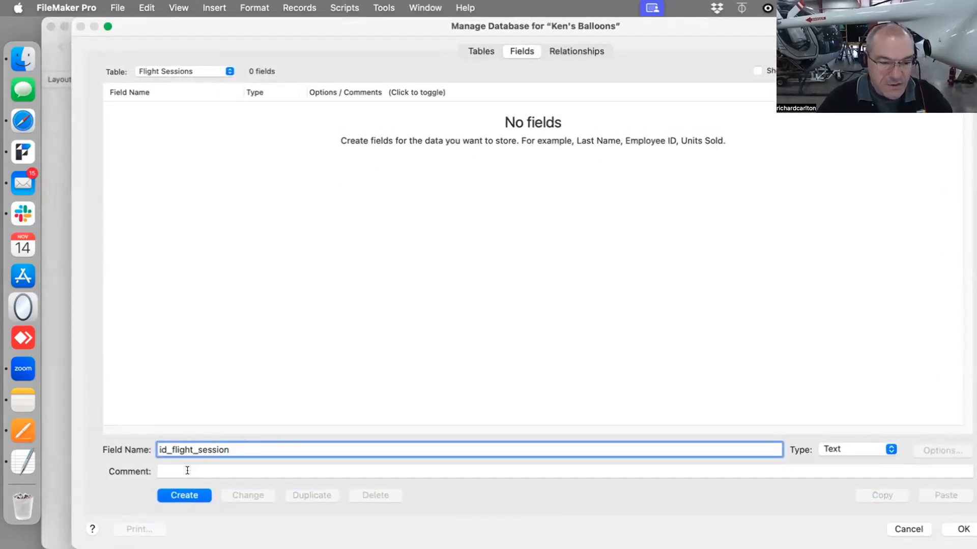
pyautogui.click(845, 450)
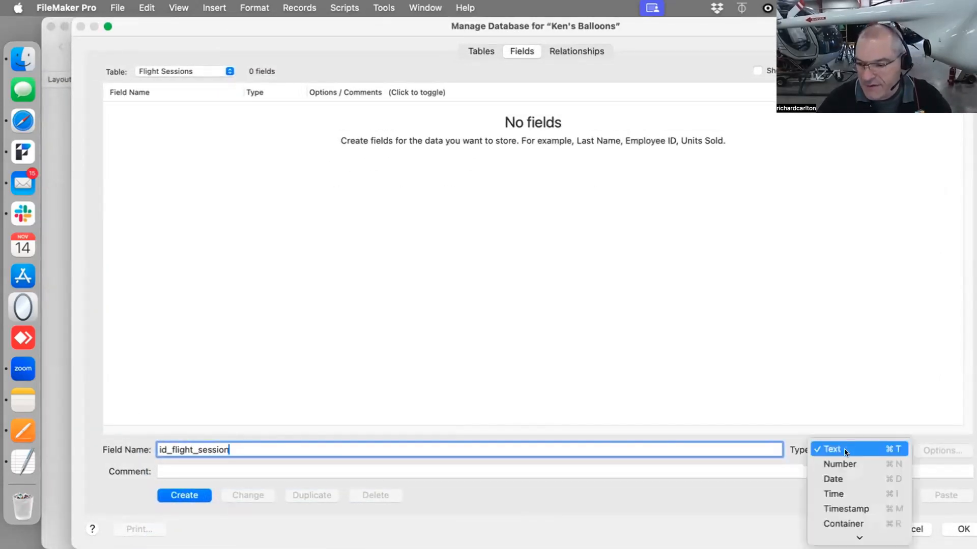
pyautogui.click(844, 449)
pyautogui.click(162, 495)
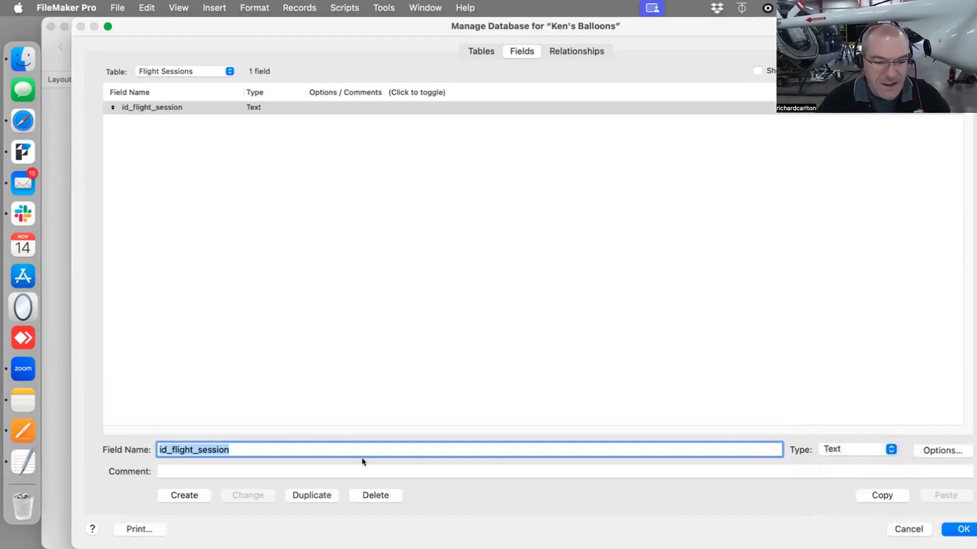
# Rename the field to id_flight_session_p
pyautogui.click(245, 444)
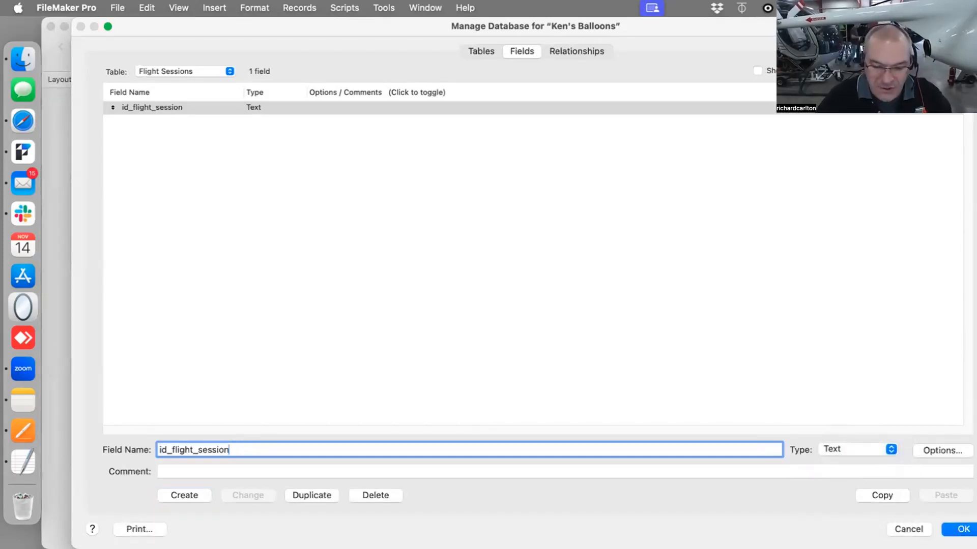
pyautogui.write('_p')
pyautogui.click(252, 496)
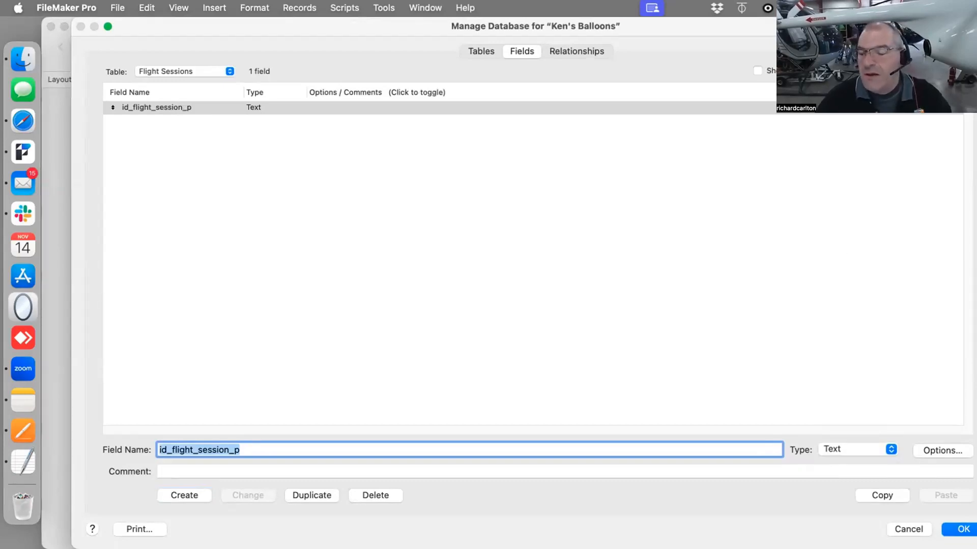
# Set the id_flight_session_p field to auto-enter a serial number on creation
pyautogui.click(945, 450)
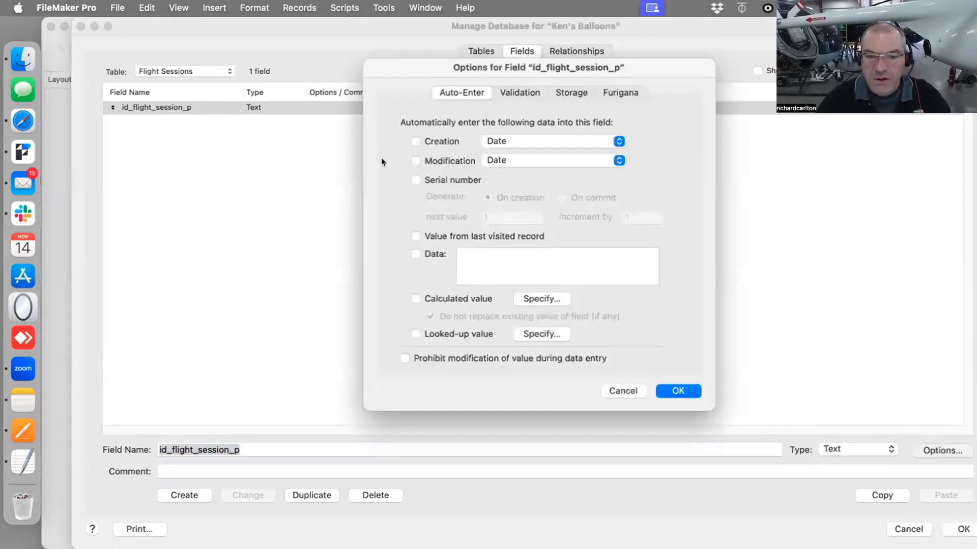
pyautogui.click(416, 180)
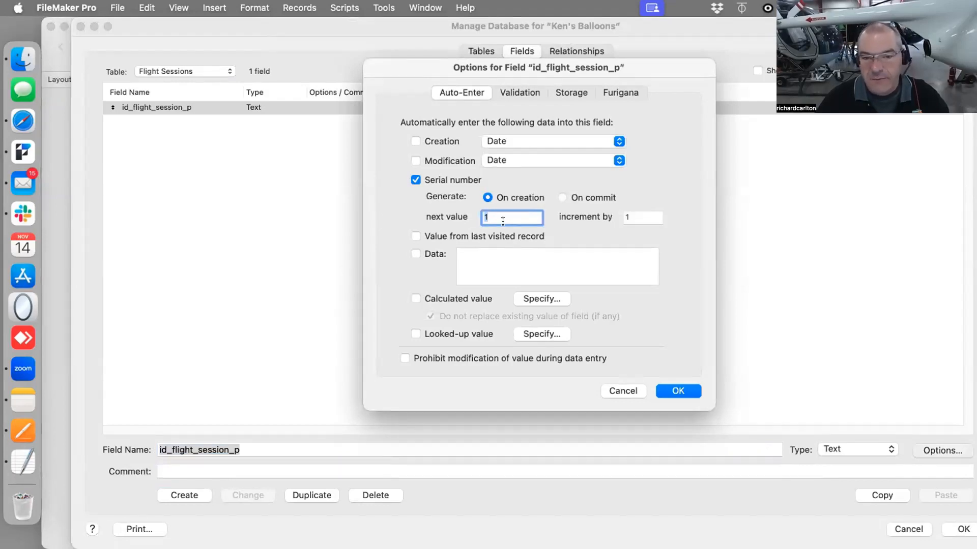
pyautogui.click(676, 390)
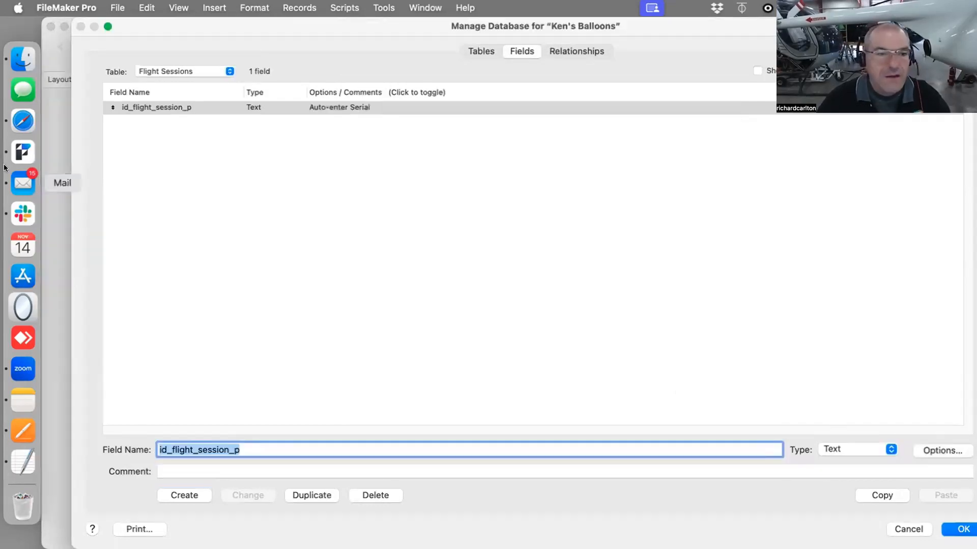
# Switch to the Balloon Documents table and create a Text field named id_Balloon_Docs_p
pyautogui.click(178, 70)
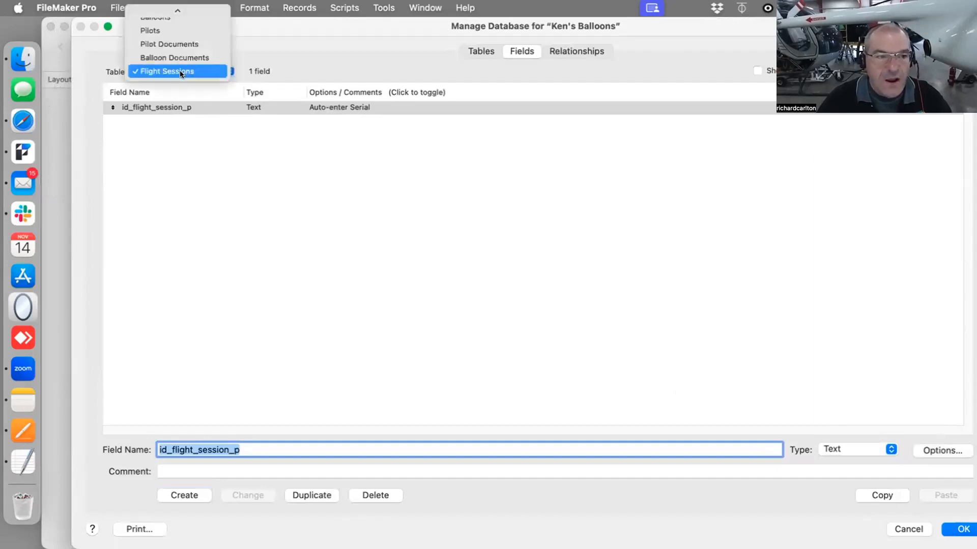
pyautogui.click(174, 59)
pyautogui.write('id_')
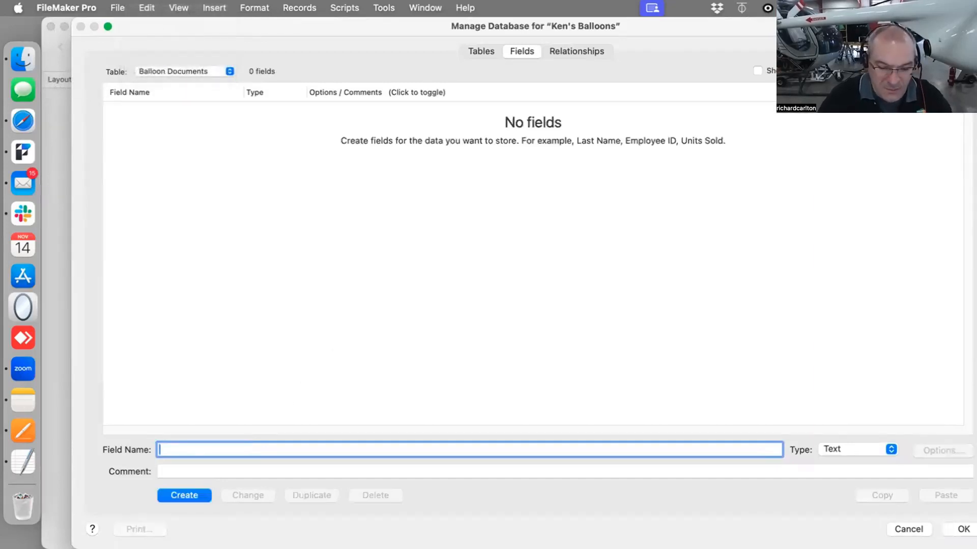
pyautogui.write('Ballo')
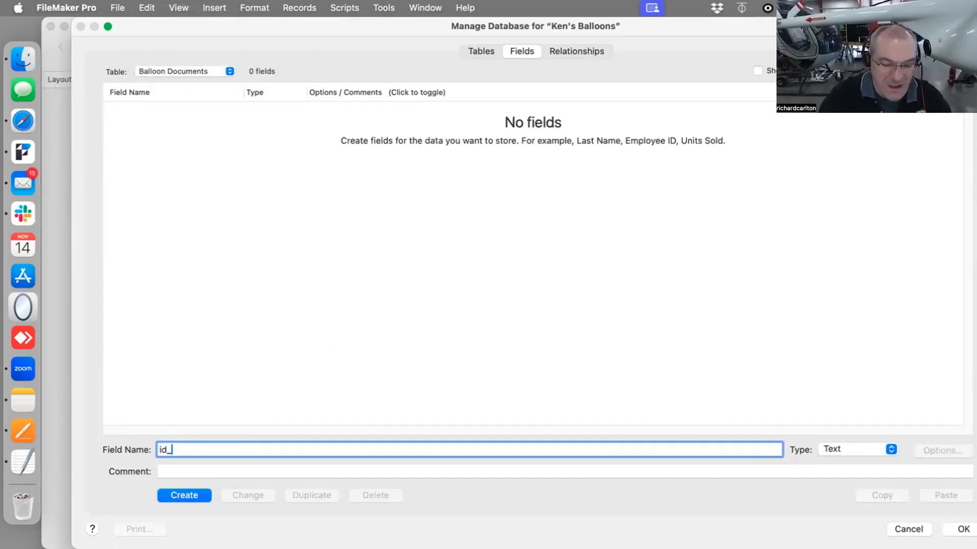
pyautogui.write('on')
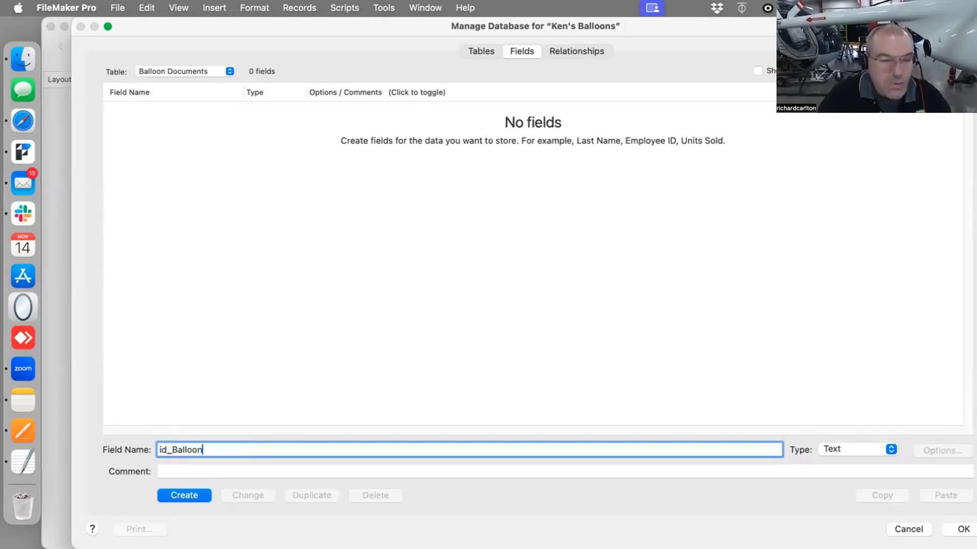
pyautogui.write('_Docs_p')
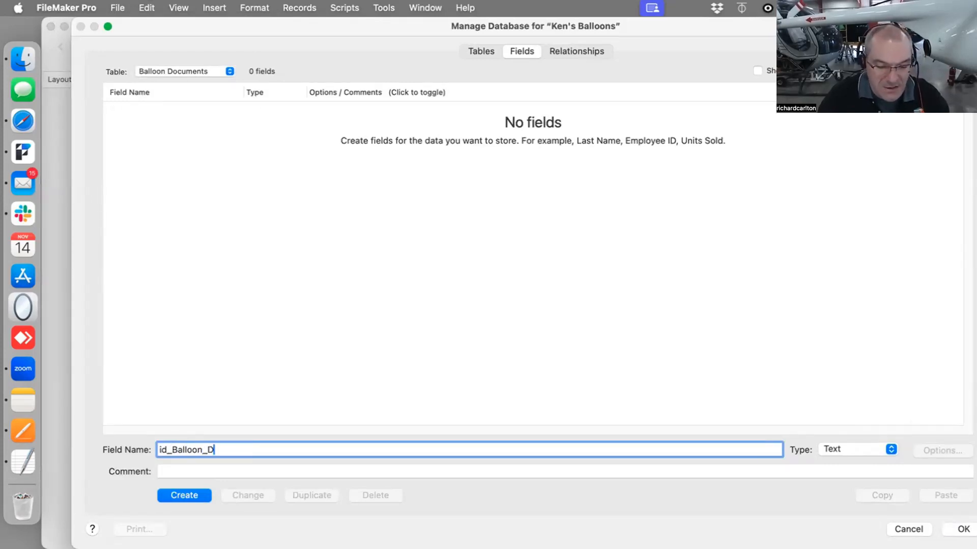
pyautogui.press('Return')
# Set the id_Balloon_Docs_p field to auto-enter a serial number on creation
pyautogui.click(928, 447)
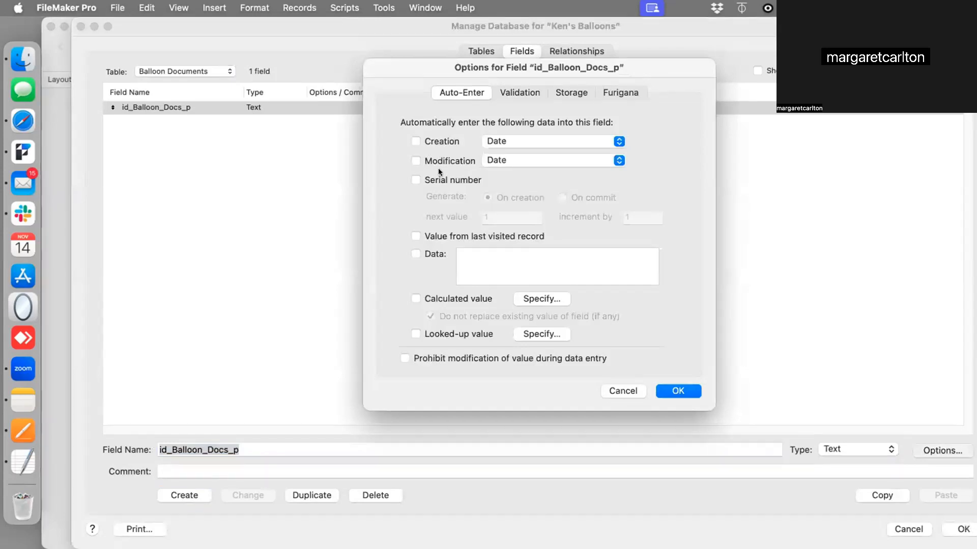
pyautogui.click(278, 8)
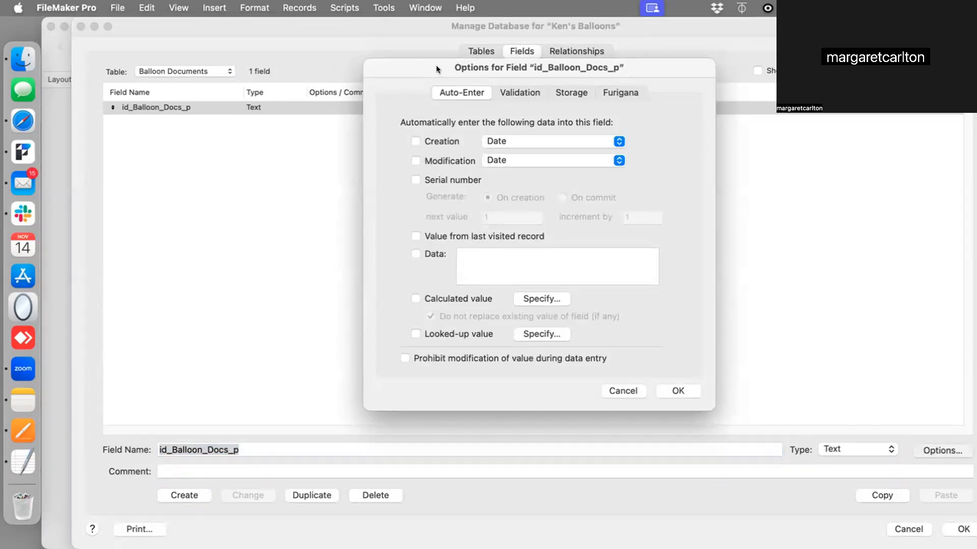
pyautogui.moveTo(436, 65); pyautogui.dragTo(378, 97)
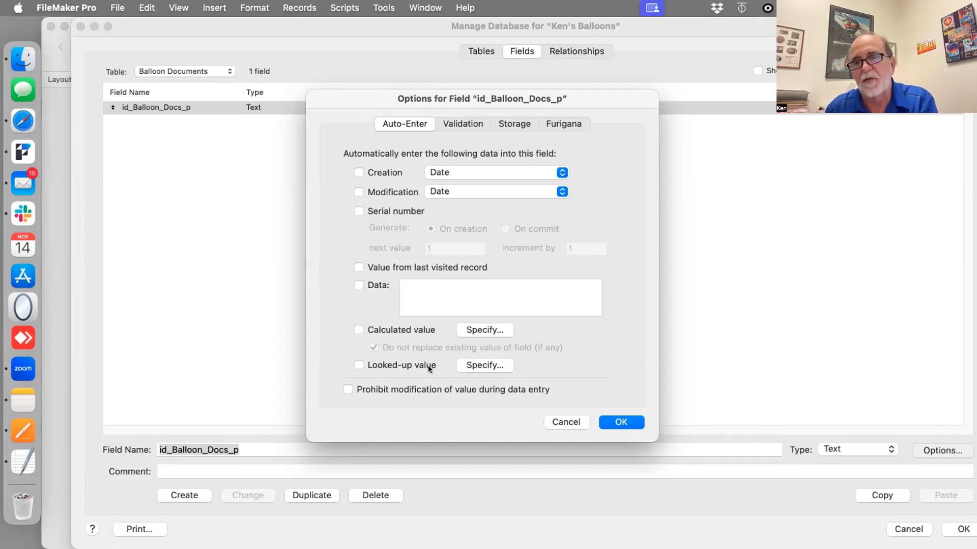
pyautogui.click(373, 210)
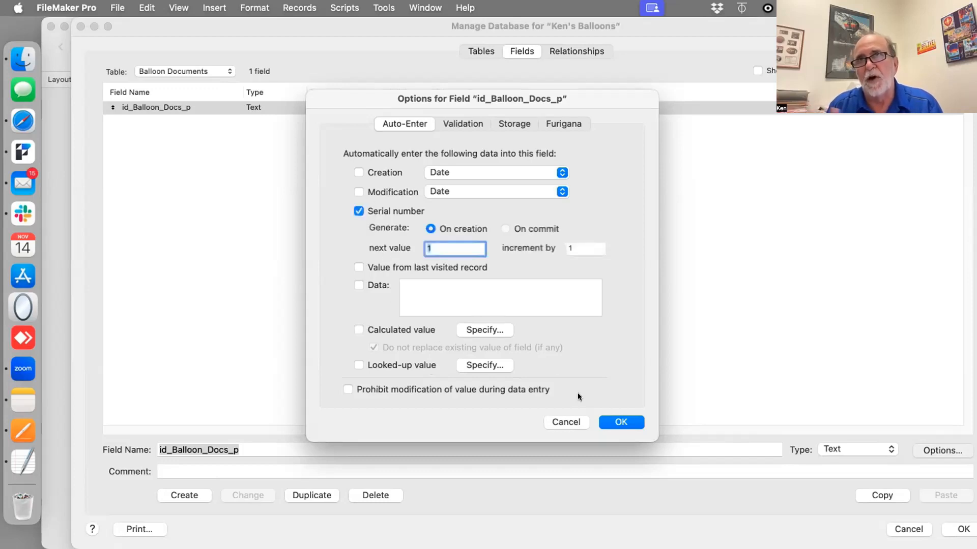
pyautogui.click(618, 422)
# Switch to the Pilot Documents table and create a Text field named id_pilot_docs_p
pyautogui.click(182, 71)
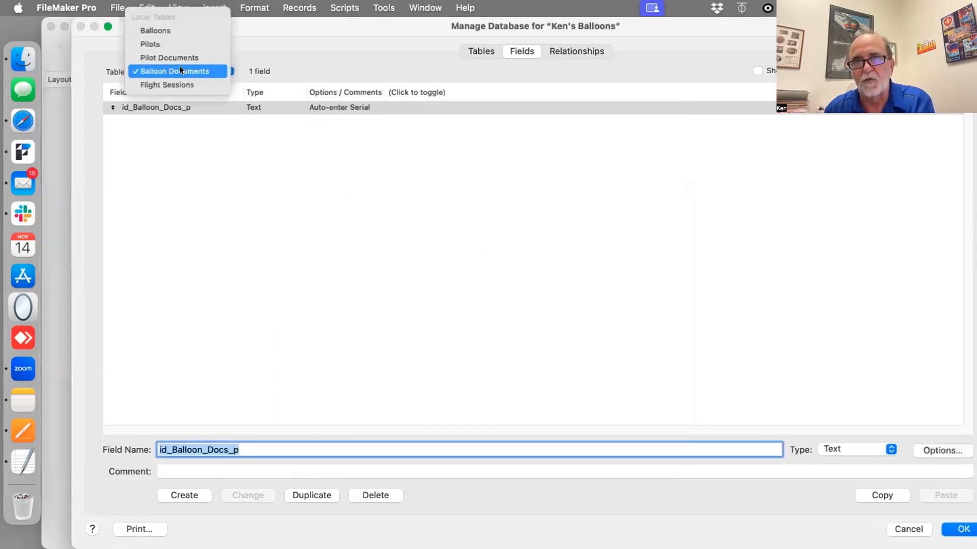
pyautogui.press('Up')
pyautogui.press('Return')
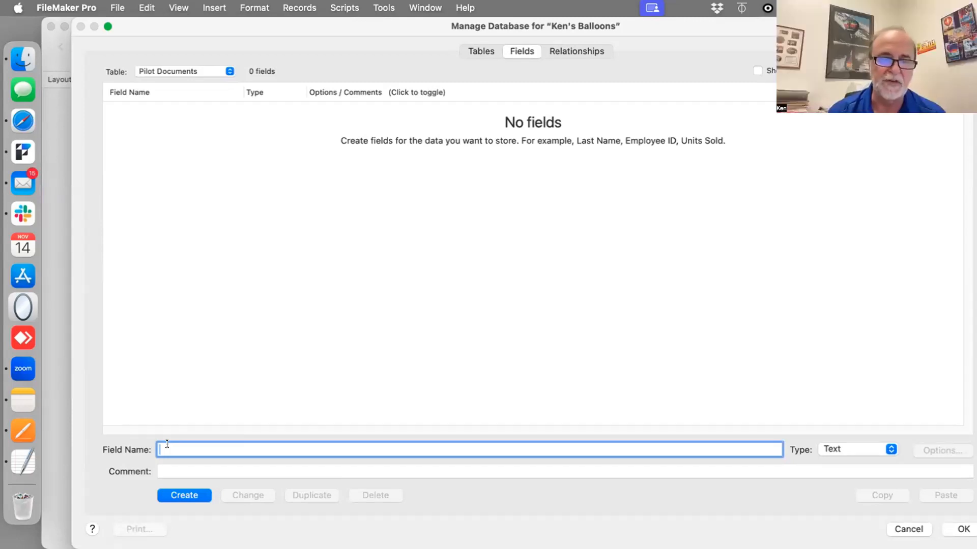
pyautogui.click(163, 72)
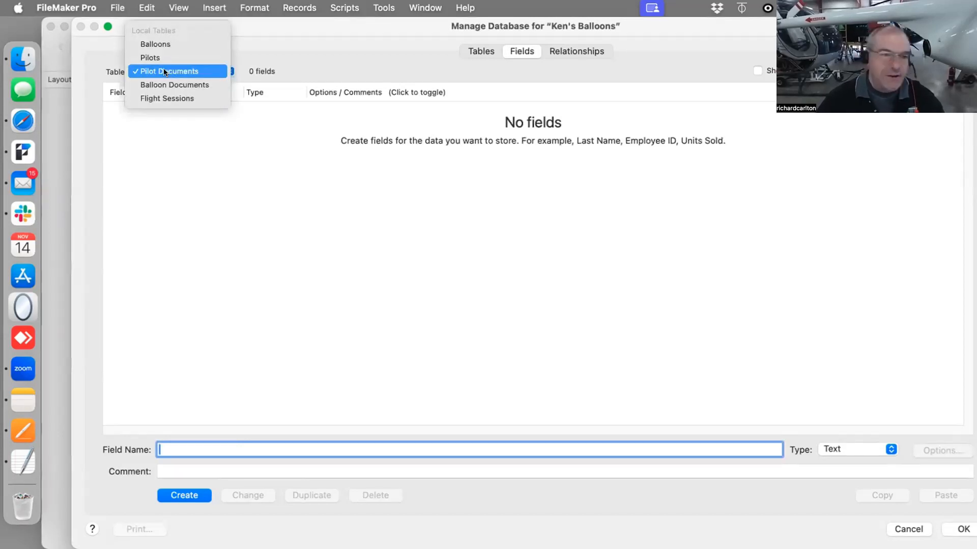
pyautogui.click(225, 164)
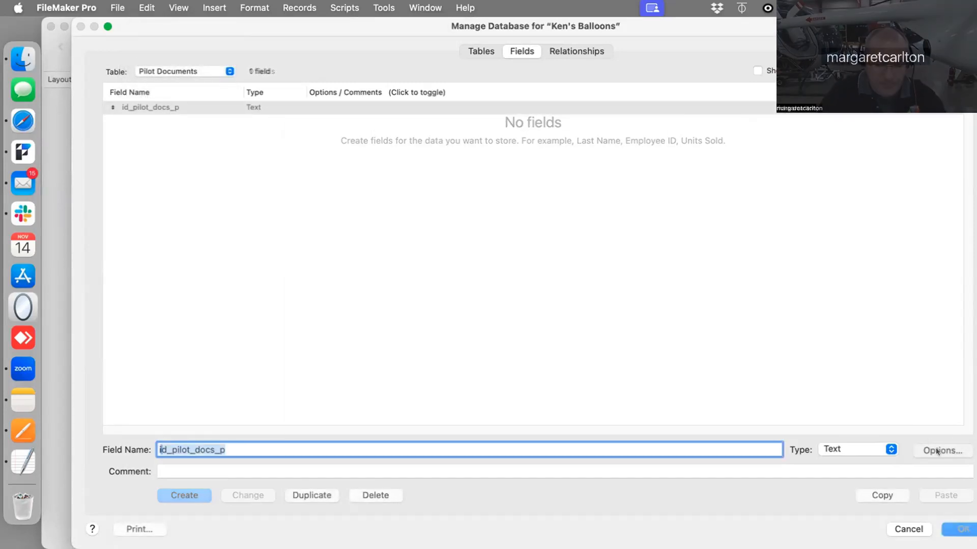
pyautogui.click(942, 451)
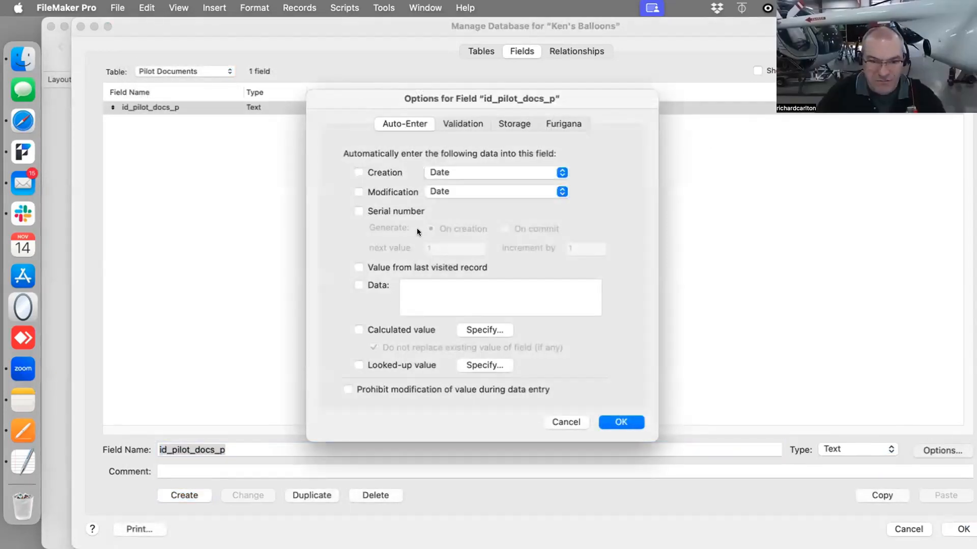
# Set the id_pilot_docs_p field to auto-enter a serial number on creation
pyautogui.click(405, 211)
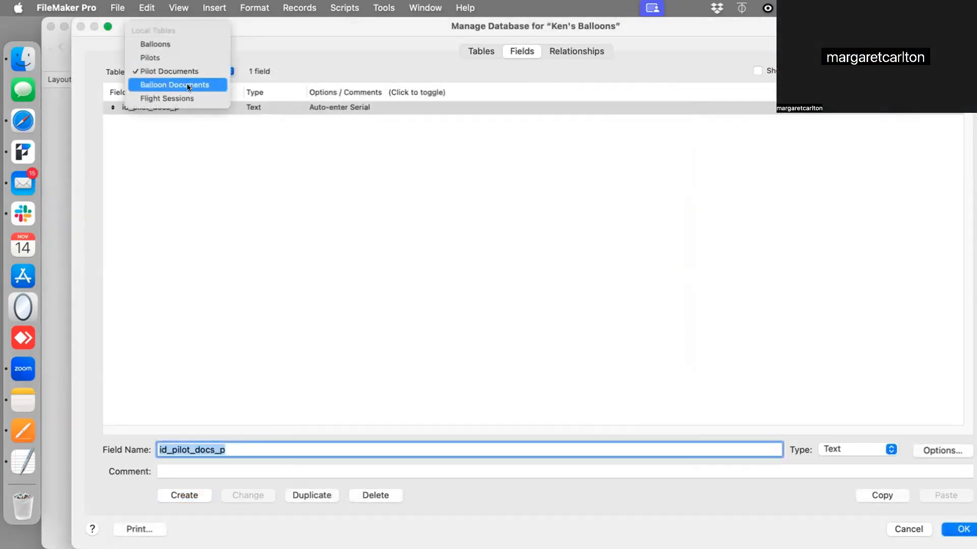
pyautogui.click(181, 81)
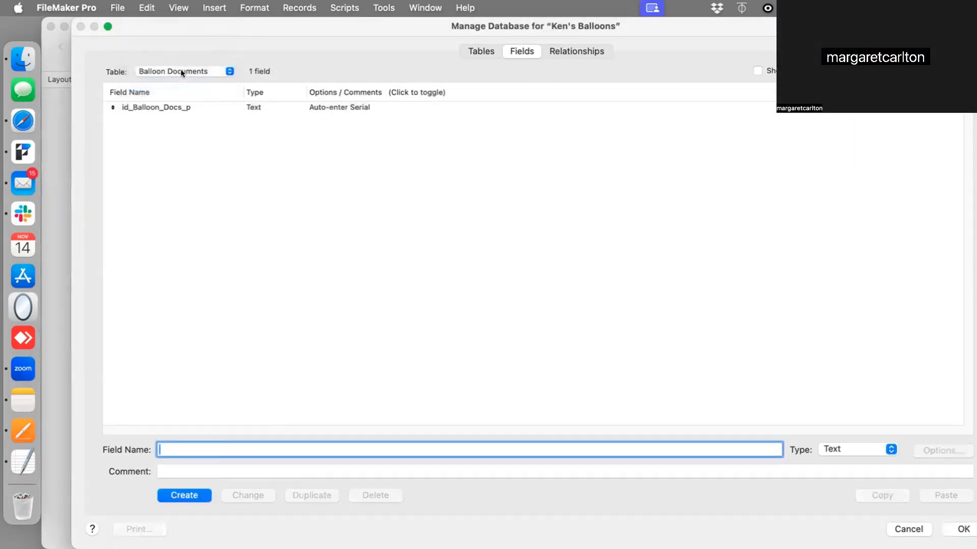
# Switch to the Pilots table and create a Text field named id_pilot_p
pyautogui.click(181, 73)
pyautogui.click(183, 84)
pyautogui.click(187, 73)
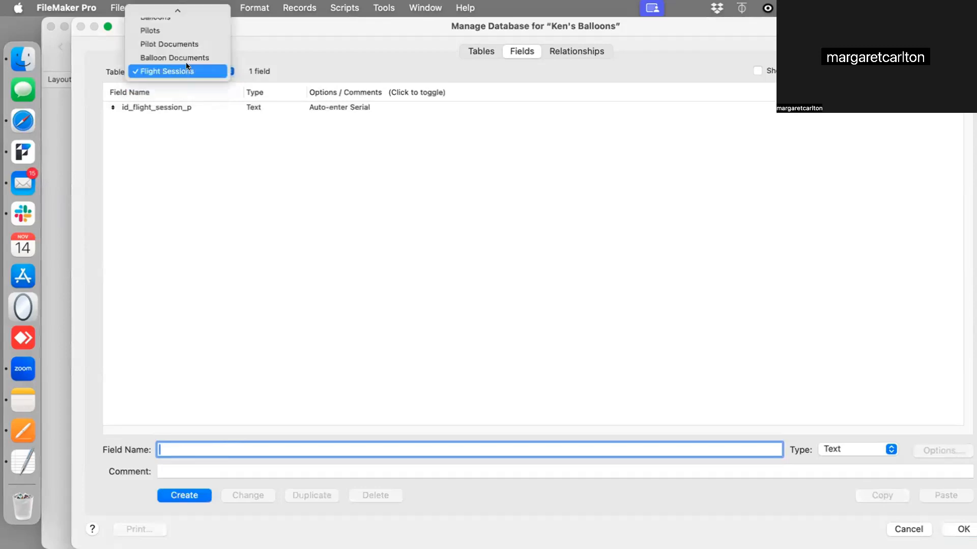
pyautogui.click(187, 30)
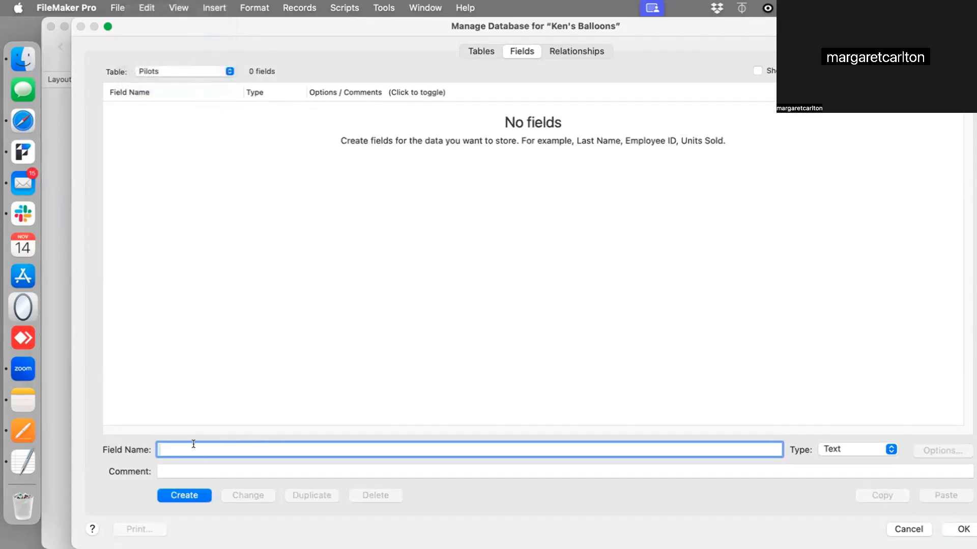
pyautogui.write('id_pi')
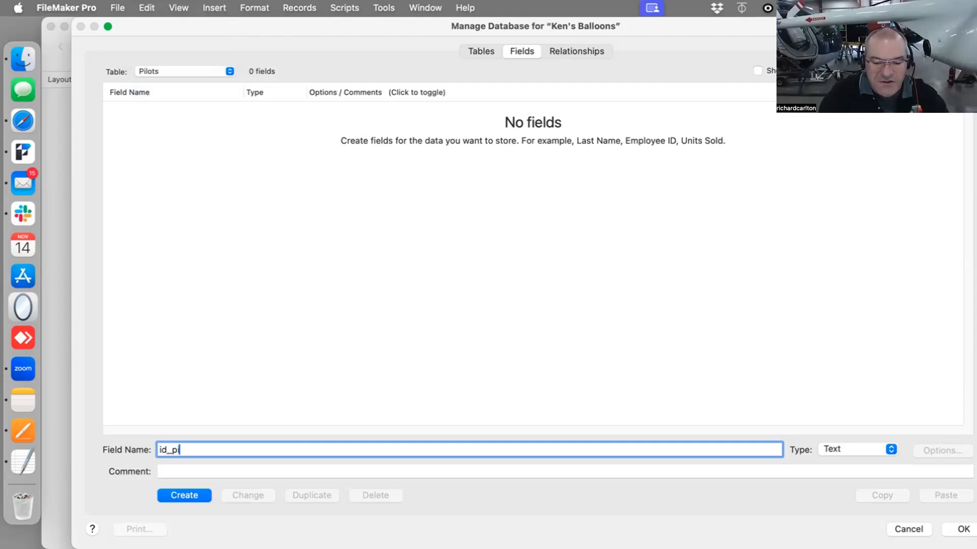
pyautogui.write('lot')
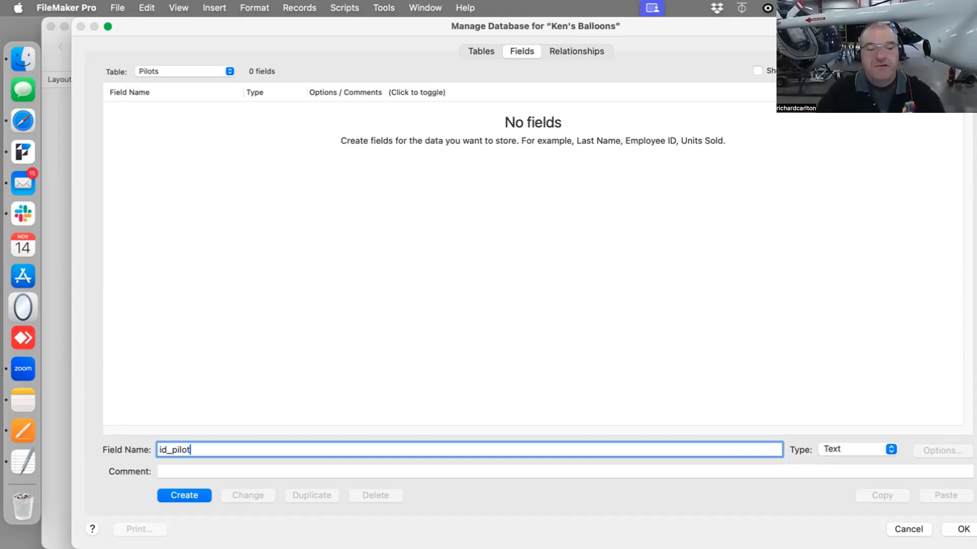
pyautogui.write('_p')
pyautogui.press('Return')
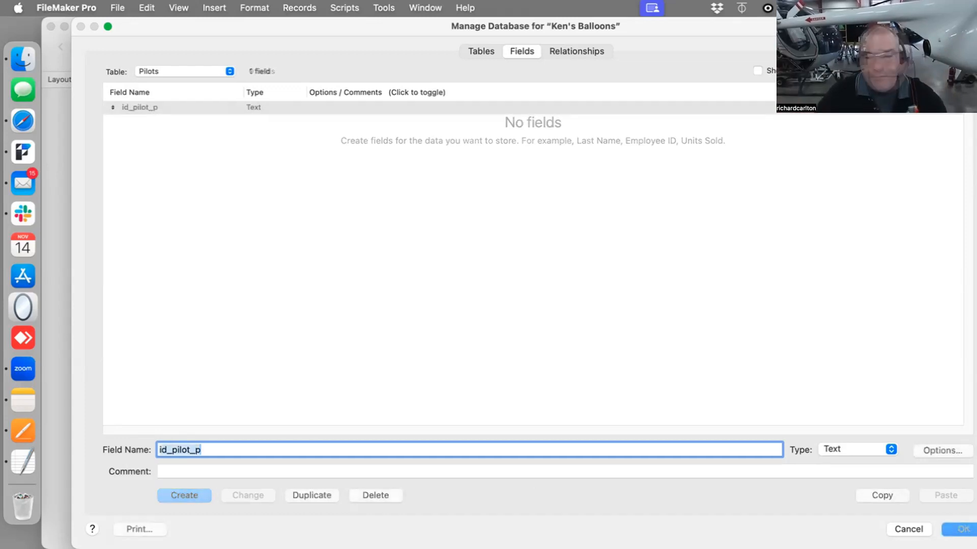
# Set the id_pilot_p field to auto-enter a serial number on creation
pyautogui.click(942, 451)
pyautogui.click(394, 212)
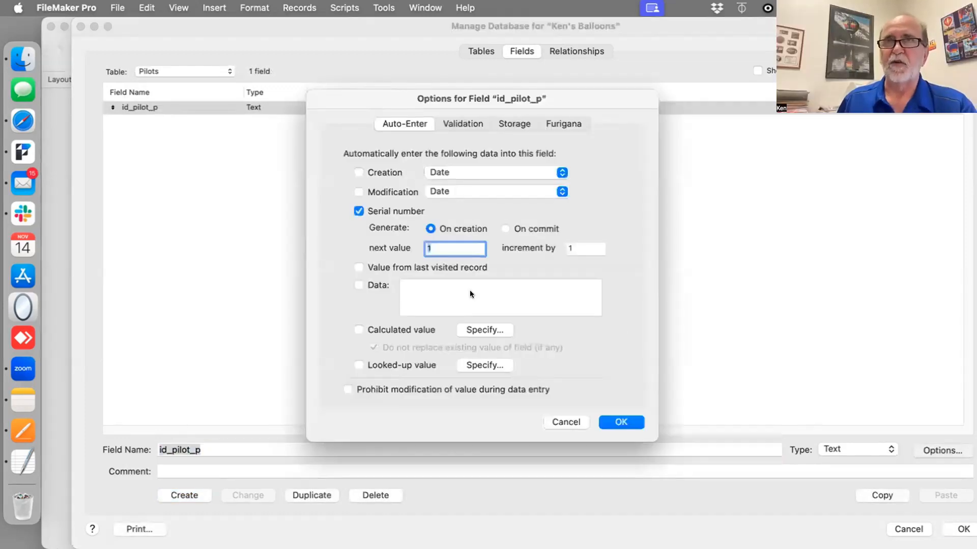
pyautogui.click(619, 422)
# Switch to the Balloons table and create a Text field named id_balloon_p
pyautogui.click(157, 71)
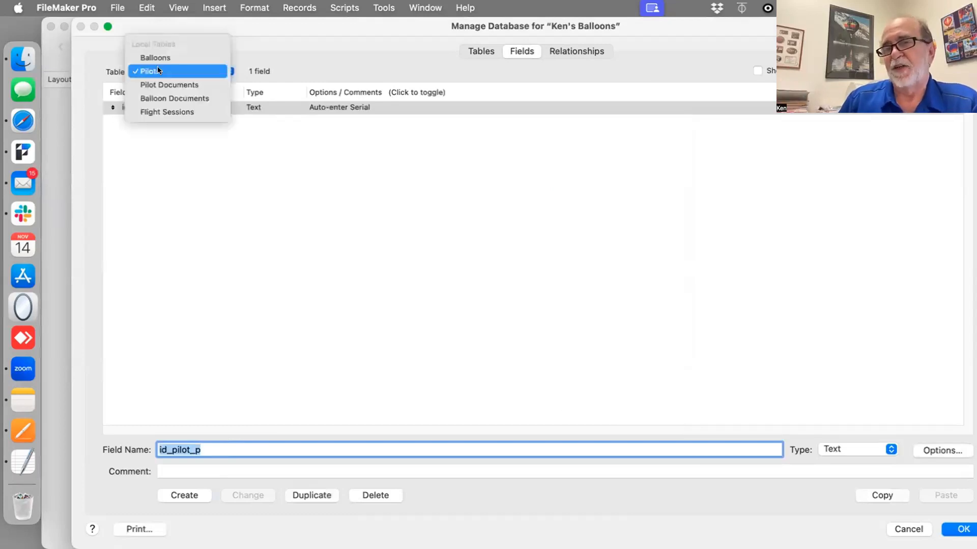
pyautogui.click(156, 59)
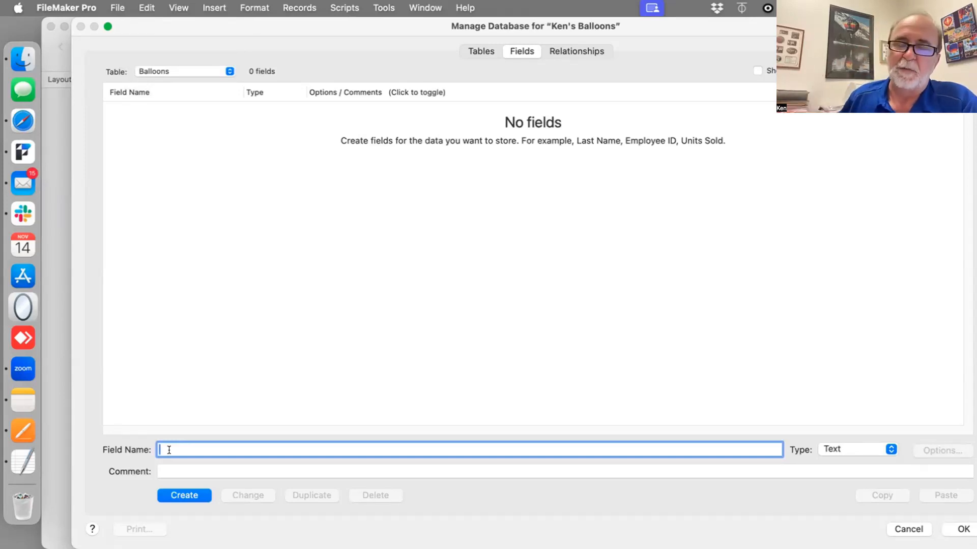
pyautogui.write('id')
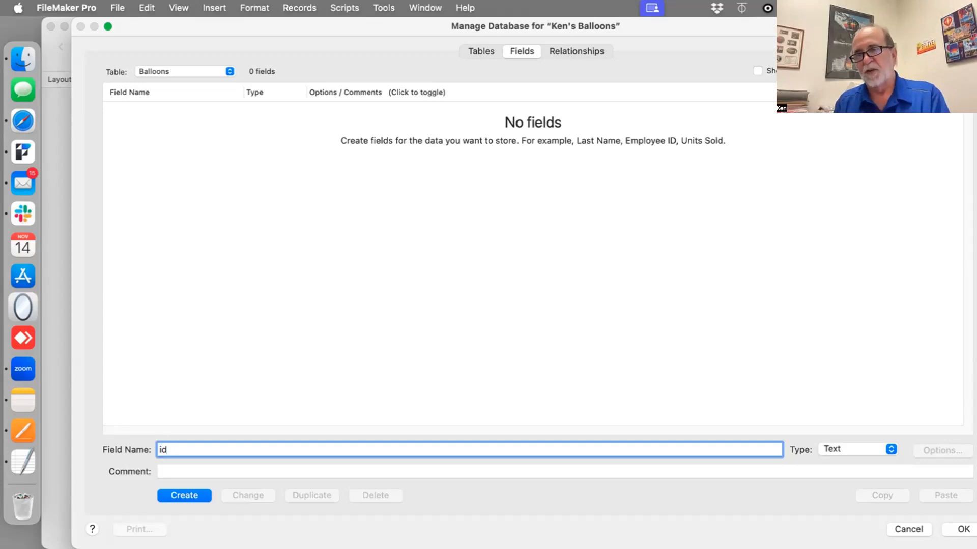
pyautogui.write('_balloon')
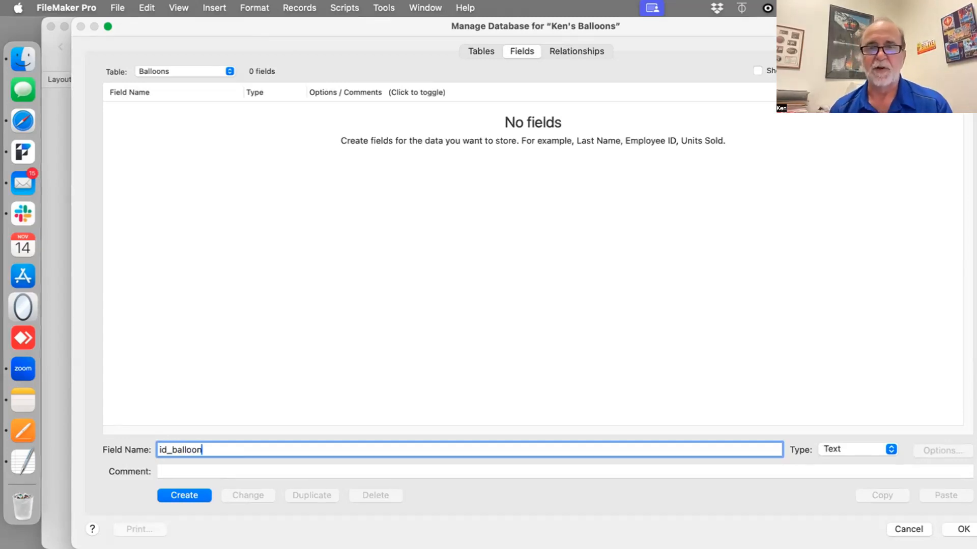
pyautogui.write('_p')
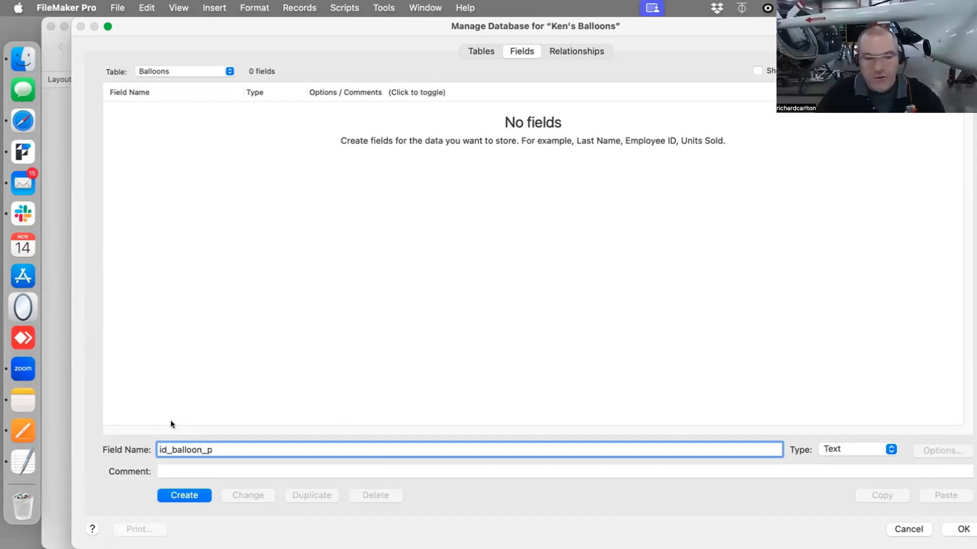
pyautogui.click(186, 496)
pyautogui.click(936, 451)
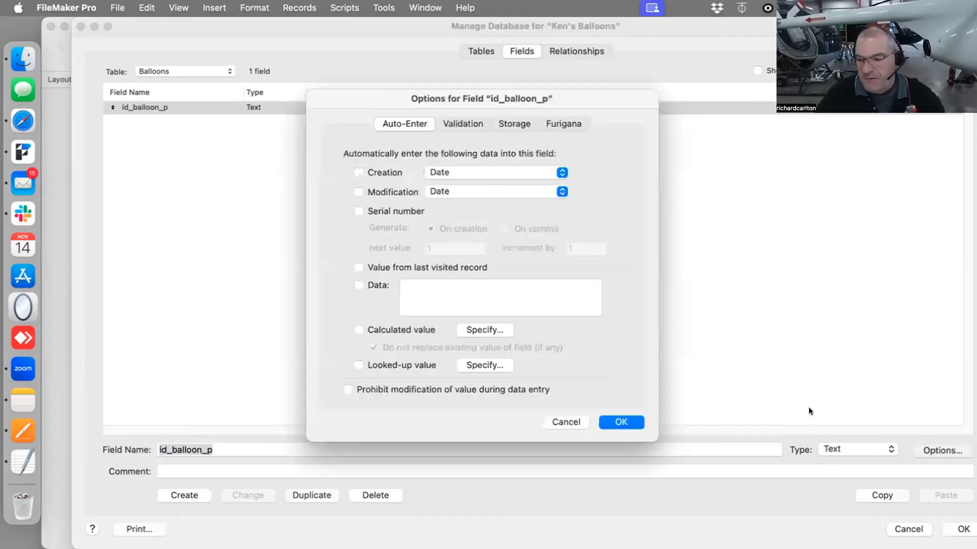
# Set the id_balloon_p field to auto-enter a serial number on creation
pyautogui.click(391, 210)
pyautogui.press('Return')
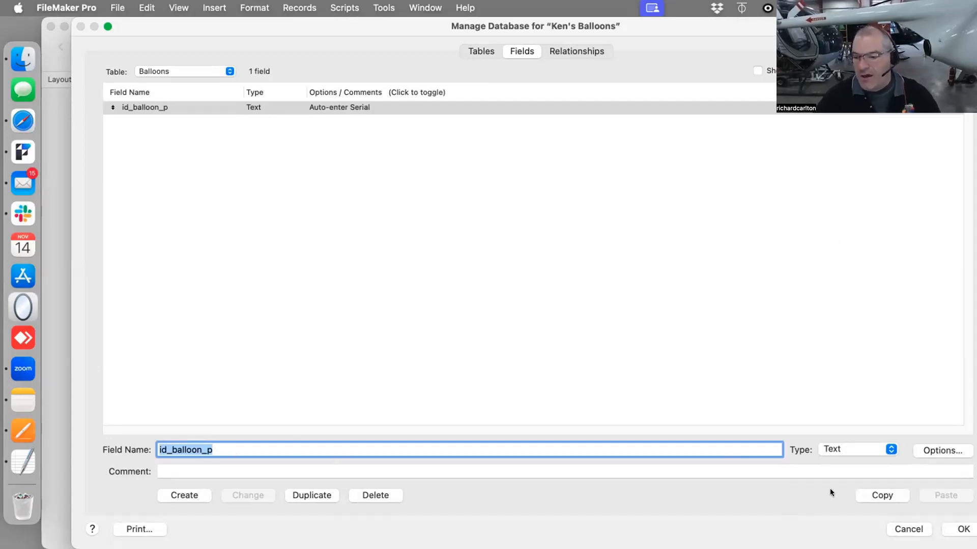
# Review the id_balloon_p field's auto-enter and validation options
pyautogui.moveTo(721, 18); pyautogui.dragTo(688, 16)
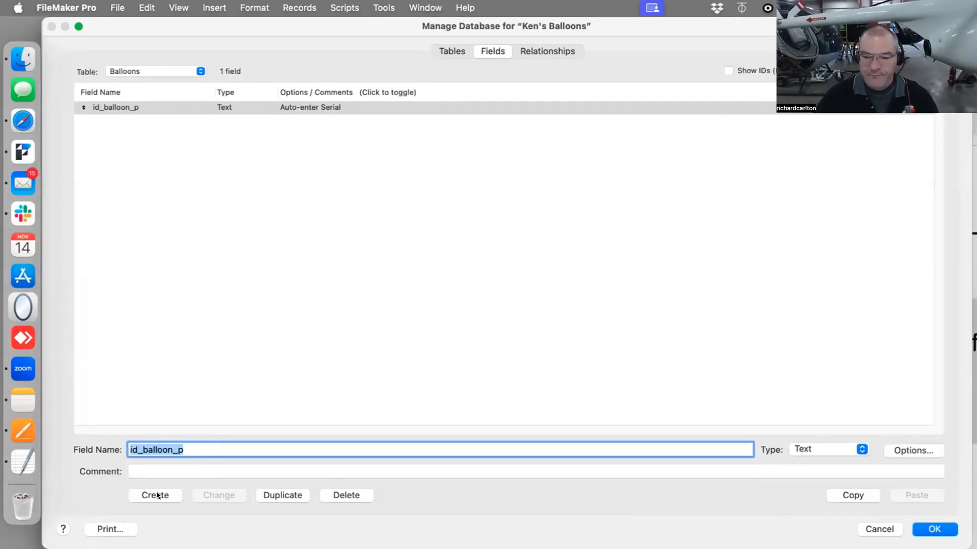
pyautogui.click(906, 446)
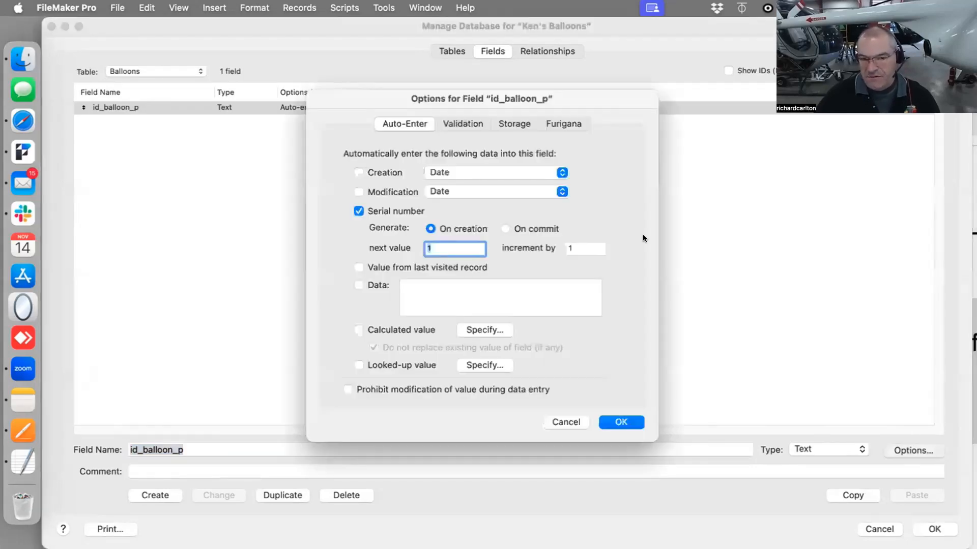
pyautogui.click(459, 123)
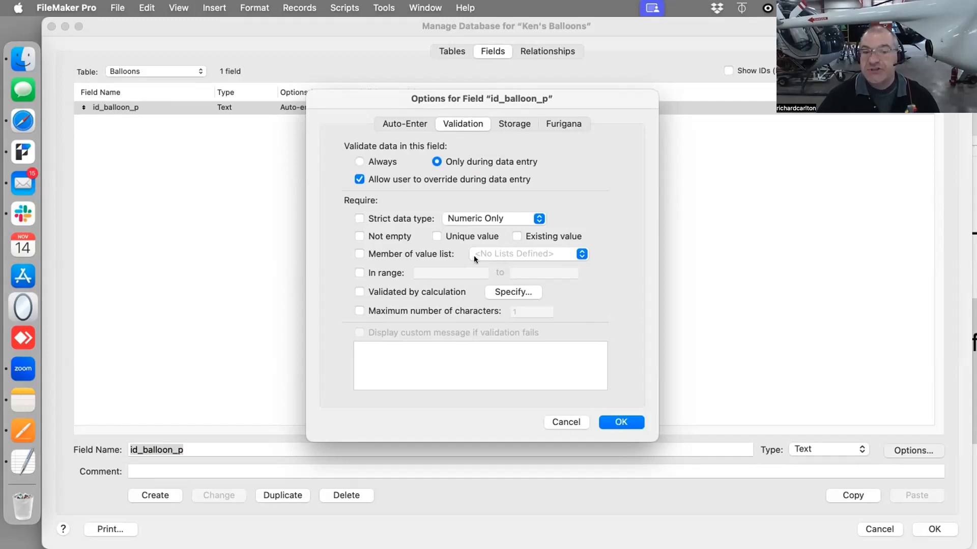
pyautogui.click(410, 123)
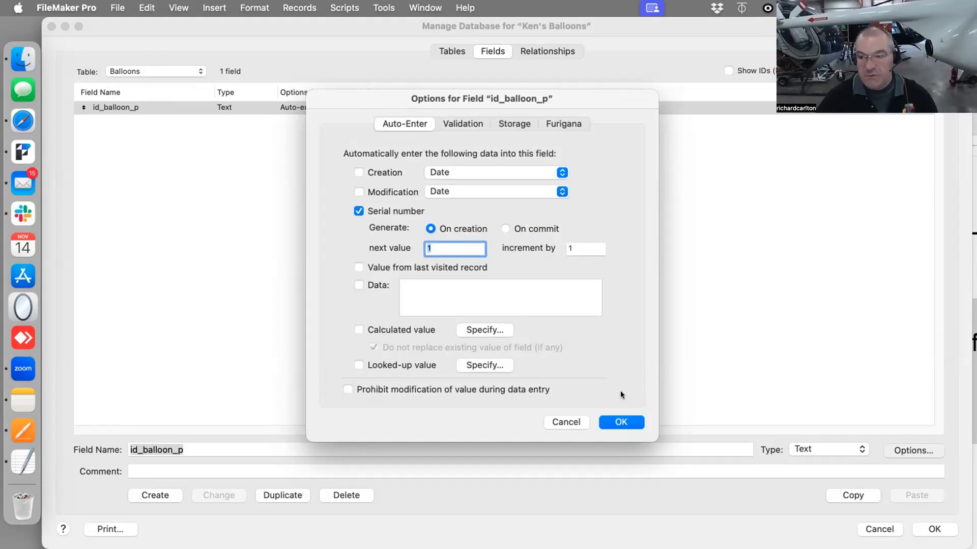
pyautogui.click(621, 422)
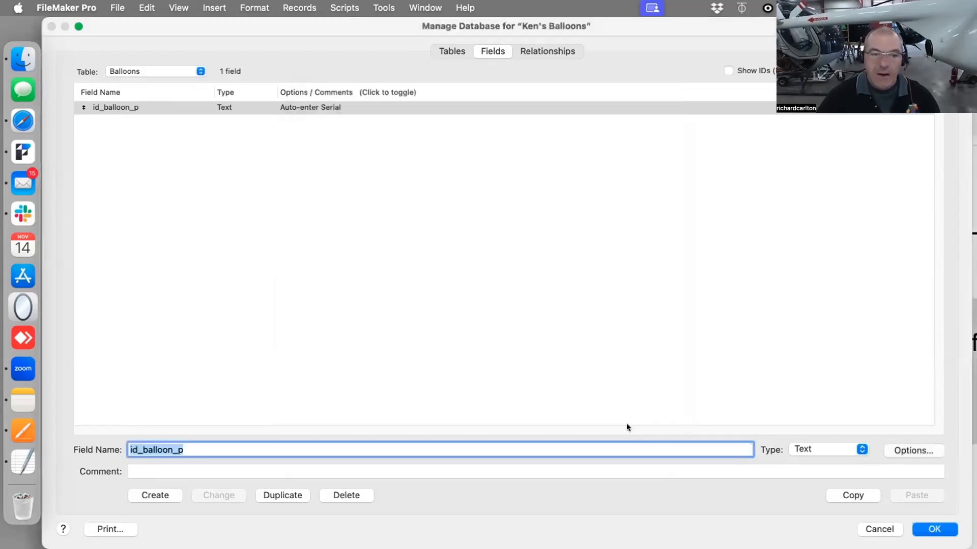
# Open the relationships graph and read the Anchor-Buoy Model section of the Pages notes
pyautogui.click(539, 49)
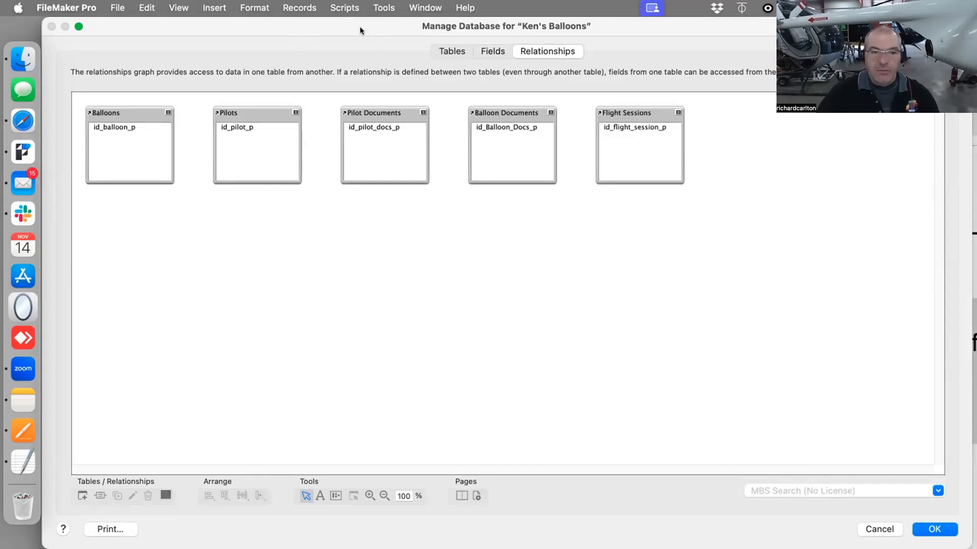
pyautogui.moveTo(351, 28); pyautogui.dragTo(350, 472)
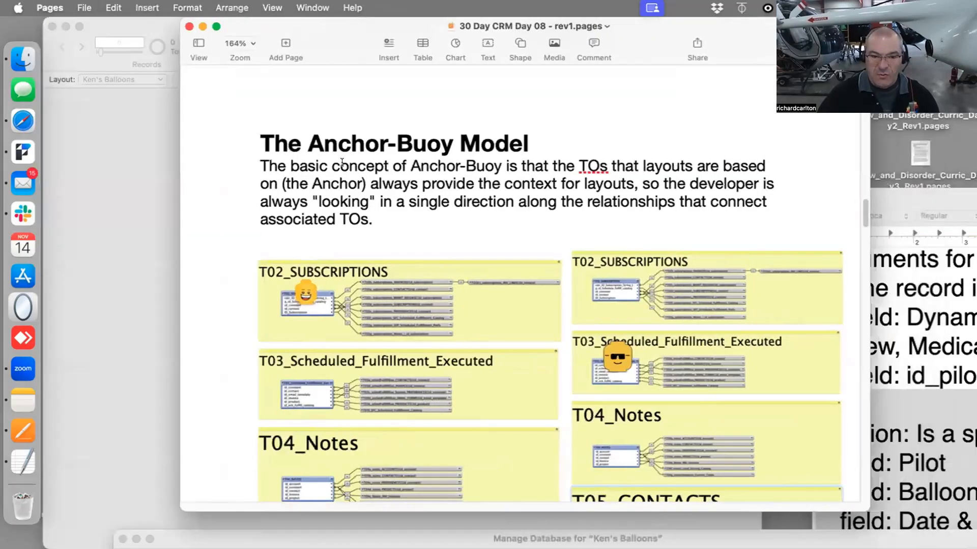
pyautogui.scroll(-3, 355, 169)
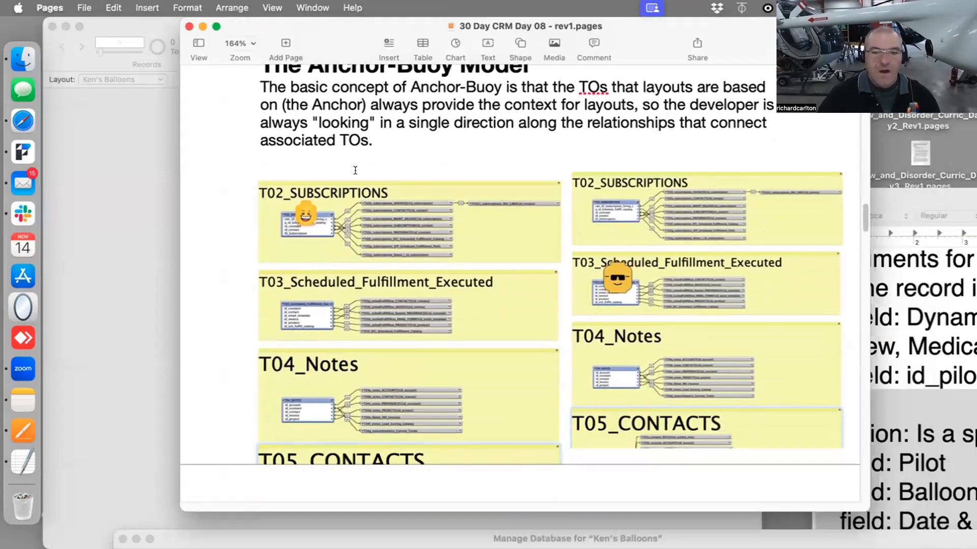
pyautogui.scroll(-1, 359, 172)
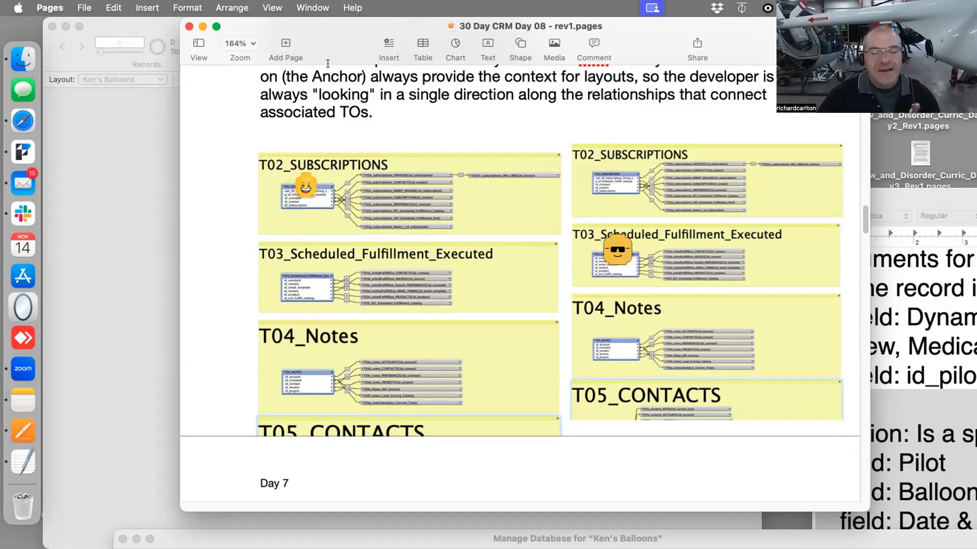
pyautogui.press('super+Tab')
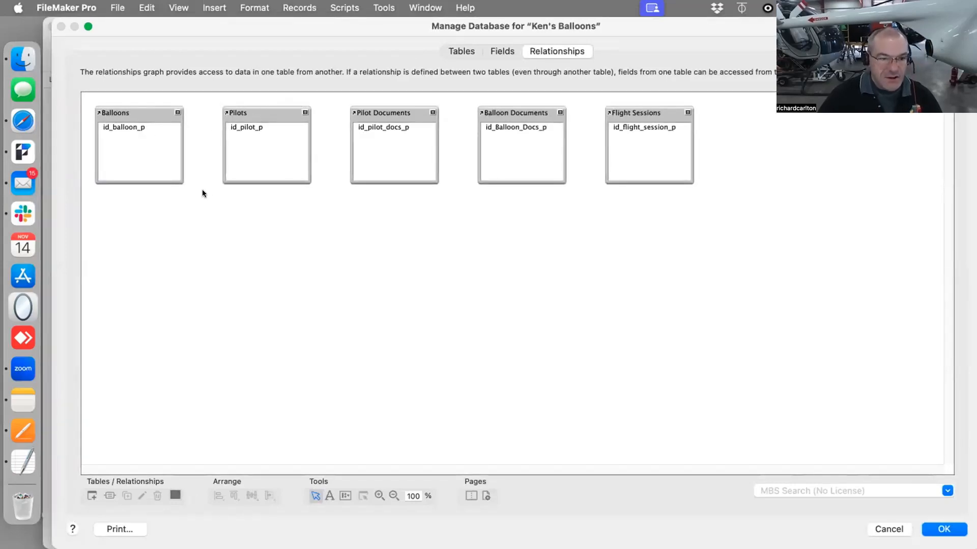
# Arrange Balloons, Pilots and Pilot Documents in a left column, with Balloon Documents and Flight Sessions on the right
pyautogui.moveTo(239, 130); pyautogui.dragTo(159, 282)
pyautogui.moveTo(151, 111); pyautogui.dragTo(201, 119)
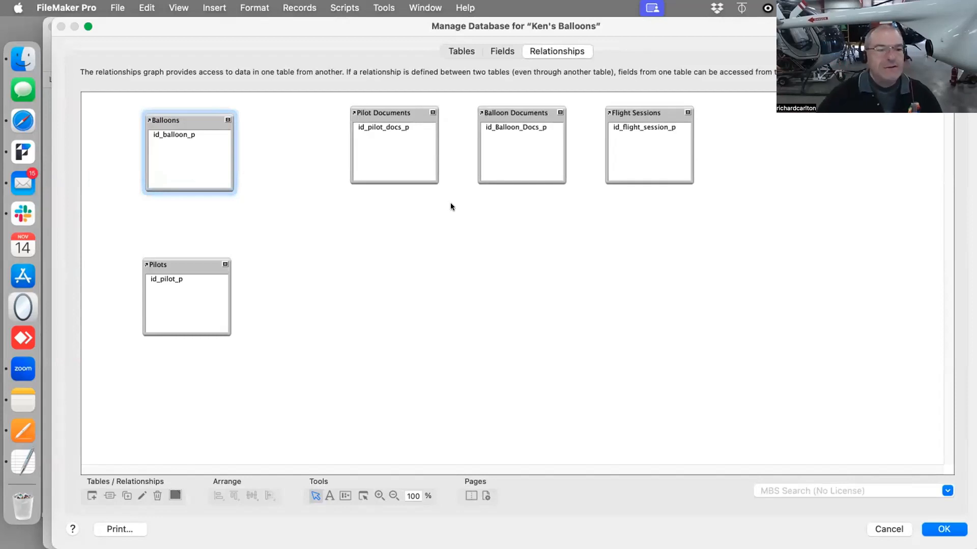
pyautogui.moveTo(191, 263); pyautogui.dragTo(195, 262)
pyautogui.moveTo(389, 112); pyautogui.dragTo(185, 390)
pyautogui.moveTo(526, 112); pyautogui.dragTo(574, 118)
pyautogui.moveTo(654, 114); pyautogui.dragTo(580, 234)
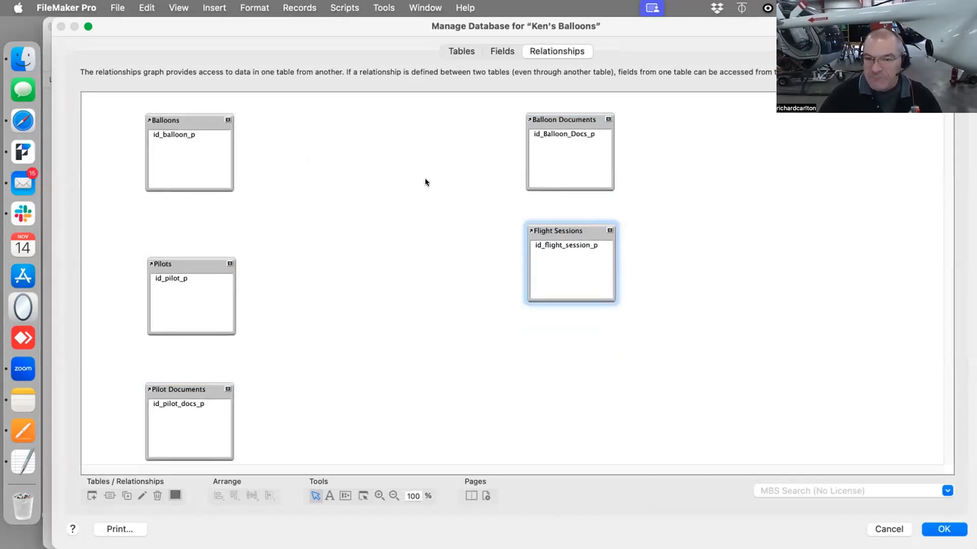
# Examine the Anchor-Buoy example graphs in the Pages notes alongside the relationships graph
pyautogui.moveTo(288, 28); pyautogui.dragTo(349, 542)
pyautogui.moveTo(396, 297); pyautogui.dragTo(439, 17)
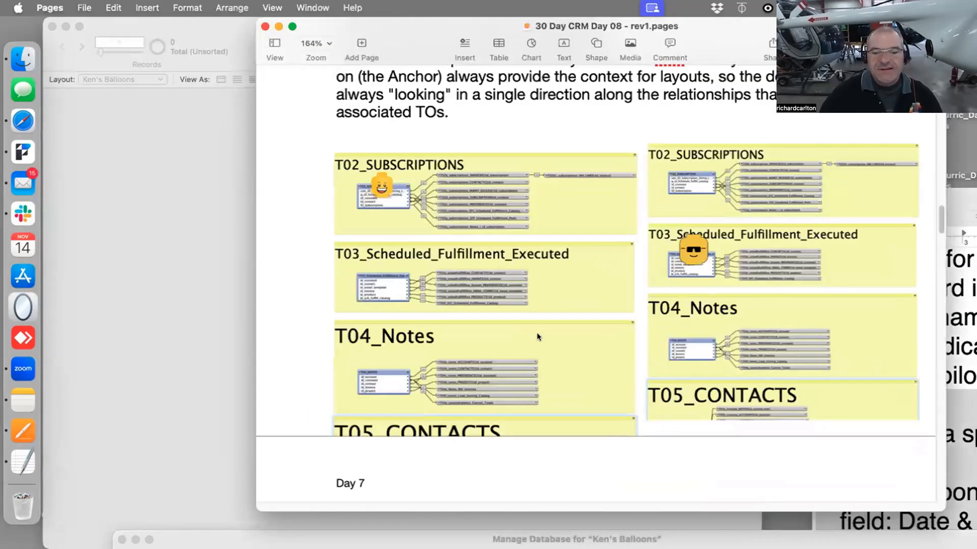
pyautogui.scroll(-5, 529, 341)
pyautogui.scroll(-5, 524, 346)
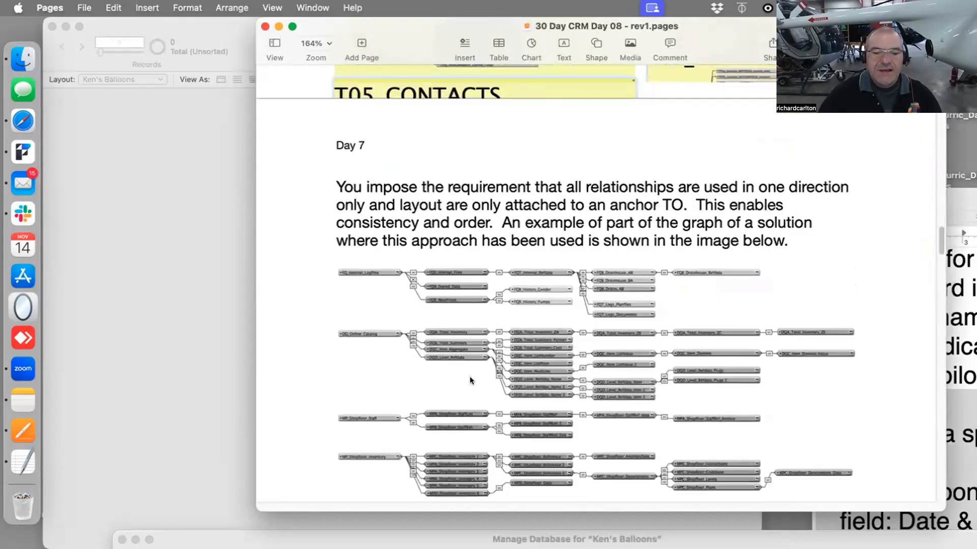
pyautogui.moveTo(231, 536); pyautogui.dragTo(157, 4)
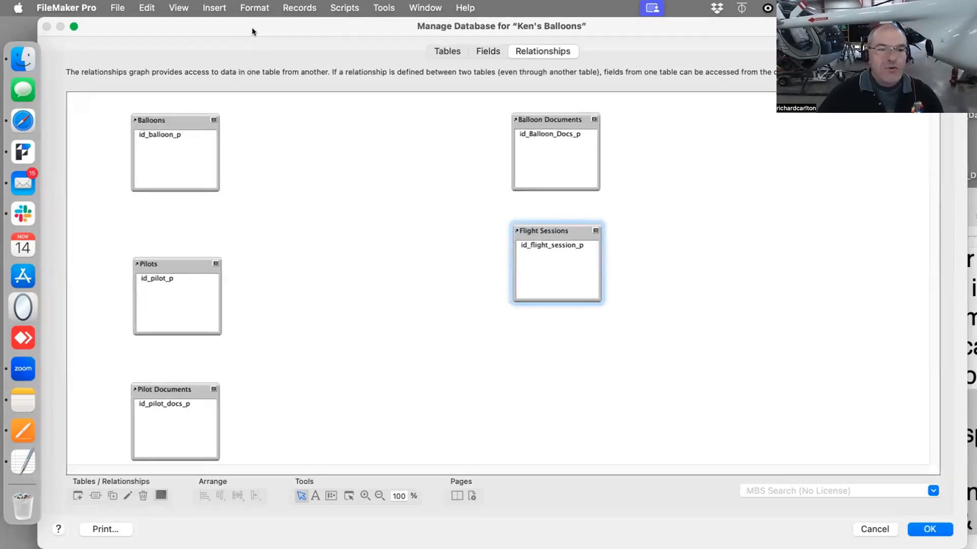
pyautogui.moveTo(253, 28); pyautogui.dragTo(258, 439)
pyautogui.scroll(5, 341, 320)
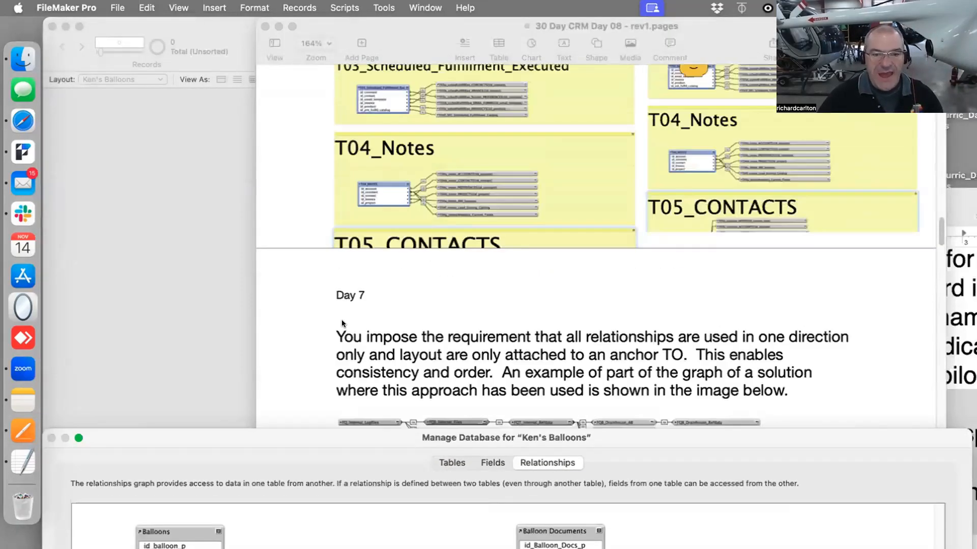
pyautogui.scroll(5, 342, 323)
pyautogui.scroll(-3, 489, 321)
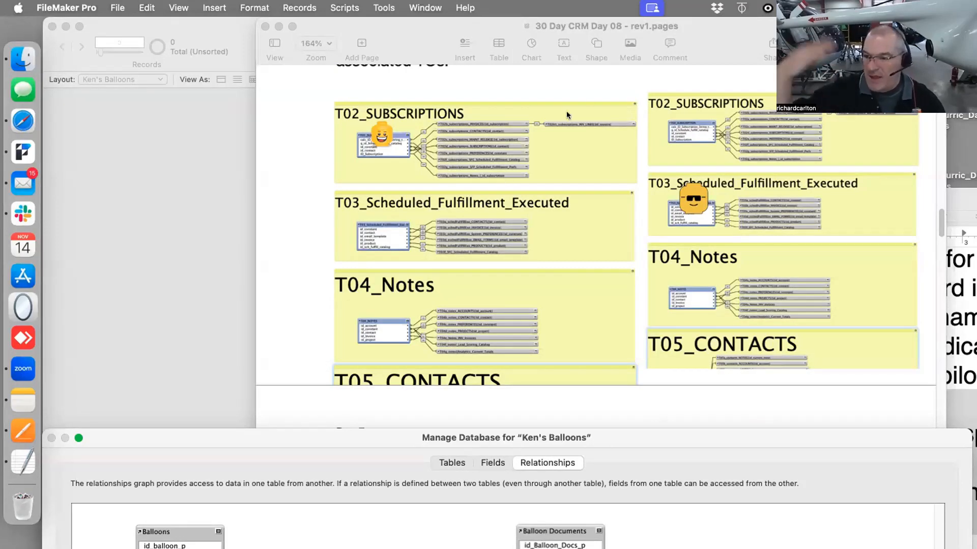
pyautogui.moveTo(301, 445); pyautogui.dragTo(323, 172)
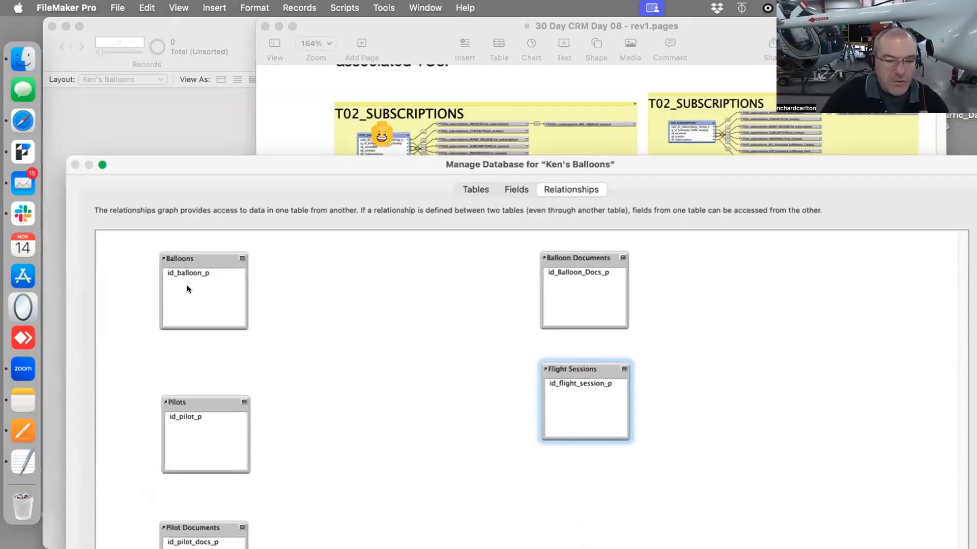
pyautogui.click(237, 258)
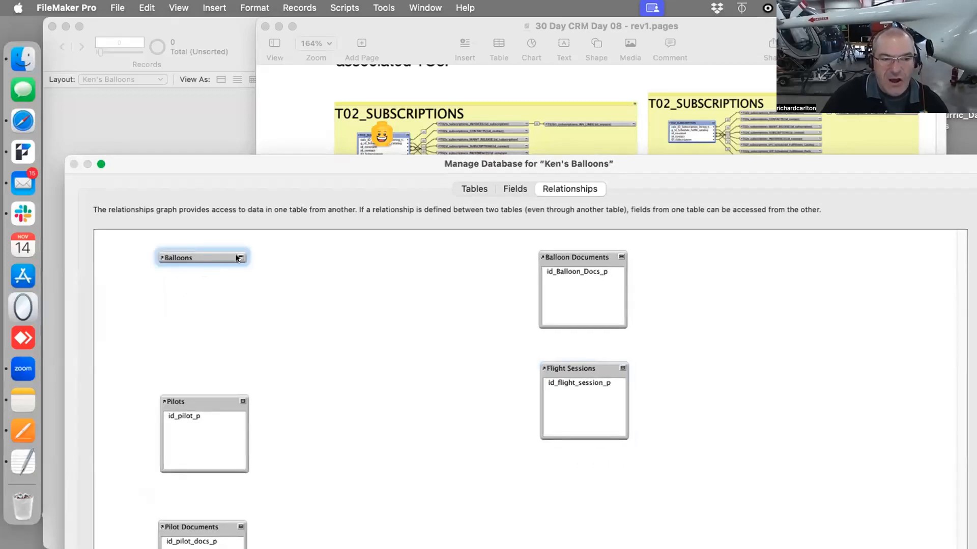
pyautogui.click(237, 258)
# Compare each table occurrence in the graph with the Pages example graphs, then close the Manage Database dialog
pyautogui.click(560, 134)
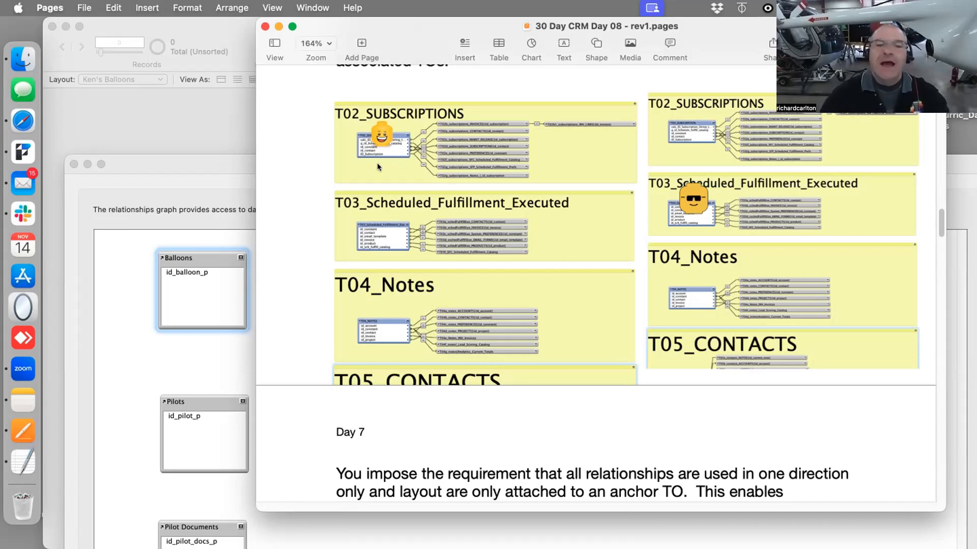
pyautogui.click(166, 275)
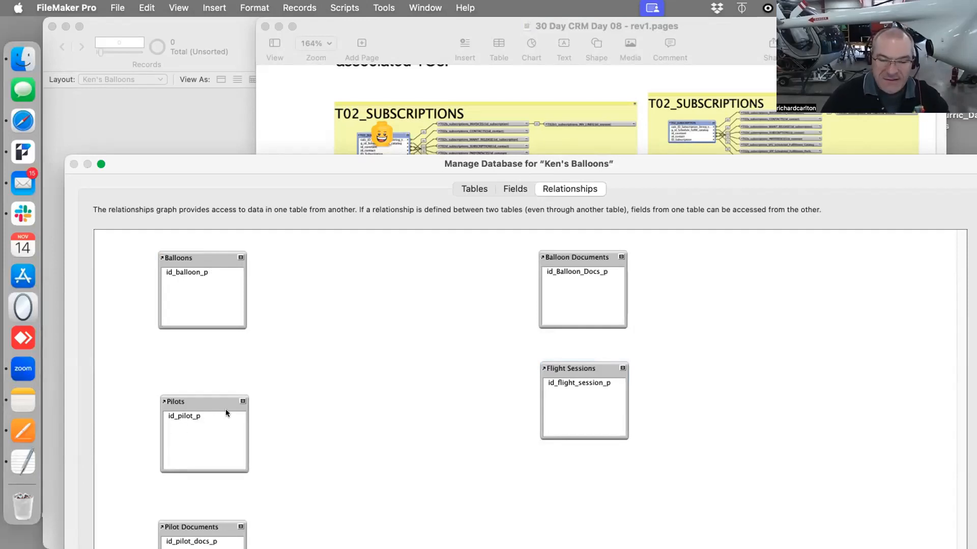
pyautogui.click(468, 126)
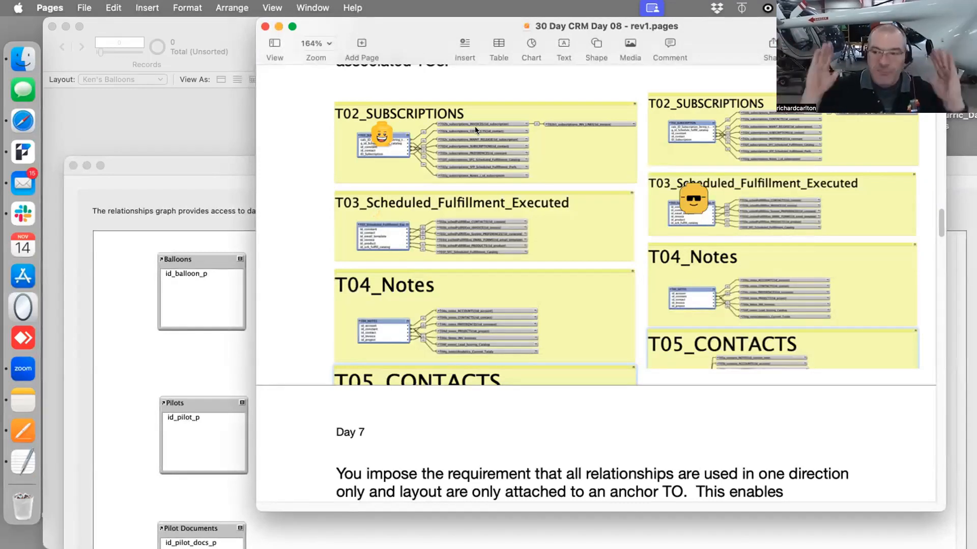
pyautogui.click(207, 273)
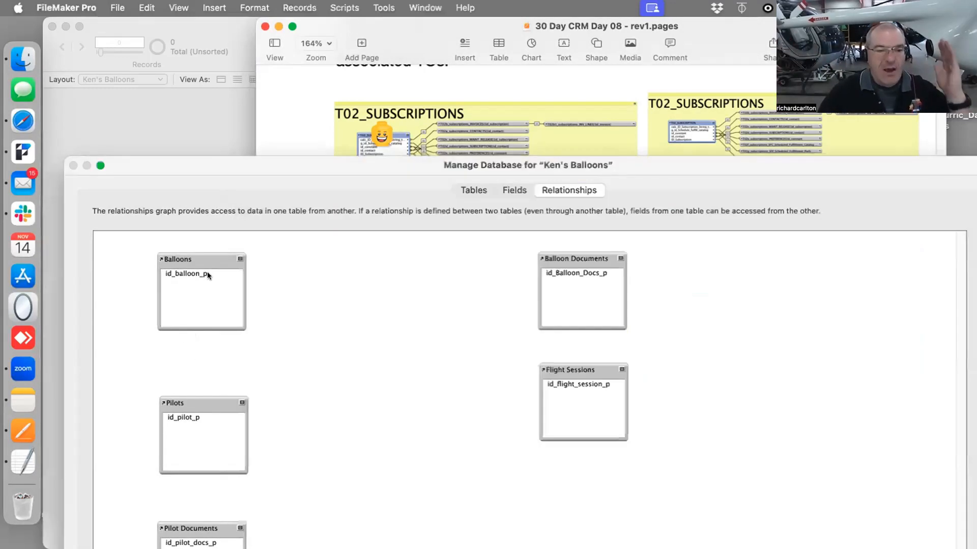
pyautogui.click(212, 312)
pyautogui.click(214, 416)
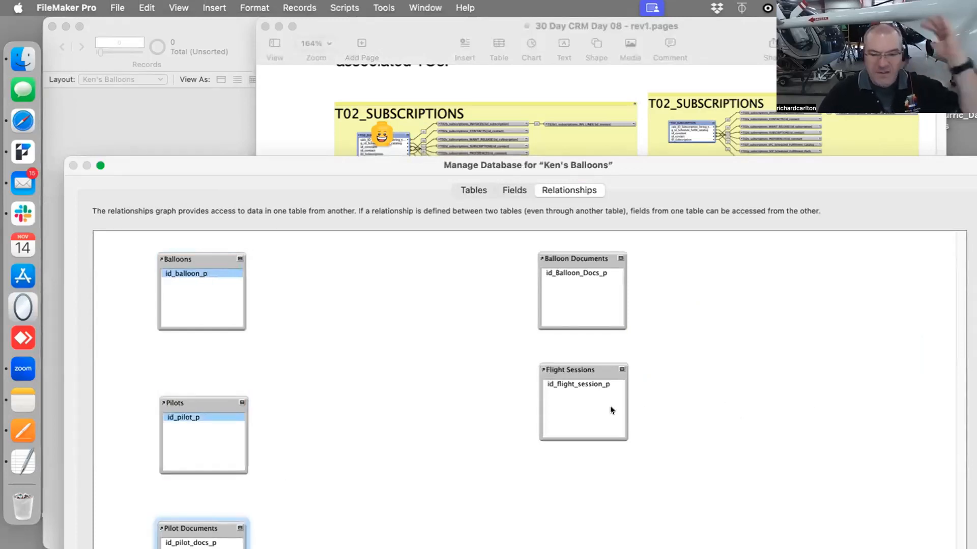
pyautogui.click(609, 386)
pyautogui.click(589, 302)
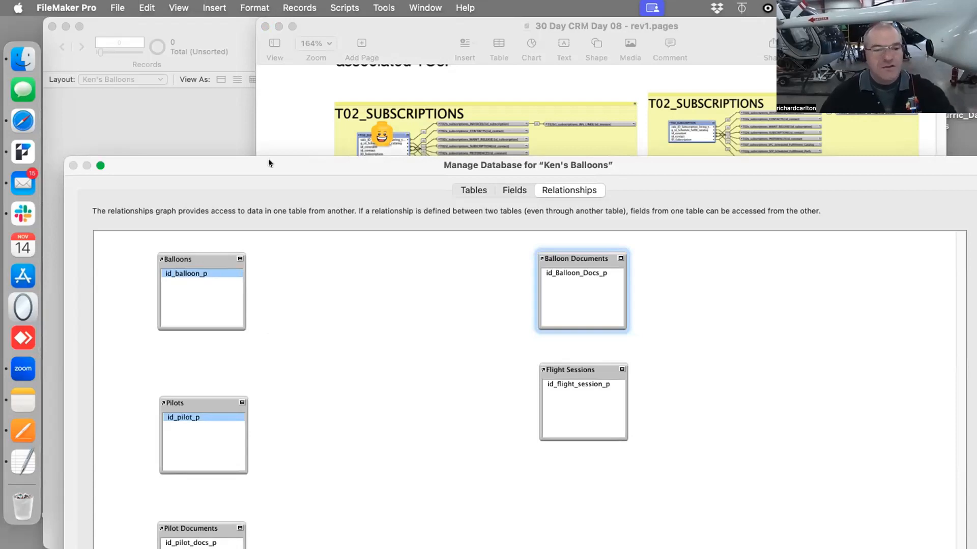
pyautogui.doubleClick(424, 165)
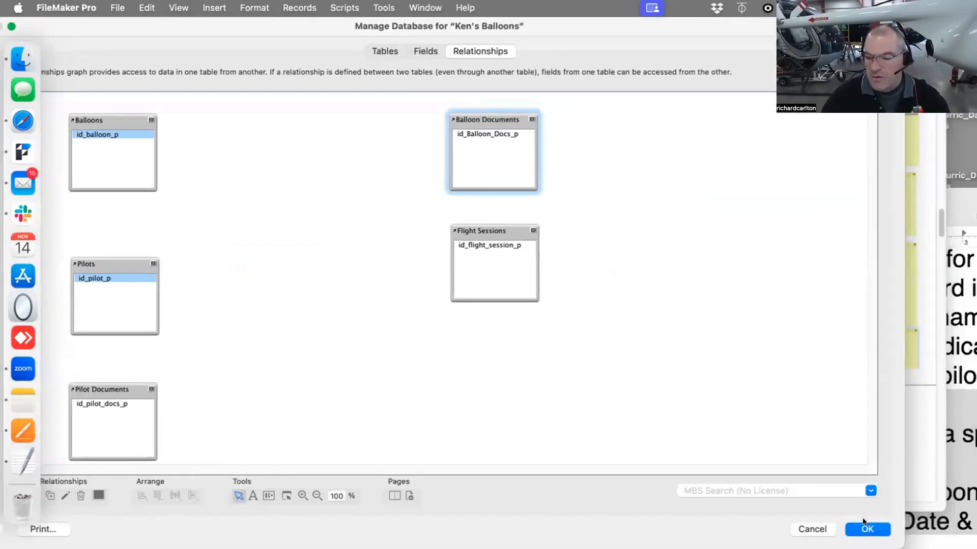
pyautogui.click(865, 525)
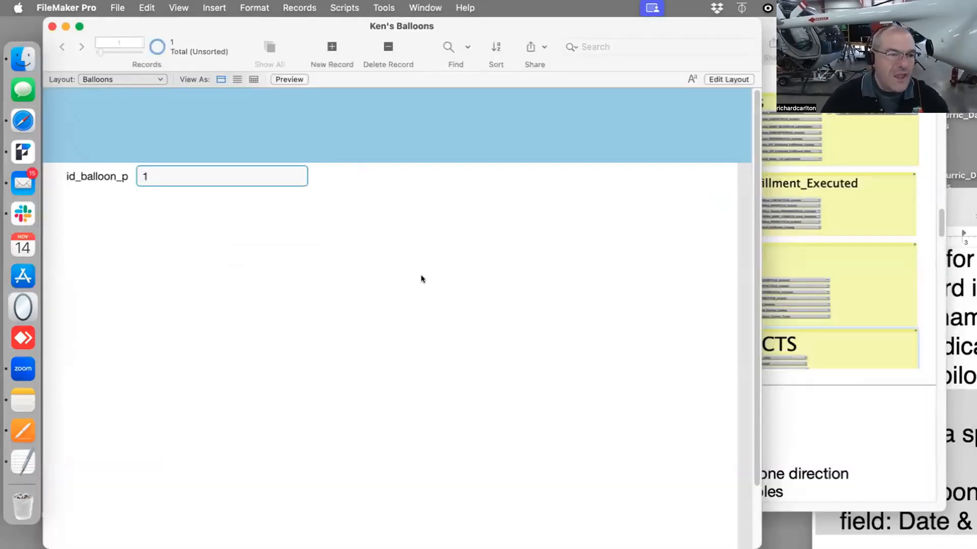
# Switch to Layout mode and reposition the id_balloon_p label and field near the top of the body
pyautogui.press('super+l')
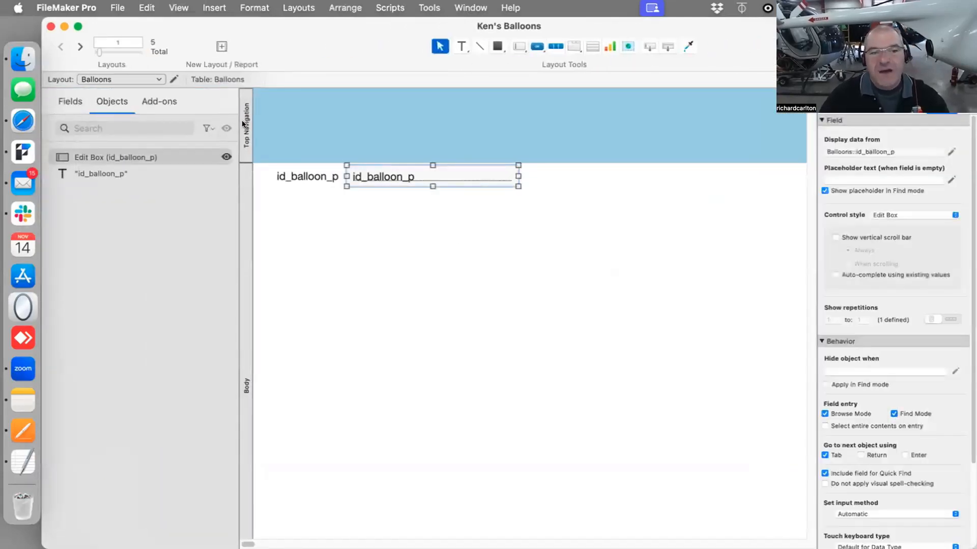
pyautogui.click(262, 127)
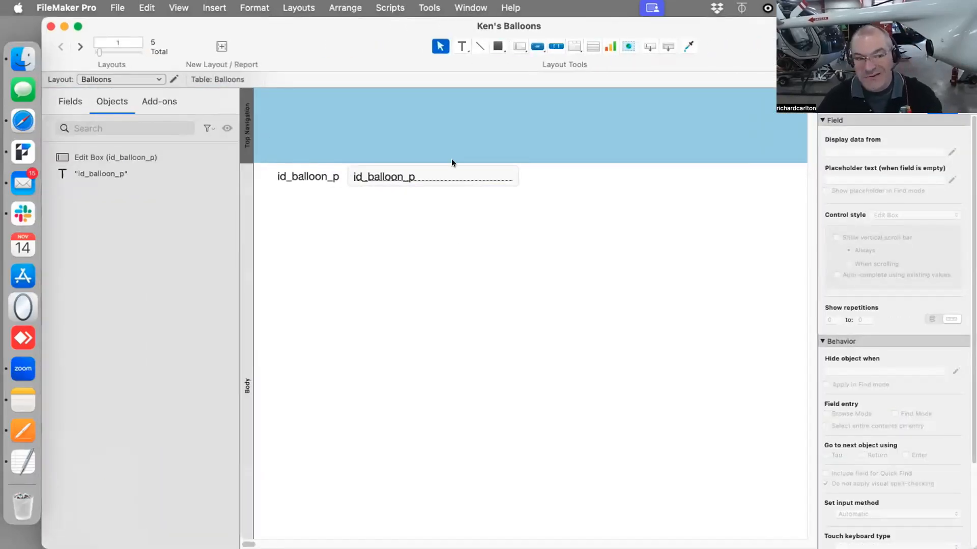
pyautogui.scroll(-3, 451, 163)
pyautogui.moveTo(298, 74); pyautogui.dragTo(572, 162)
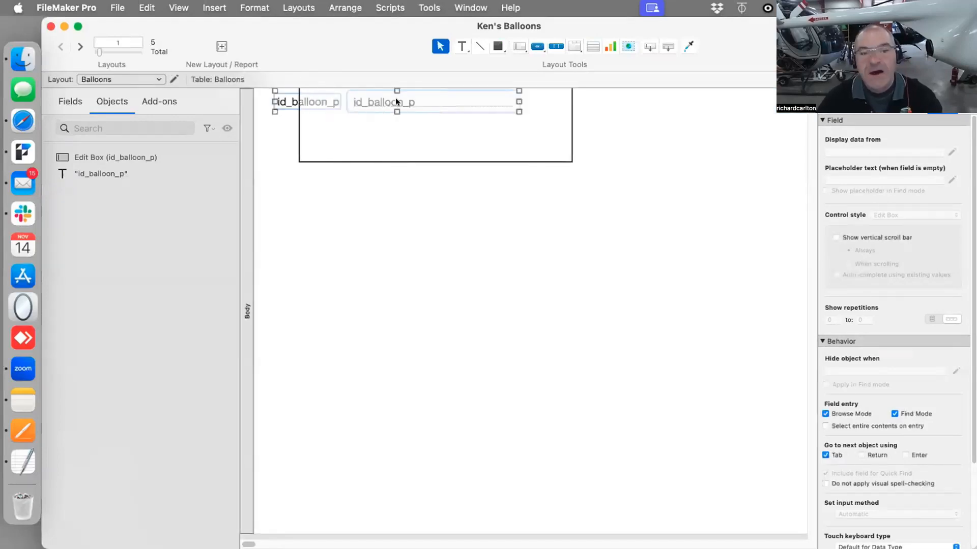
pyautogui.moveTo(397, 129); pyautogui.dragTo(404, 173)
pyautogui.click(255, 172)
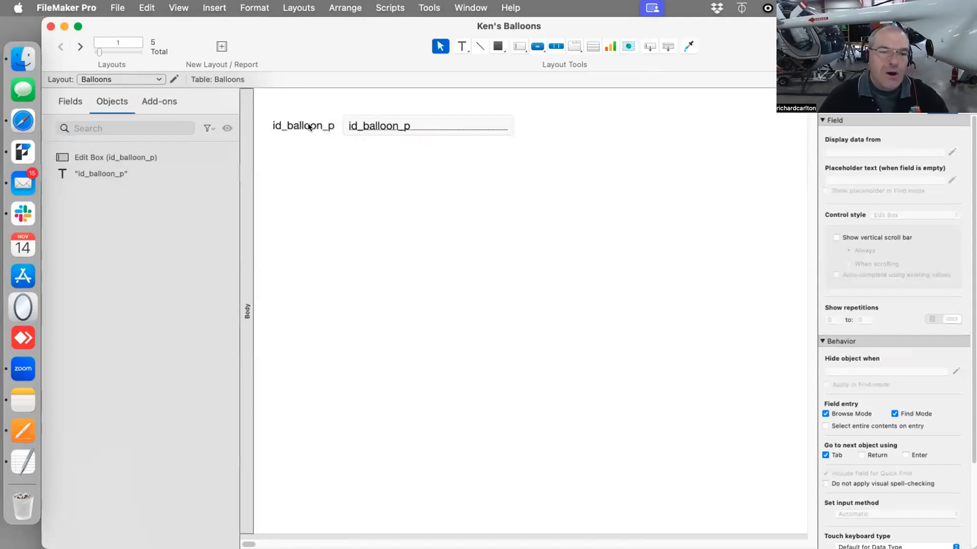
pyautogui.press('Tab')
pyautogui.keyDown('shift'); pyautogui.click(376, 136); pyautogui.keyUp('shift')
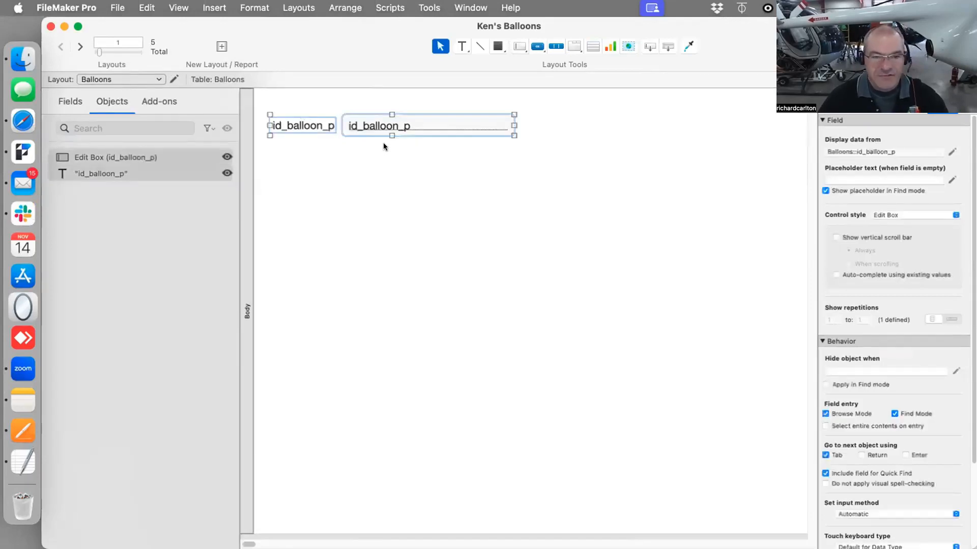
# Duplicate the id_balloon_p label and field and drag the copies into stacked rows below
pyautogui.press('super+d')
pyautogui.press('super+d')
pyautogui.press('super+d')
pyautogui.press('super+d')
pyautogui.press('super+d')
pyautogui.moveTo(362, 162); pyautogui.dragTo(361, 231)
pyautogui.moveTo(401, 156); pyautogui.dragTo(377, 233)
pyautogui.moveTo(399, 128); pyautogui.dragTo(407, 196)
pyautogui.moveTo(415, 233); pyautogui.dragTo(414, 227)
pyautogui.moveTo(343, 179); pyautogui.dragTo(266, 116)
pyautogui.moveTo(316, 148); pyautogui.dragTo(297, 230)
pyautogui.moveTo(313, 168); pyautogui.dragTo(303, 200)
pyautogui.moveTo(304, 158)
pyautogui.mouseDown()
pyautogui.moveTo(311, 134)
pyautogui.moveTo(303, 176)
pyautogui.mouseUp()
pyautogui.moveTo(319, 134); pyautogui.dragTo(308, 123)
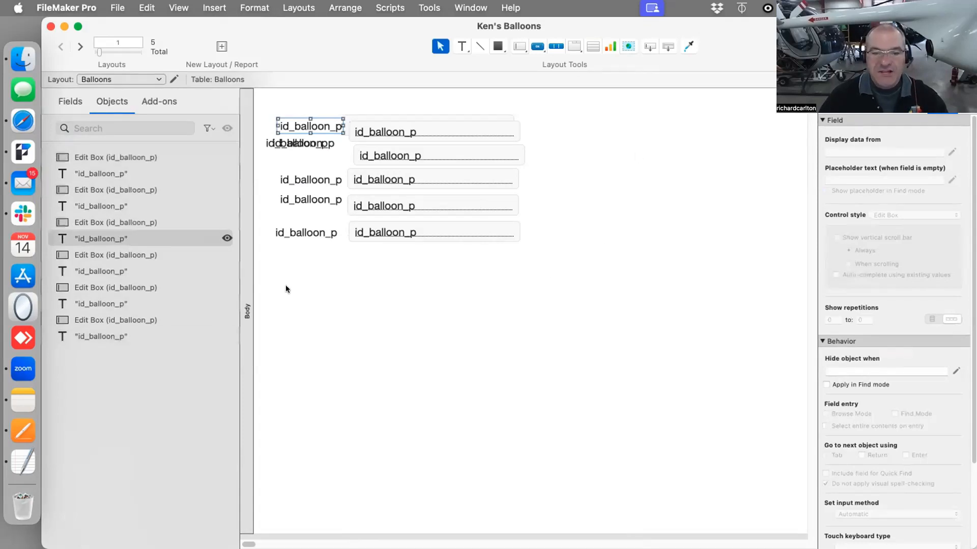
# Duplicate the bottom id_balloon_p field and review the Specify Field table choices, keeping id_balloon_p
pyautogui.click(396, 232)
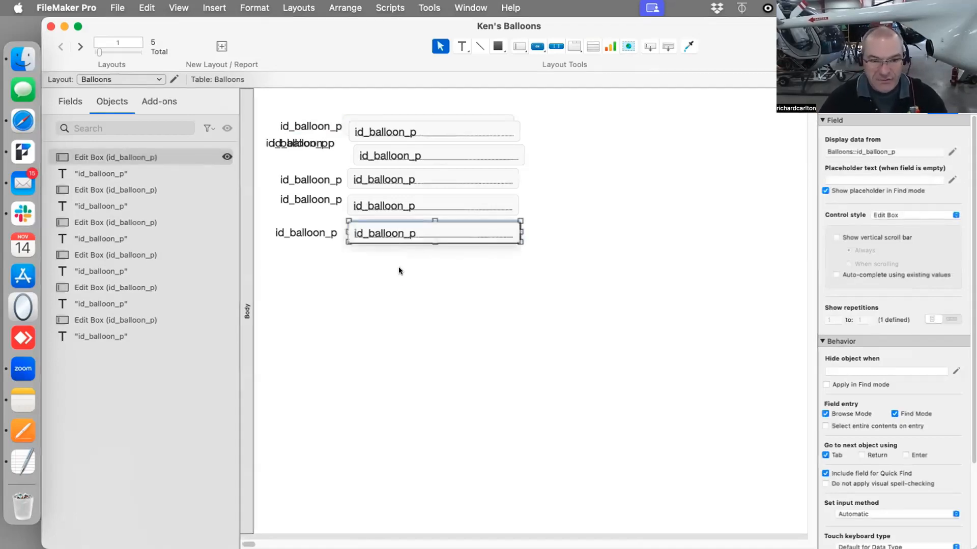
pyautogui.press('super+d')
pyautogui.click(529, 58)
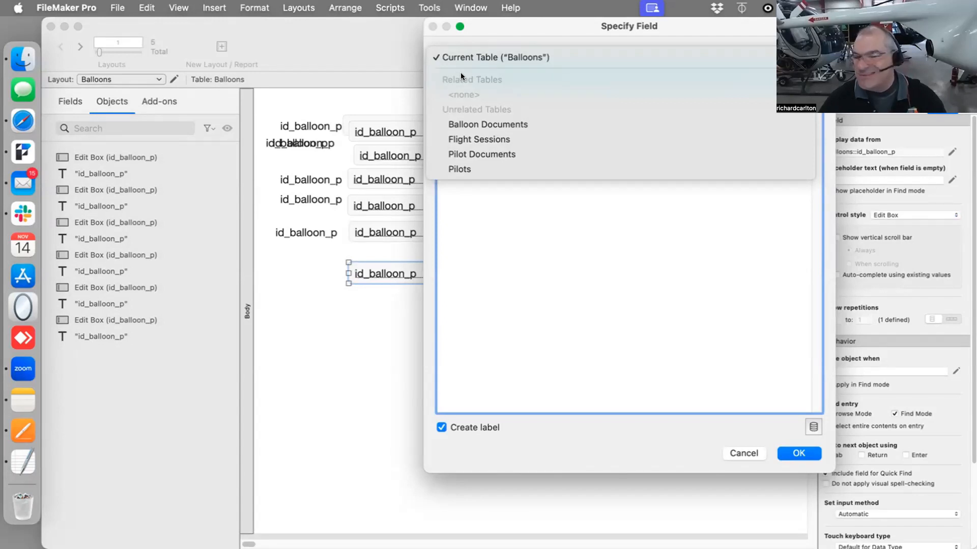
pyautogui.click(526, 235)
pyautogui.click(815, 453)
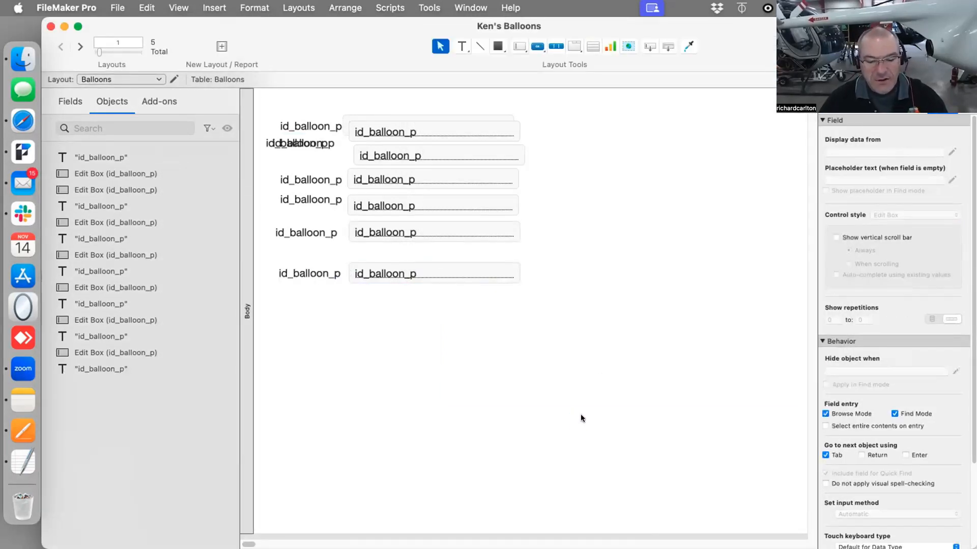
# Reopen the relationships graph and inspect the Balloons table occurrence's Specify Table settings
pyautogui.press('super+shift+d')
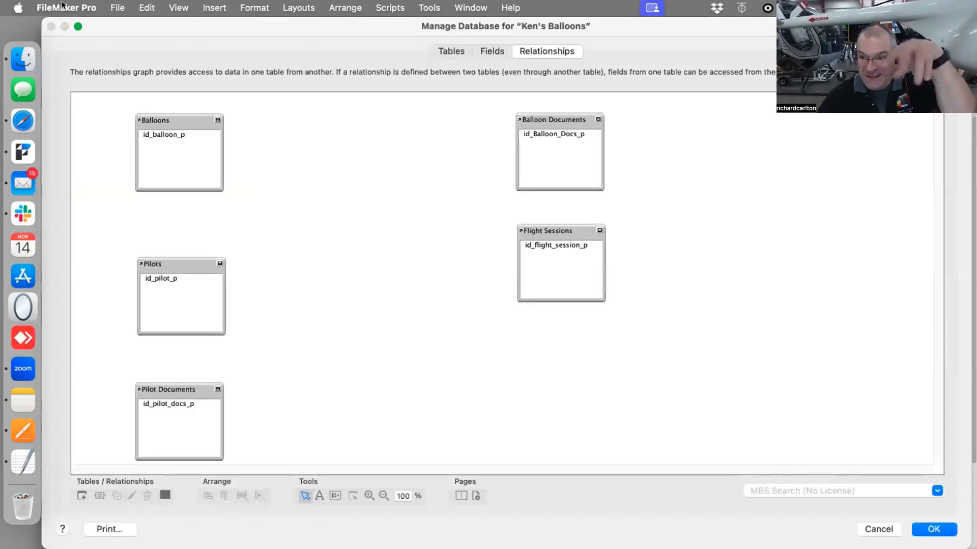
pyautogui.click(117, 7)
pyautogui.moveTo(170, 147)
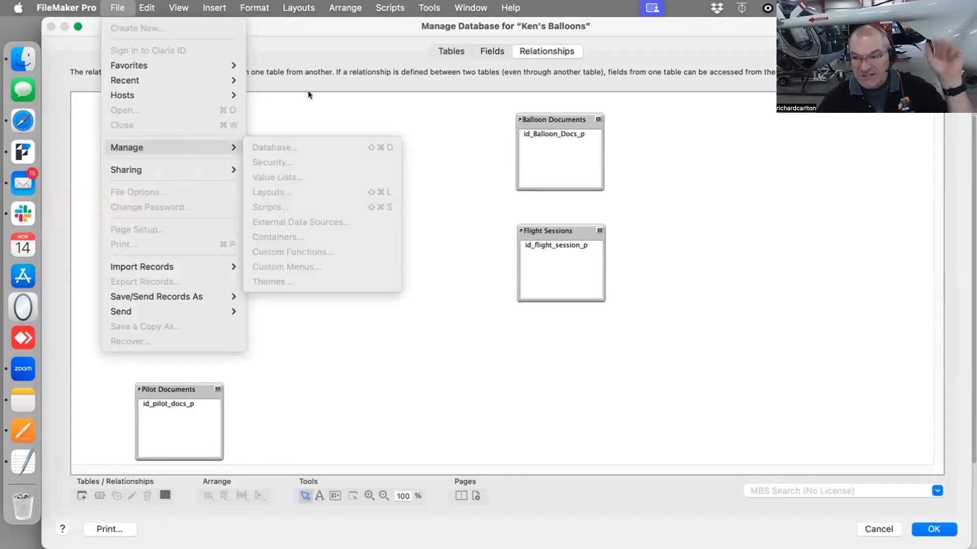
pyautogui.press('Escape')
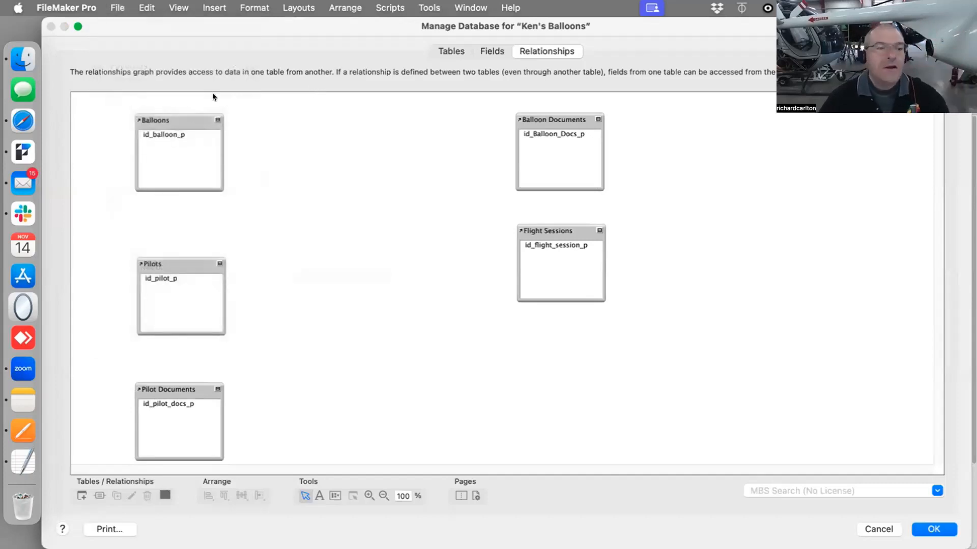
pyautogui.click(181, 120)
pyautogui.doubleClick(181, 120)
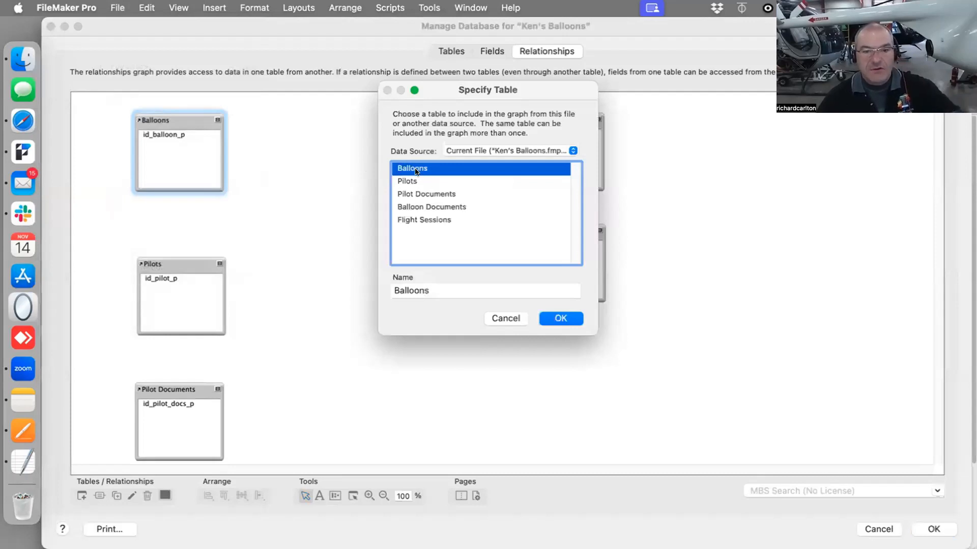
pyautogui.click(514, 317)
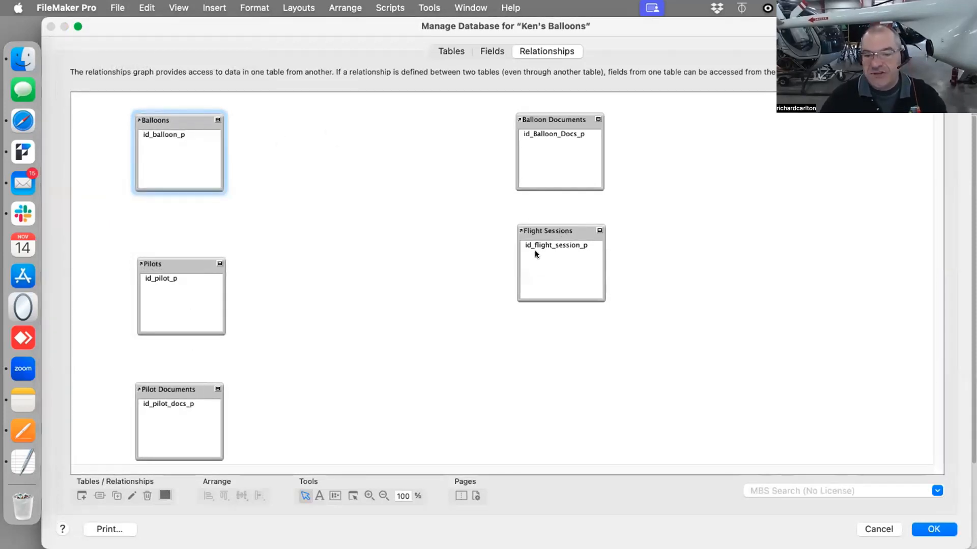
# Try relating Flight Sessions to Balloons by linking id_flight_session_p with id_balloon_p
pyautogui.moveTo(534, 246); pyautogui.dragTo(167, 132)
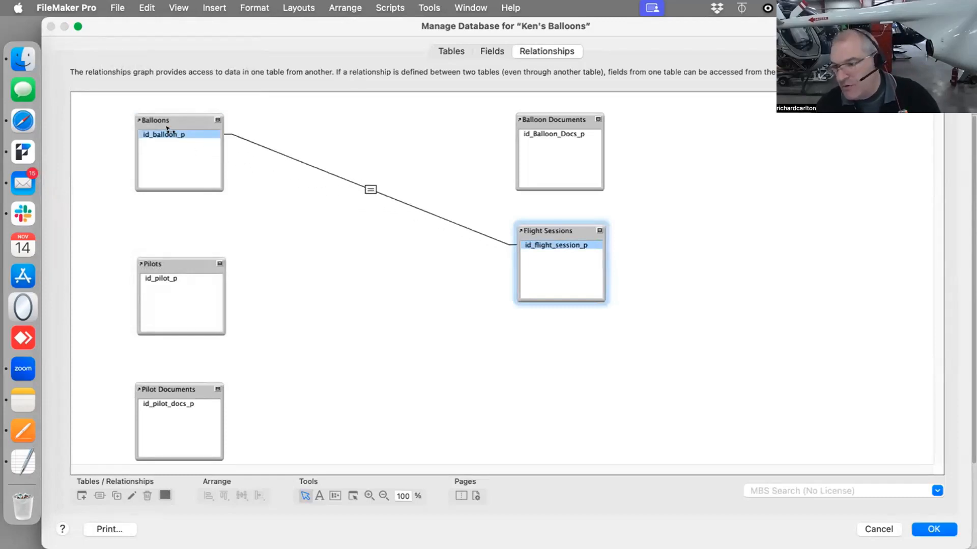
pyautogui.moveTo(168, 134); pyautogui.dragTo(578, 255)
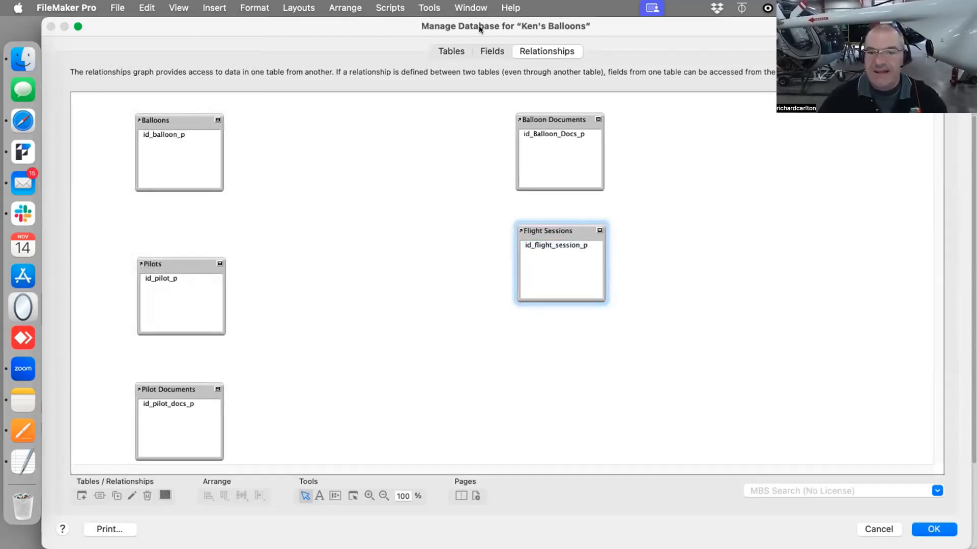
pyautogui.moveTo(478, 26); pyautogui.dragTo(635, 5)
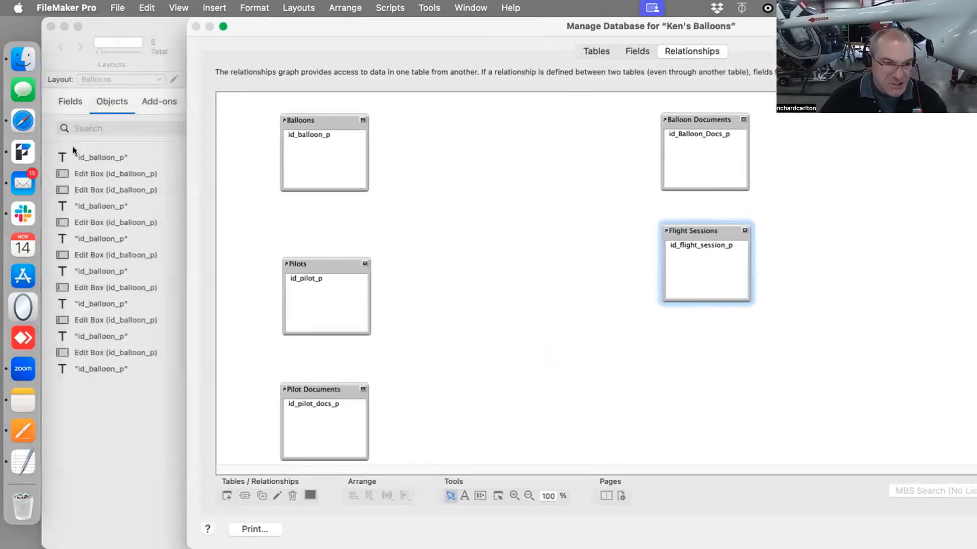
pyautogui.moveTo(182, 51)
pyautogui.mouseDown()
pyautogui.moveTo(133, 51)
pyautogui.moveTo(187, 51)
pyautogui.mouseUp()
pyautogui.moveTo(290, 30); pyautogui.dragTo(231, 31)
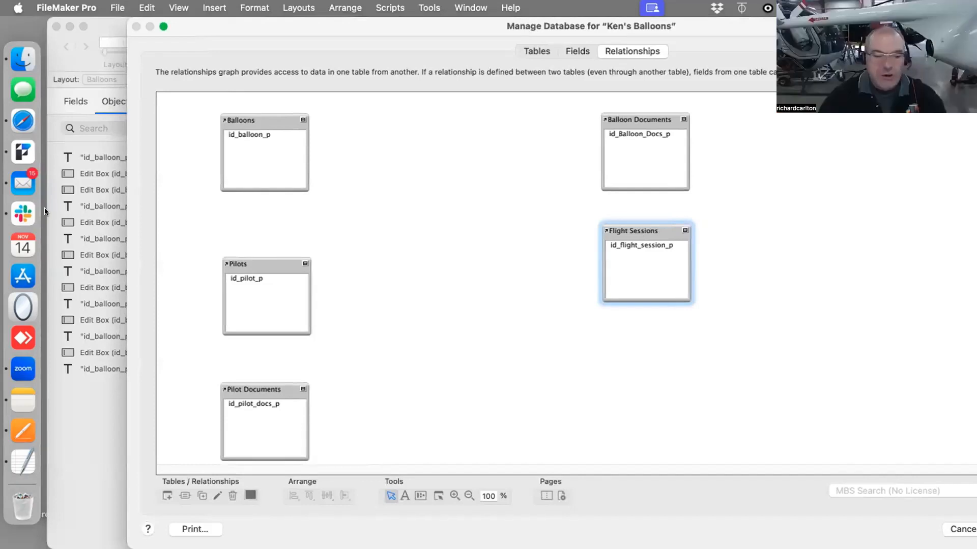
pyautogui.click(44, 430)
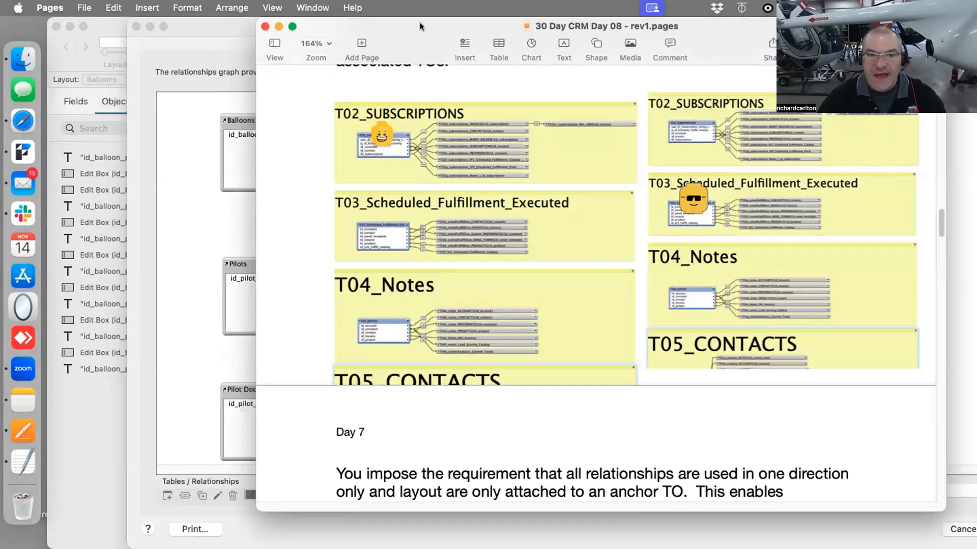
pyautogui.moveTo(419, 24); pyautogui.dragTo(397, 443)
pyautogui.click(349, 213)
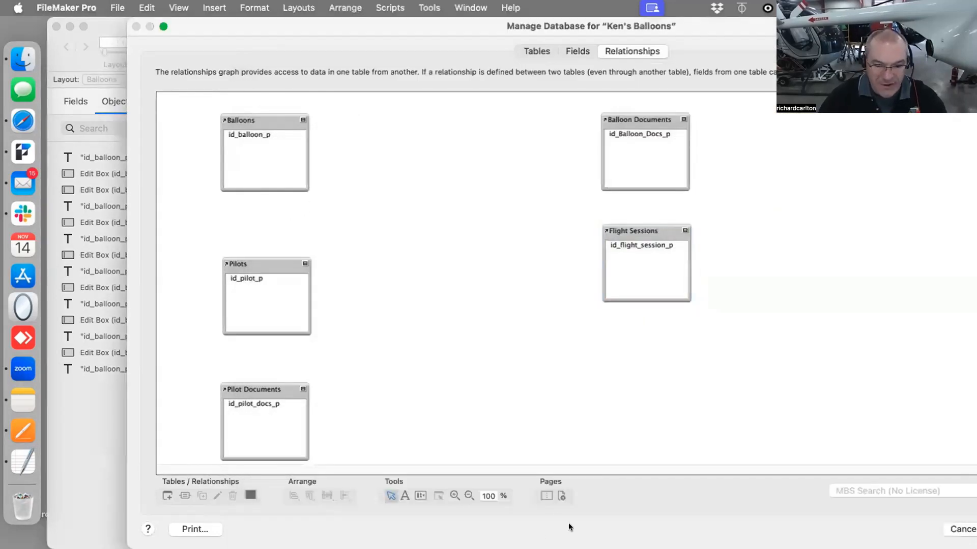
# Draw a note around the Balloons table occurrence and label it "T1 Balloon"
pyautogui.click(404, 496)
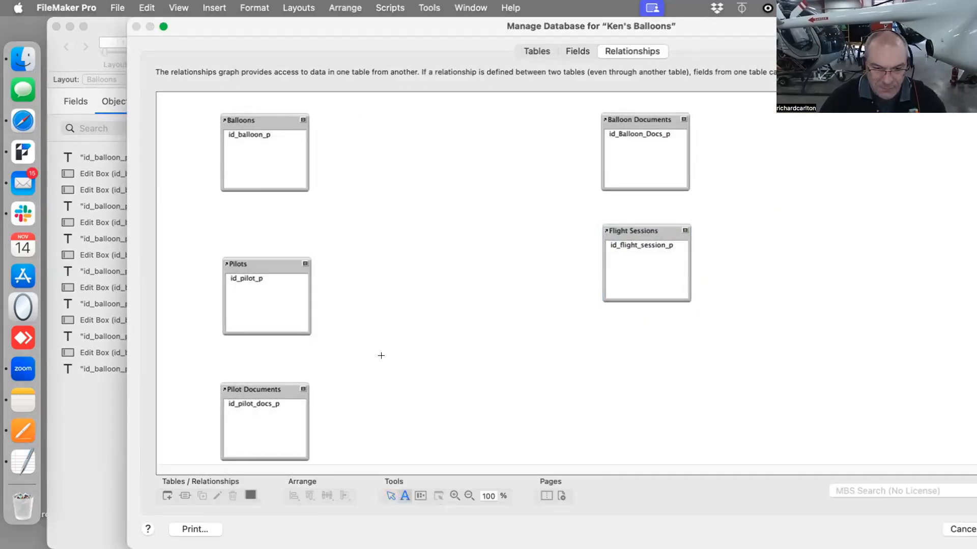
pyautogui.moveTo(212, 105); pyautogui.dragTo(476, 214)
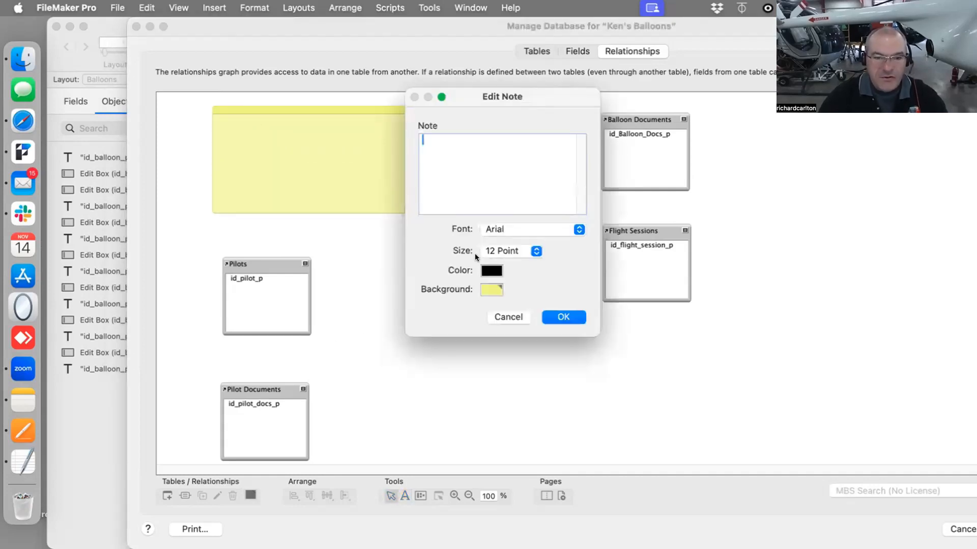
pyautogui.write('Balloon')
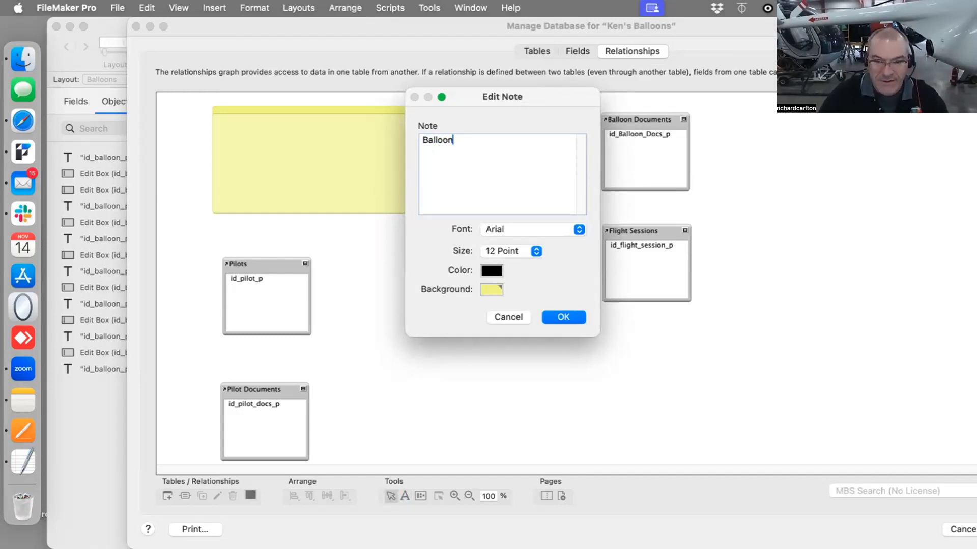
pyautogui.press('Left')
pyautogui.press('Left')
pyautogui.press('Left')
pyautogui.press('Left')
pyautogui.press('Left')
pyautogui.press('Left')
pyautogui.press('Left')
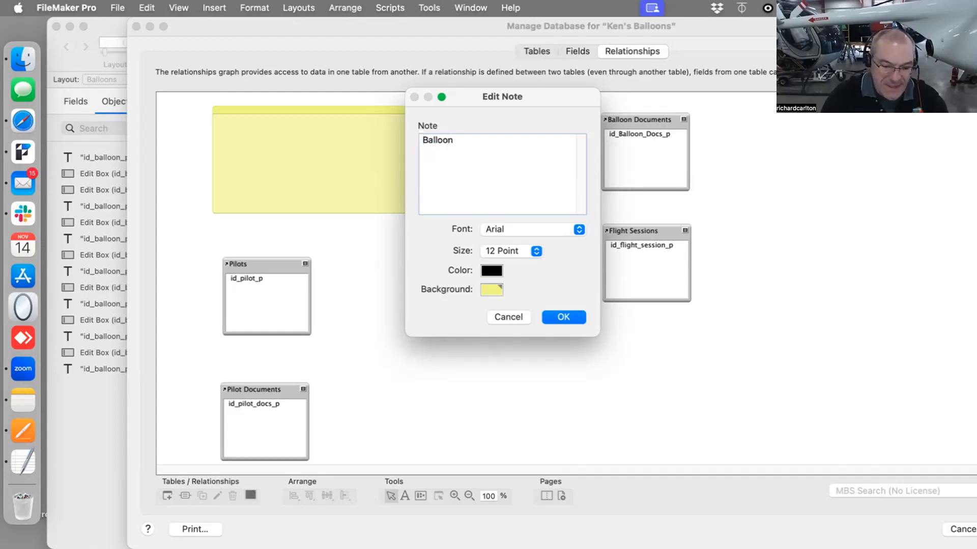
pyautogui.write('T1')
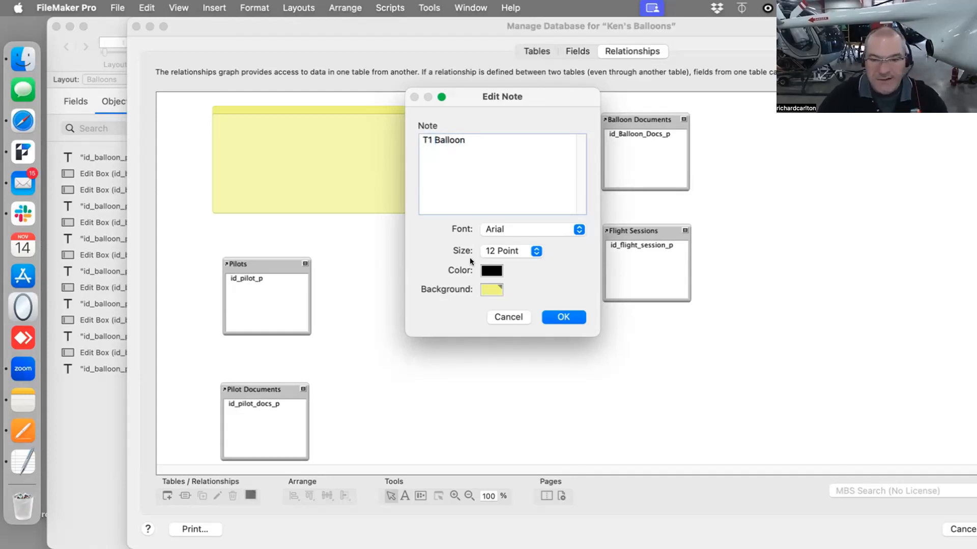
pyautogui.click(557, 315)
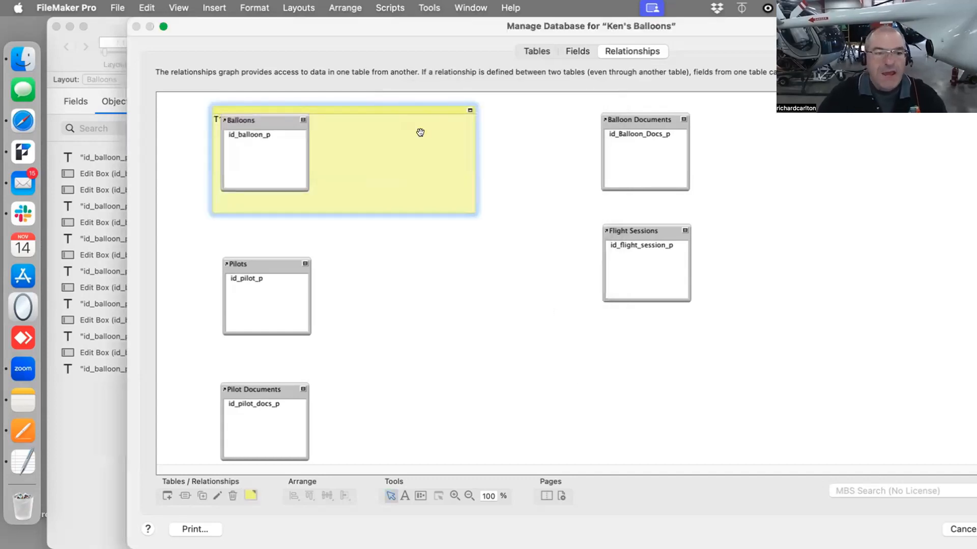
# Move the Balloons occurrence inside the note and enlarge the note to frame it
pyautogui.moveTo(275, 120); pyautogui.dragTo(278, 140)
pyautogui.click(401, 183)
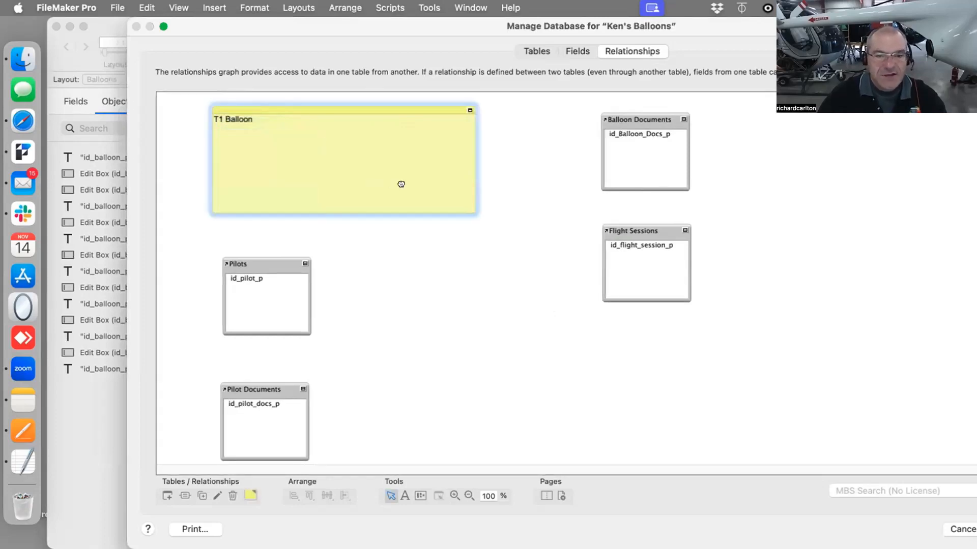
pyautogui.moveTo(471, 213); pyautogui.dragTo(489, 234)
pyautogui.click(490, 233)
pyautogui.click(402, 111)
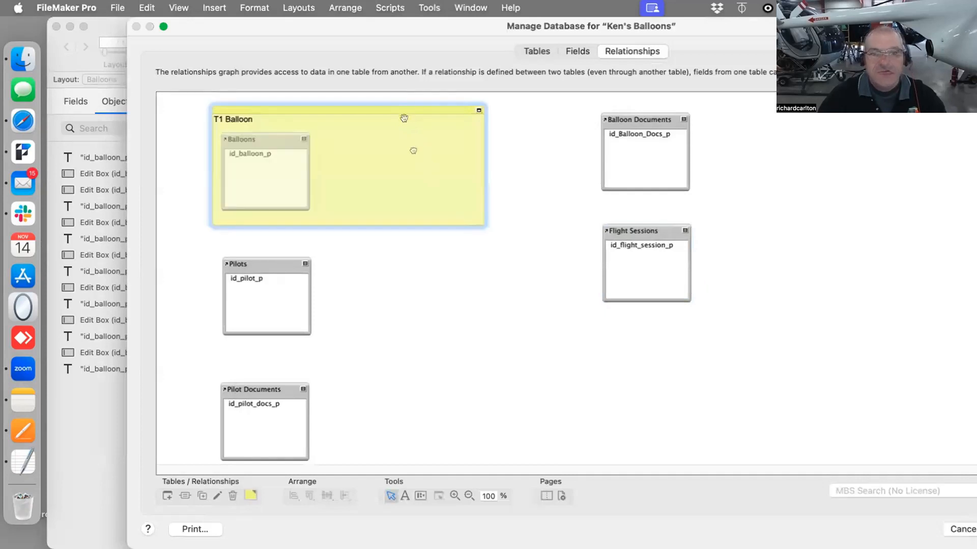
# Duplicate the note twice, placing the copies to frame the Pilots and Pilot Documents occurrences
pyautogui.click(199, 496)
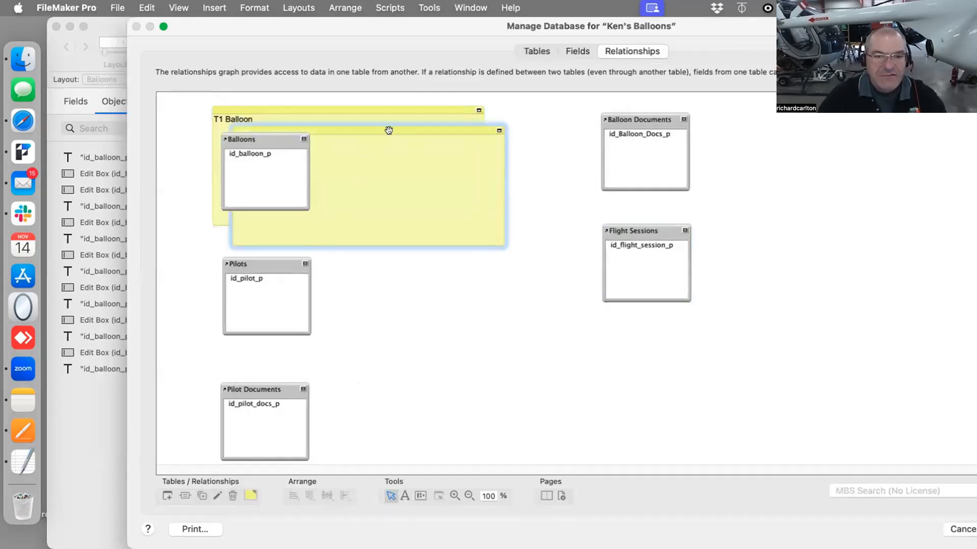
pyautogui.moveTo(388, 128); pyautogui.dragTo(370, 242)
pyautogui.click(522, 266)
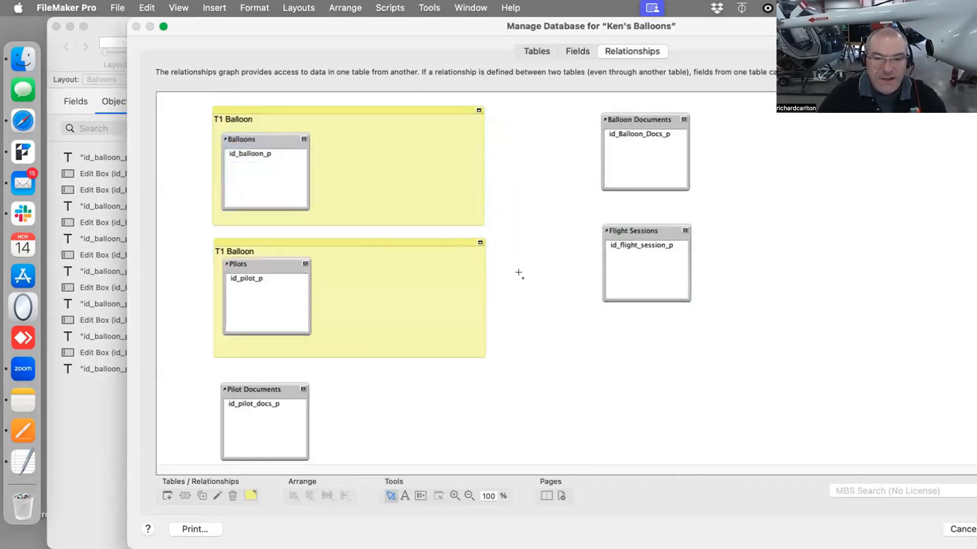
pyautogui.click(460, 312)
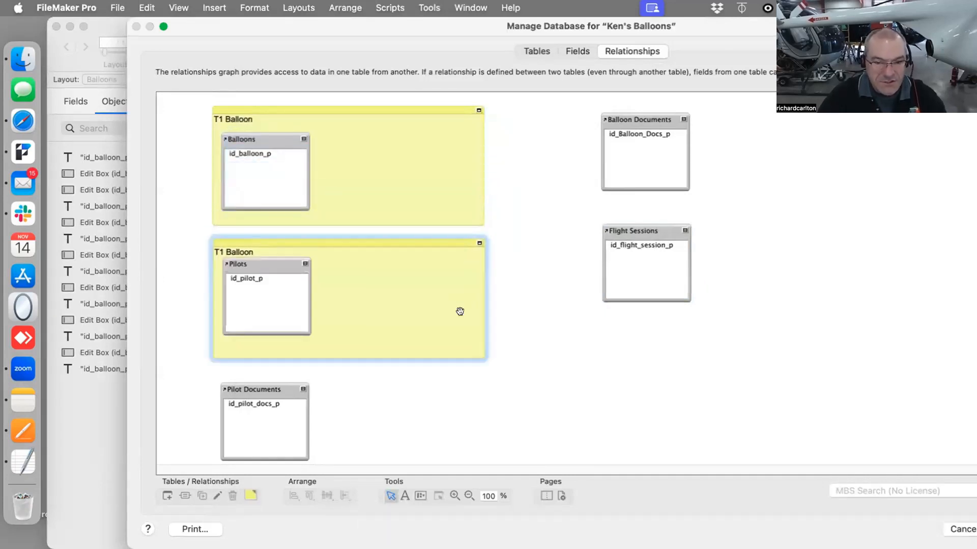
pyautogui.click(202, 496)
pyautogui.moveTo(370, 361); pyautogui.dragTo(368, 376)
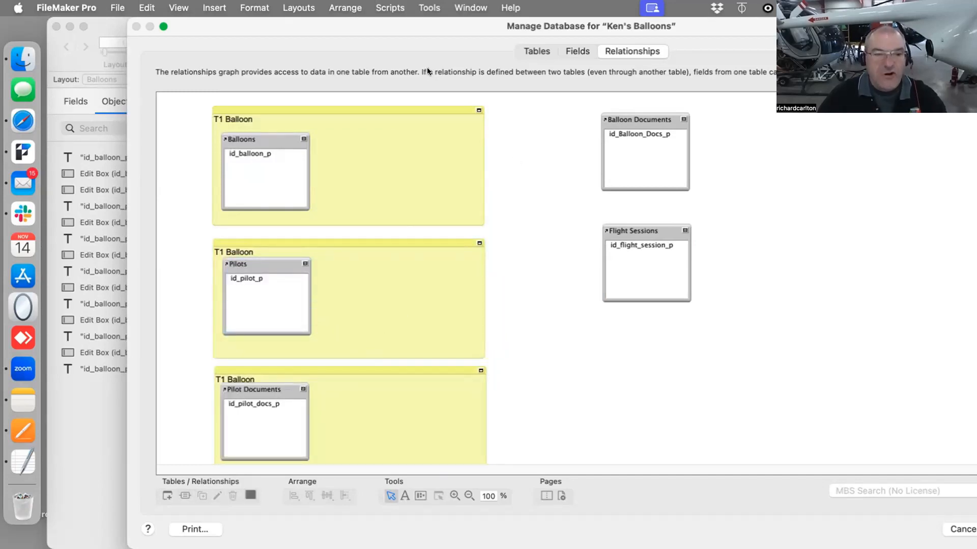
# Duplicate the top two notes to frame Balloon Documents and Flight Sessions, moving those occurrences inside them
pyautogui.click(414, 107)
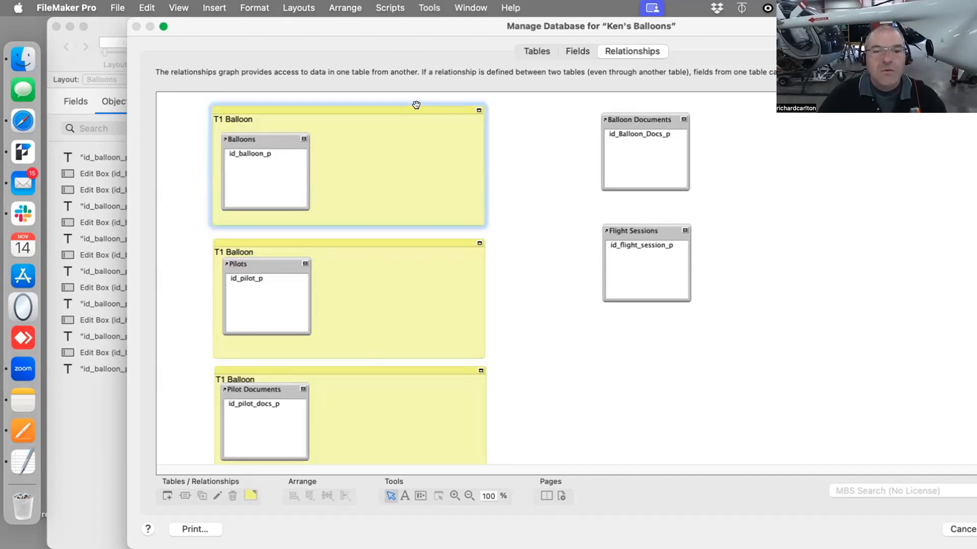
pyautogui.keyDown('shift'); pyautogui.click(370, 325); pyautogui.keyUp('shift')
pyautogui.click(202, 496)
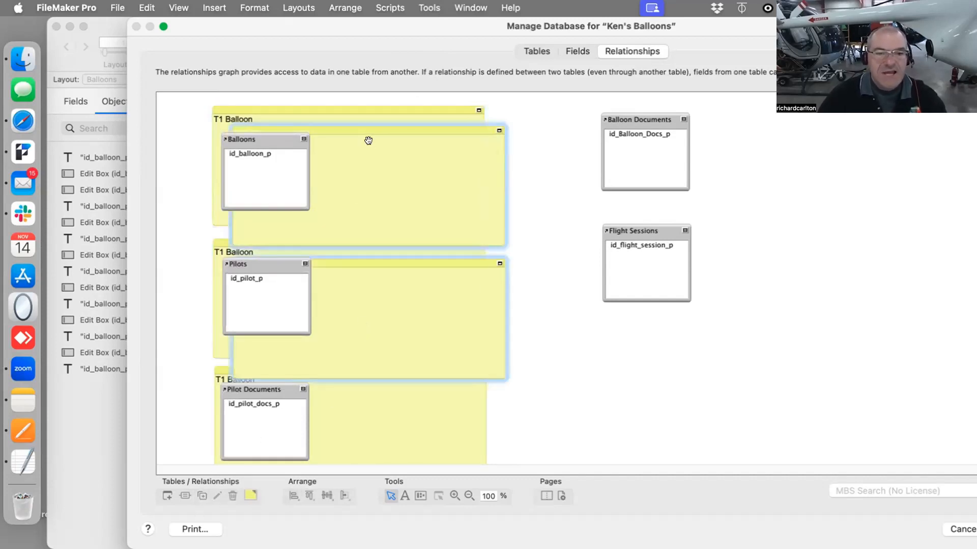
pyautogui.moveTo(357, 127); pyautogui.dragTo(702, 101)
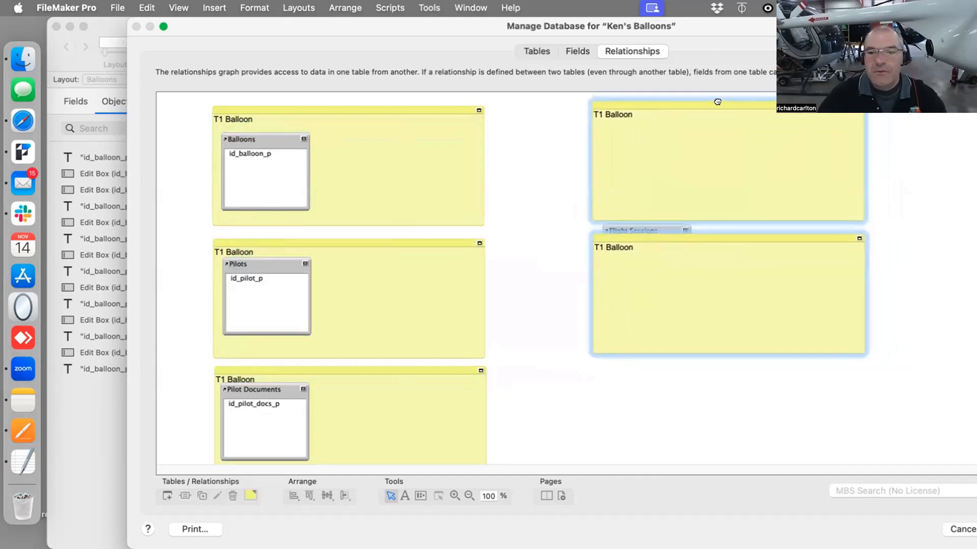
pyautogui.click(698, 430)
pyautogui.moveTo(664, 227); pyautogui.dragTo(663, 257)
pyautogui.moveTo(661, 118); pyautogui.dragTo(660, 132)
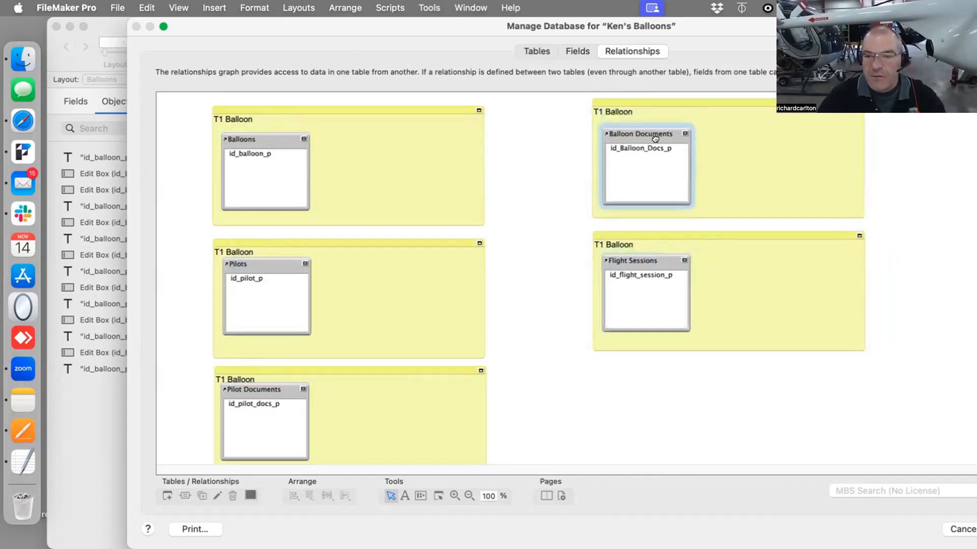
# Rename the note around Flight Sessions to "T5 Flight Sessions"
pyautogui.click(613, 244)
pyautogui.doubleClick(616, 250)
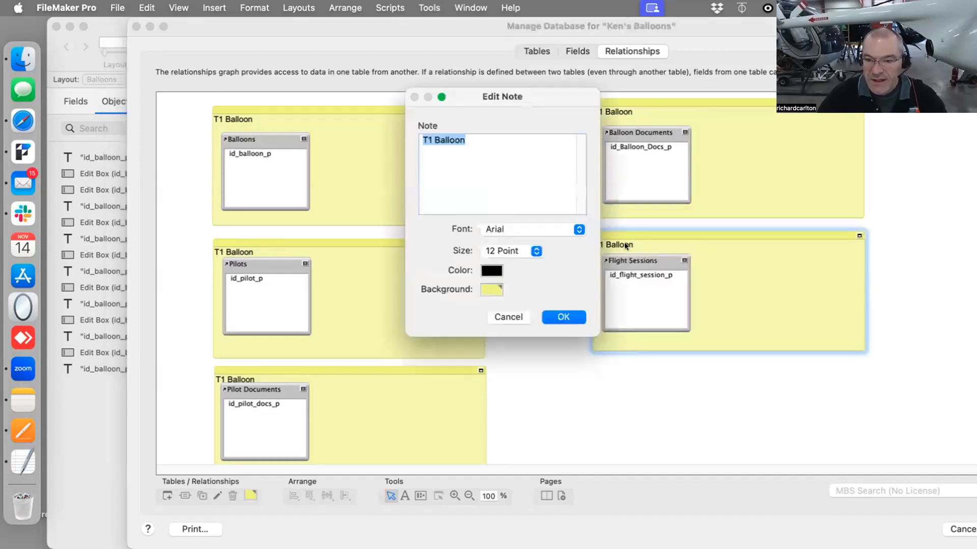
pyautogui.click(431, 139)
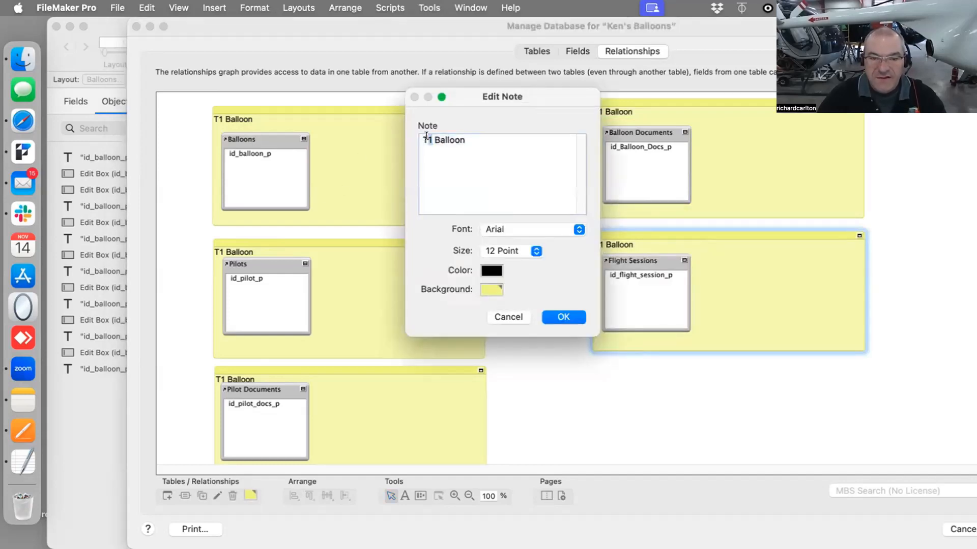
pyautogui.press('BackSpace')
pyautogui.write('5')
pyautogui.doubleClick(451, 139)
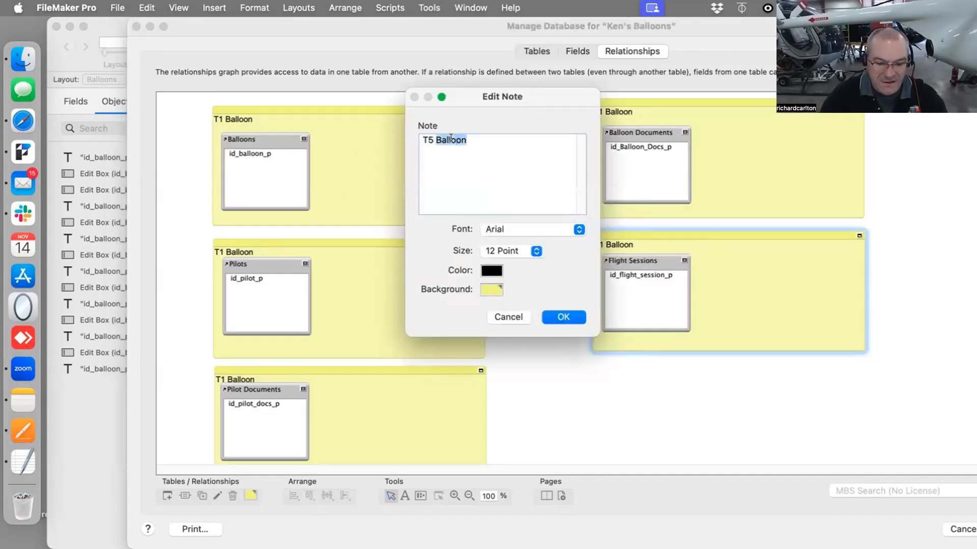
pyautogui.write('Flight S')
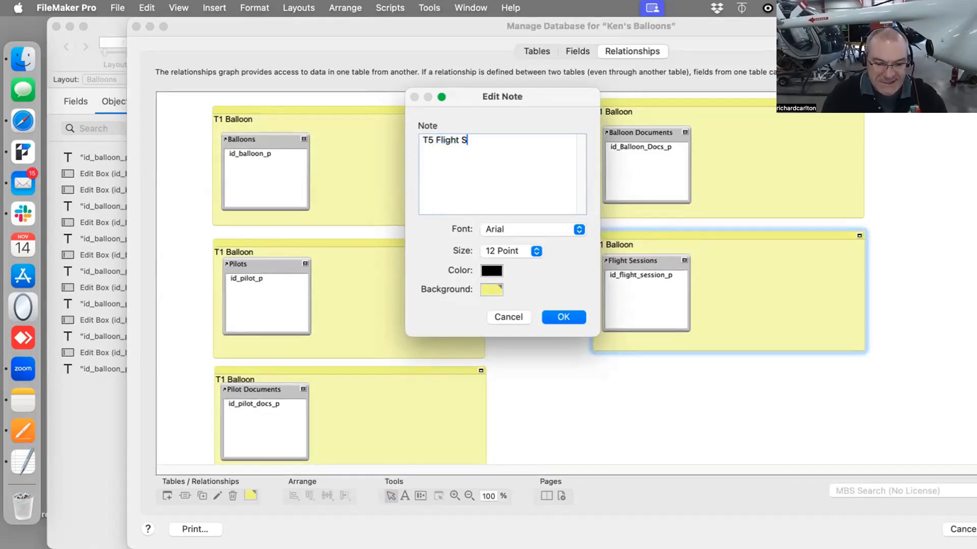
pyautogui.write('essions')
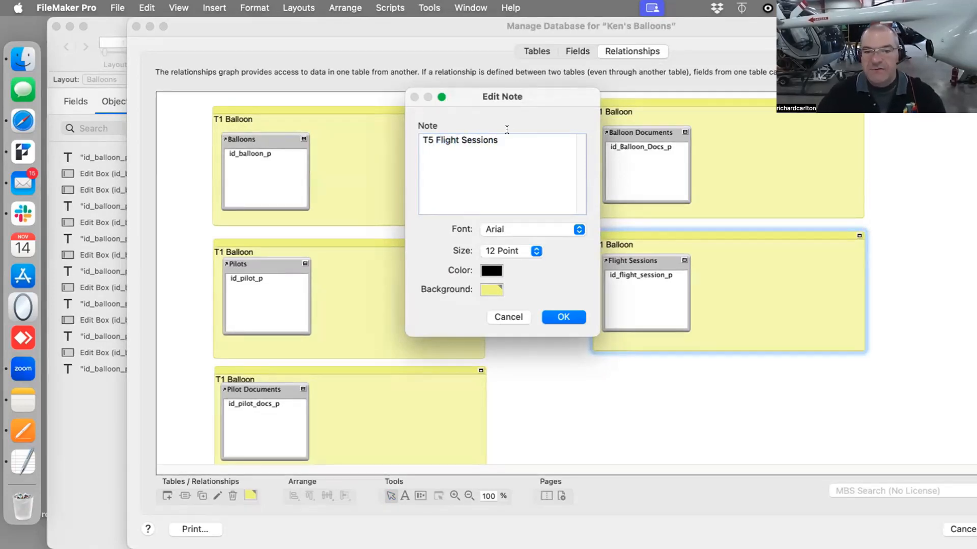
pyautogui.press('super+a')
pyautogui.click(562, 318)
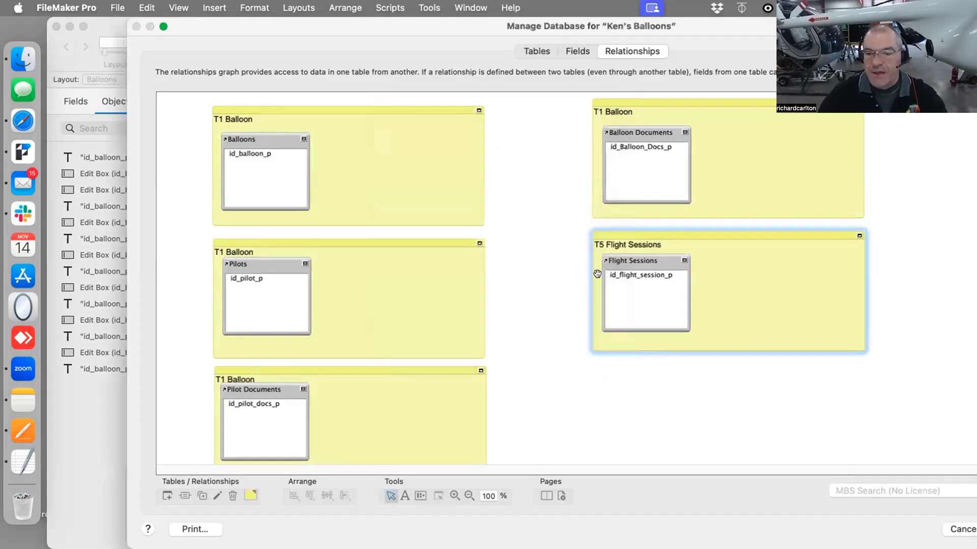
# Rename the note around Balloon Documents to "T4 Balloon Docs"
pyautogui.doubleClick(610, 118)
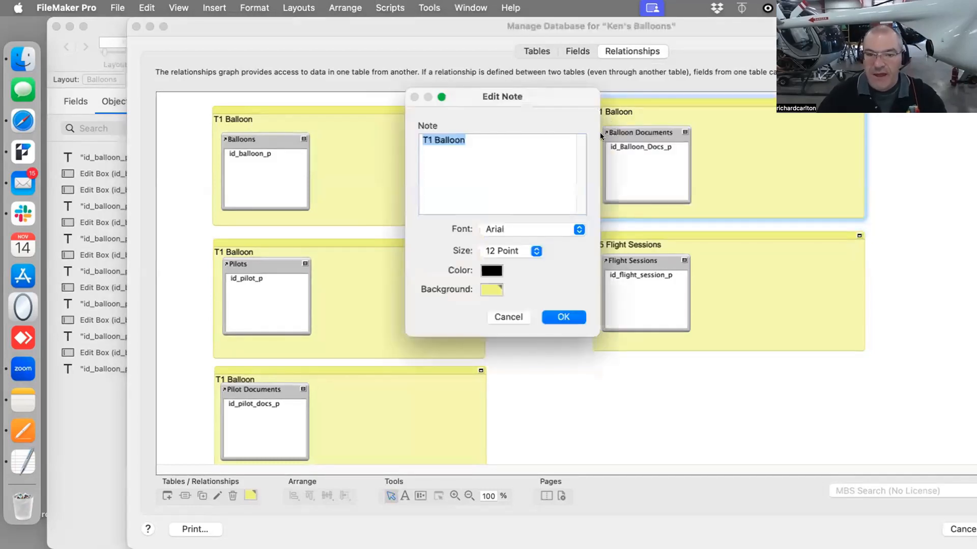
pyautogui.click(473, 166)
pyautogui.moveTo(426, 138); pyautogui.dragTo(416, 137)
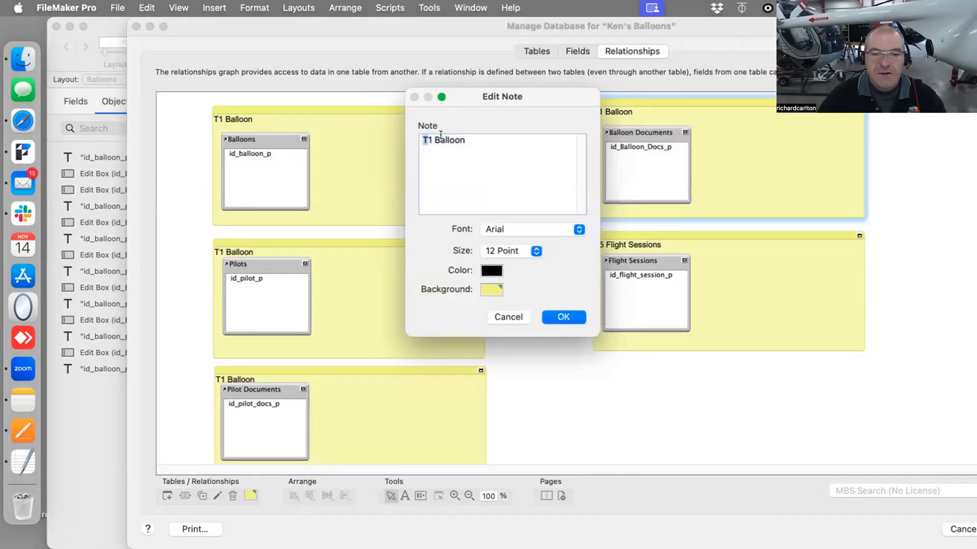
pyautogui.click(425, 138)
pyautogui.write('4')
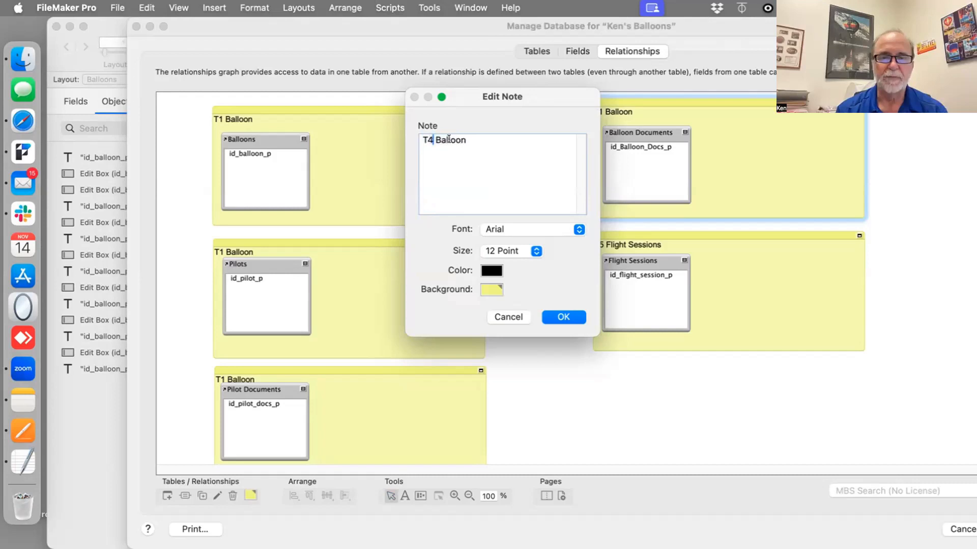
pyautogui.moveTo(435, 138); pyautogui.dragTo(512, 135)
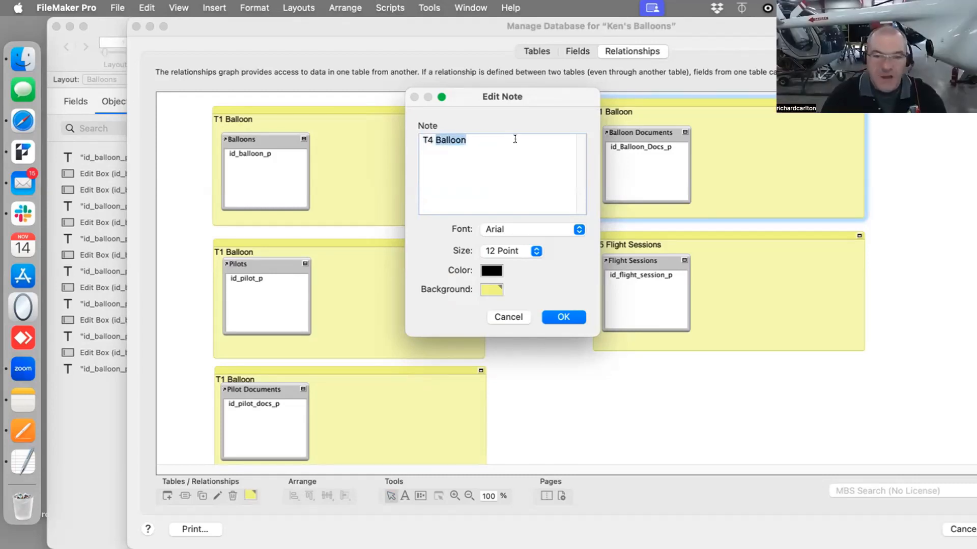
pyautogui.press('Right')
pyautogui.write('Docs')
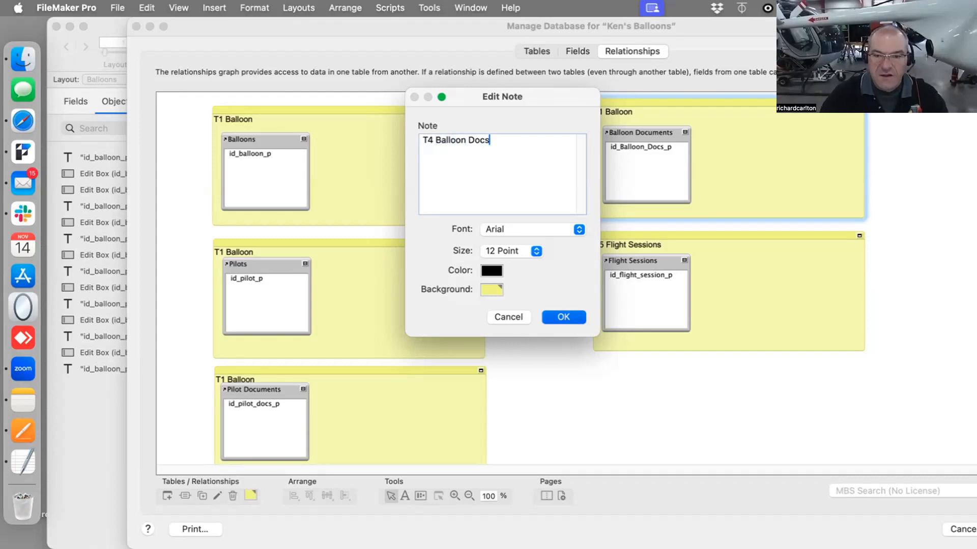
pyautogui.press('Return')
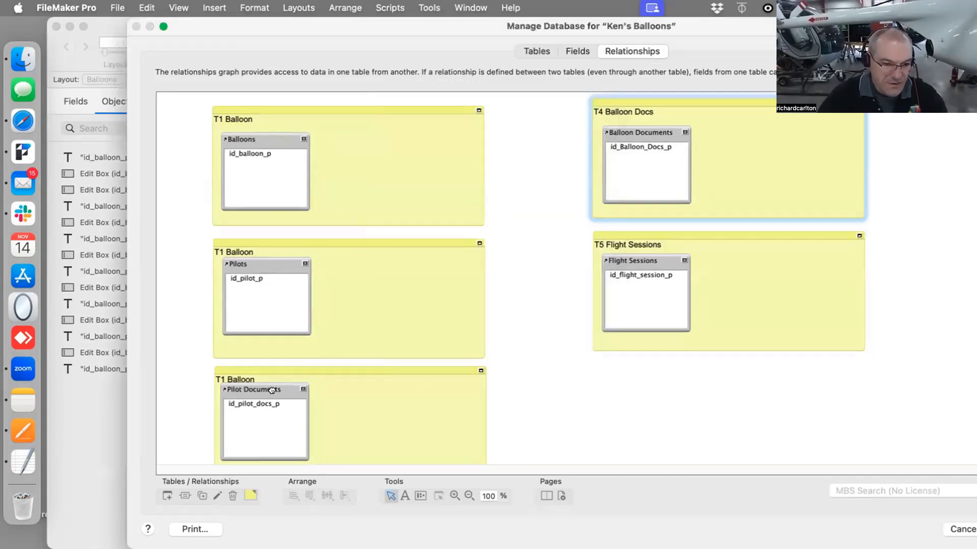
# Nudge the Pilot Documents occurrence down and rename its note to "T3 Pilot Docs"
pyautogui.moveTo(272, 390); pyautogui.dragTo(273, 398)
pyautogui.doubleClick(241, 385)
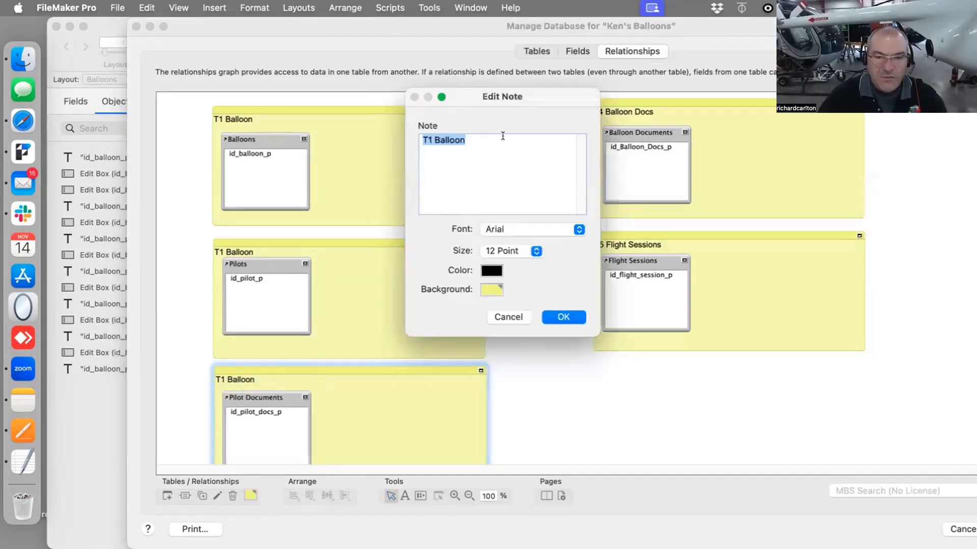
pyautogui.moveTo(502, 135); pyautogui.dragTo(449, 138)
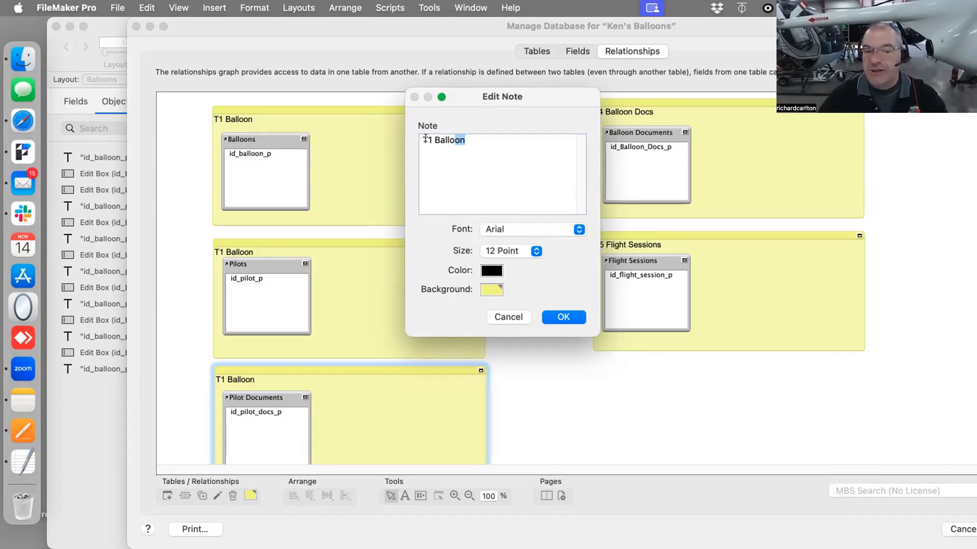
pyautogui.click(428, 139)
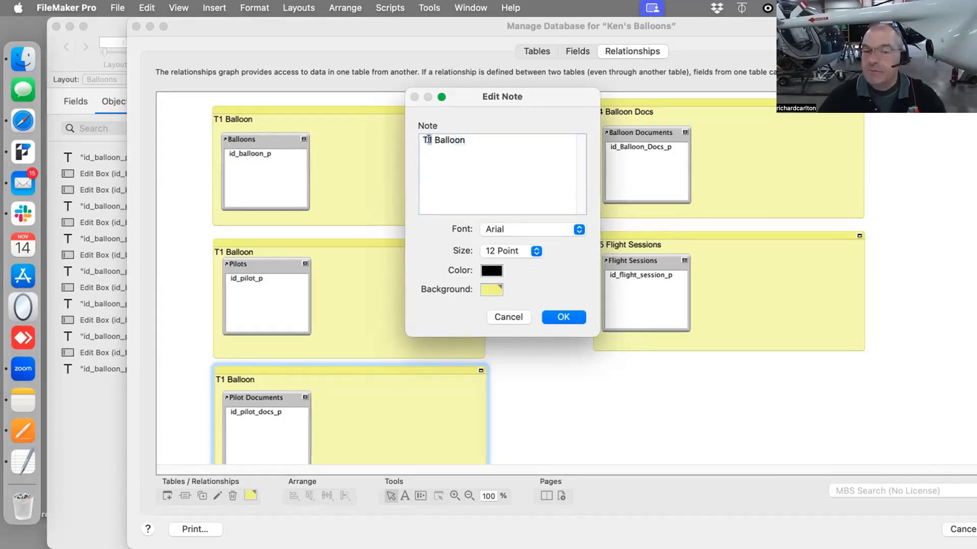
pyautogui.write('3')
pyautogui.doubleClick(442, 139)
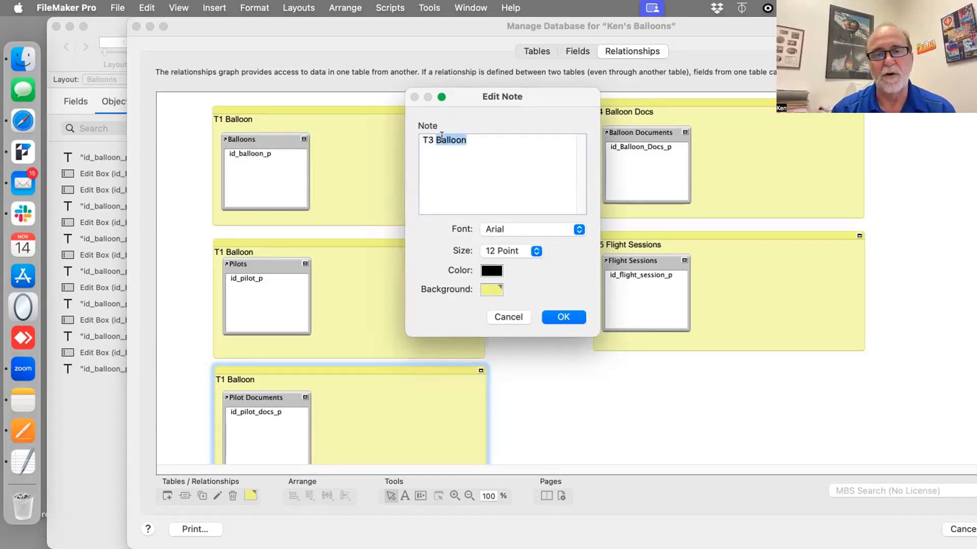
pyautogui.write('Pilot Docs')
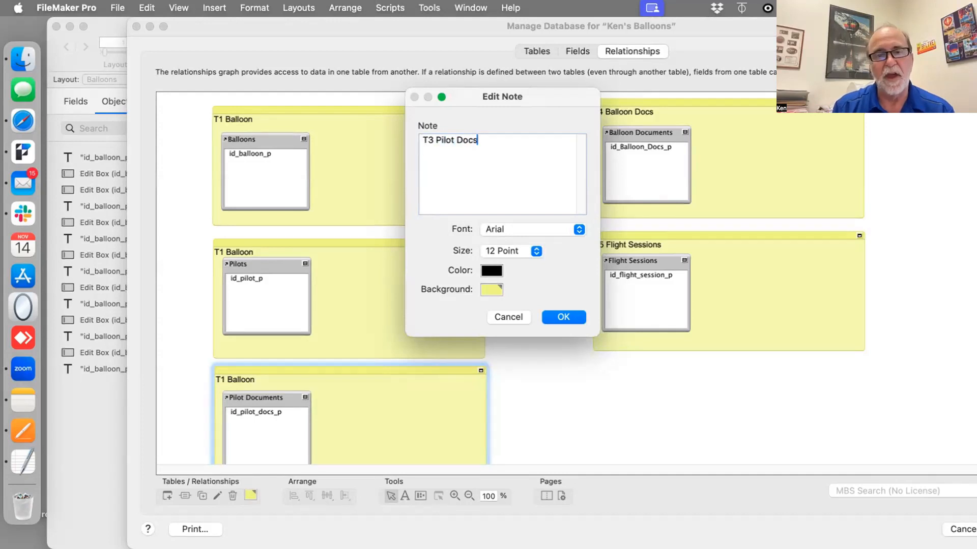
pyautogui.click(563, 317)
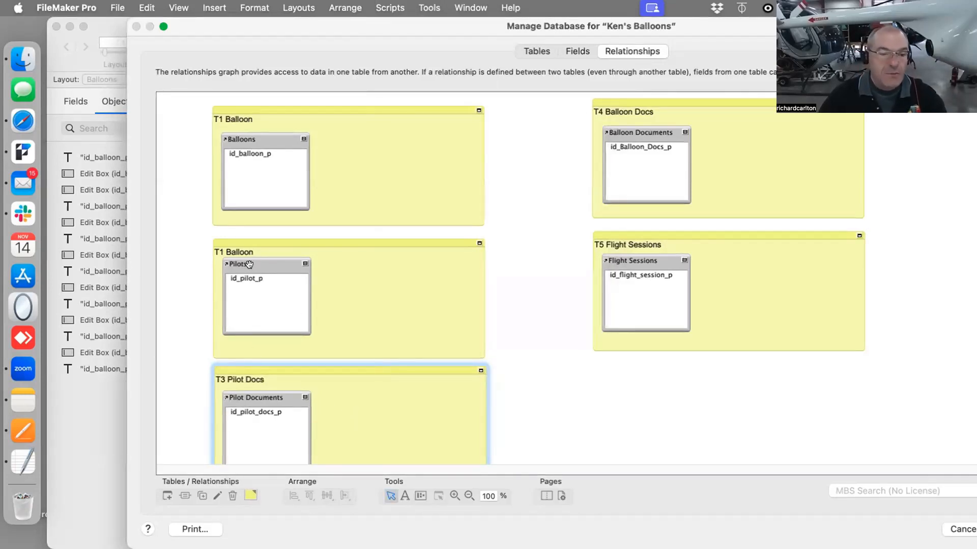
# Nudge the Pilots occurrence inside its note and rename that note to "T2 Pilots"
pyautogui.moveTo(252, 256); pyautogui.dragTo(248, 260)
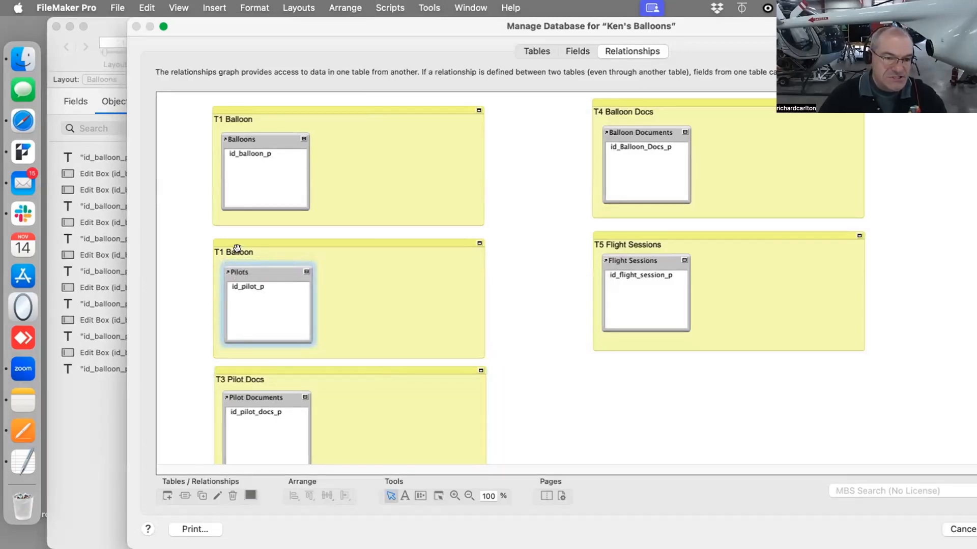
pyautogui.click(362, 260)
pyautogui.doubleClick(362, 260)
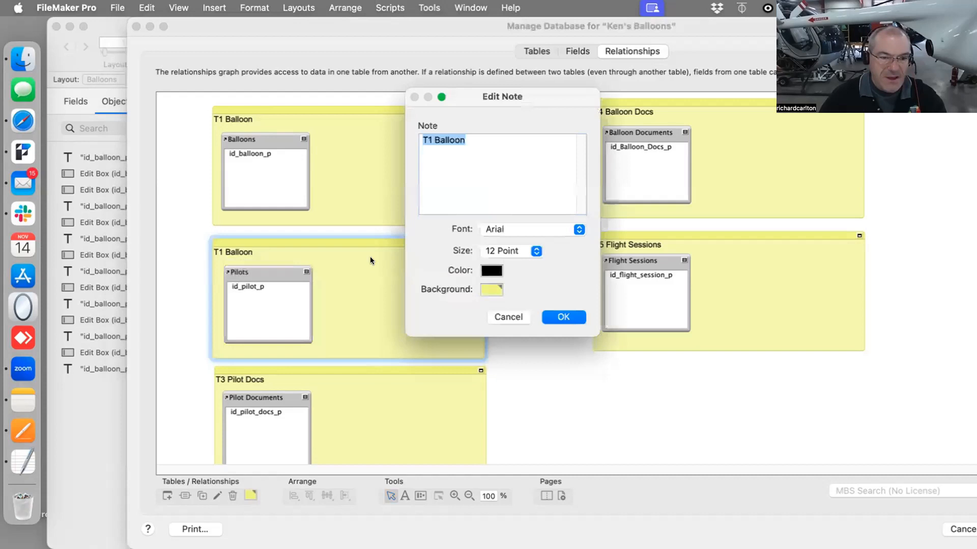
pyautogui.click(429, 140)
pyautogui.moveTo(433, 141); pyautogui.dragTo(458, 151)
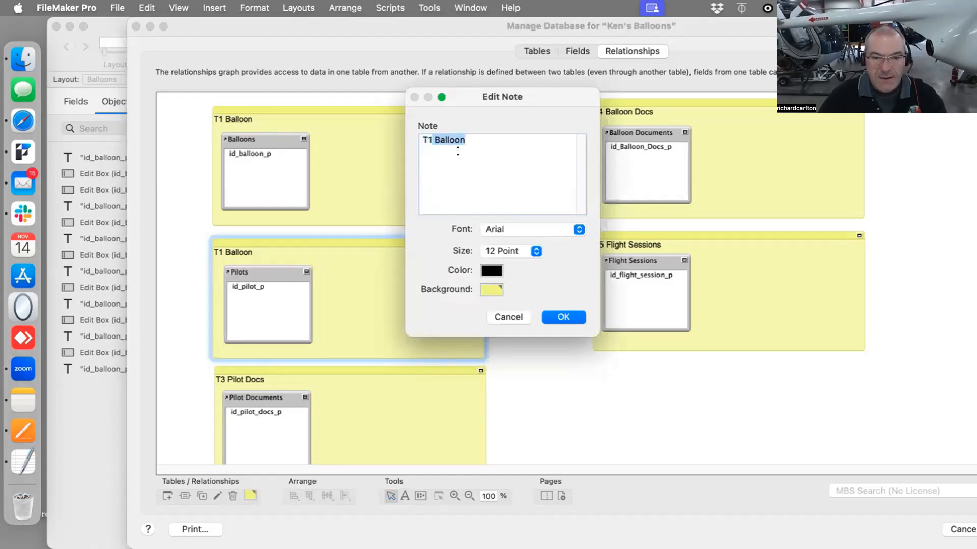
pyautogui.press('BackSpace')
pyautogui.write('Pilots')
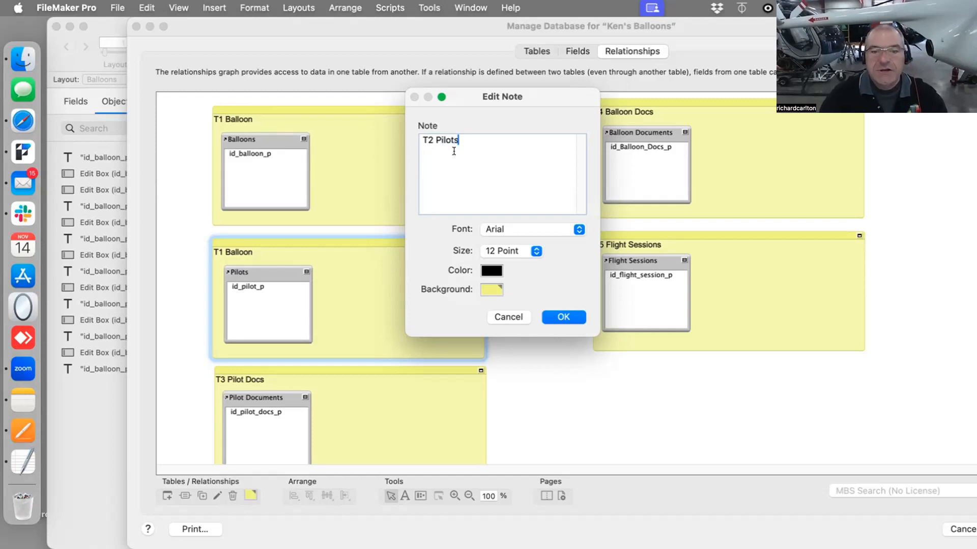
pyautogui.press('Return')
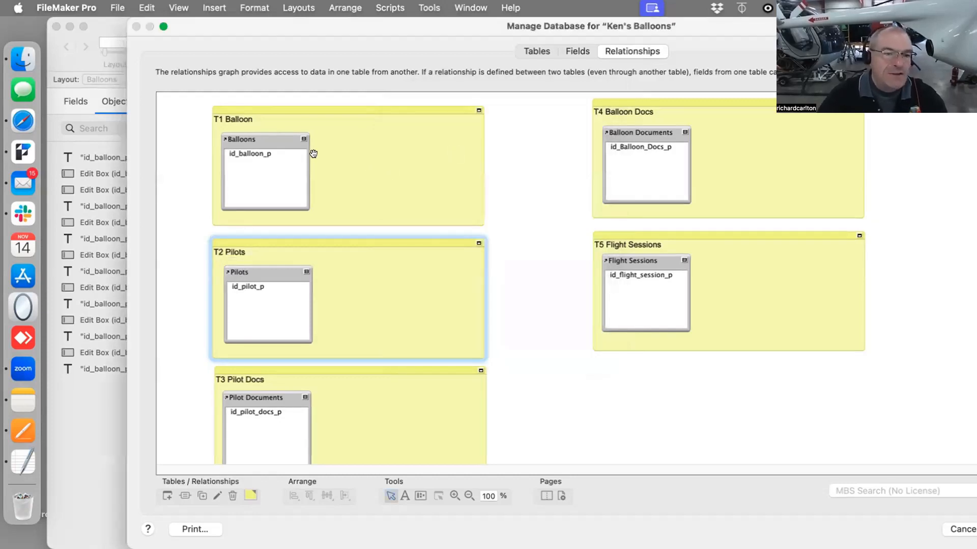
# Compare the graph with the reference anchor-buoy relationships graph in the Pages document
pyautogui.click(487, 290)
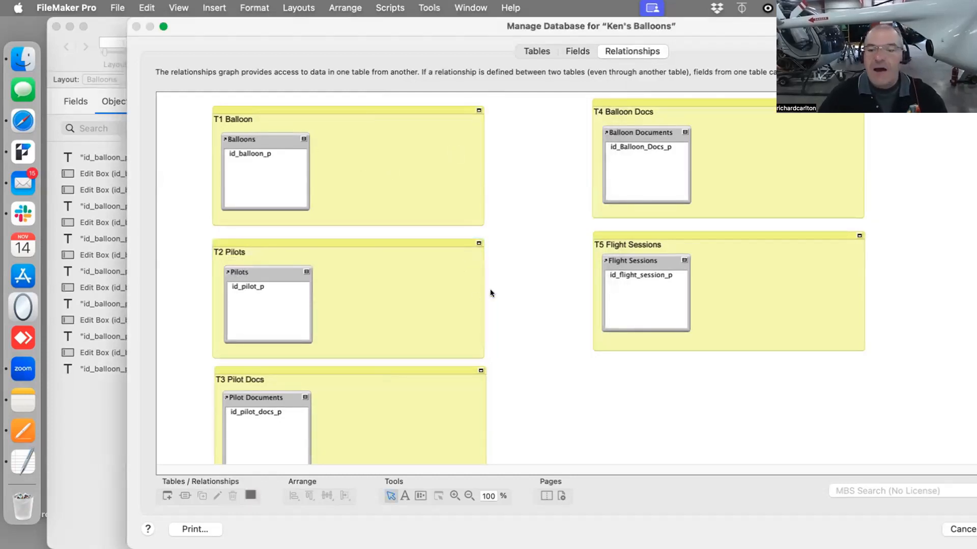
pyautogui.moveTo(736, 18); pyautogui.dragTo(740, 312)
pyautogui.click(16, 431)
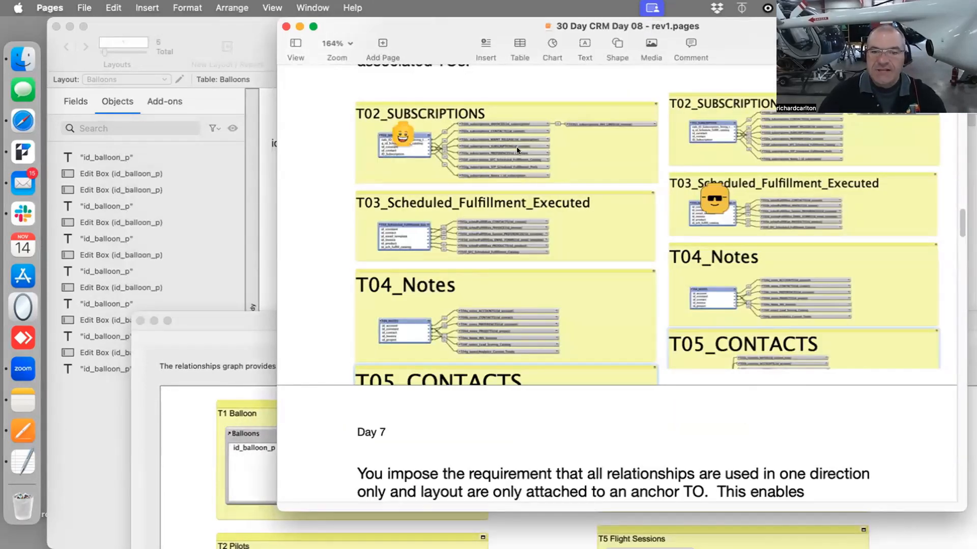
pyautogui.moveTo(246, 321); pyautogui.dragTo(245, 19)
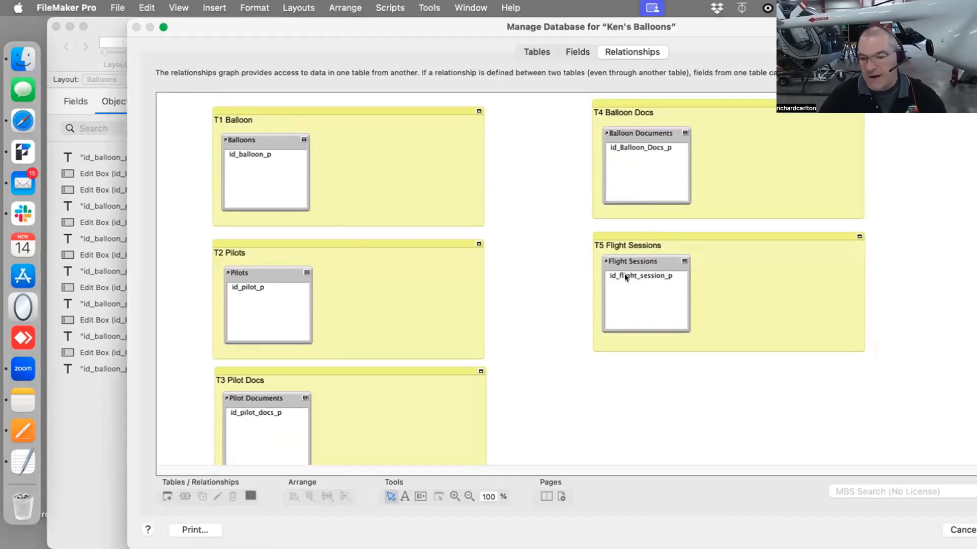
# Try to relate Flight Sessions to Balloons by linking their primary key fields
pyautogui.moveTo(624, 273); pyautogui.dragTo(268, 154)
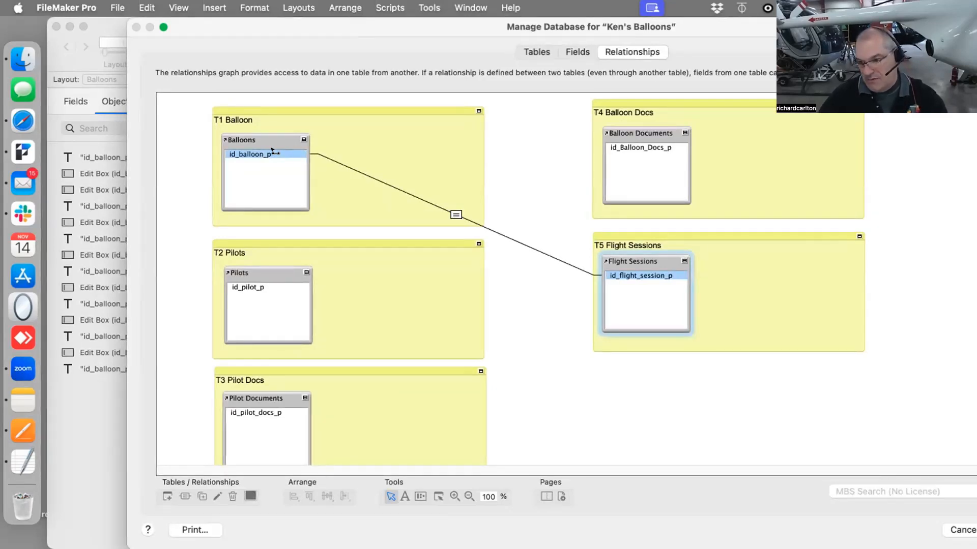
pyautogui.moveTo(275, 153)
pyautogui.mouseDown()
pyautogui.moveTo(587, 384)
pyautogui.moveTo(661, 349)
pyautogui.moveTo(676, 279)
pyautogui.moveTo(666, 279)
pyautogui.mouseUp()
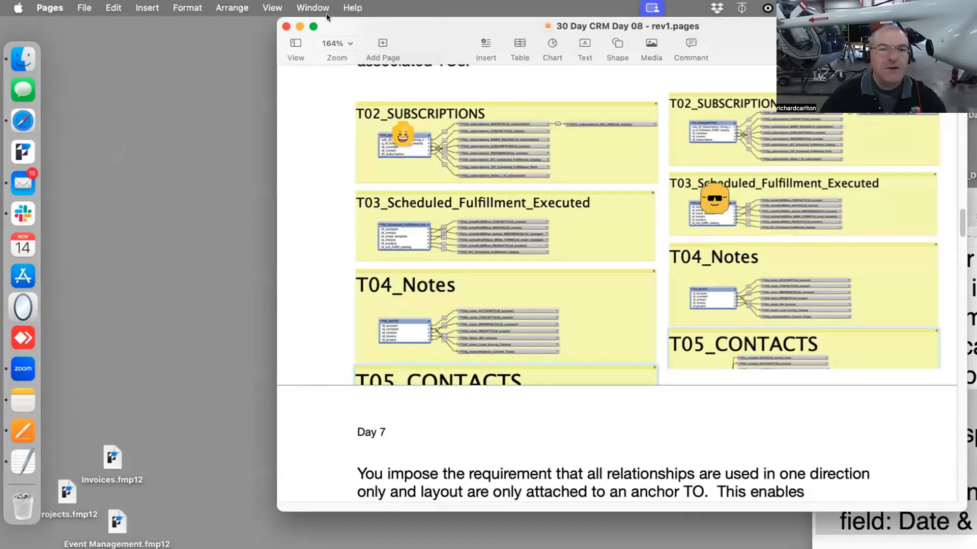
# Reopen the Ken's Balloons file and return to the relationships graph in Manage Database
pyautogui.click(156, 78)
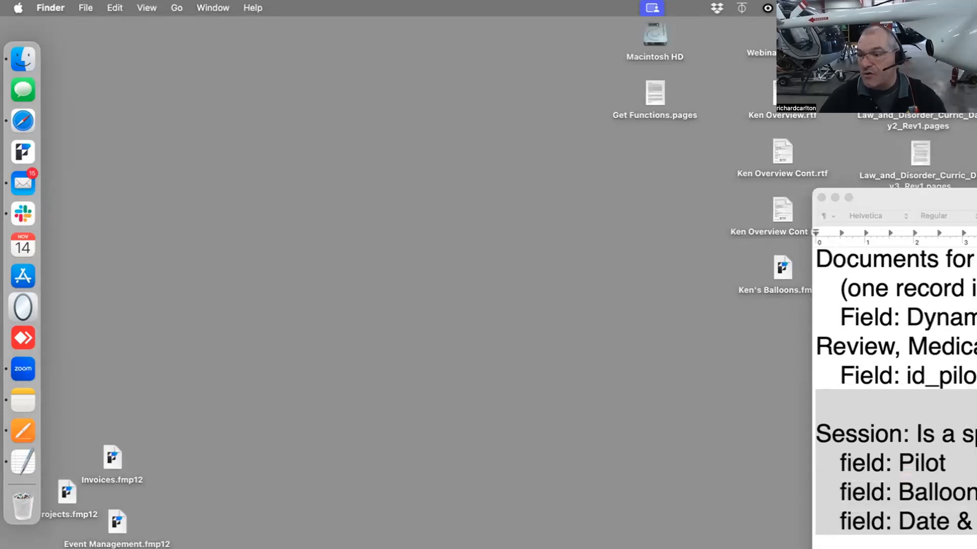
pyautogui.moveTo(781, 265); pyautogui.dragTo(664, 142)
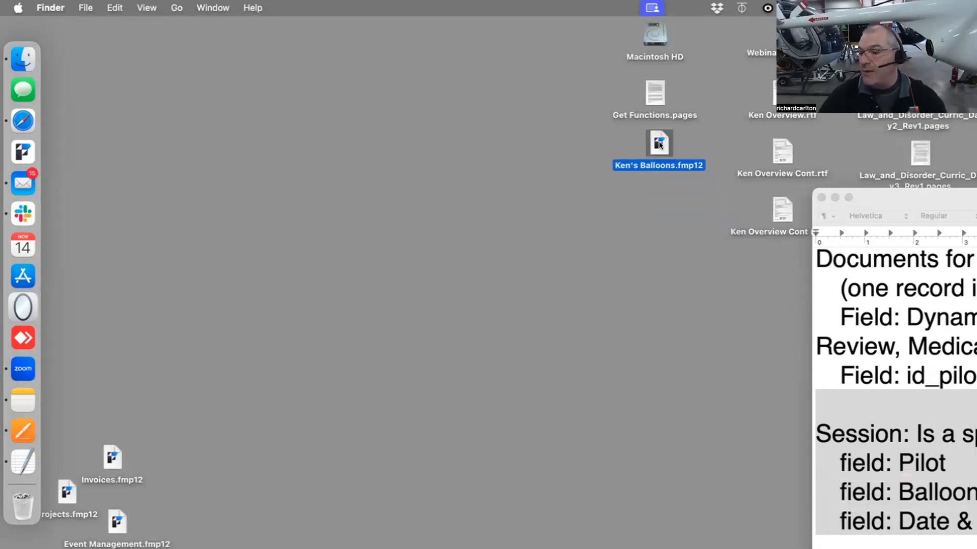
pyautogui.doubleClick(663, 142)
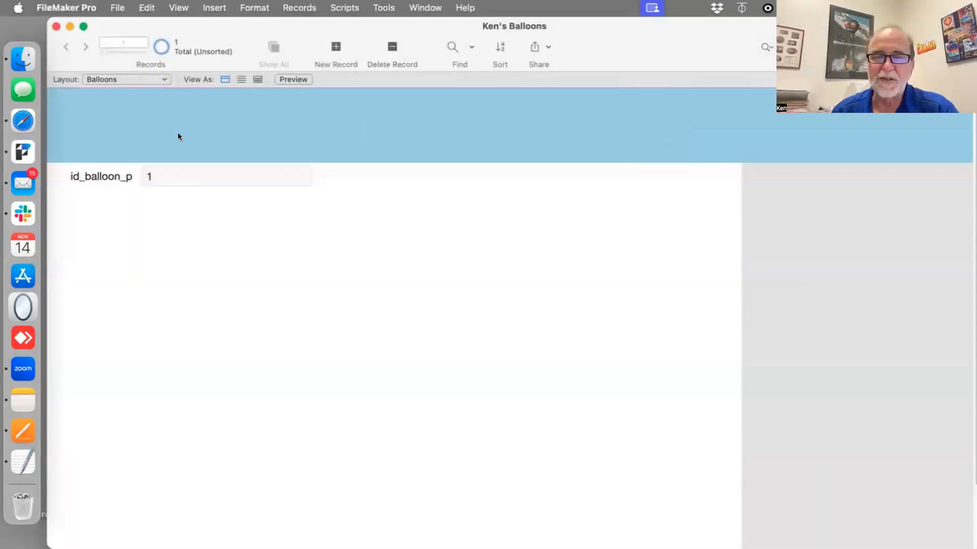
pyautogui.press('super+shift+d')
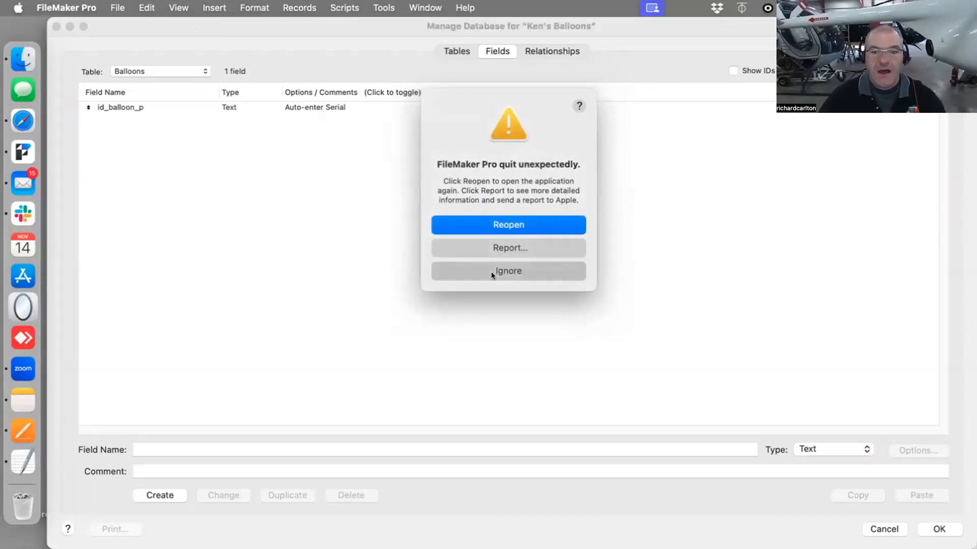
pyautogui.click(490, 271)
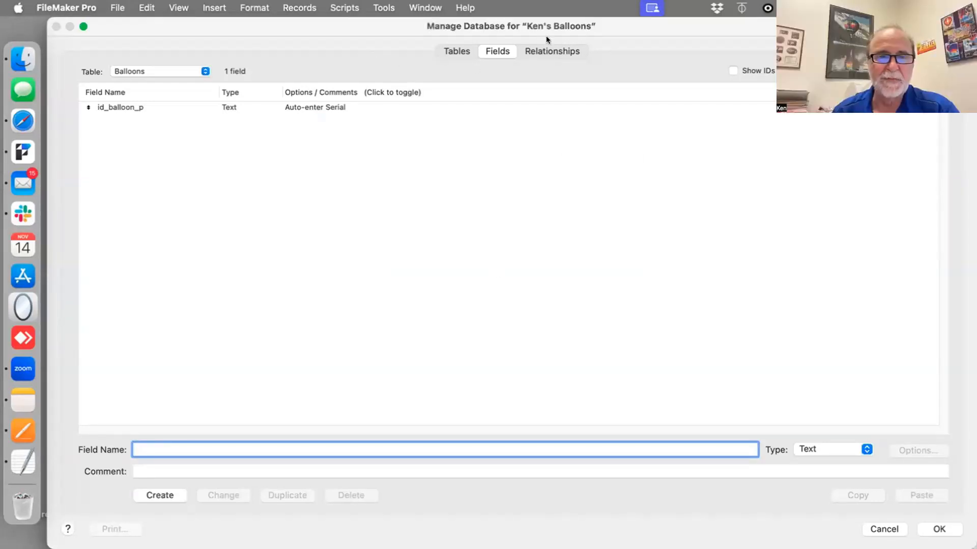
pyautogui.click(548, 49)
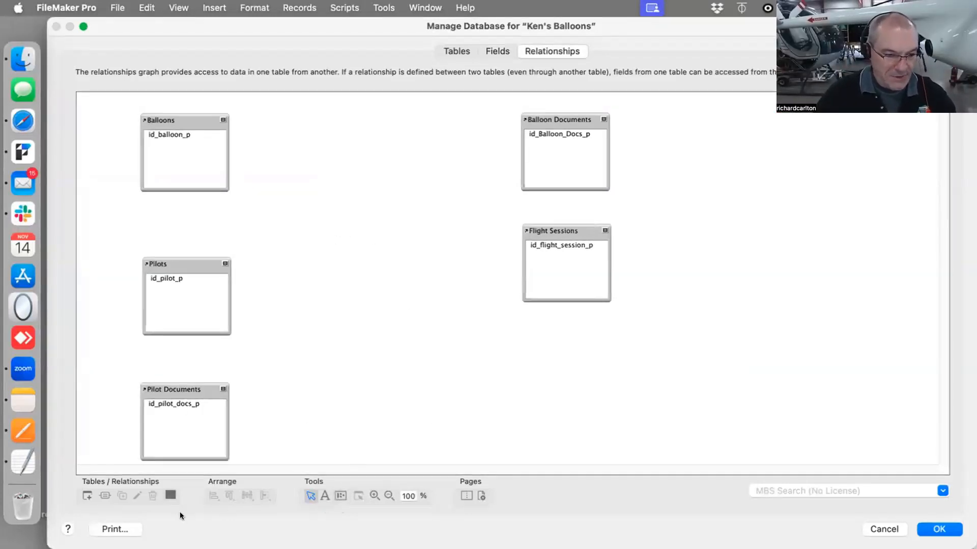
# Draw a blank note framing the Balloons table occurrence
pyautogui.click(324, 496)
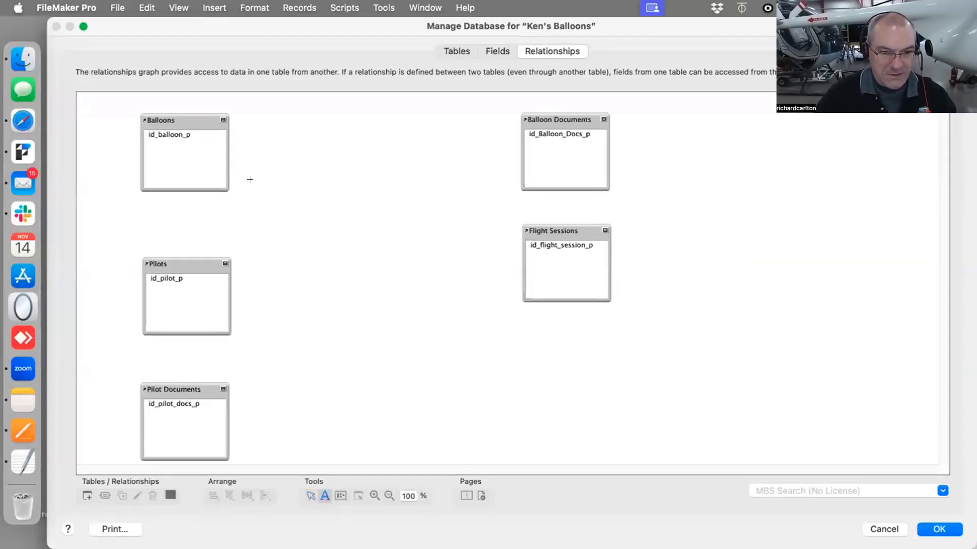
pyautogui.moveTo(141, 108); pyautogui.dragTo(380, 215)
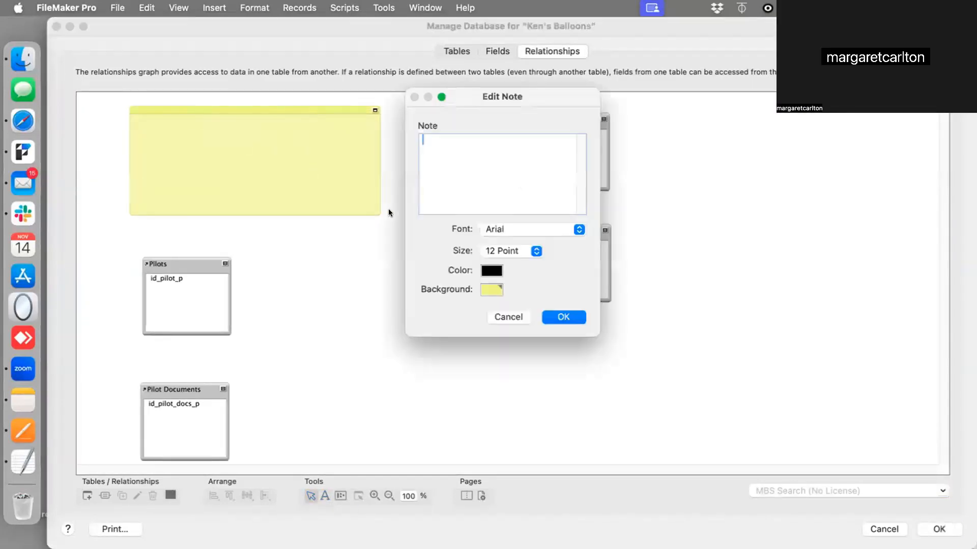
pyautogui.click(563, 317)
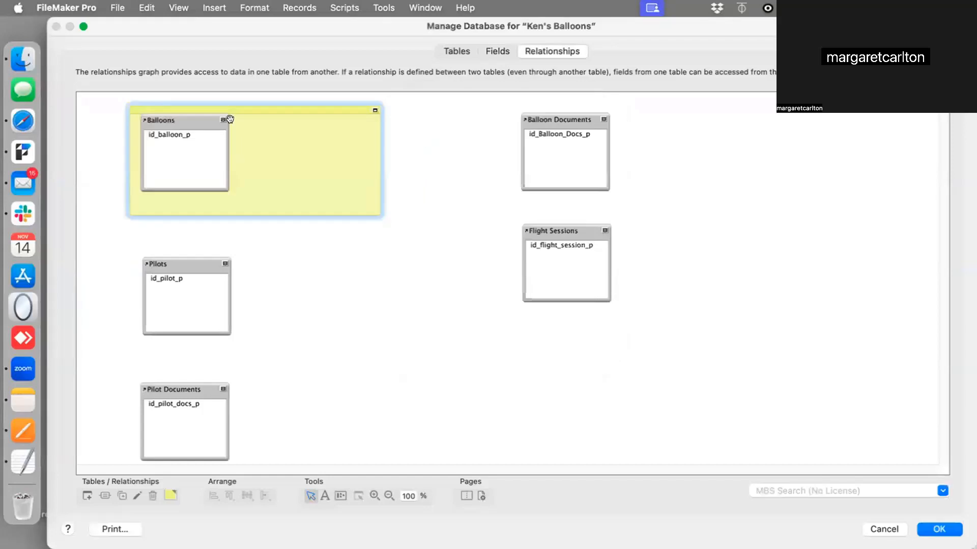
# Copy the note to frame Pilots and Pilot Documents, nudging each occurrence inside its note
pyautogui.click(202, 123)
pyautogui.moveTo(202, 123); pyautogui.dragTo(204, 125)
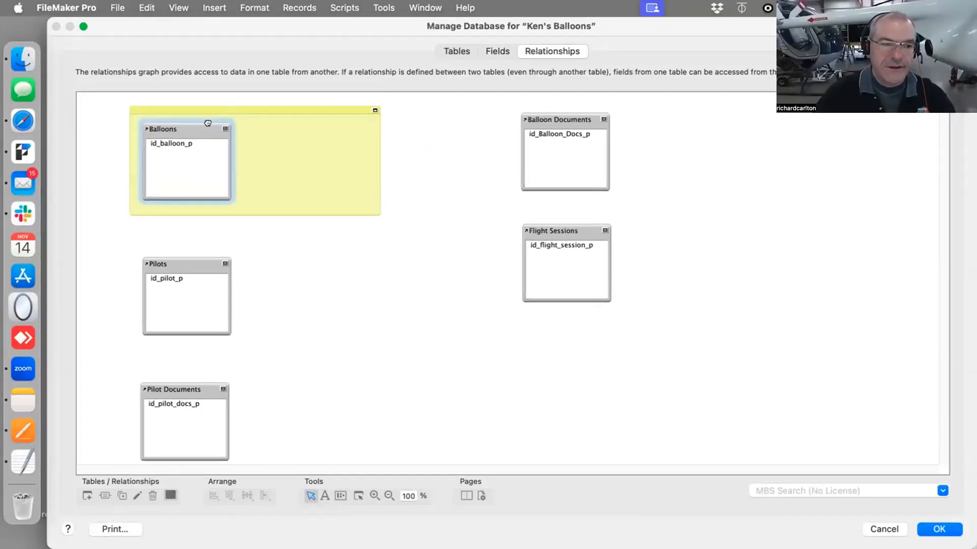
pyautogui.moveTo(208, 123); pyautogui.dragTo(208, 127)
pyautogui.click(262, 131)
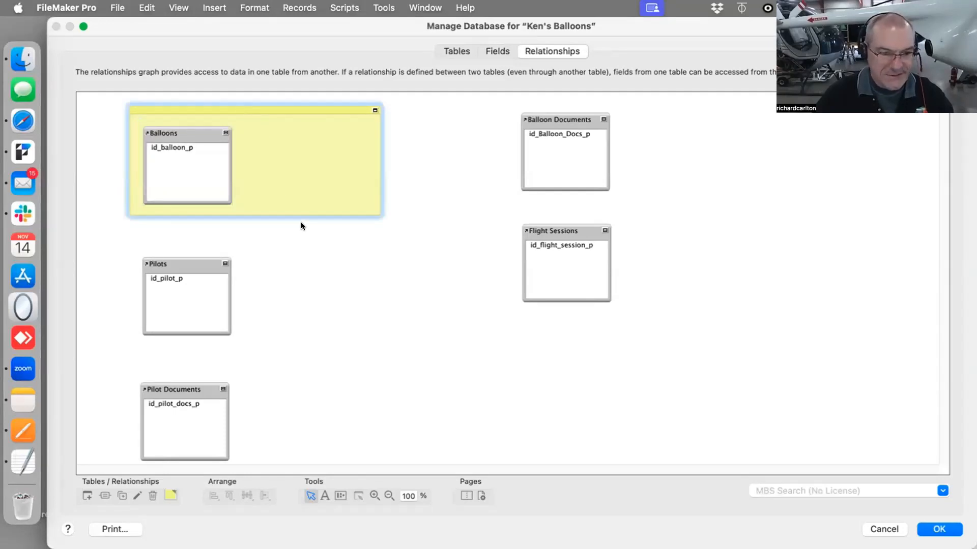
pyautogui.moveTo(283, 128)
pyautogui.mouseDown()
pyautogui.moveTo(268, 232)
pyautogui.moveTo(300, 284)
pyautogui.moveTo(295, 353)
pyautogui.mouseUp()
pyautogui.click(170, 495)
pyautogui.click(414, 404)
pyautogui.moveTo(184, 389); pyautogui.dragTo(184, 380)
# Duplicate the top two notes to frame Balloon Documents and Flight Sessions, then close Manage Database
pyautogui.click(301, 164)
pyautogui.keyDown('shift'); pyautogui.click(293, 247); pyautogui.keyUp('shift')
pyautogui.press('super+d')
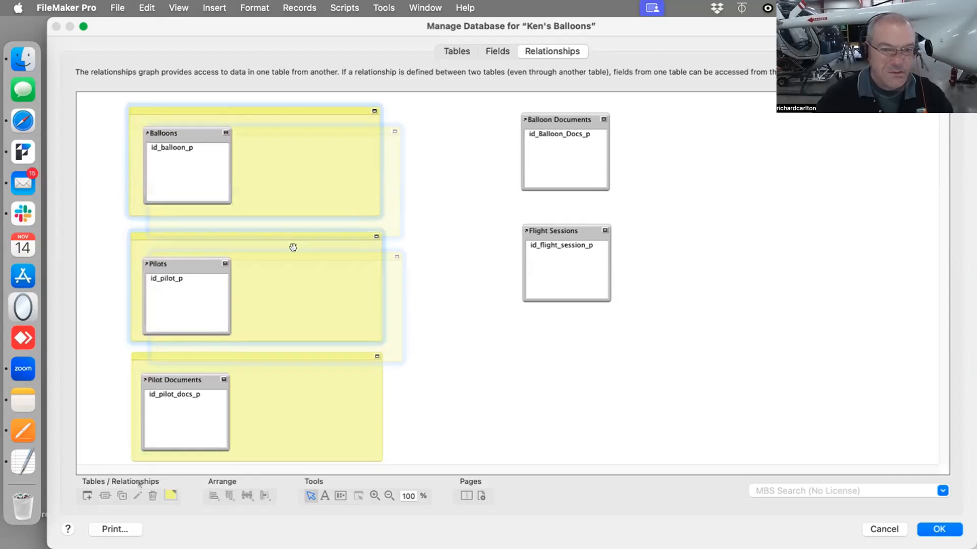
pyautogui.moveTo(313, 131)
pyautogui.mouseDown()
pyautogui.moveTo(405, 132)
pyautogui.moveTo(673, 100)
pyautogui.mouseUp()
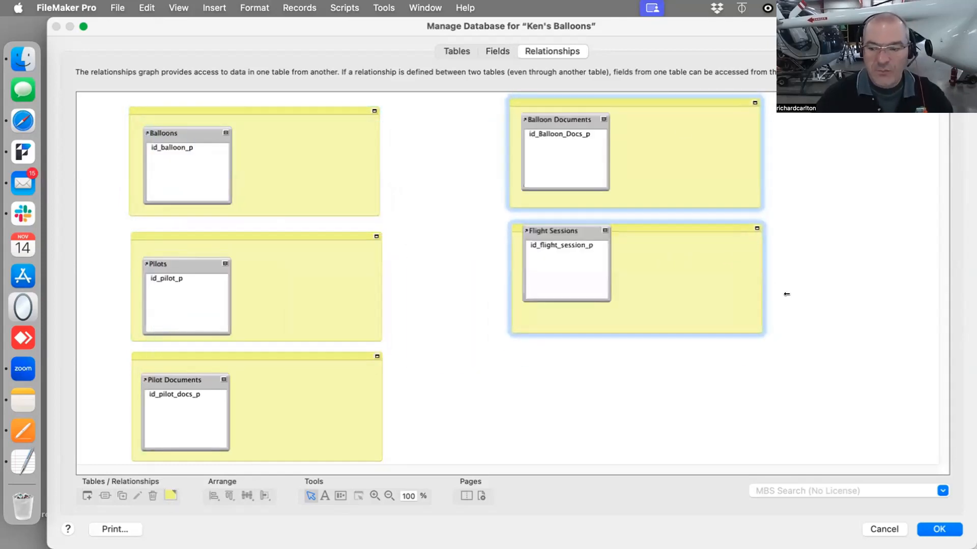
pyautogui.click(680, 101)
pyautogui.click(654, 363)
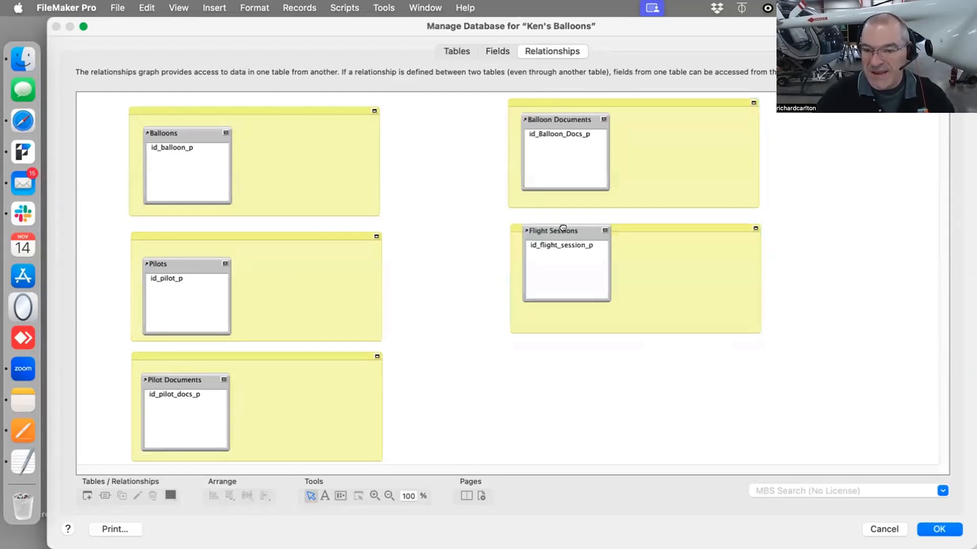
pyautogui.moveTo(562, 228); pyautogui.dragTo(562, 244)
pyautogui.click(940, 528)
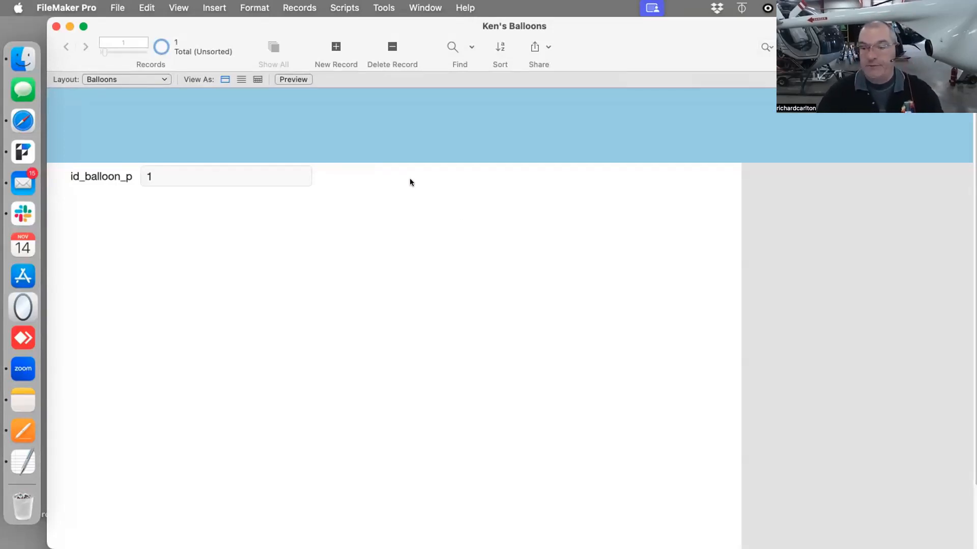
pyautogui.click(125, 79)
pyautogui.click(550, 316)
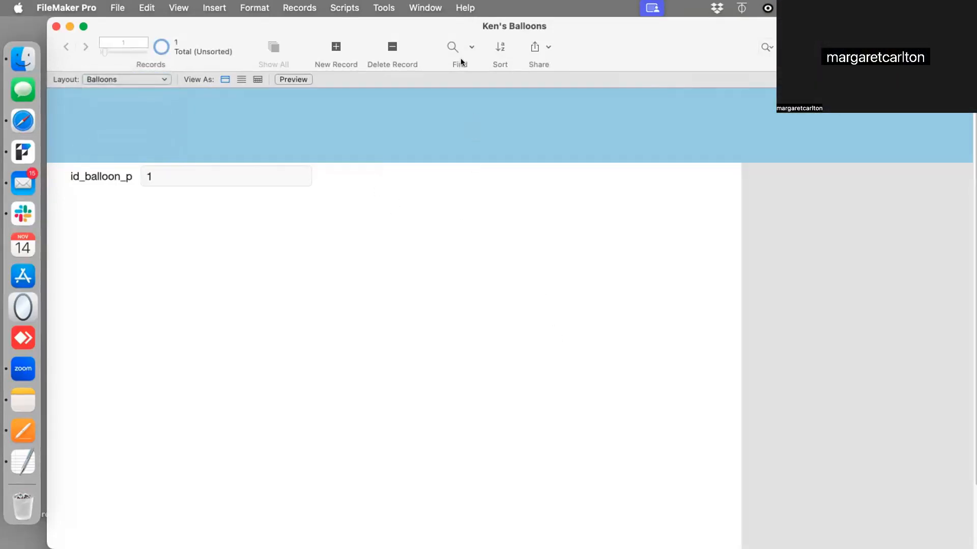
pyautogui.moveTo(459, 36); pyautogui.dragTo(452, 2)
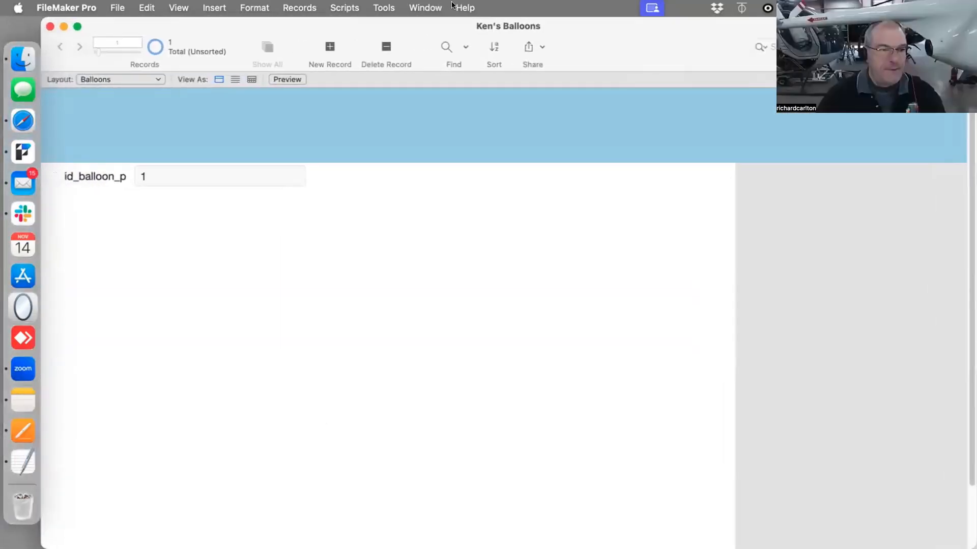
# Reopen Manage Database and nudge the Pilot Documents, Pilots and Balloons occurrences inside their notes
pyautogui.press('super+shift+d')
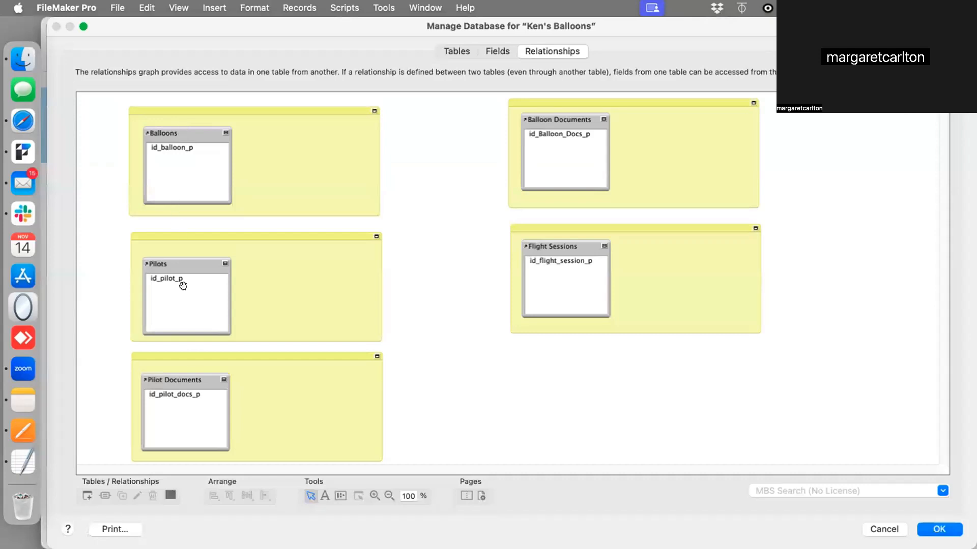
pyautogui.moveTo(193, 377); pyautogui.dragTo(195, 380)
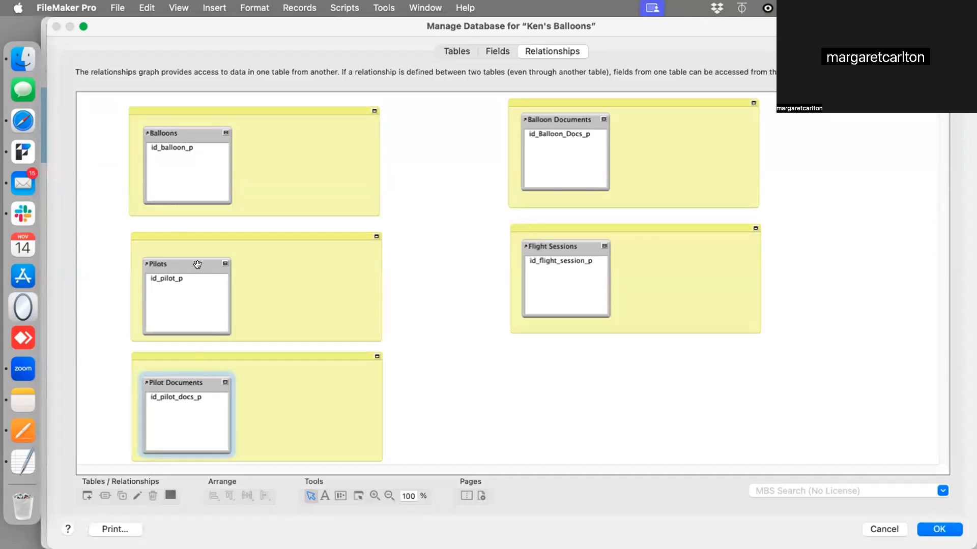
pyautogui.moveTo(198, 264); pyautogui.dragTo(197, 265)
pyautogui.moveTo(197, 133); pyautogui.dragTo(202, 139)
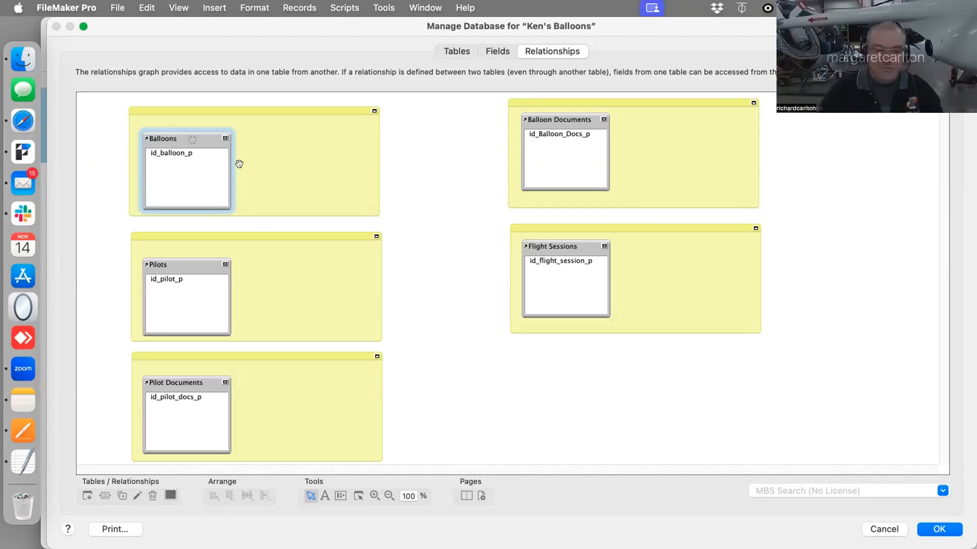
# Rename the Balloons table occurrence to T1_Balloons
pyautogui.doubleClick(191, 140)
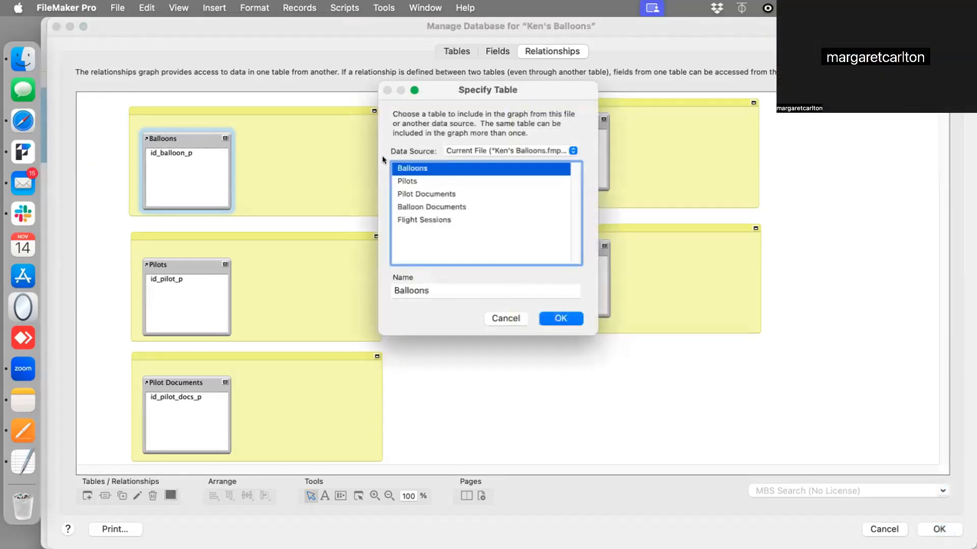
pyautogui.click(392, 288)
pyautogui.write('T1_')
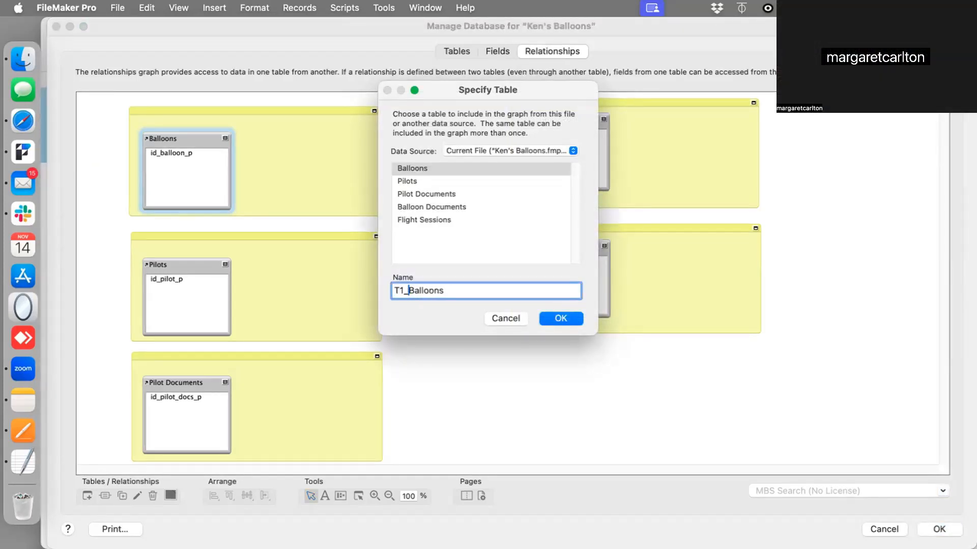
pyautogui.click(556, 321)
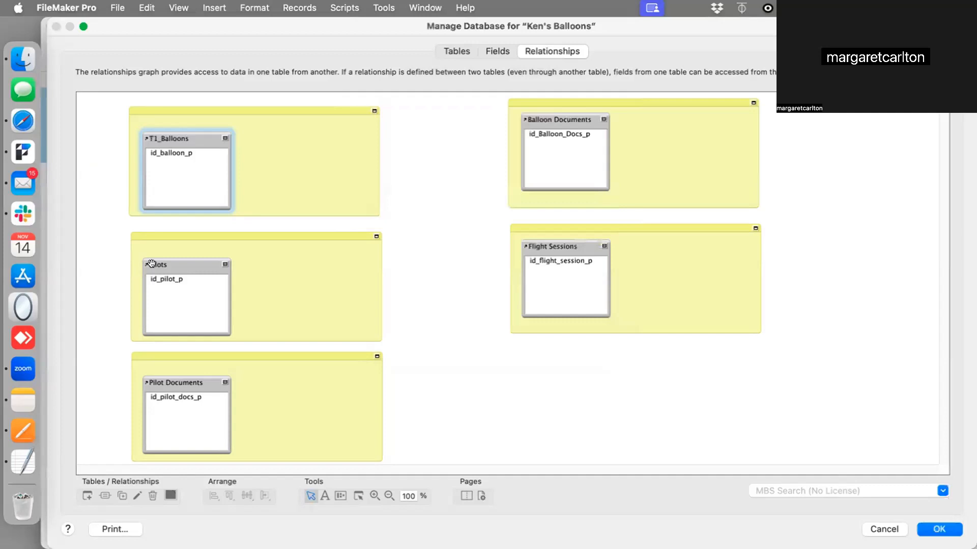
# Rename the Pilots table occurrence to T2_Pilots
pyautogui.doubleClick(153, 264)
pyautogui.click(393, 290)
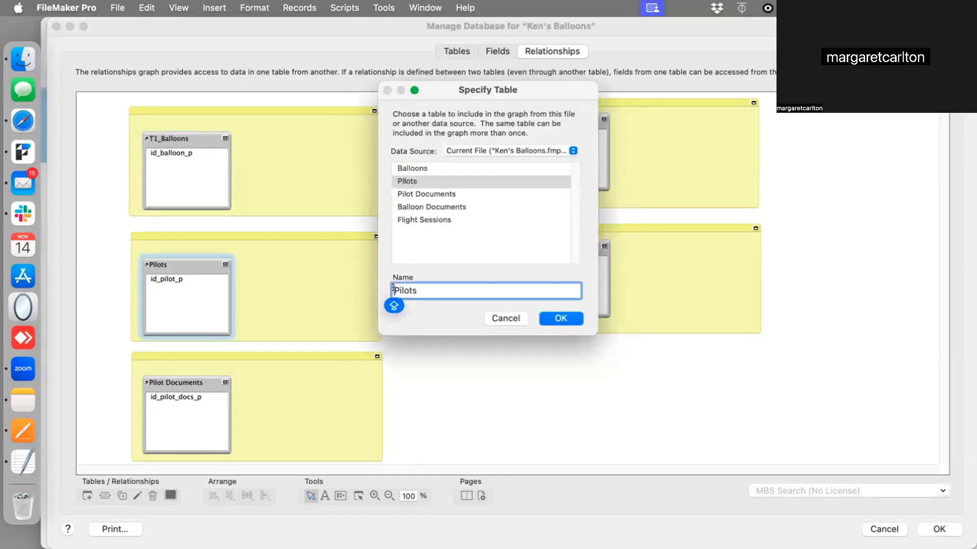
pyautogui.write('T2_')
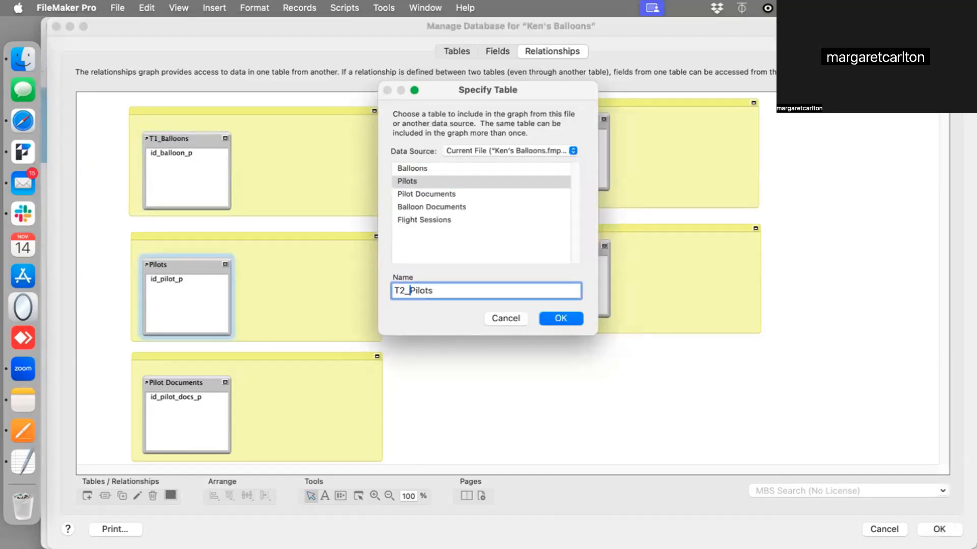
pyautogui.press('Return')
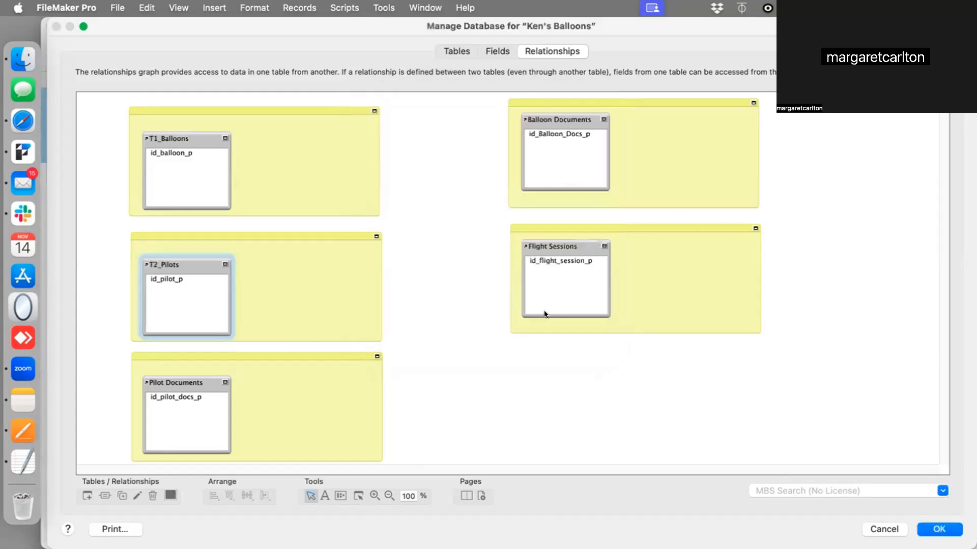
# Rename the Pilot Documents table occurrence to T3_Pilot Documents
pyautogui.click(171, 379)
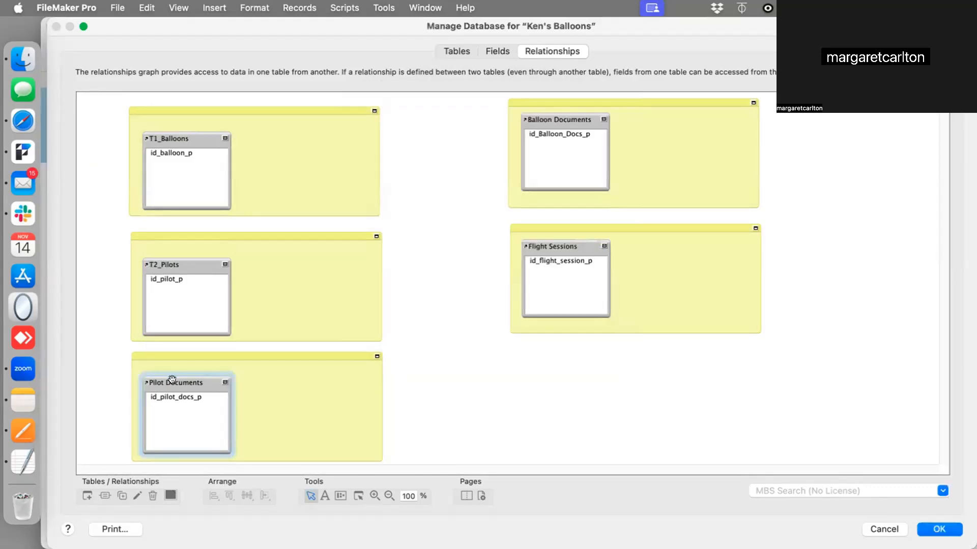
pyautogui.doubleClick(172, 380)
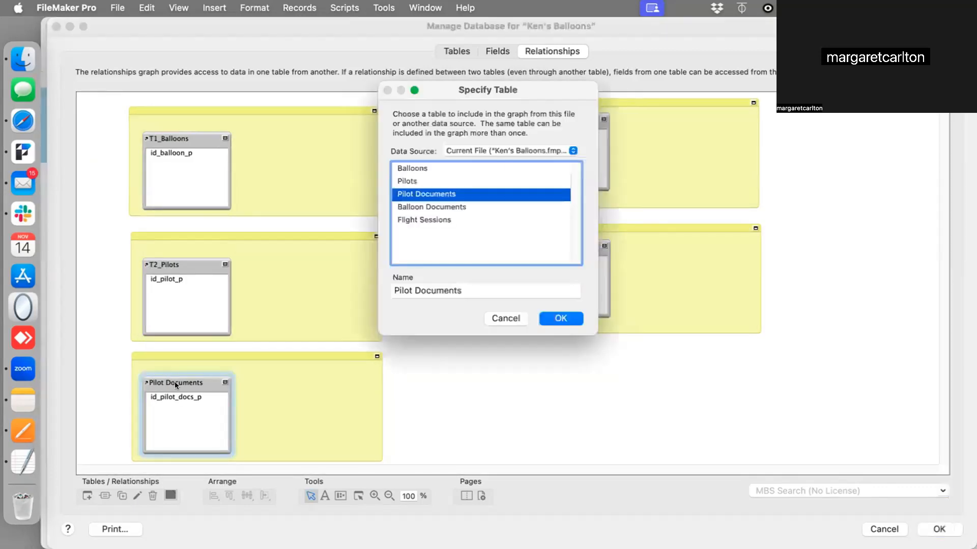
pyautogui.click(391, 289)
pyautogui.write('T3_')
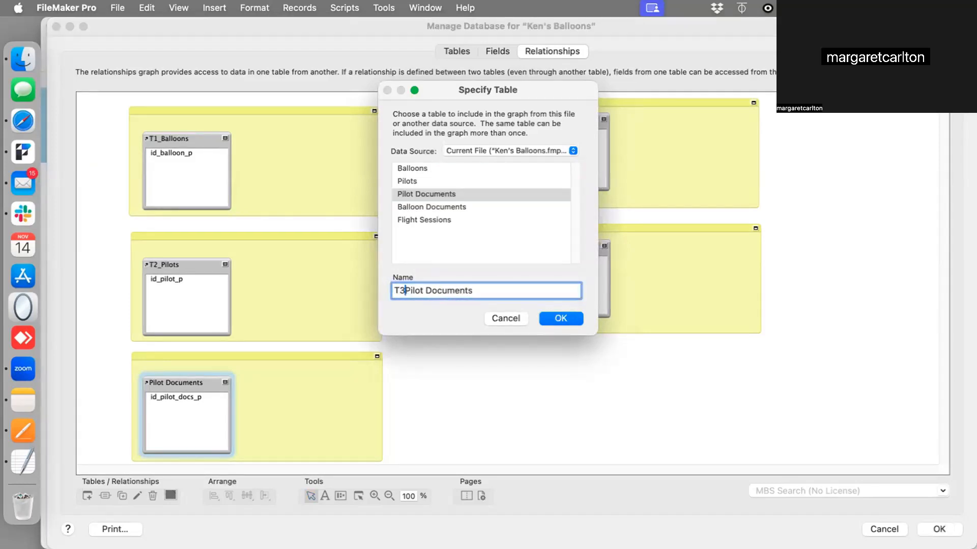
pyautogui.click(561, 319)
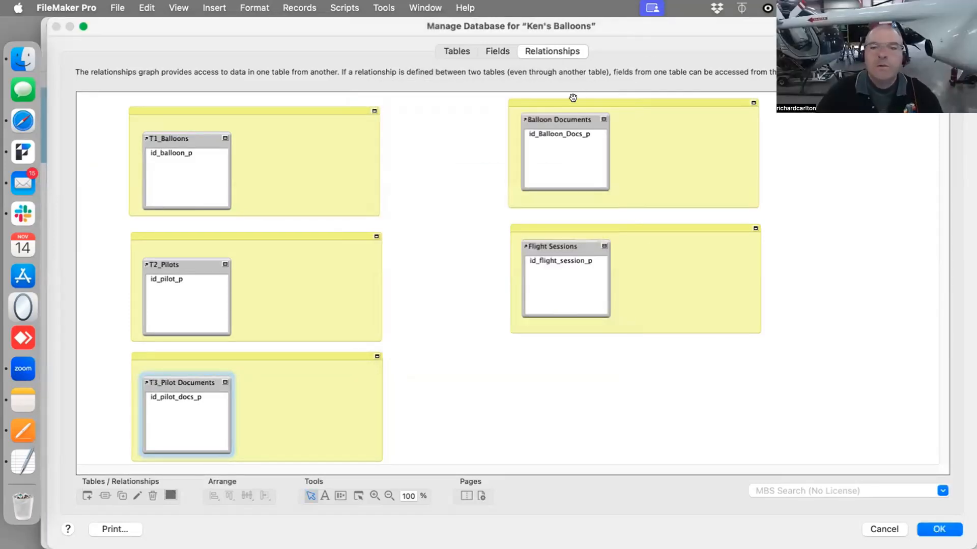
# Rename the Balloon Documents table occurrence to T4_Balloon Documents
pyautogui.doubleClick(566, 116)
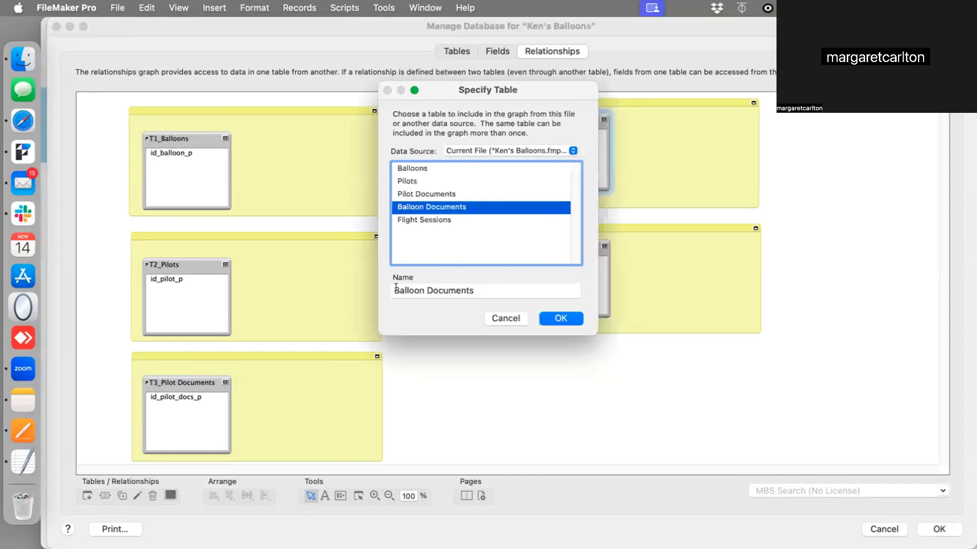
pyautogui.click(397, 288)
pyautogui.write('T')
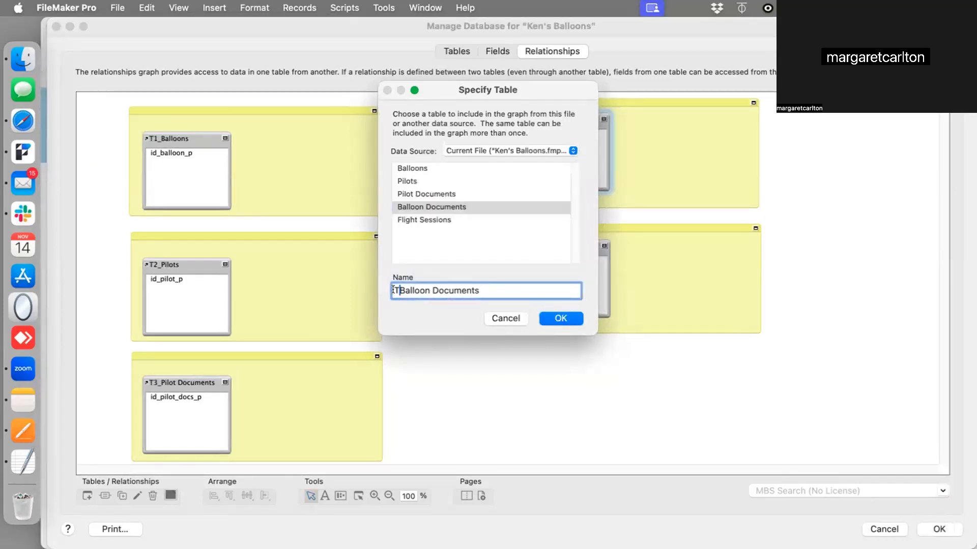
pyautogui.write('4_')
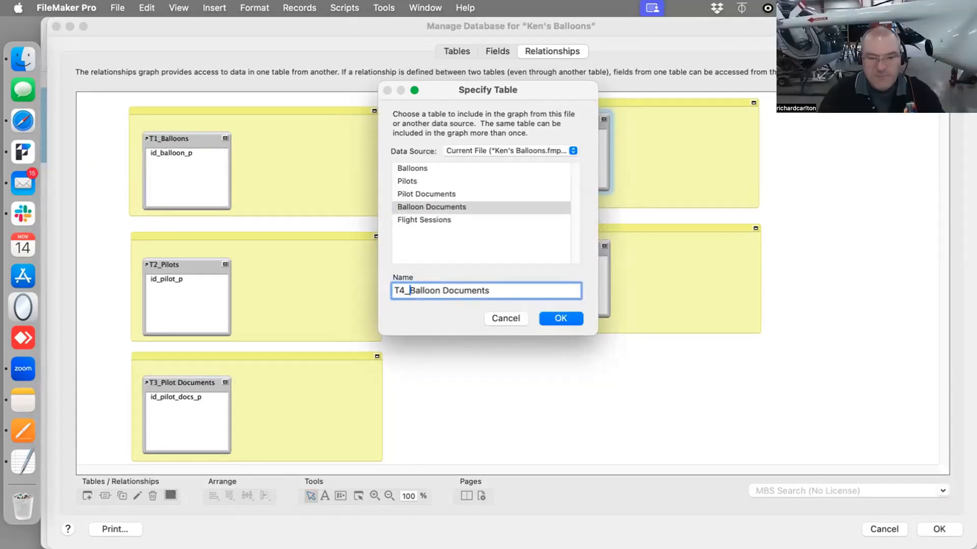
pyautogui.press('Return')
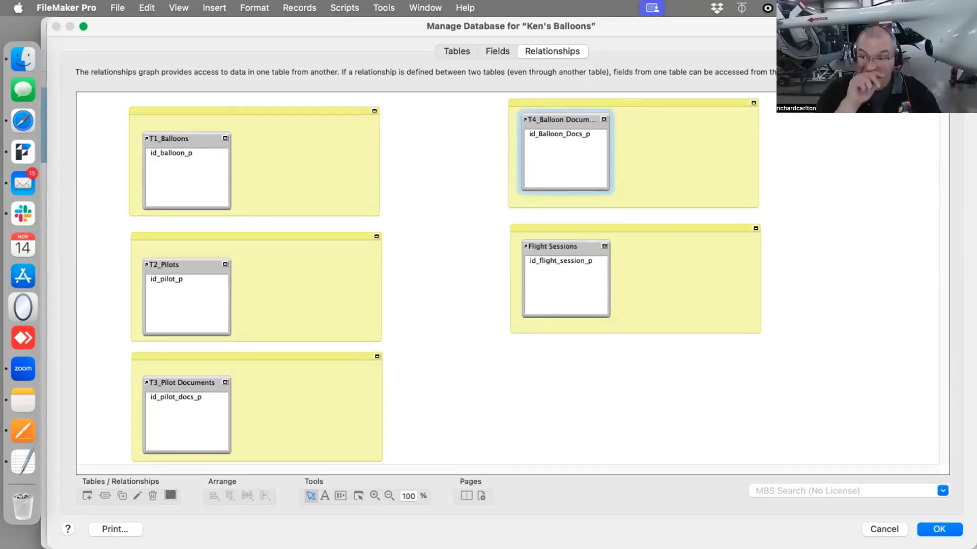
# Rename the Flight Sessions table occurrence to T5_Flight Sessions
pyautogui.doubleClick(553, 247)
pyautogui.press('Left')
pyautogui.write('T5_')
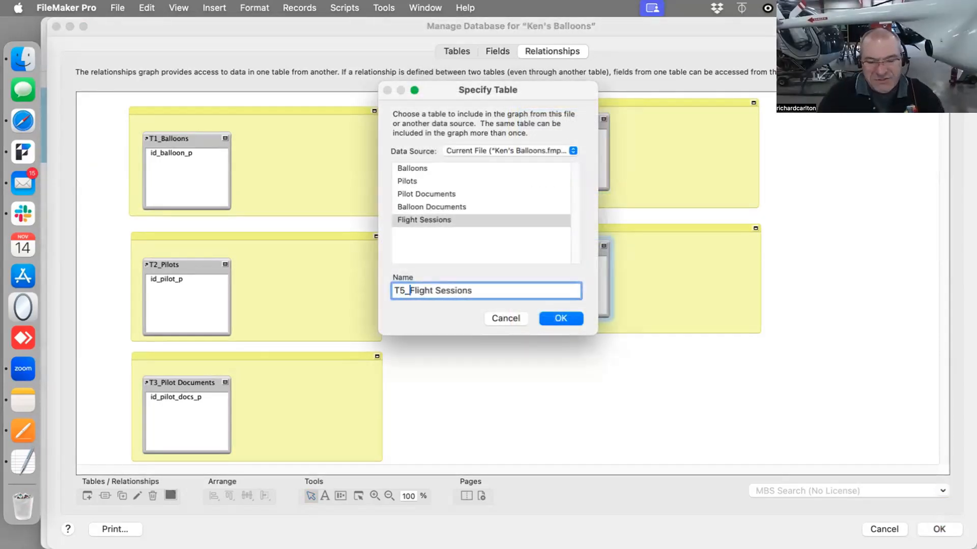
pyautogui.click(552, 318)
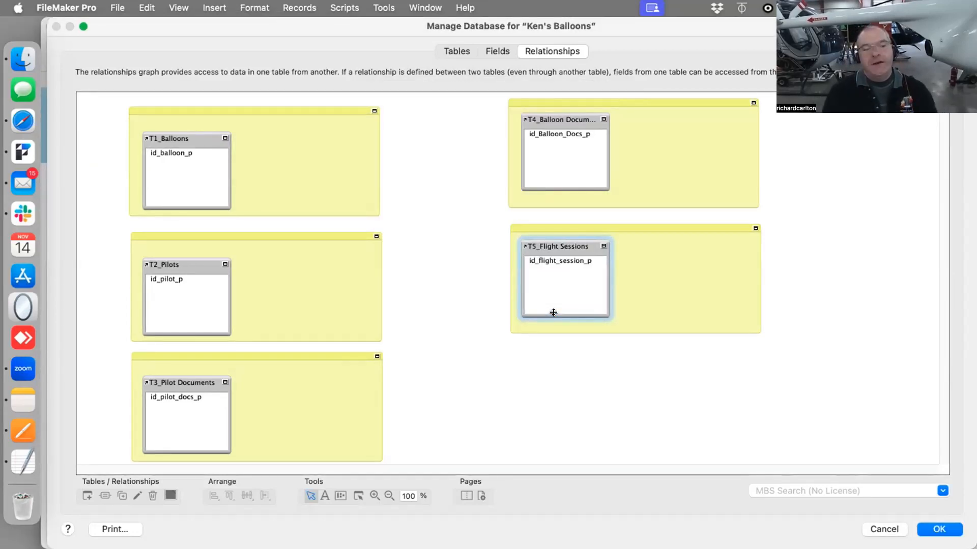
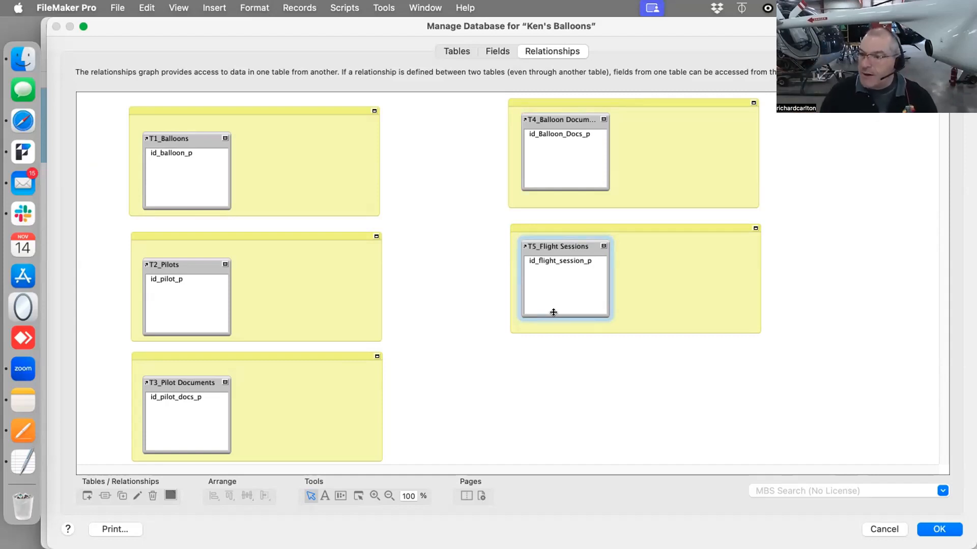
# Review the Anchor-Buoy relationship graph examples in the Pages reference document
pyautogui.moveTo(611, 29); pyautogui.dragTo(622, 468)
pyautogui.click(23, 431)
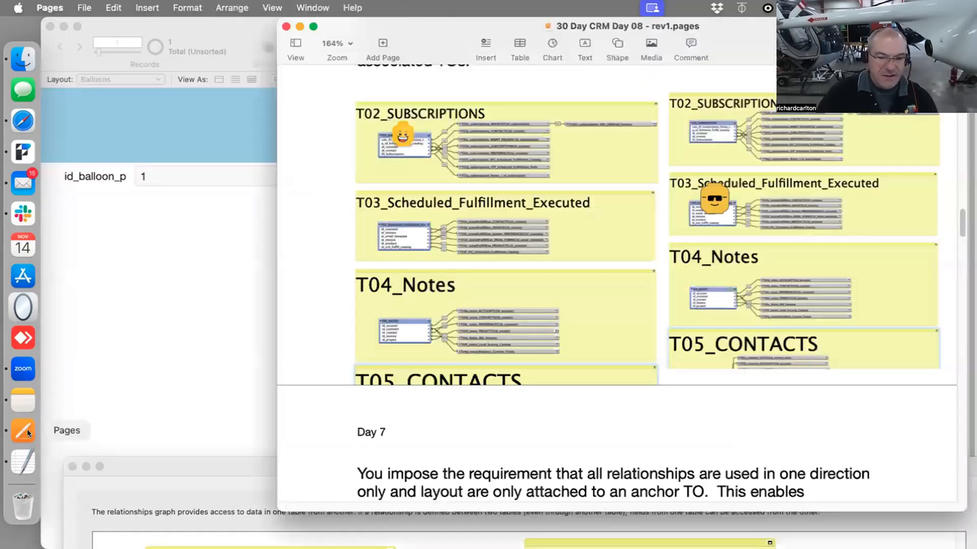
pyautogui.scroll(10, 522, 203)
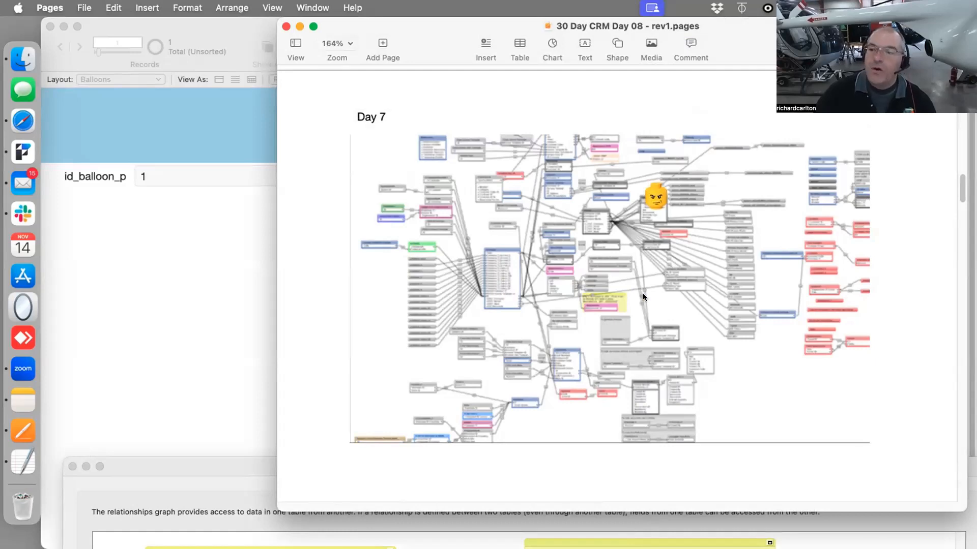
pyautogui.scroll(-2, 642, 294)
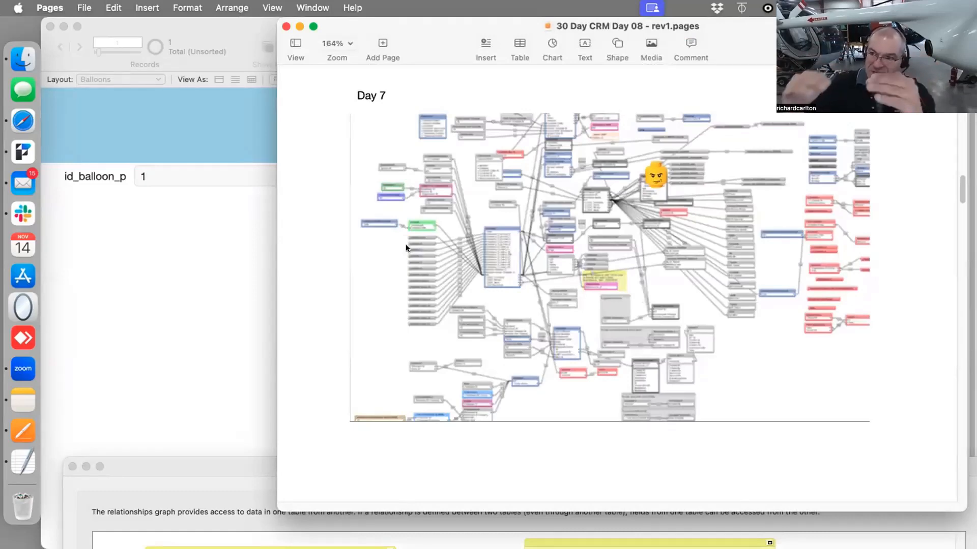
pyautogui.scroll(-10, 405, 245)
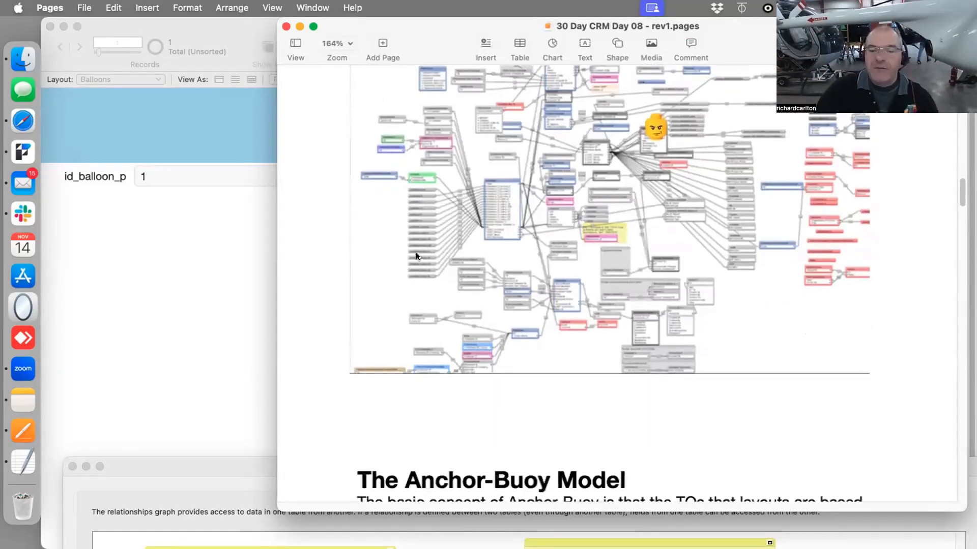
pyautogui.scroll(-5, 428, 284)
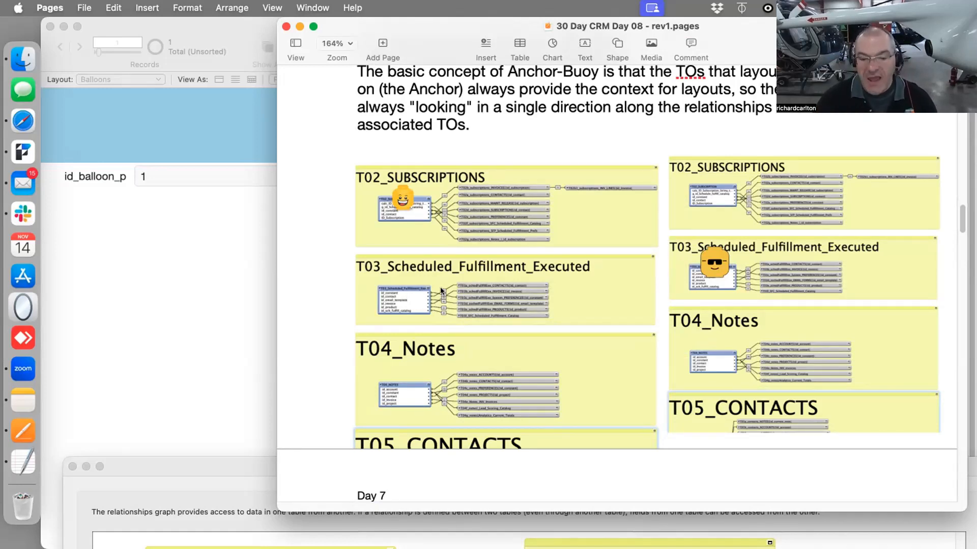
pyautogui.scroll(15, 441, 300)
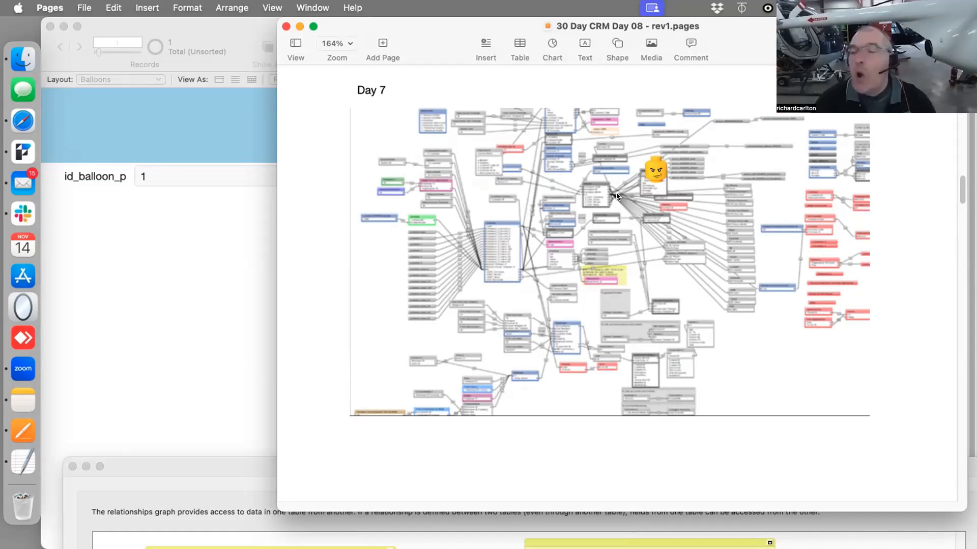
pyautogui.moveTo(185, 466); pyautogui.dragTo(194, 222)
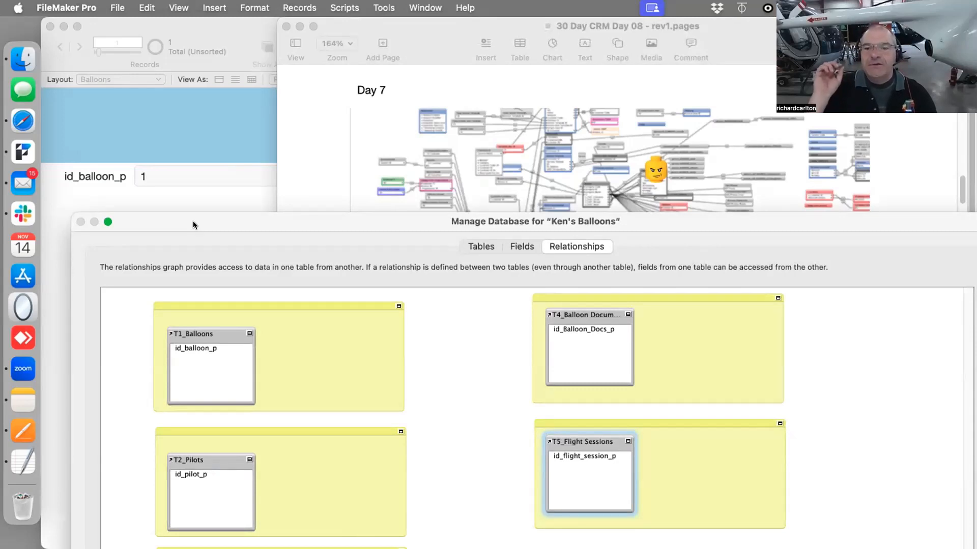
pyautogui.click(546, 177)
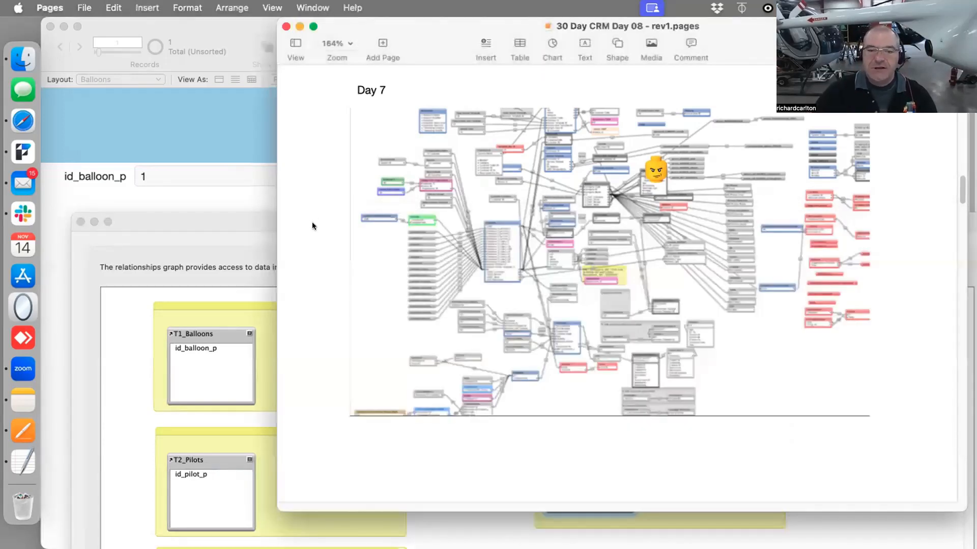
pyautogui.click(233, 225)
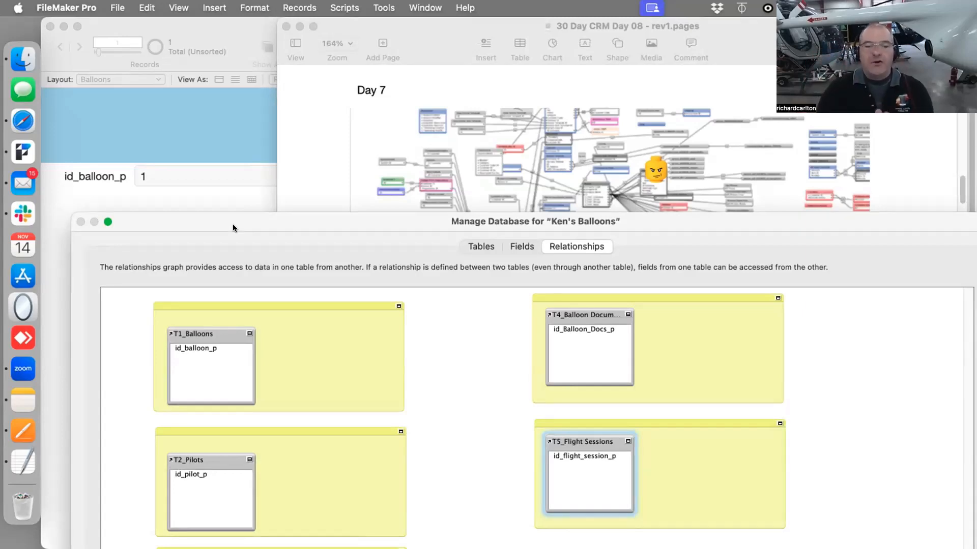
pyautogui.moveTo(274, 221); pyautogui.dragTo(273, 44)
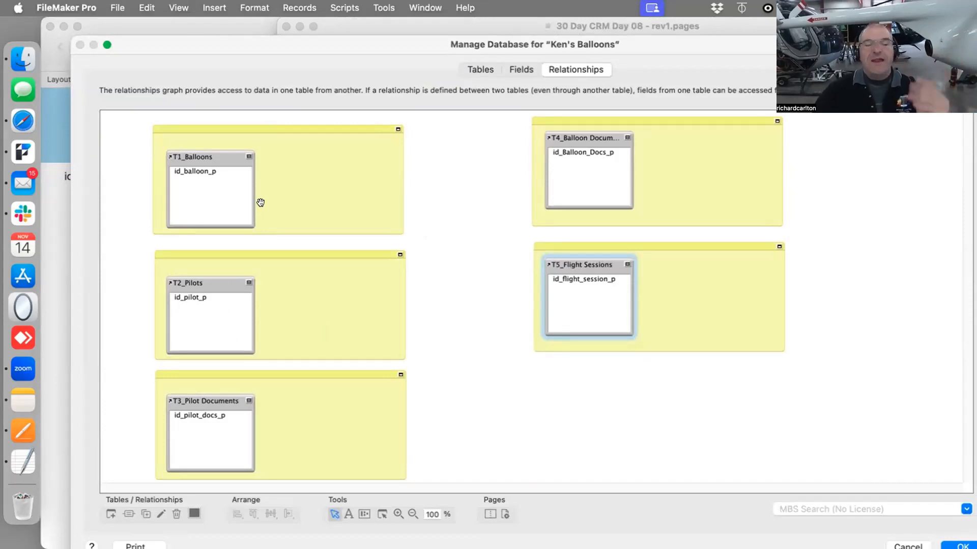
pyautogui.moveTo(294, 40); pyautogui.dragTo(262, 21)
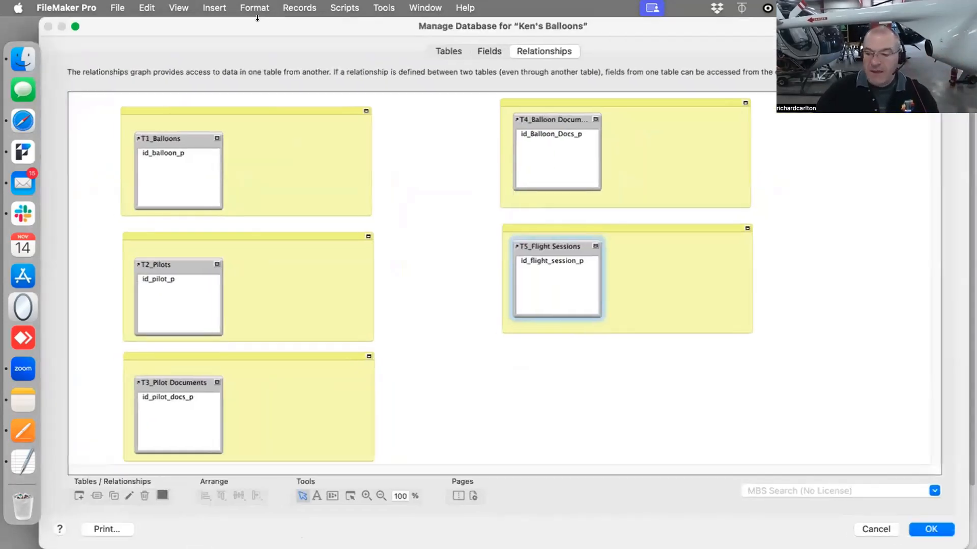
# Close the database manager, check the layout list, and open Manage Layouts
pyautogui.click(931, 524)
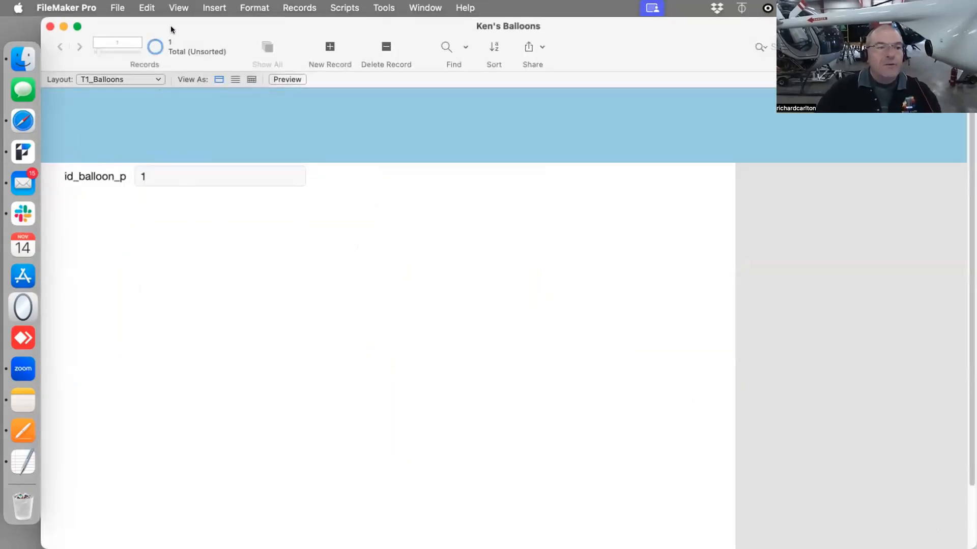
pyautogui.moveTo(172, 28); pyautogui.dragTo(280, 28)
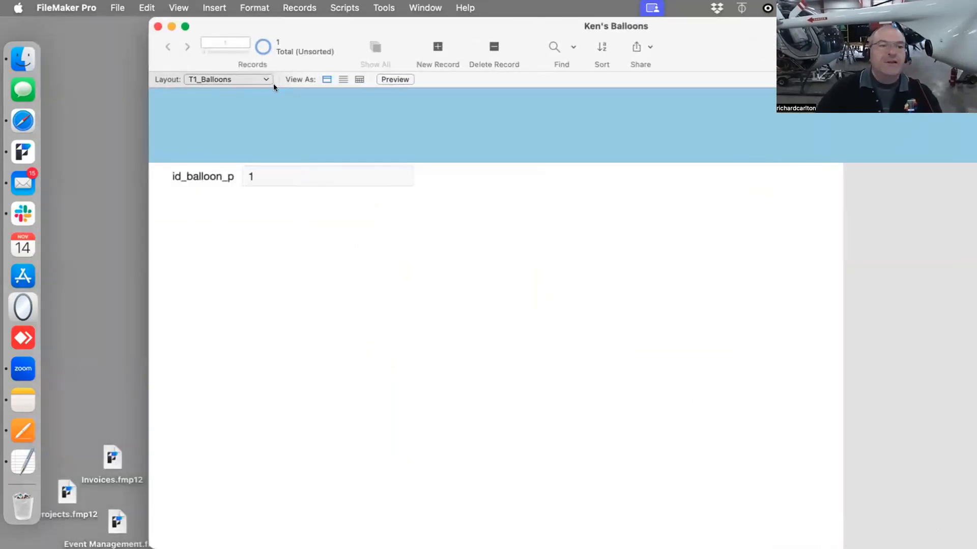
pyautogui.click(220, 77)
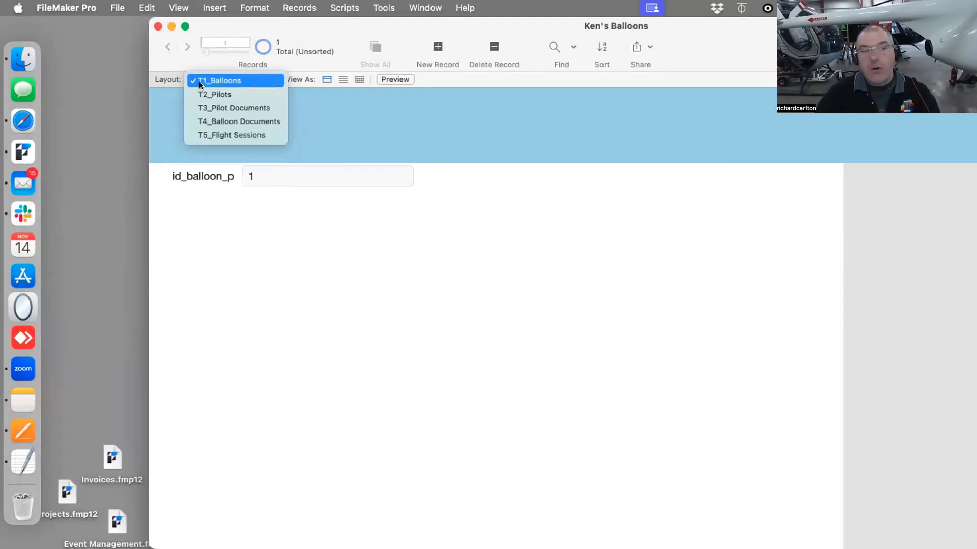
pyautogui.click(449, 299)
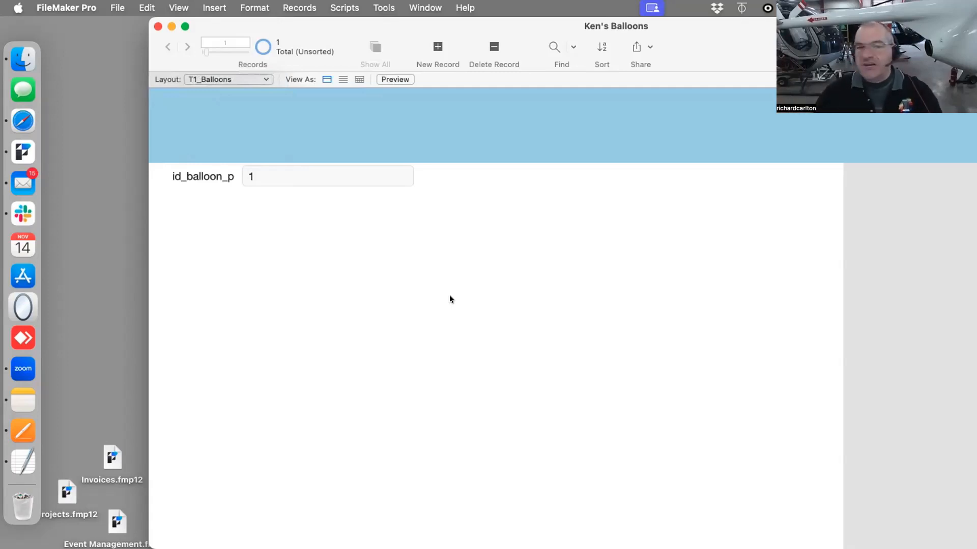
pyautogui.click(121, 7)
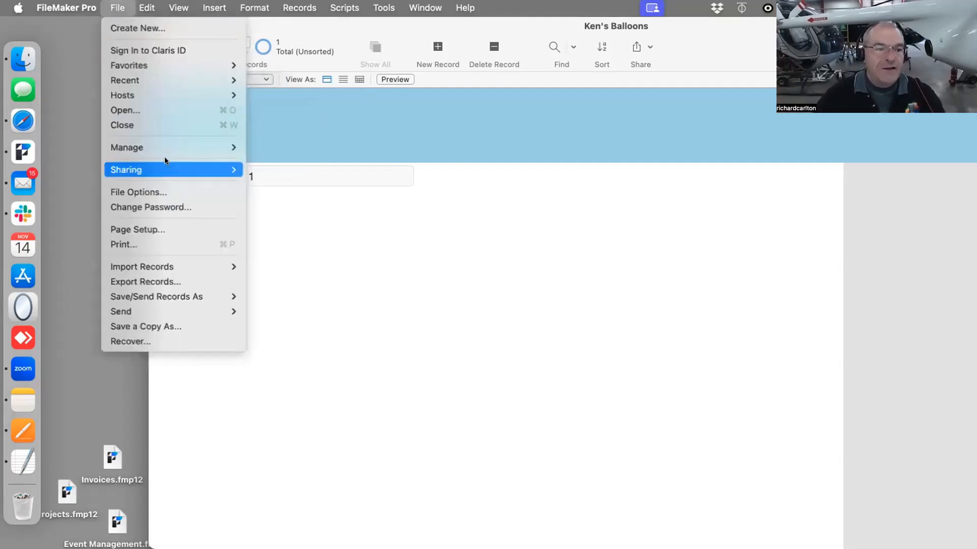
pyautogui.moveTo(164, 149)
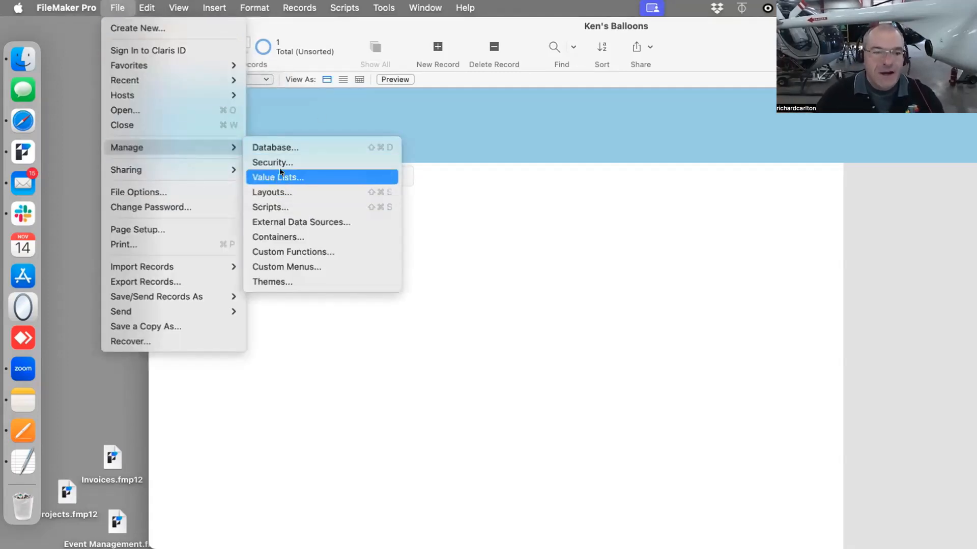
pyautogui.click(272, 192)
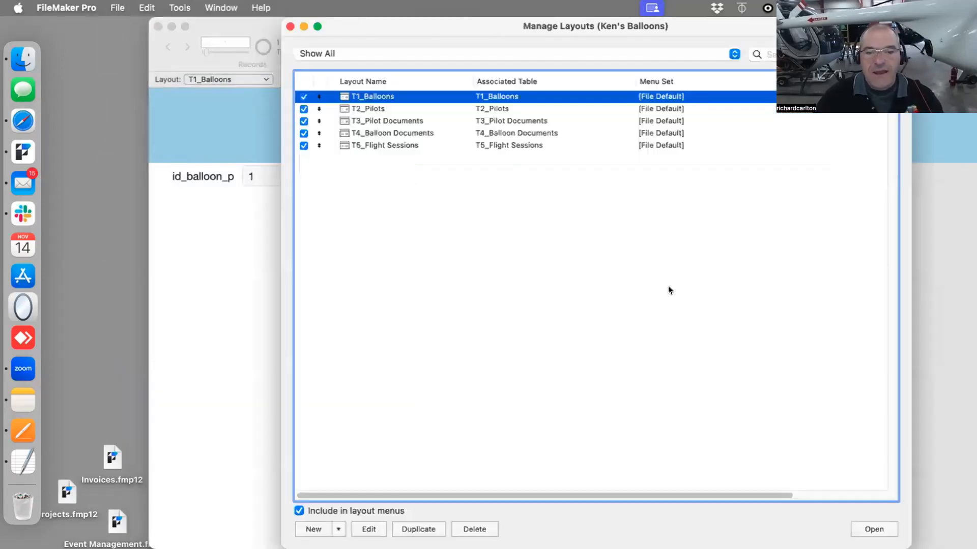
# Rename the T1_Balloons layout to L1_Balloons
pyautogui.doubleClick(382, 97)
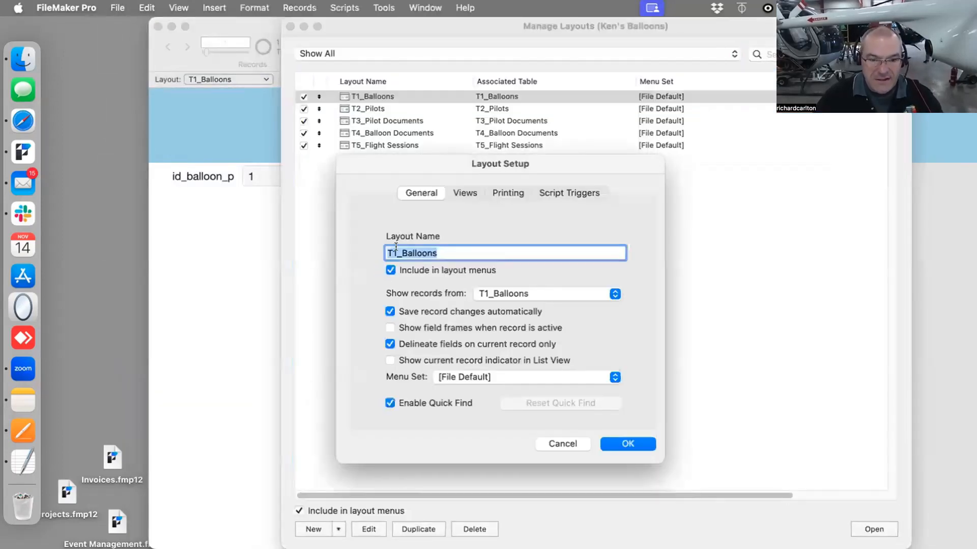
pyautogui.click(385, 251)
pyautogui.write('L')
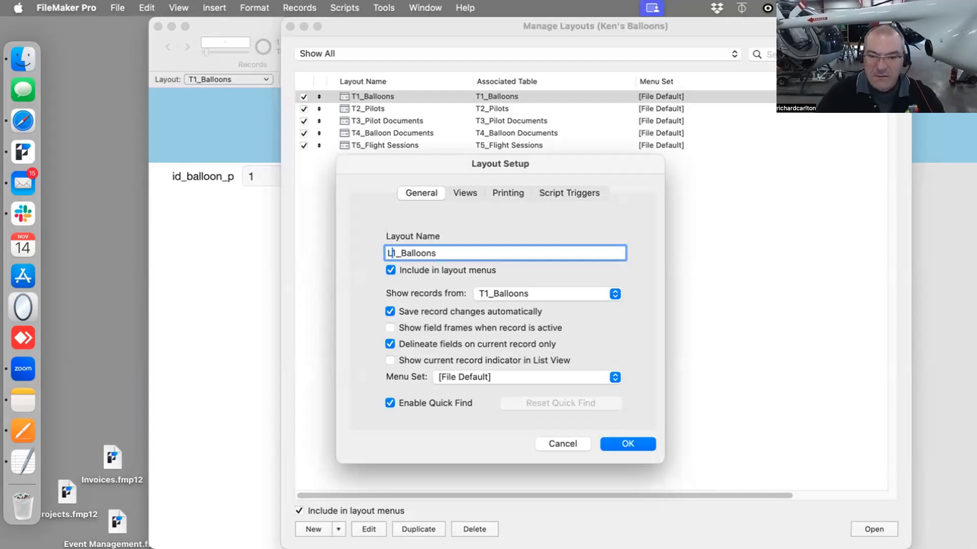
pyautogui.press('Return')
# Rename the T2_Pilots layout to L2_Pilots
pyautogui.doubleClick(356, 108)
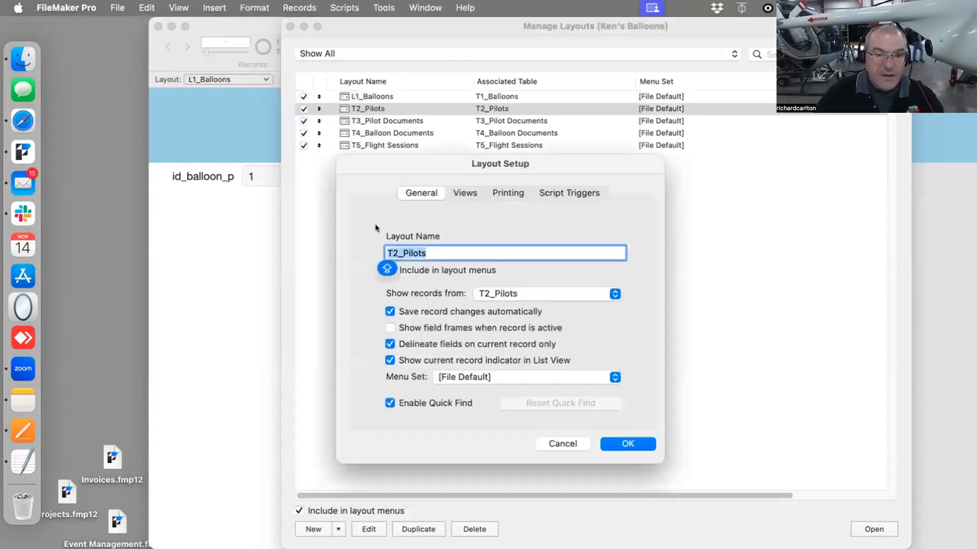
pyautogui.click(388, 250)
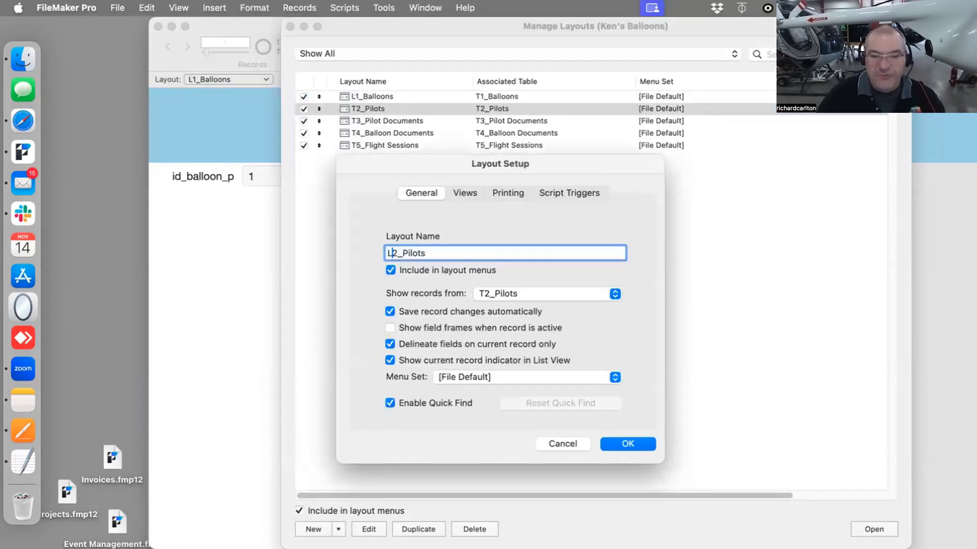
pyautogui.hotkey('shift', 'Right')
pyautogui.write('L')
pyautogui.click(629, 444)
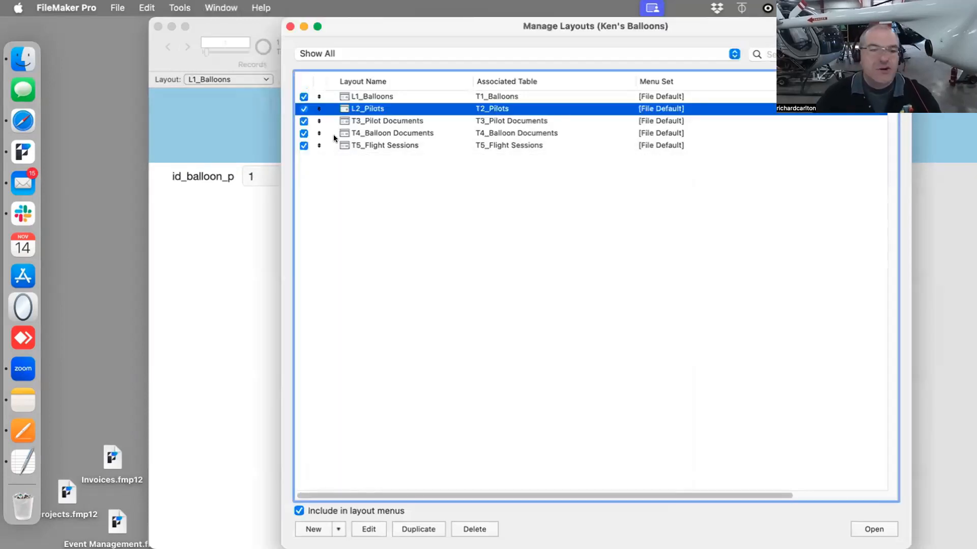
# Rename the T3_Pilot Documents layout to L3_Pilot Documents
pyautogui.doubleClick(359, 121)
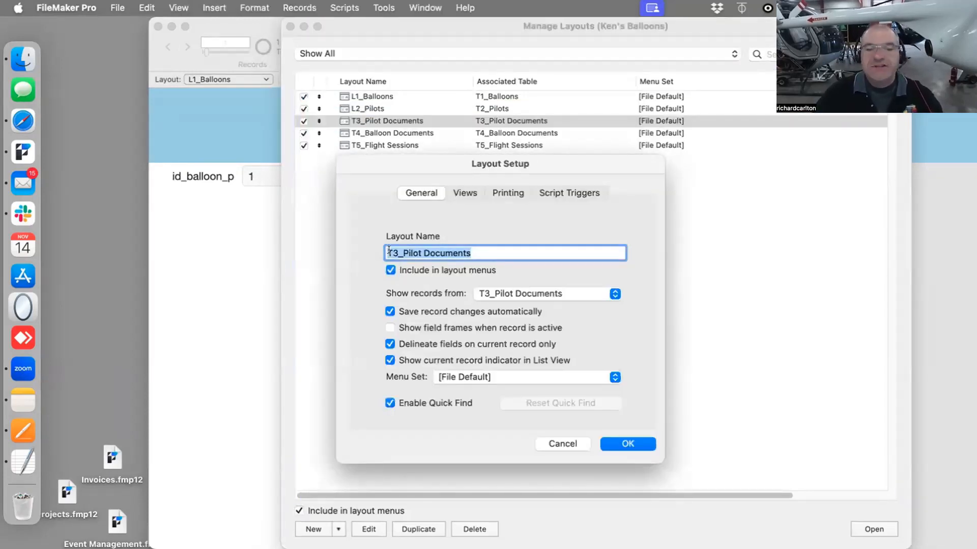
pyautogui.press('Left')
pyautogui.hotkey('shift', 'Right')
pyautogui.write('L')
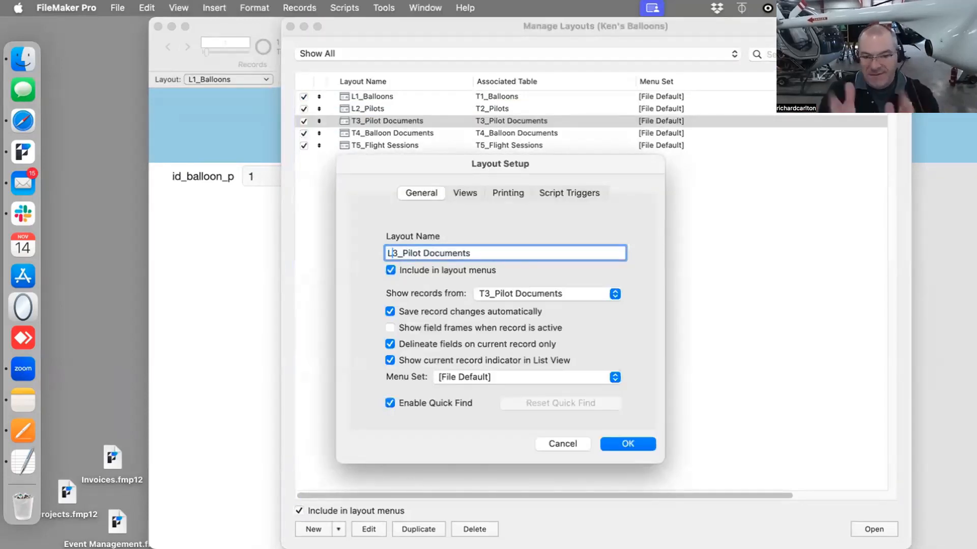
pyautogui.moveTo(399, 253); pyautogui.dragTo(376, 254)
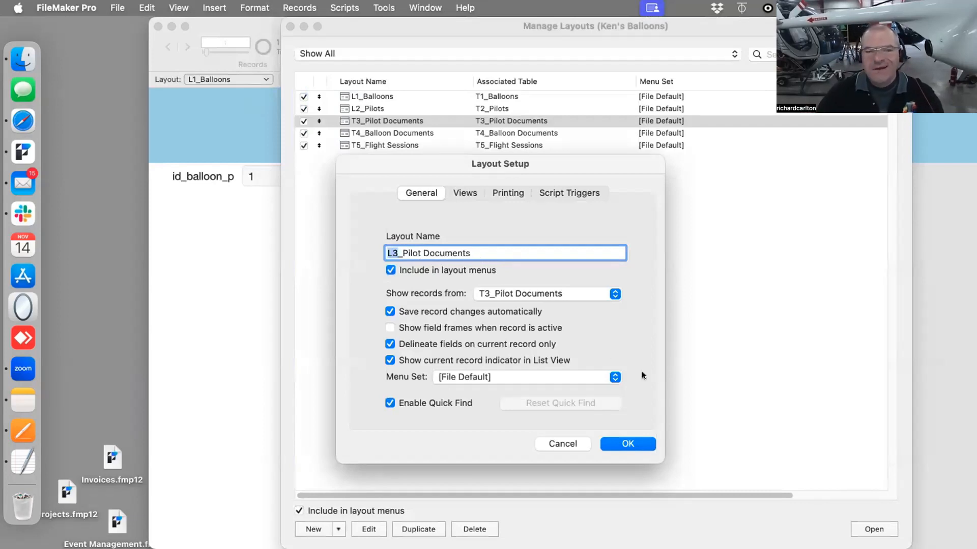
pyautogui.click(634, 447)
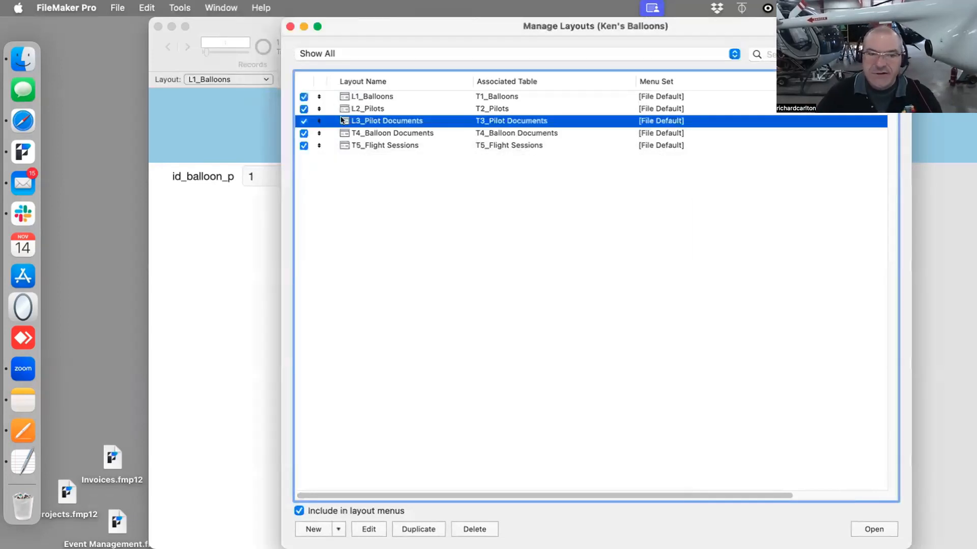
# Rename the remaining layouts to L4_Balloon Documents and L5_Flight Sessions and close Manage Layouts
pyautogui.doubleClick(352, 130)
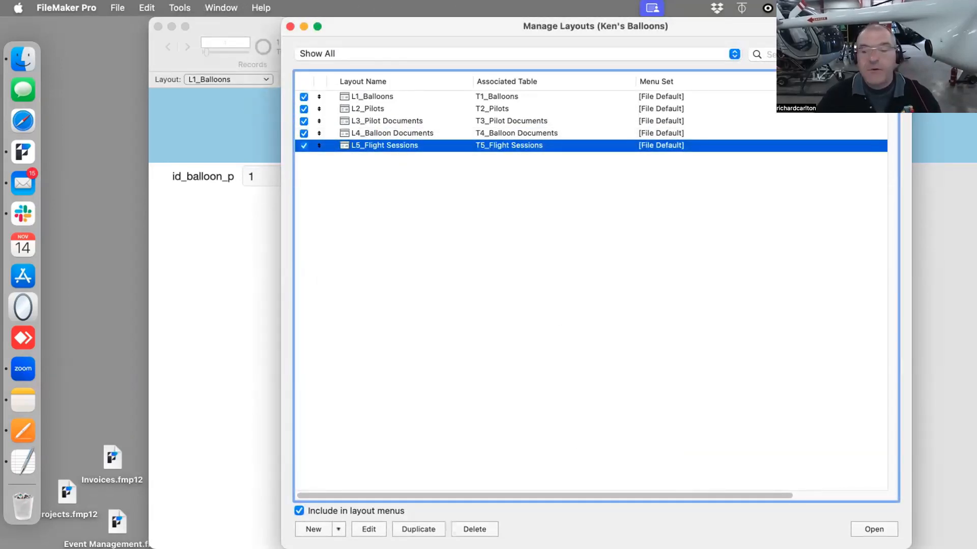
pyautogui.click(289, 26)
# Switch the L1_Balloons layout to Layout mode and delete its header part
pyautogui.press('super+l')
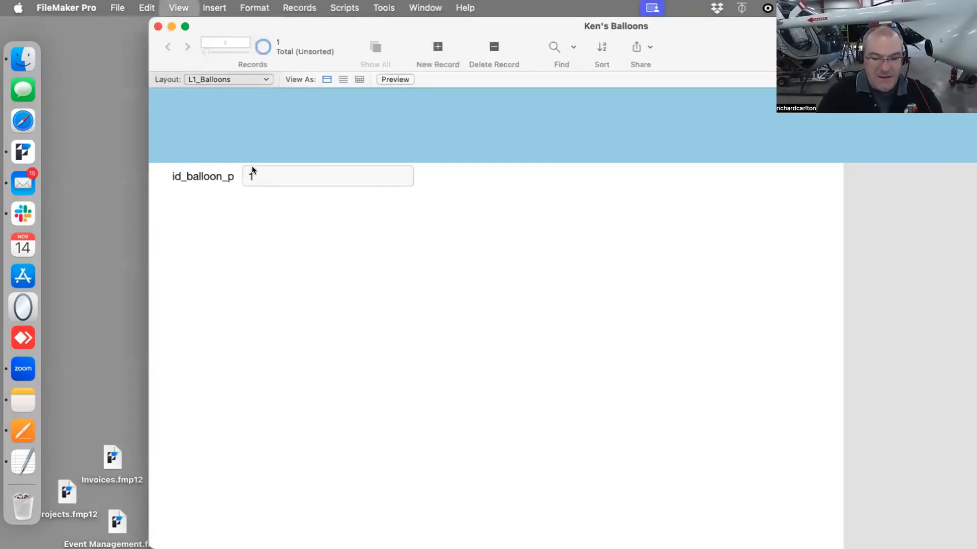
pyautogui.click(245, 137)
pyautogui.press('Delete')
# Duplicate the id_balloon_p field with its label three times, stacking the copies below
pyautogui.moveTo(480, 158); pyautogui.dragTo(404, 123)
pyautogui.press('super+d')
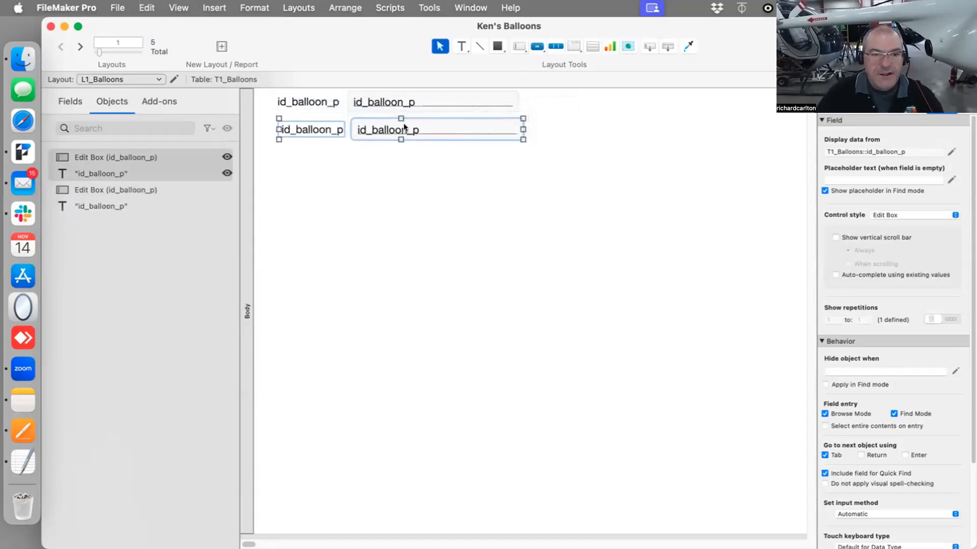
pyautogui.press('super+d')
pyautogui.moveTo(403, 158); pyautogui.dragTo(399, 183)
pyautogui.press('super+d')
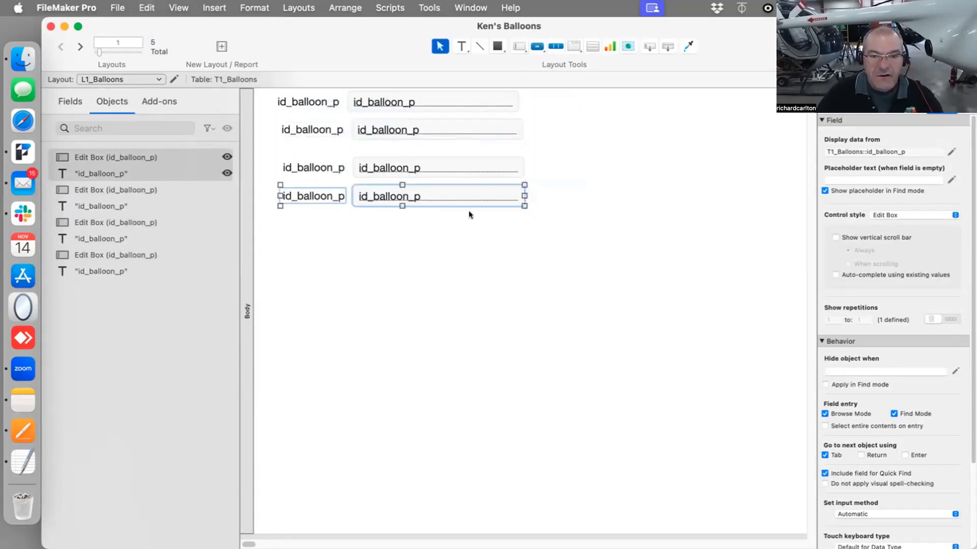
# Enlarge the bottom field into a tall box and move all the fields down the layout
pyautogui.click(469, 211)
pyautogui.click(490, 189)
pyautogui.moveTo(519, 200); pyautogui.dragTo(646, 279)
pyautogui.moveTo(696, 340); pyautogui.dragTo(275, 96)
pyautogui.moveTo(364, 106); pyautogui.dragTo(366, 160)
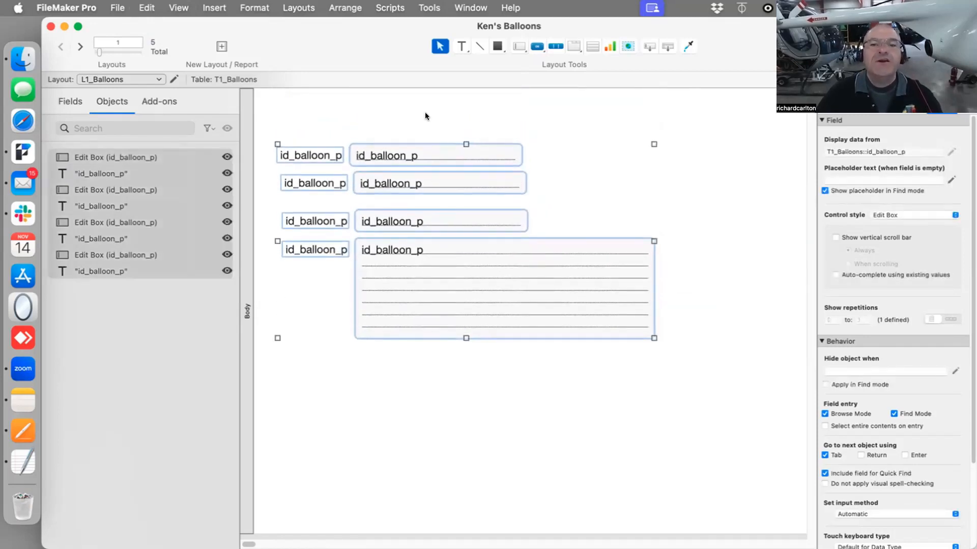
# Draw a three-segment button bar across the top of the layout and label the first segment Balloons
pyautogui.click(557, 45)
pyautogui.moveTo(277, 99); pyautogui.dragTo(672, 128)
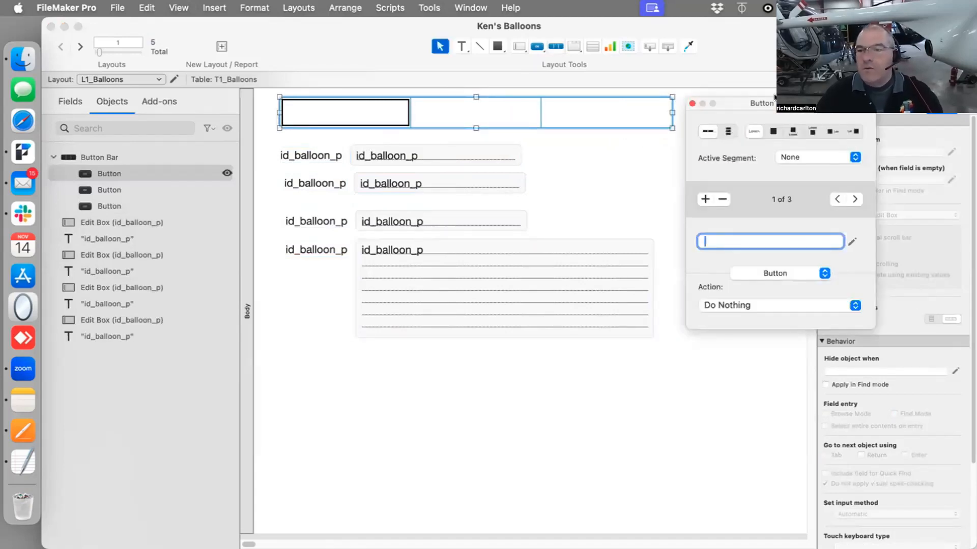
pyautogui.moveTo(763, 115); pyautogui.dragTo(624, 175)
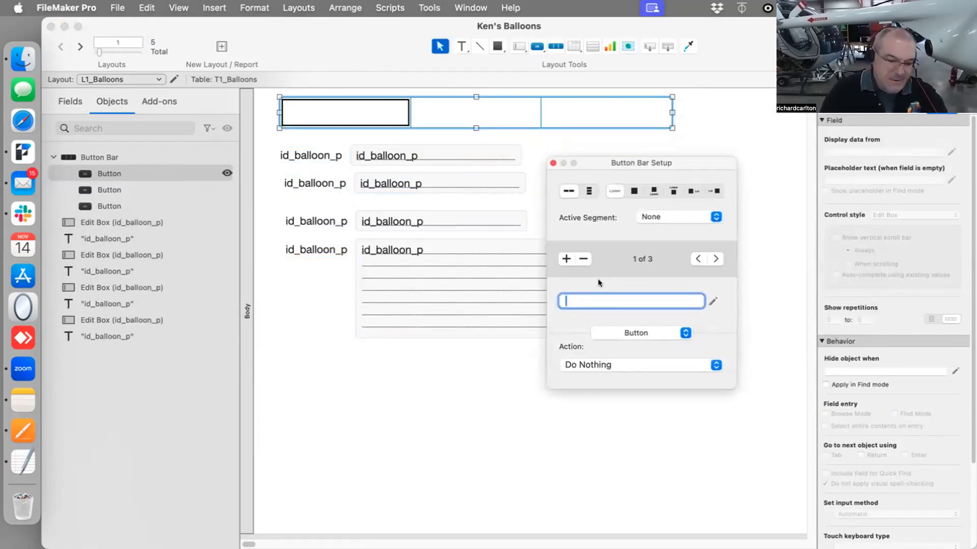
pyautogui.write('Balloons')
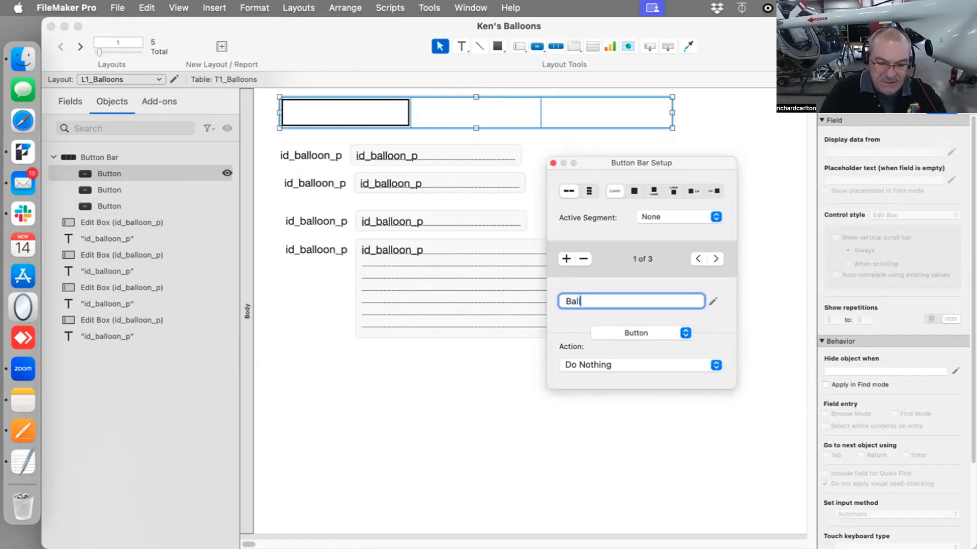
# Label the second button bar segment Pilots and the third Flight Sessions, then close the button bar setup
pyautogui.click(715, 259)
pyautogui.write('Pilot')
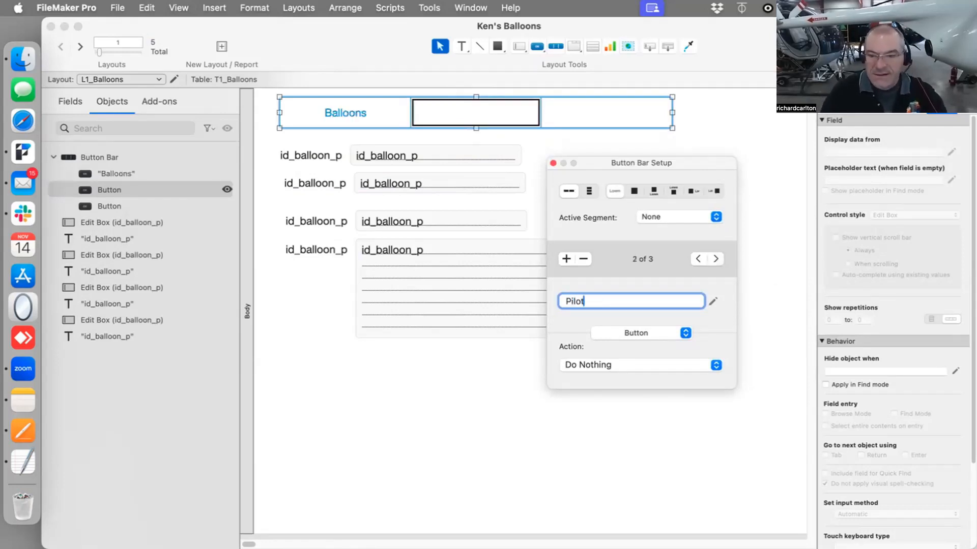
pyautogui.write('s')
pyautogui.click(714, 258)
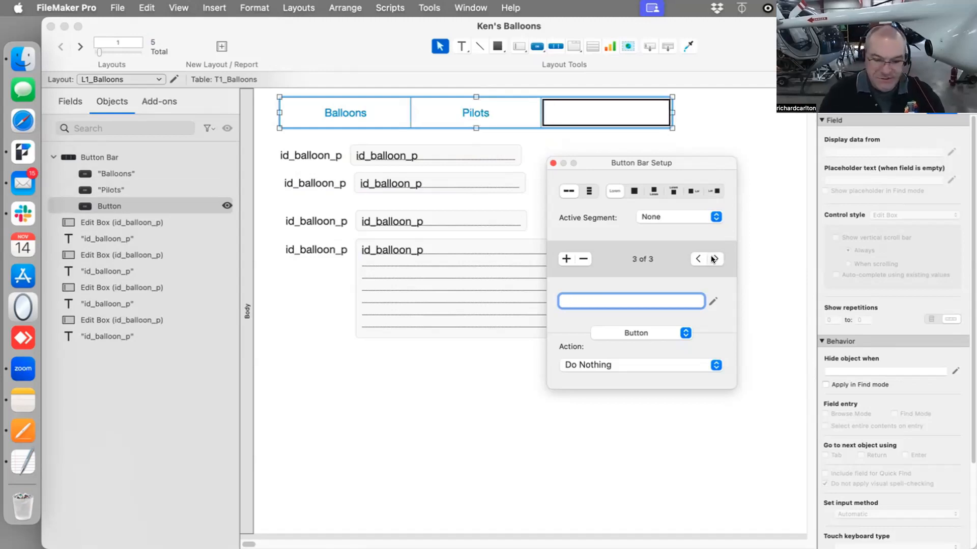
pyautogui.write('Flight Se')
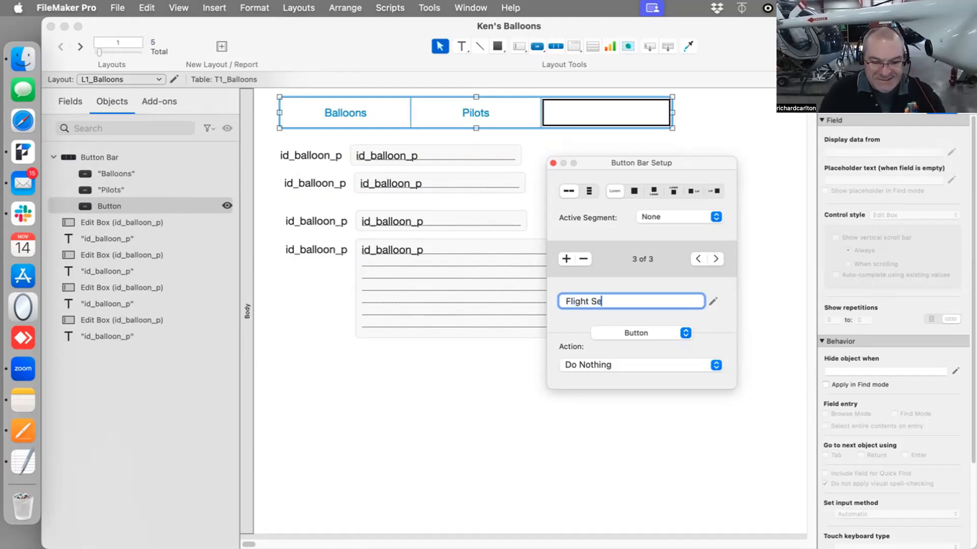
pyautogui.write('ssions')
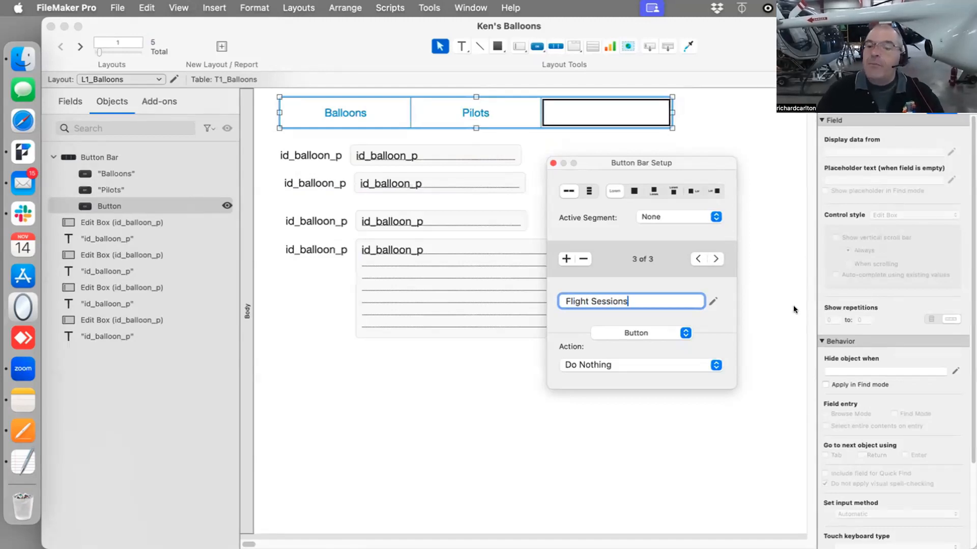
pyautogui.click(790, 302)
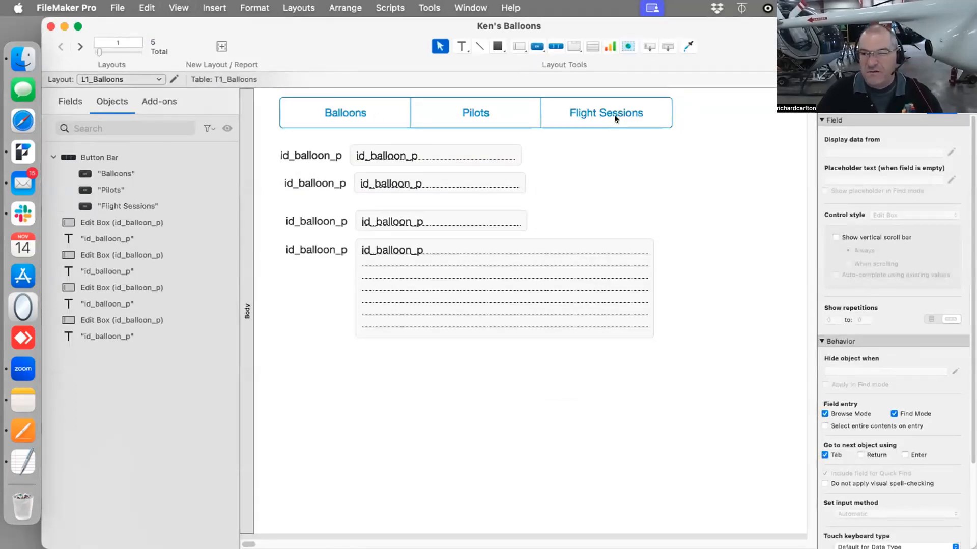
# Open the Big Valley Aviation solution from recent files and browse its home screen and module layouts as an example
pyautogui.click(115, 7)
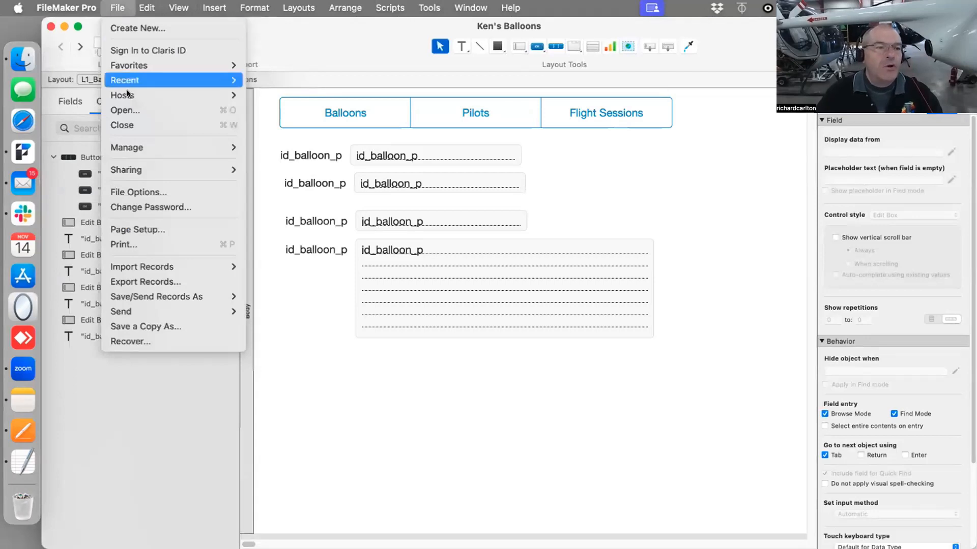
pyautogui.moveTo(127, 81)
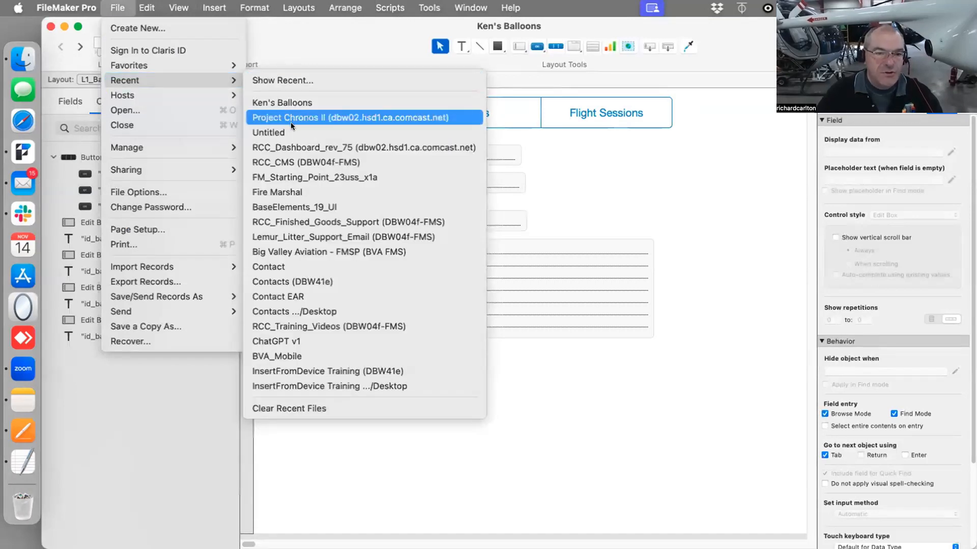
pyautogui.click(352, 252)
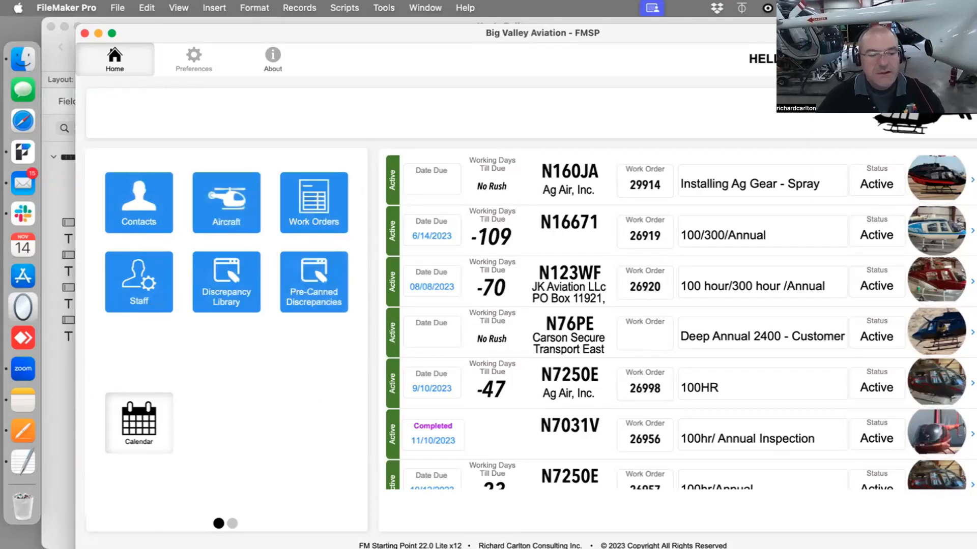
pyautogui.click(222, 206)
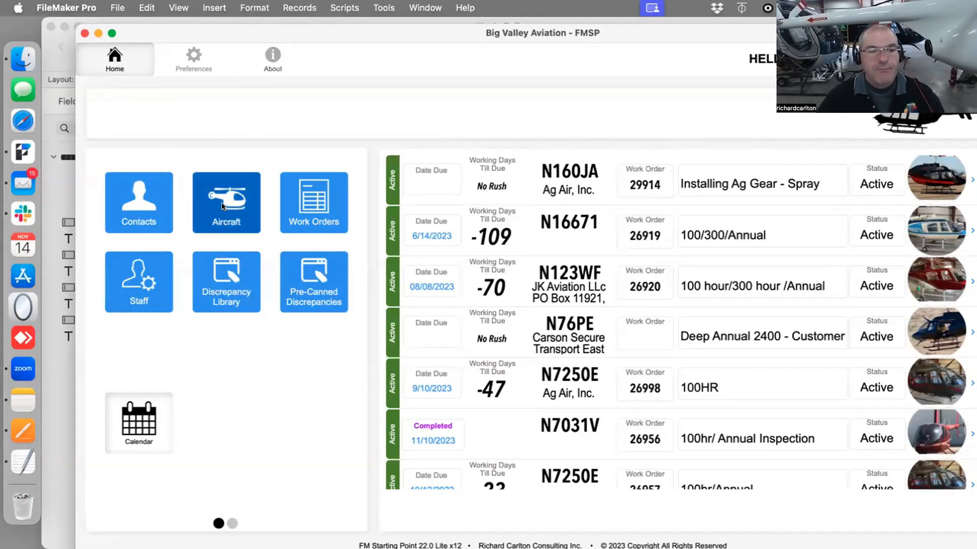
pyautogui.click(299, 203)
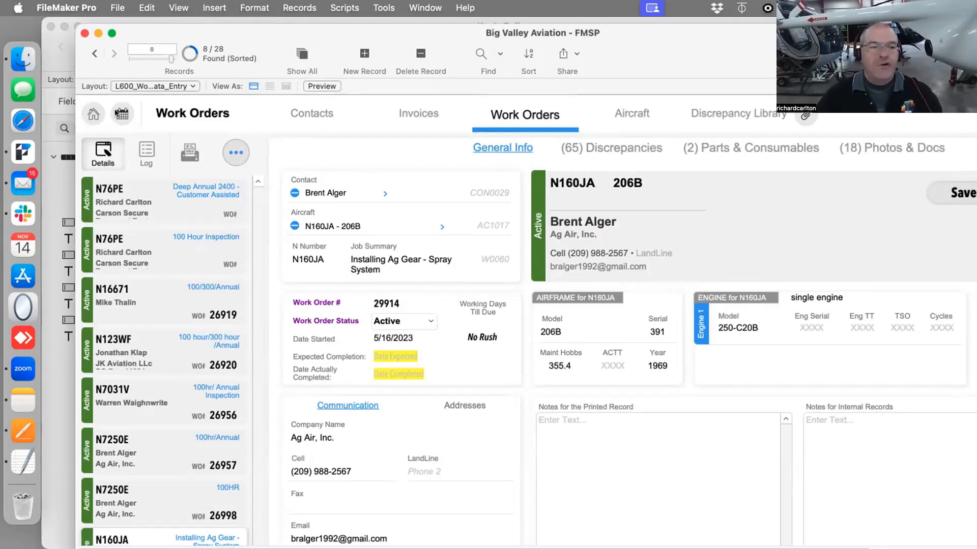
pyautogui.click(92, 116)
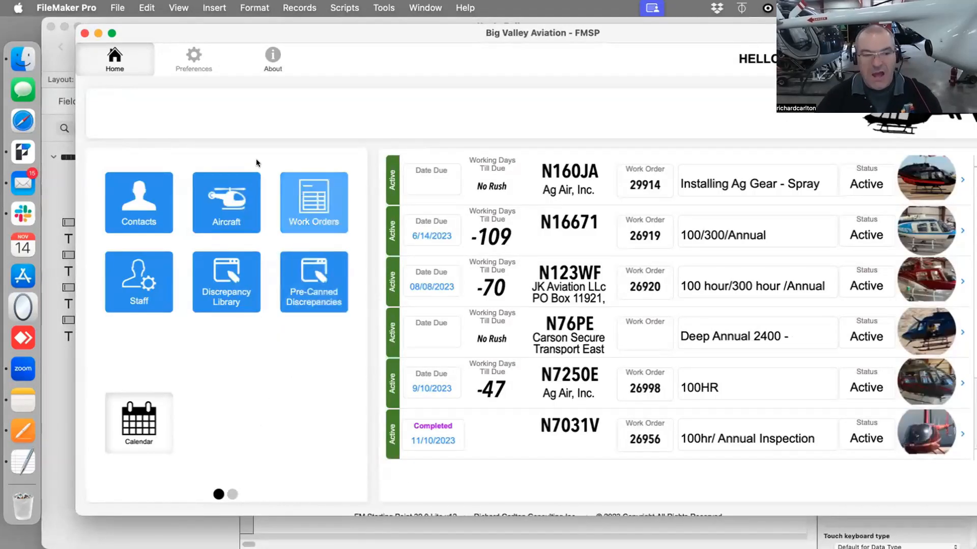
pyautogui.click(232, 494)
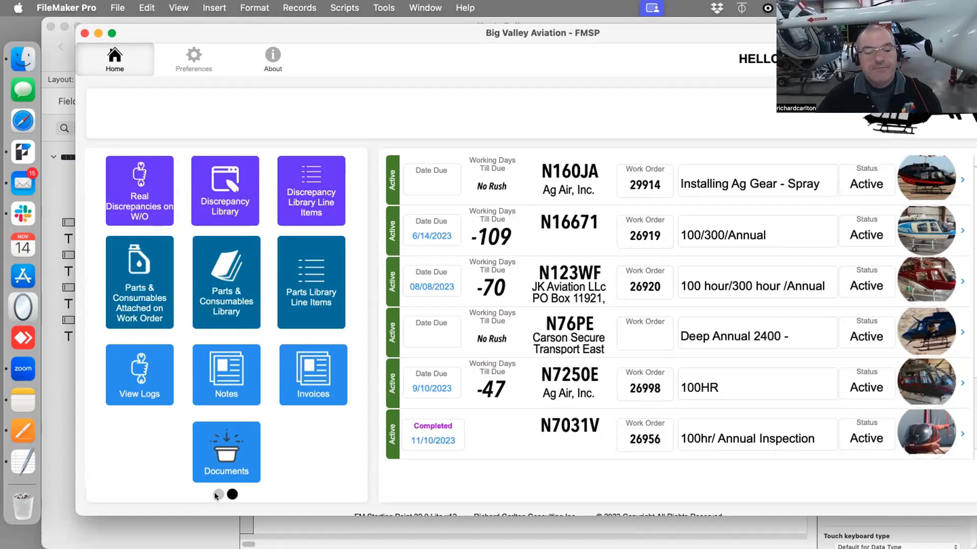
pyautogui.click(218, 493)
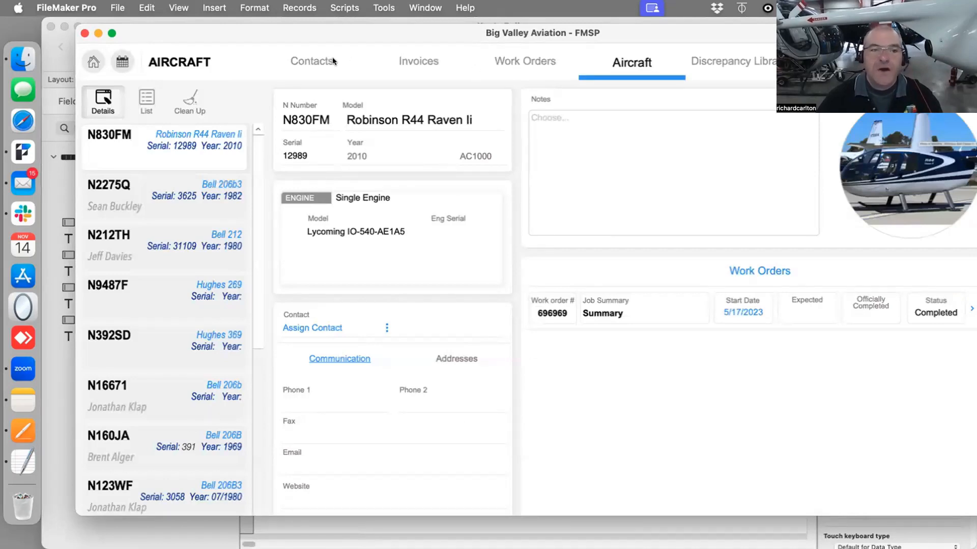
pyautogui.click(112, 33)
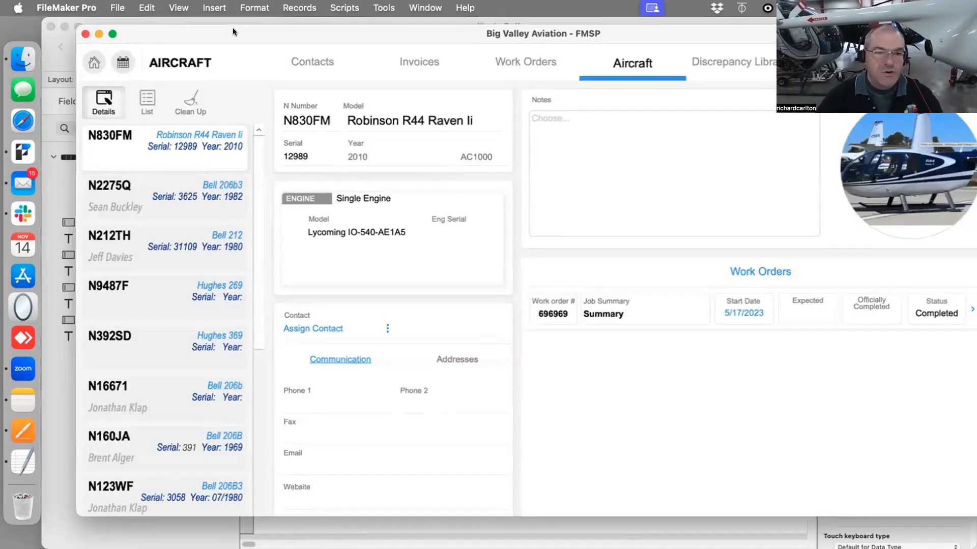
pyautogui.click(490, 120)
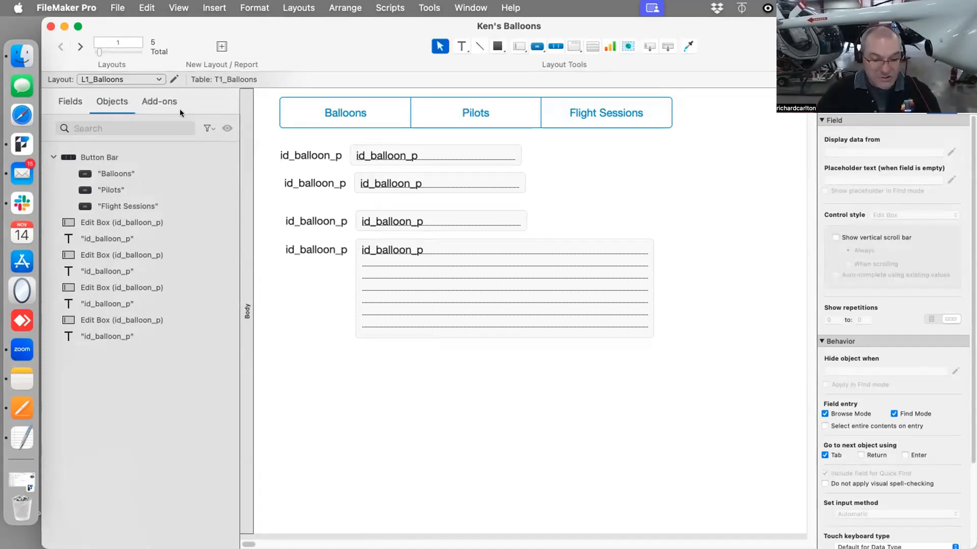
# Open the relationships graph, then view an example of a tangled relationship graph in a Pages document
pyautogui.press('super+shift+d')
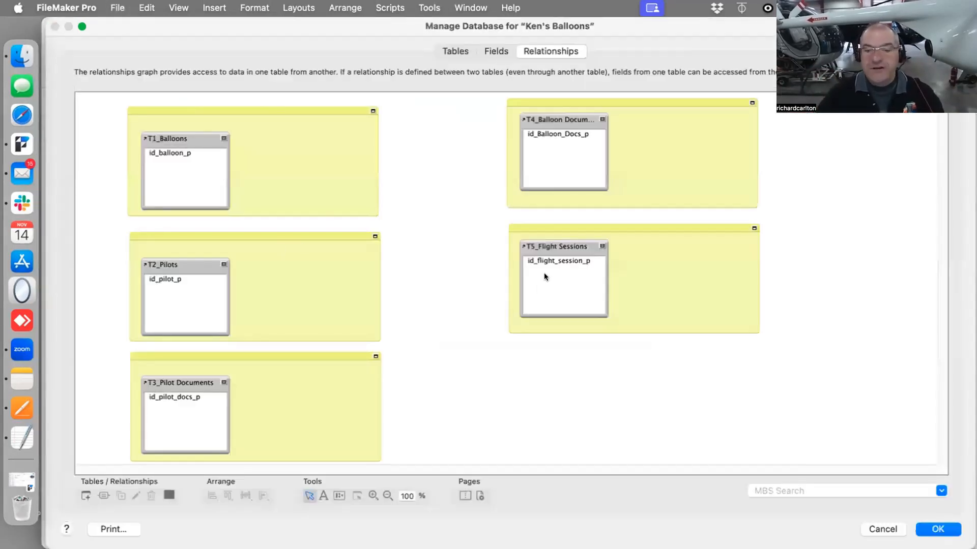
pyautogui.moveTo(555, 260)
pyautogui.mouseDown()
pyautogui.moveTo(460, 250)
pyautogui.moveTo(177, 152)
pyautogui.moveTo(568, 273)
pyautogui.moveTo(545, 262)
pyautogui.mouseUp()
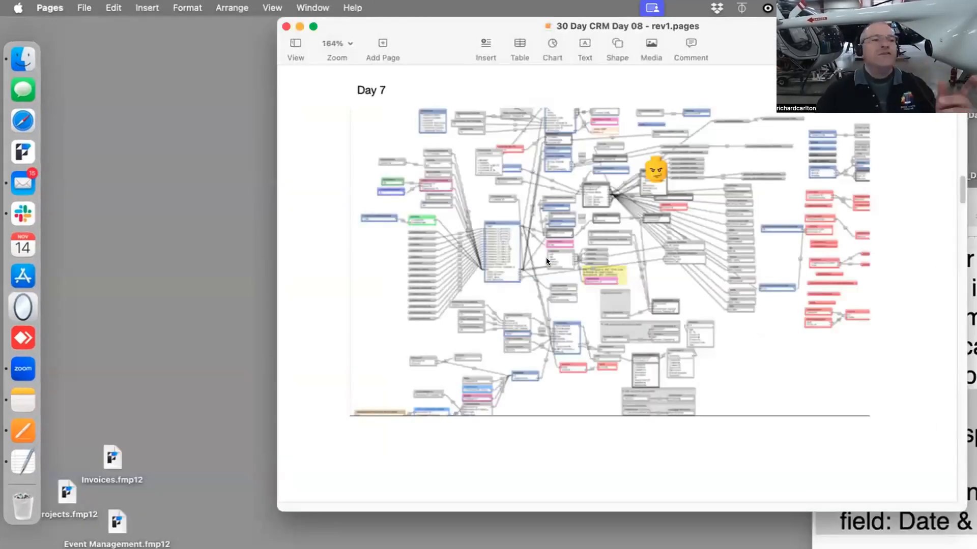
pyautogui.click(545, 271)
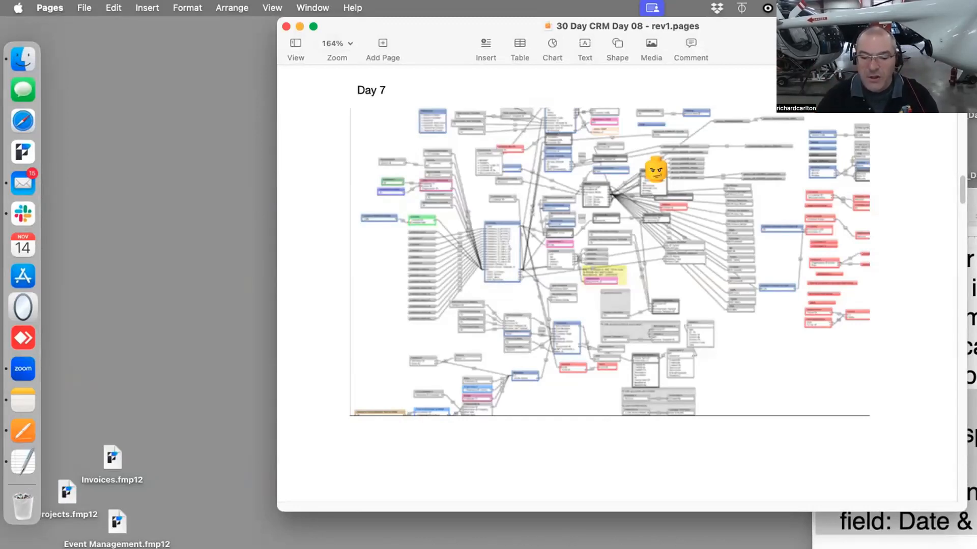
pyautogui.click(96, 351)
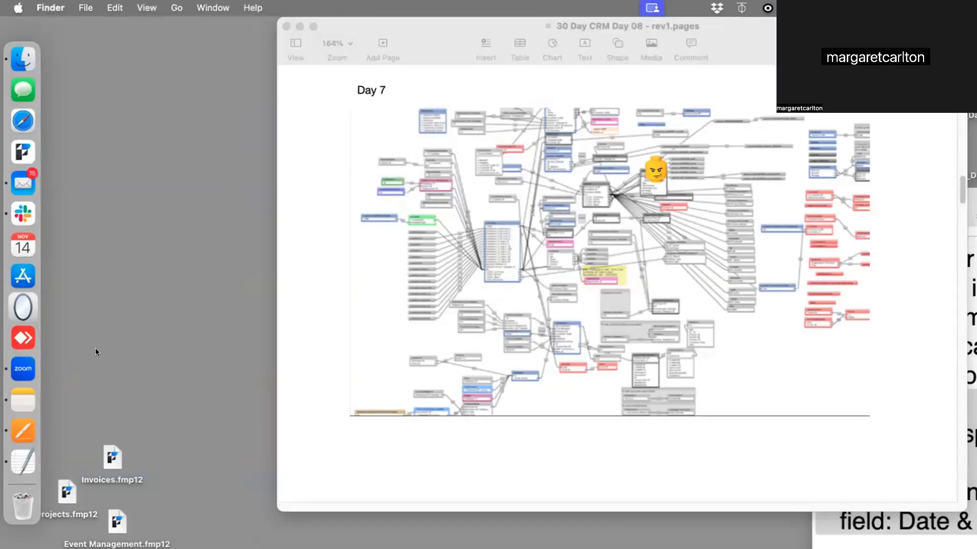
pyautogui.moveTo(799, 25); pyautogui.dragTo(466, 5)
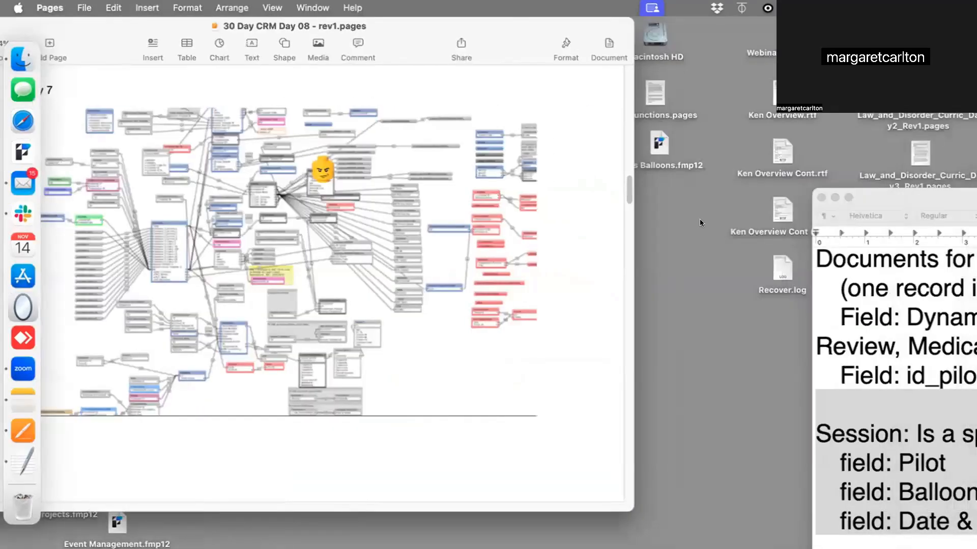
# Open the Ken's Balloons file from the desktop and view the balloon layout in Browse mode
pyautogui.click(662, 144)
pyautogui.doubleClick(657, 141)
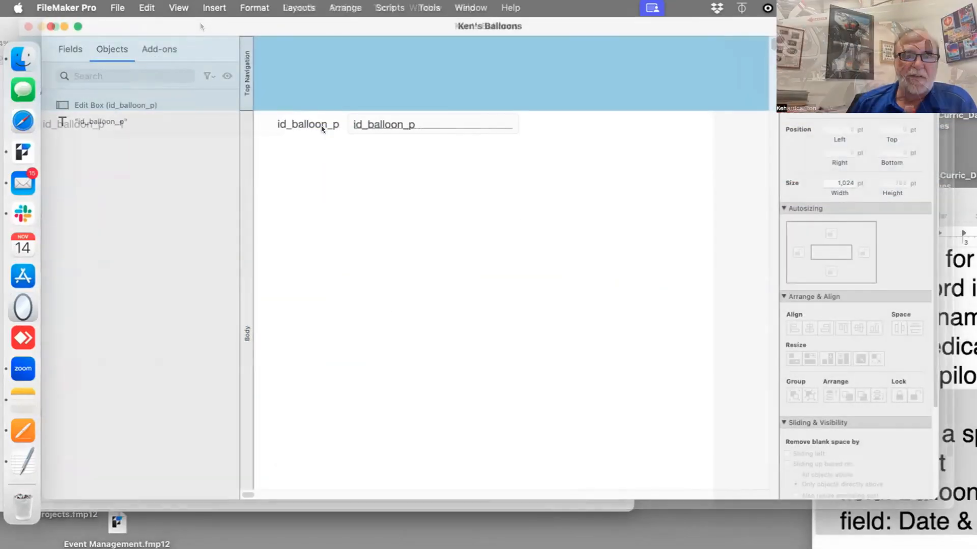
pyautogui.press('super+a')
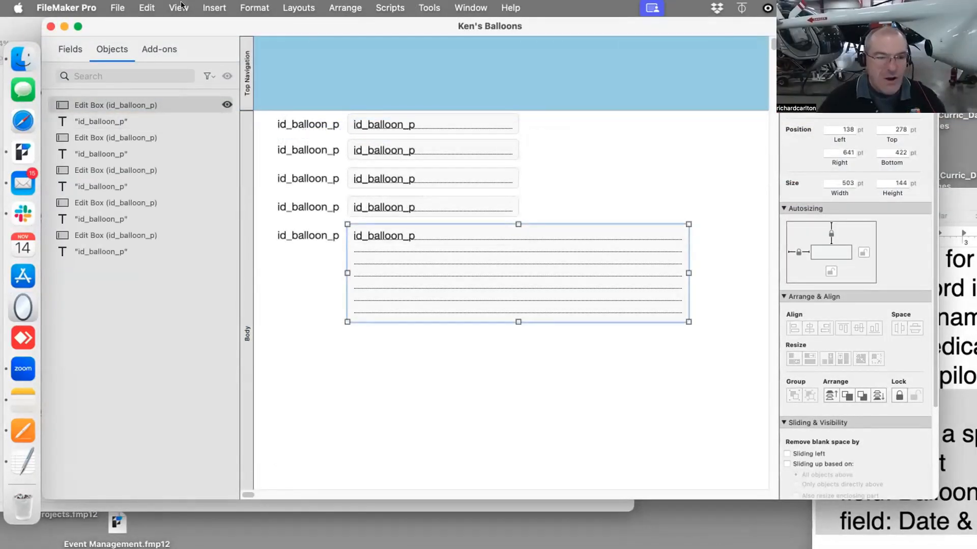
pyautogui.click(115, 8)
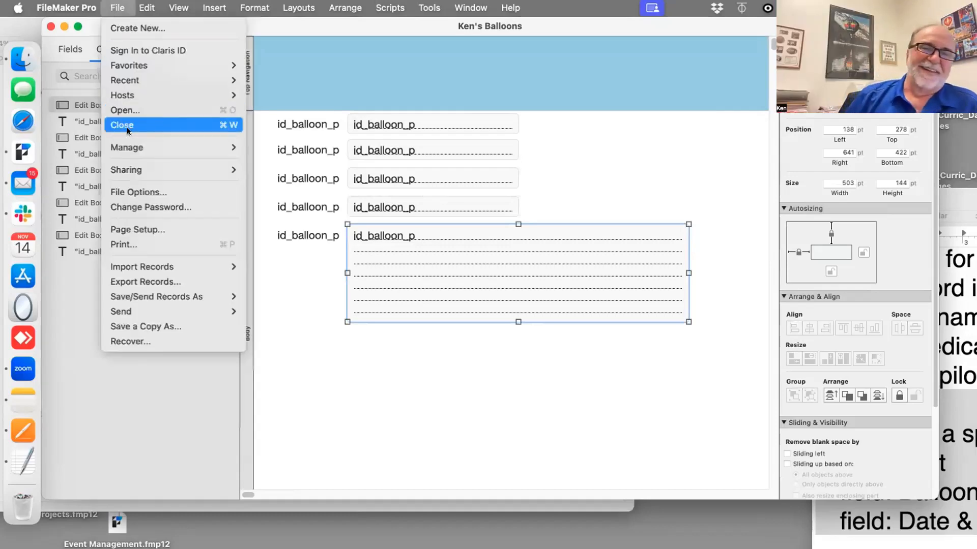
pyautogui.moveTo(165, 147)
pyautogui.click(285, 147)
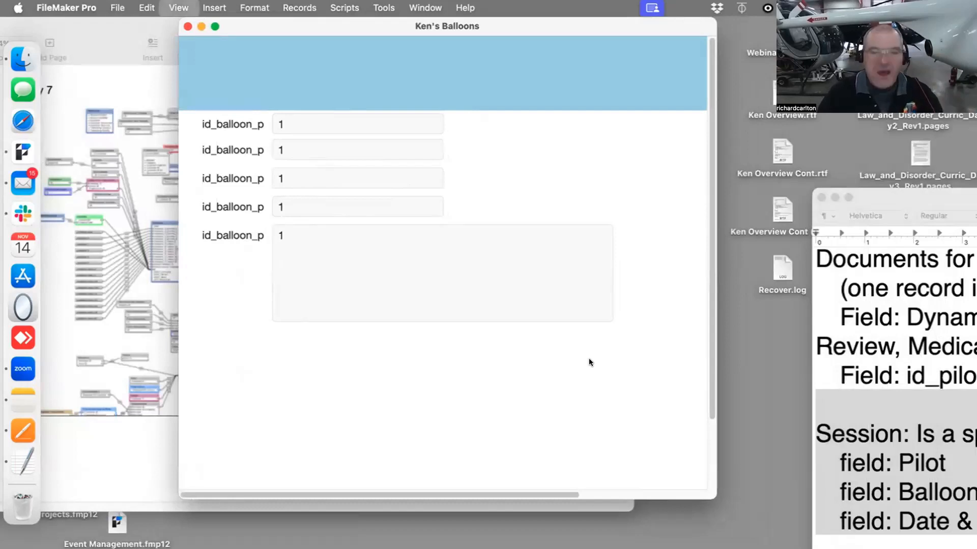
# Add a Flight Sessions table occurrence beside T1_Balloons in the relationships graph and widen it
pyautogui.press('super+l')
pyautogui.press('shift+super+d')
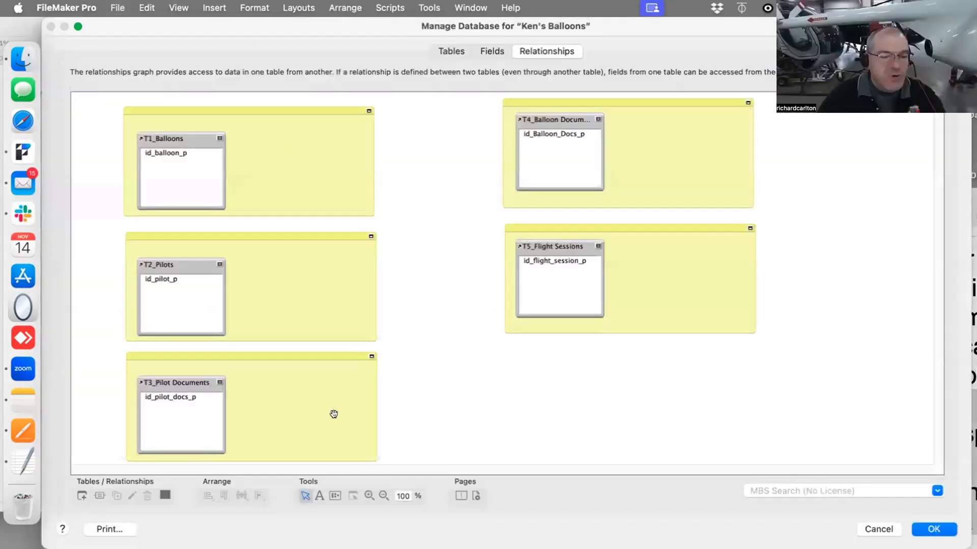
pyautogui.click(545, 246)
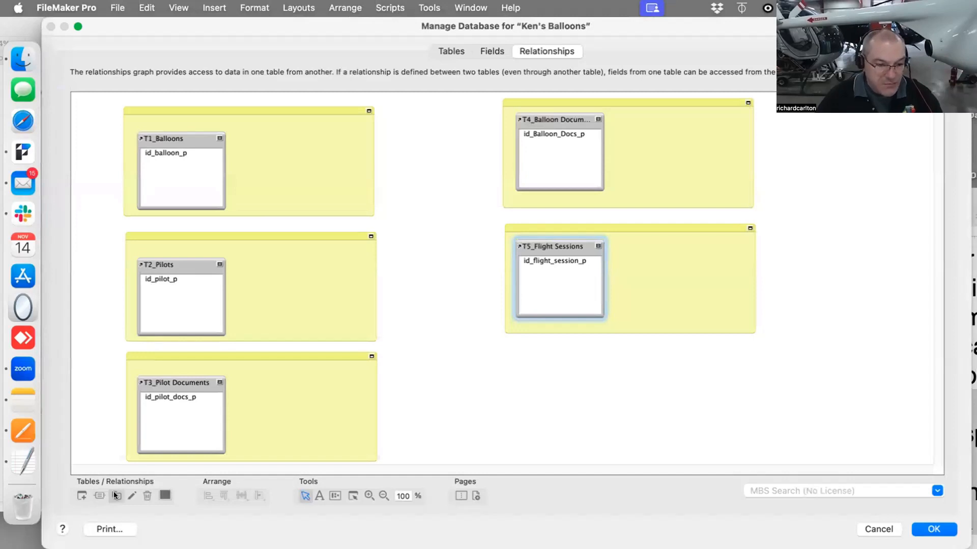
pyautogui.click(81, 491)
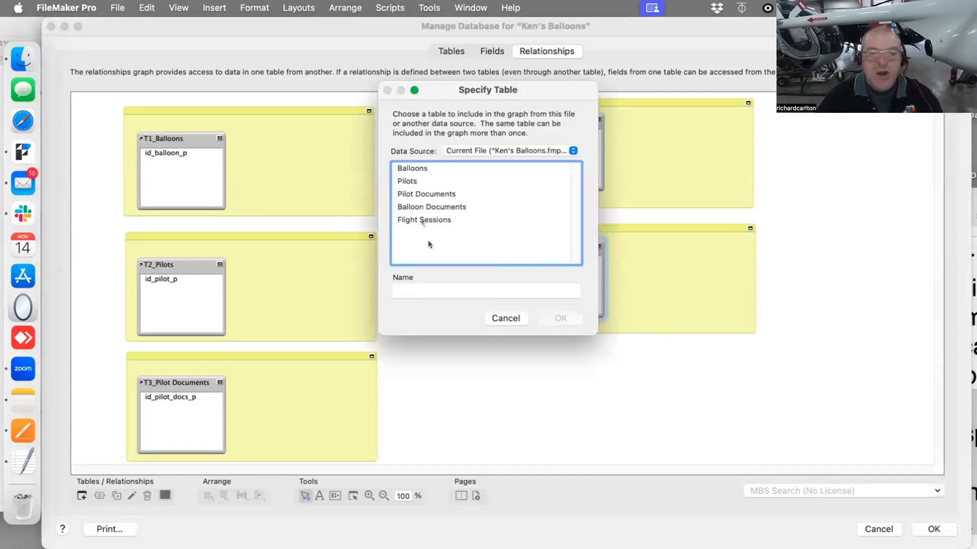
pyautogui.doubleClick(422, 220)
pyautogui.moveTo(438, 218); pyautogui.dragTo(261, 121)
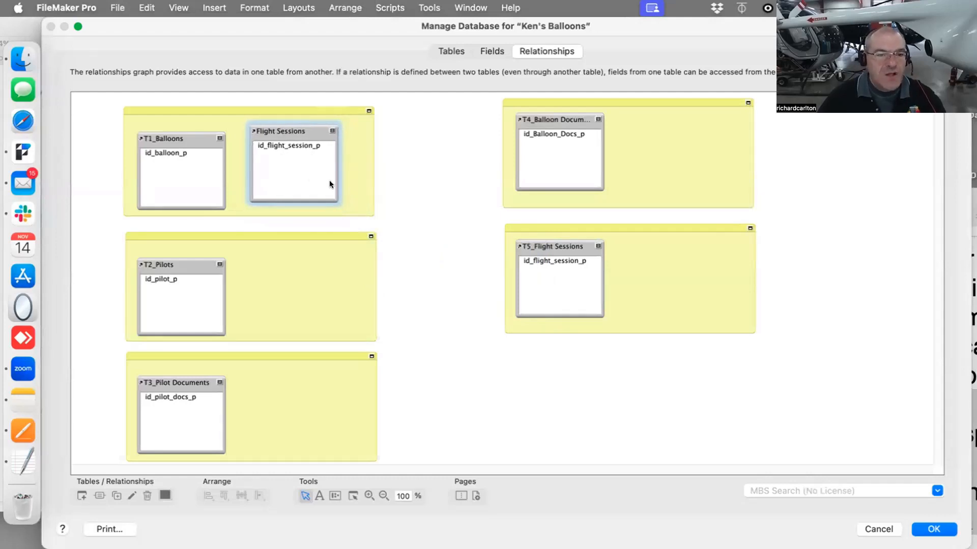
pyautogui.moveTo(337, 192); pyautogui.dragTo(363, 181)
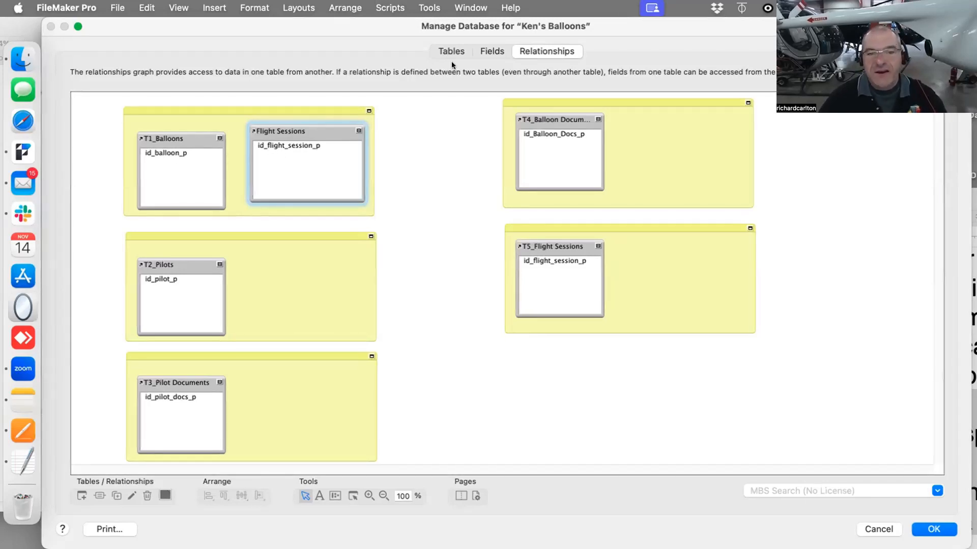
# Create a text field named id_Balloon_f in the Flight Sessions table
pyautogui.click(492, 50)
pyautogui.click(130, 72)
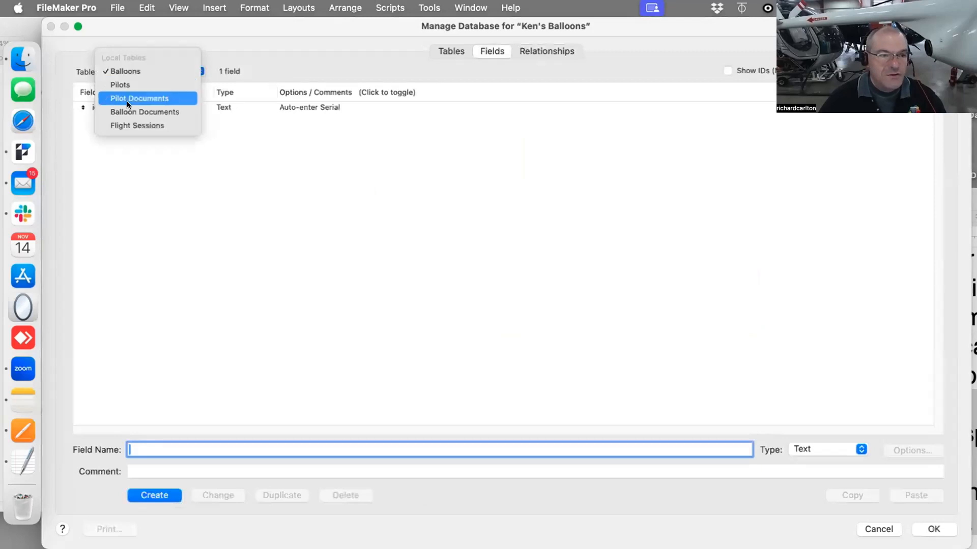
pyautogui.click(132, 125)
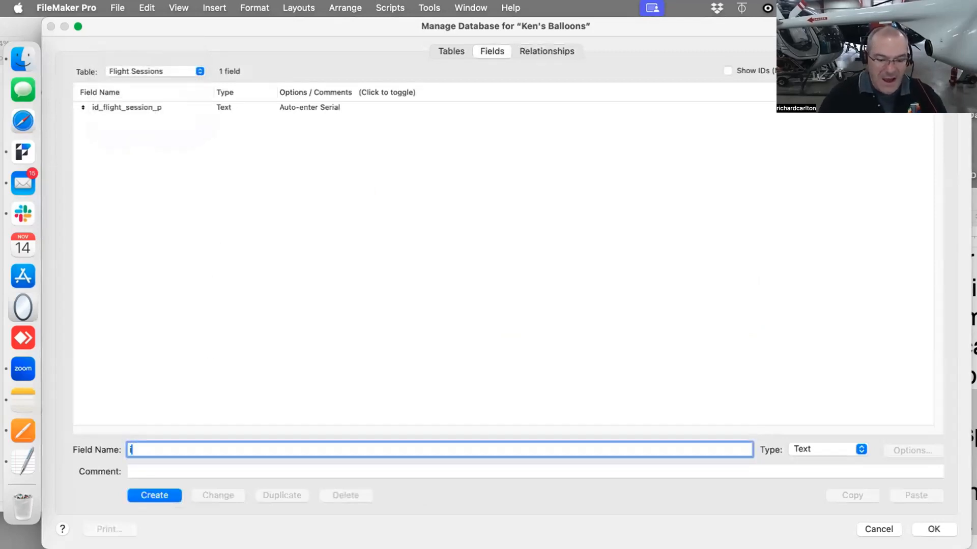
pyautogui.write('if_')
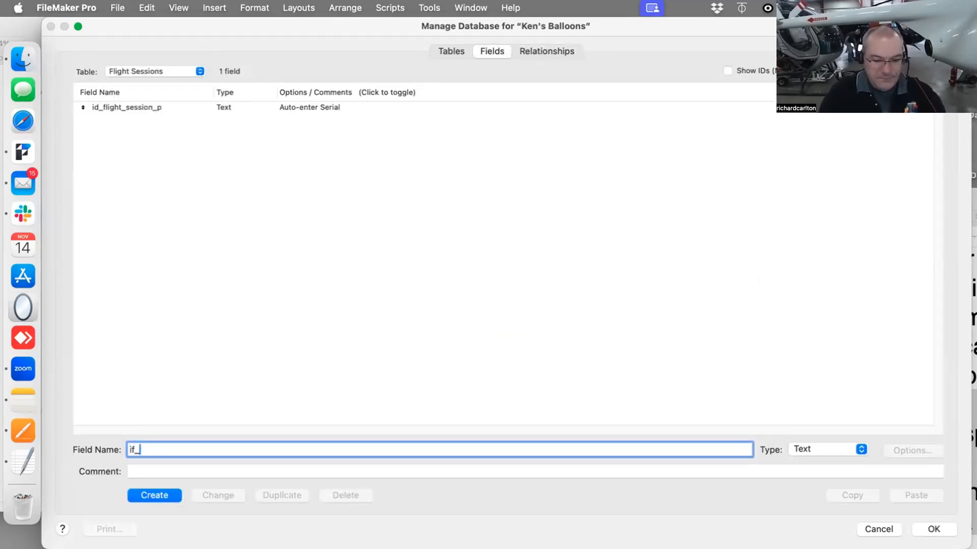
pyautogui.write('Balloon')
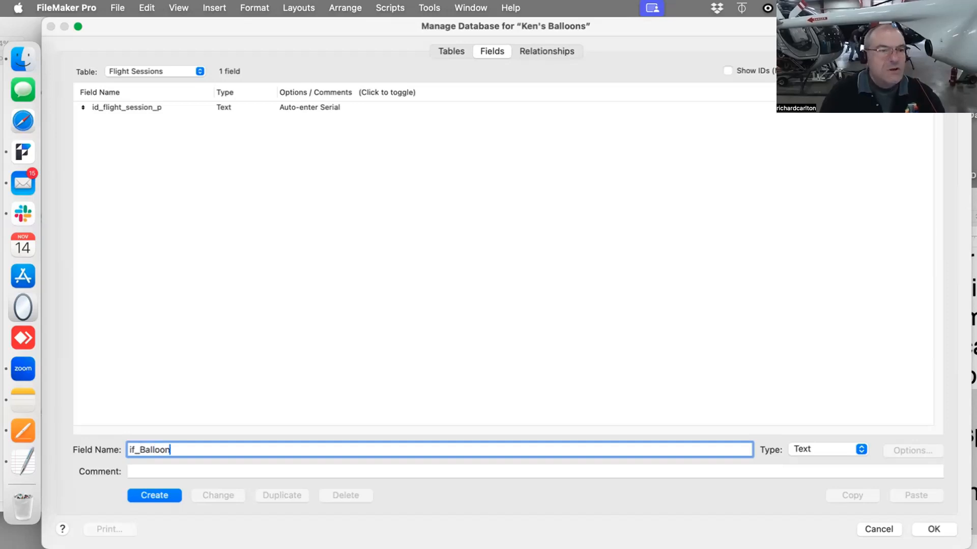
pyautogui.write('_')
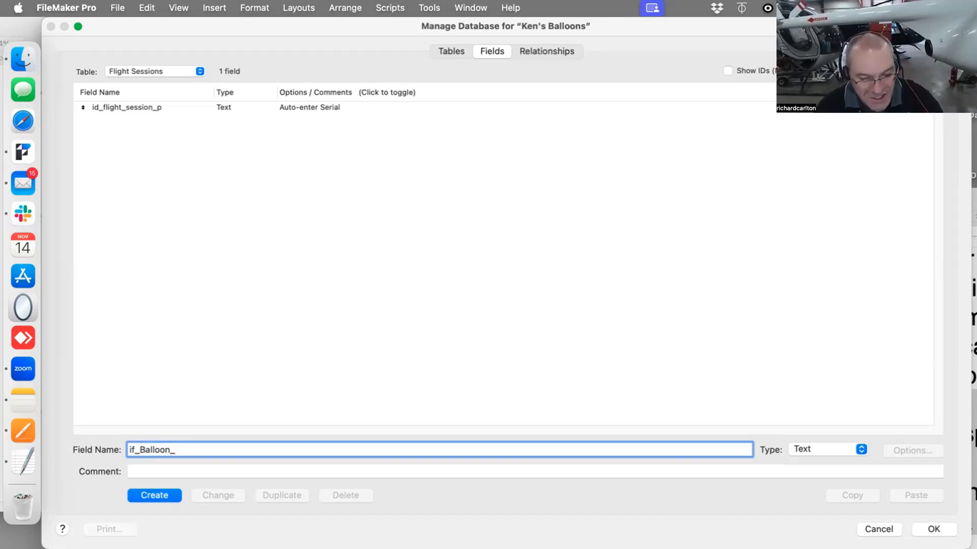
pyautogui.write('f')
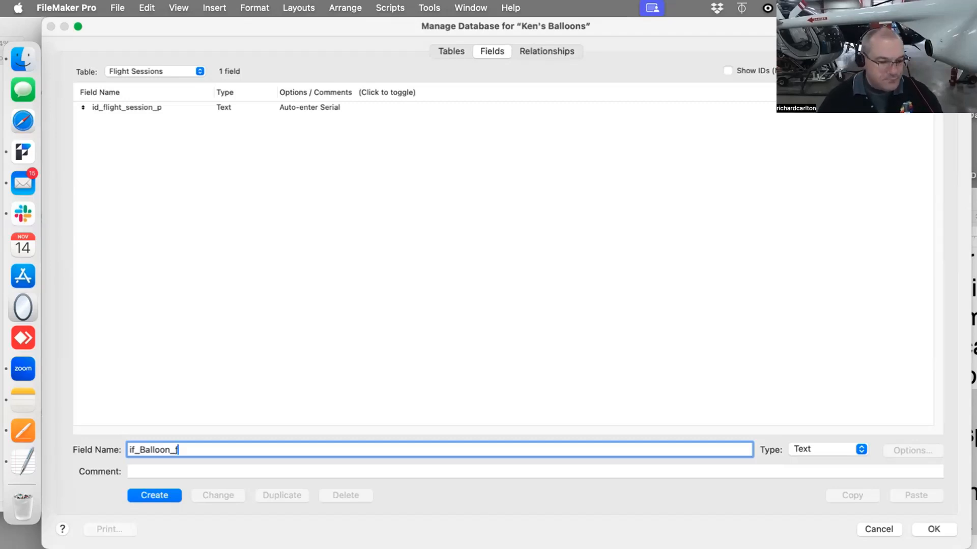
pyautogui.click(154, 495)
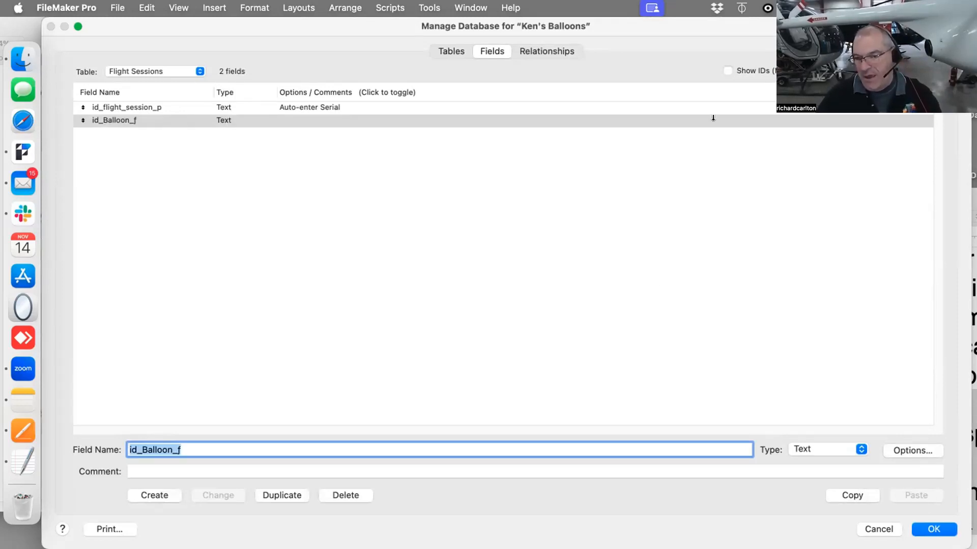
# Relate T1_Balloons' id_balloon_p to Flight Sessions' id_Balloon_f in the relationships graph
pyautogui.click(523, 56)
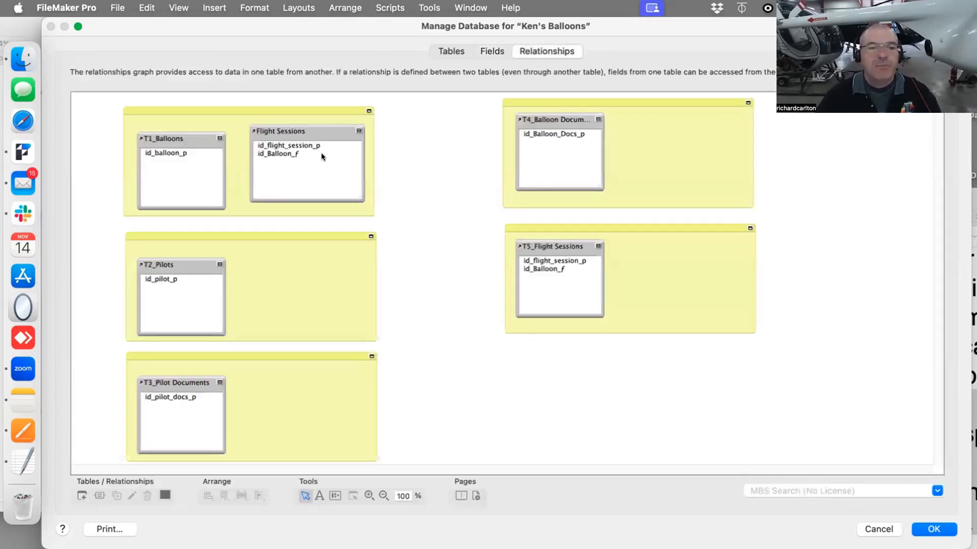
pyautogui.click(302, 135)
pyautogui.moveTo(302, 136); pyautogui.dragTo(302, 137)
pyautogui.moveTo(178, 151); pyautogui.dragTo(279, 161)
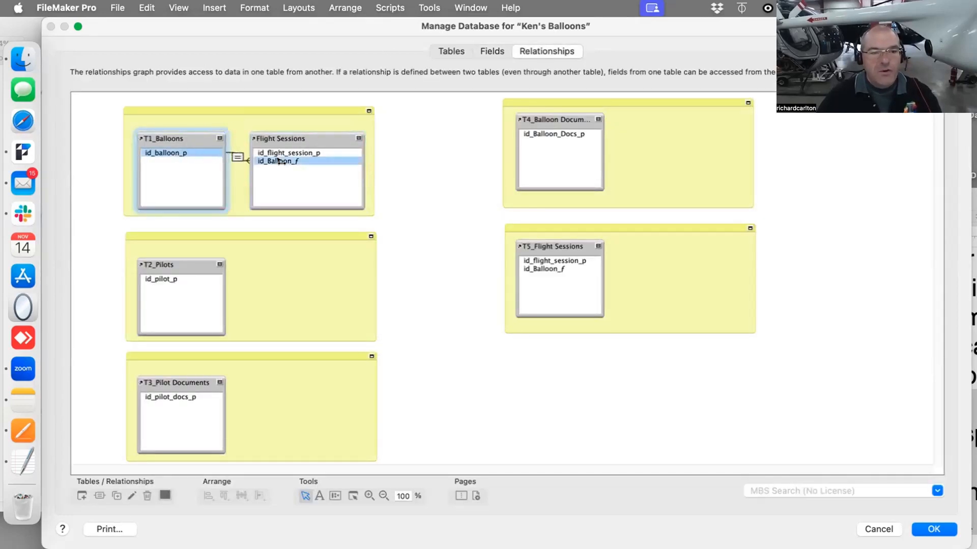
# Nudge T1_Balloons aside and rename the Flight Sessions table occurrence to T1a_Flight Sessions
pyautogui.click(305, 135)
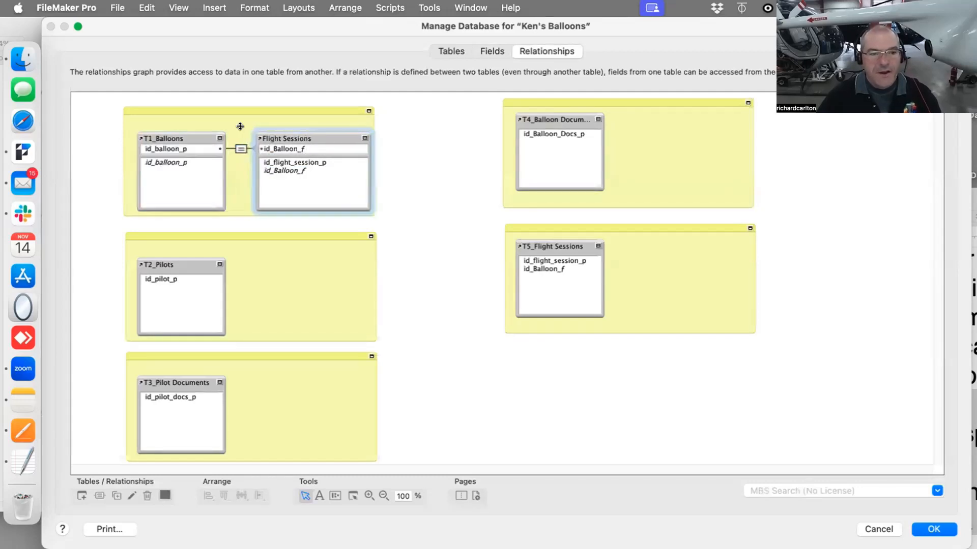
pyautogui.moveTo(193, 132); pyautogui.dragTo(184, 132)
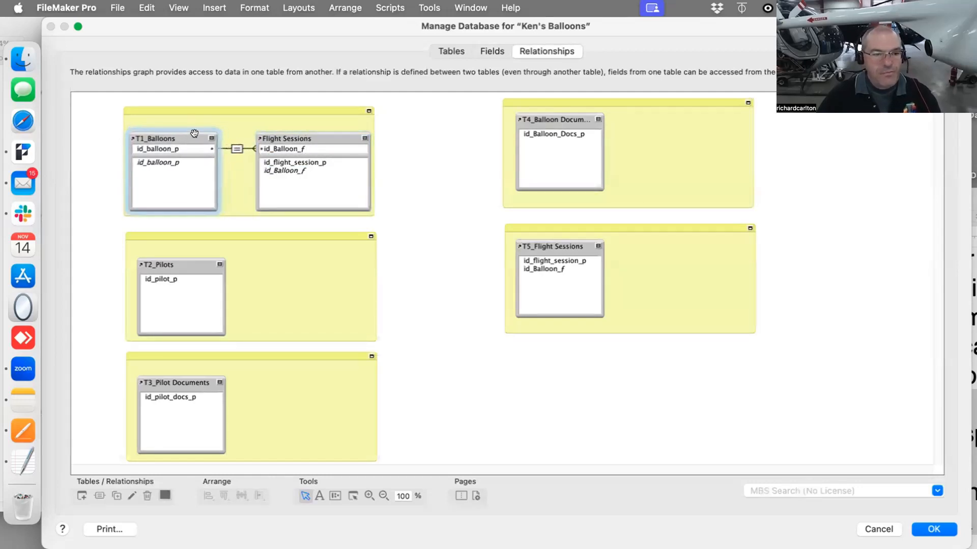
pyautogui.doubleClick(273, 137)
pyautogui.click(395, 291)
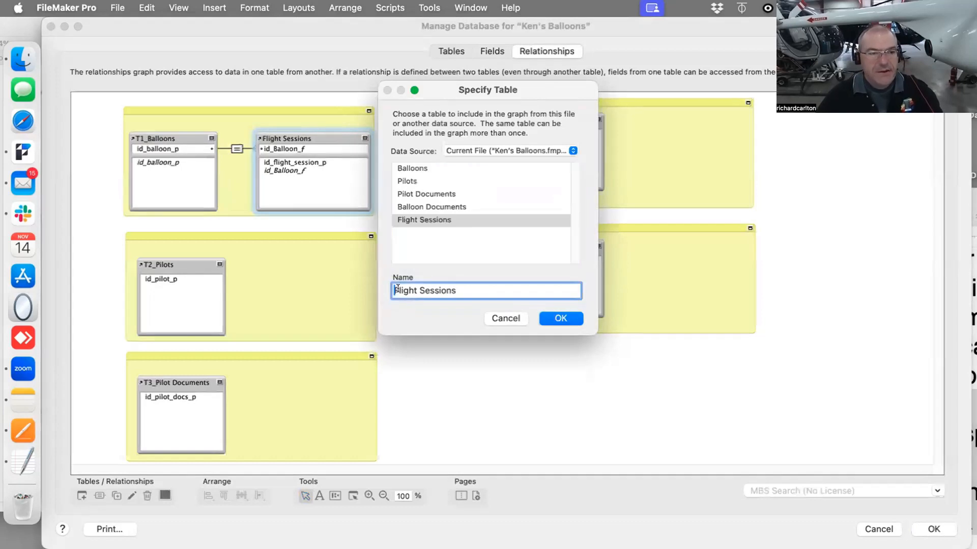
pyautogui.write('T1a')
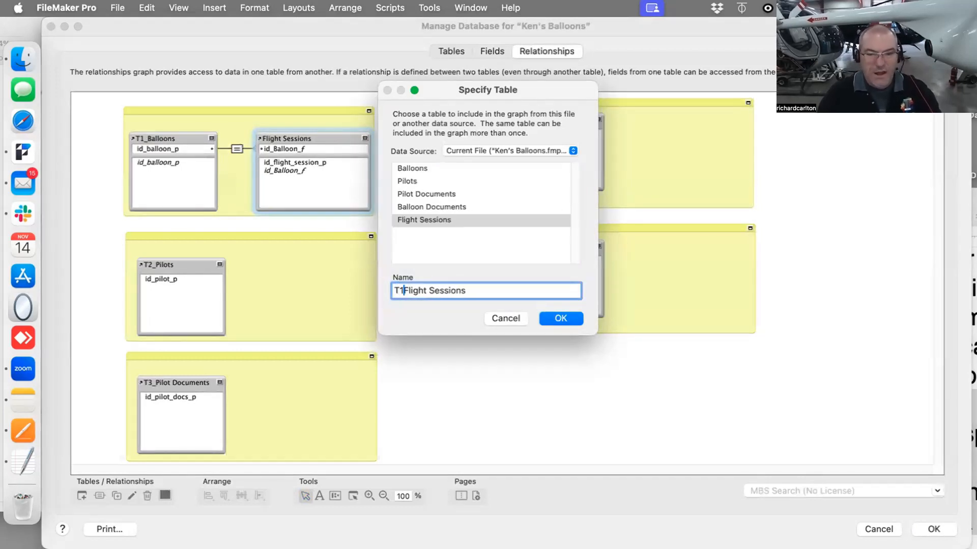
pyautogui.write('_')
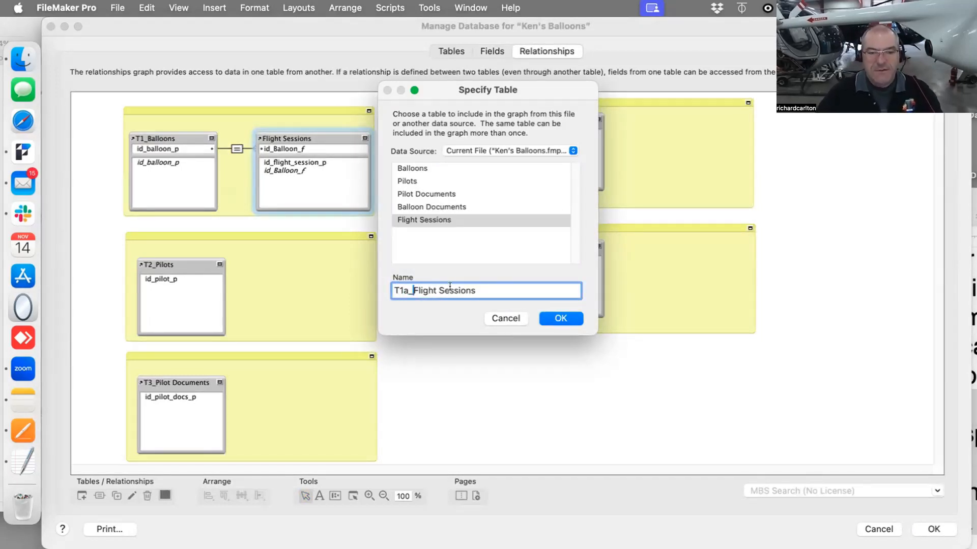
pyautogui.click(571, 320)
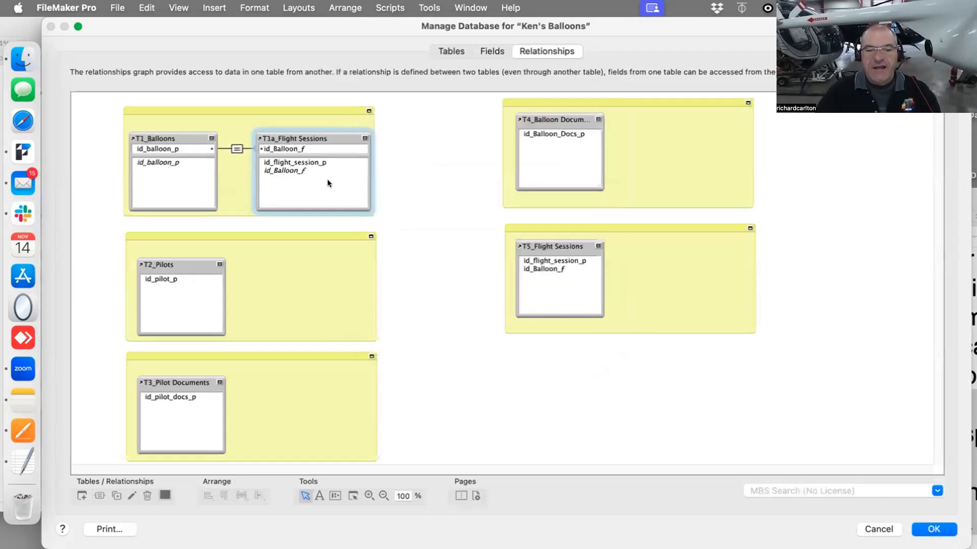
# Collapse the T1a_Flight Sessions occurrence to its key field and close the Manage Database dialog
pyautogui.click(365, 138)
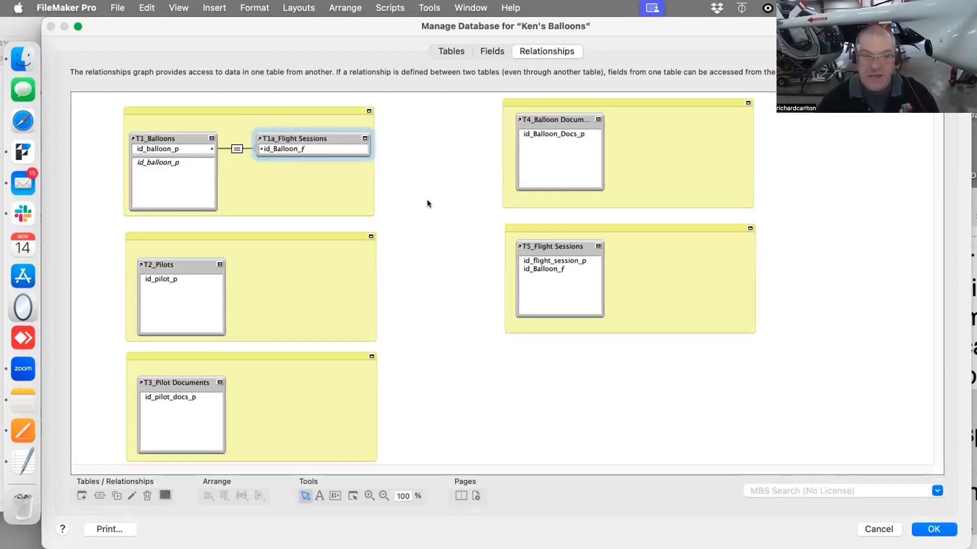
pyautogui.click(428, 147)
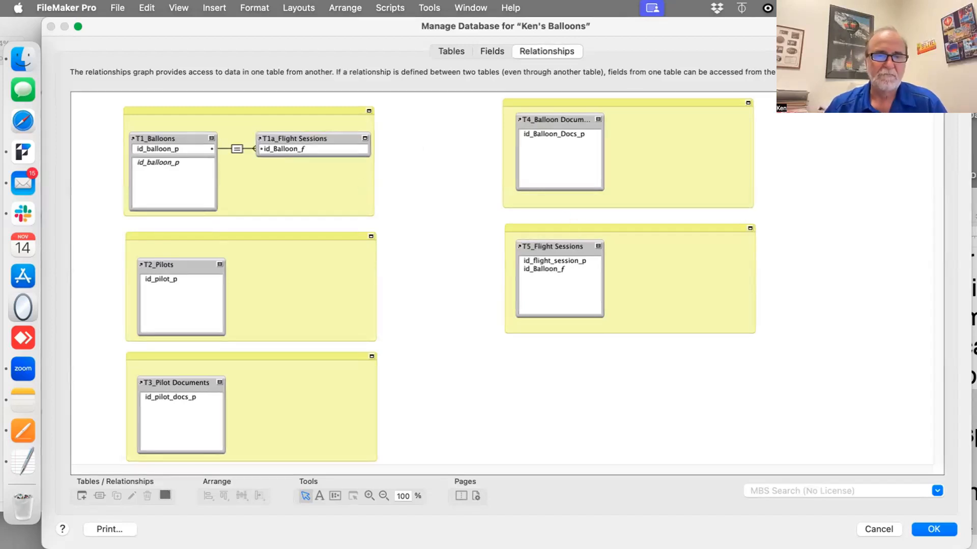
pyautogui.press('Return')
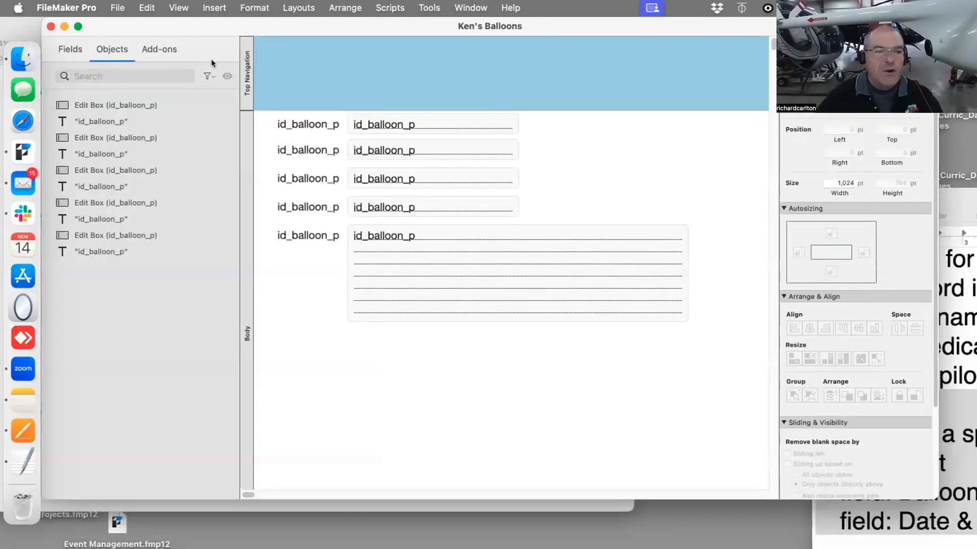
# Draw a portal about 550 by 160 pt below the balloon fields showing records from T1a_Flight Sessions, adding no fields
pyautogui.press('super+alt+s')
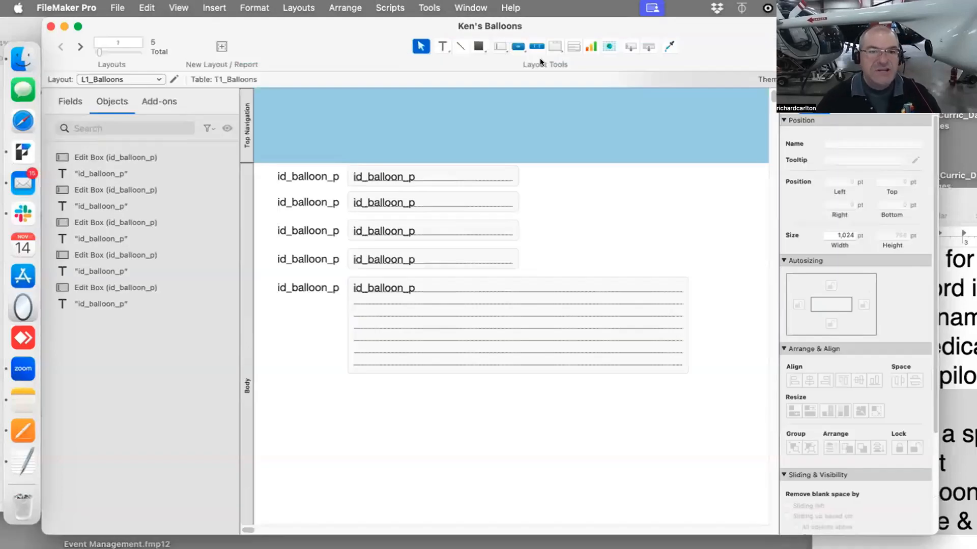
pyautogui.click(577, 47)
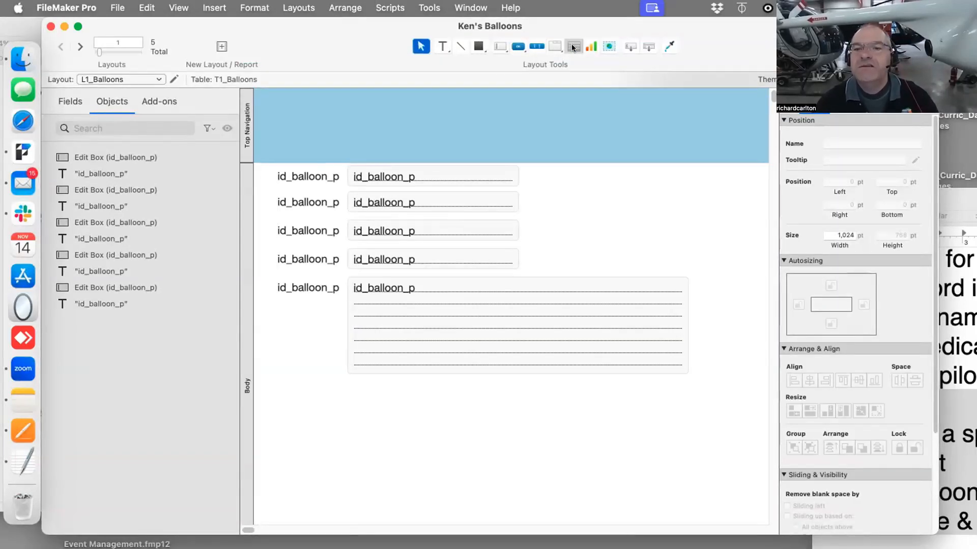
pyautogui.moveTo(312, 393); pyautogui.dragTo(680, 496)
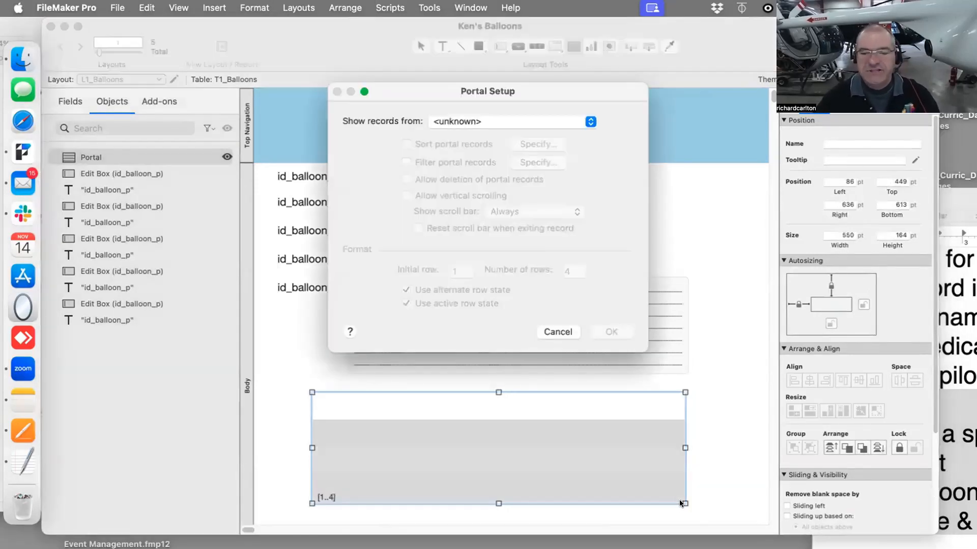
pyautogui.click(492, 123)
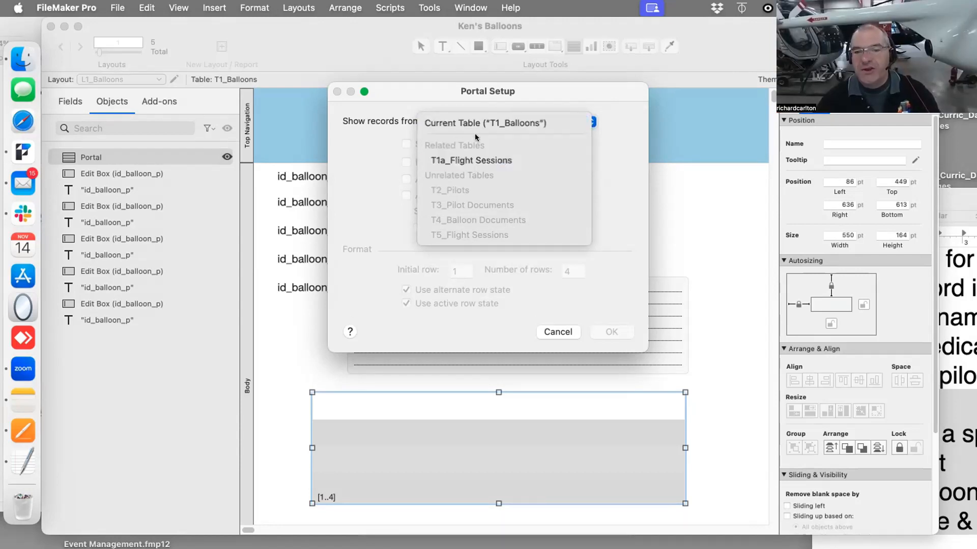
pyautogui.click(436, 161)
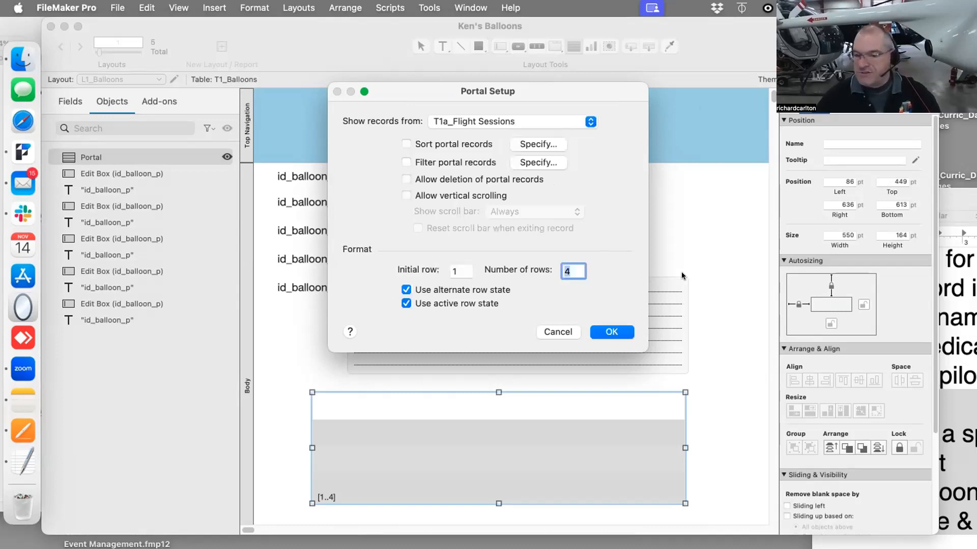
pyautogui.click(618, 332)
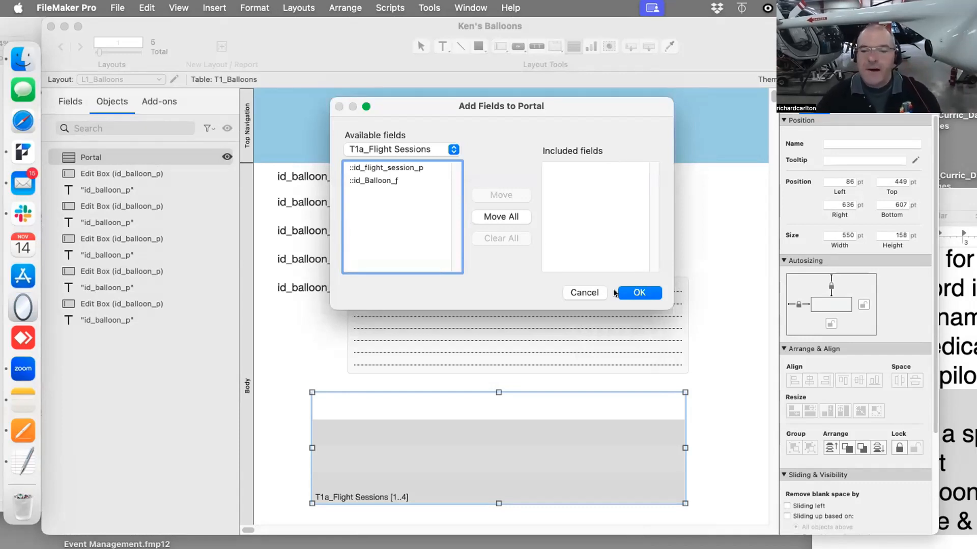
pyautogui.click(629, 293)
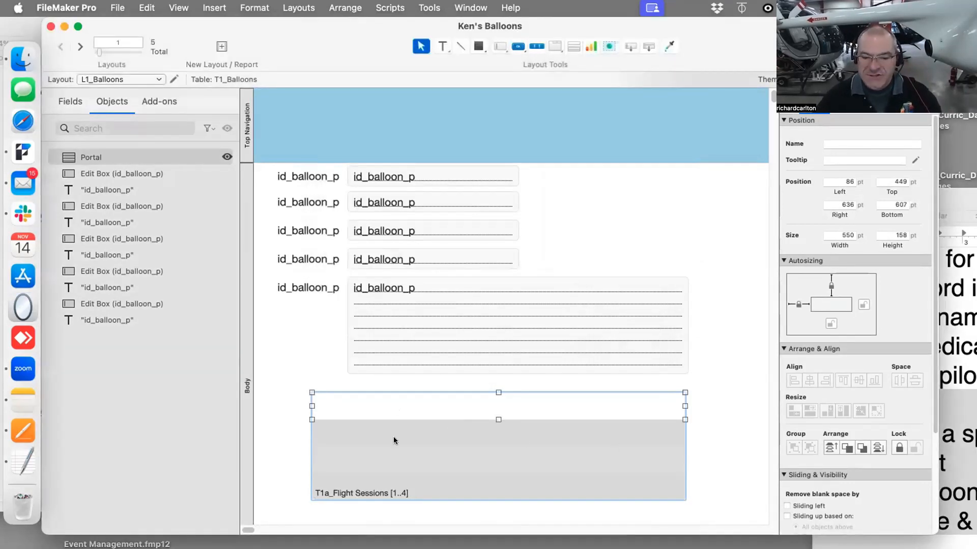
# Reopen Manage Database and add Date, Time and Take_Spot fields to the Flight Sessions table
pyautogui.press('super+shift+d')
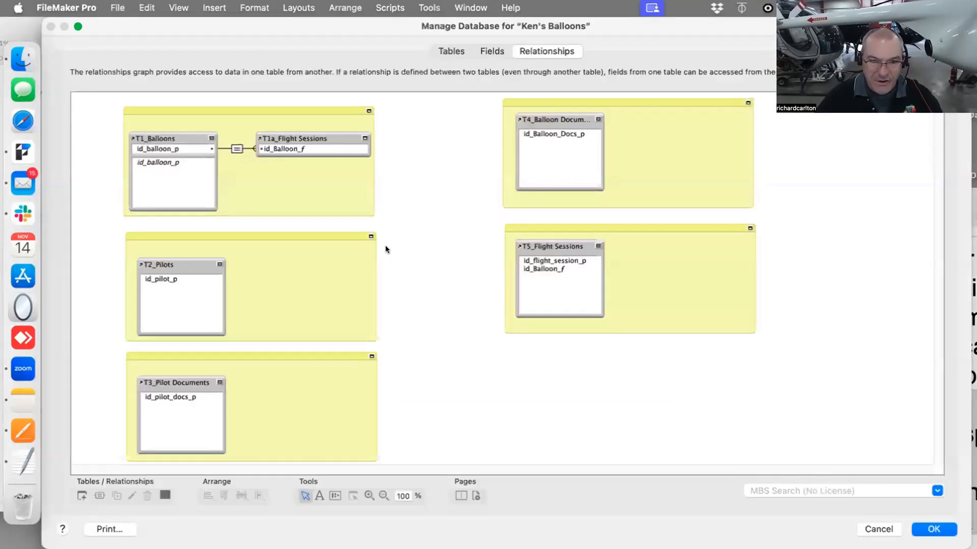
pyautogui.click(496, 49)
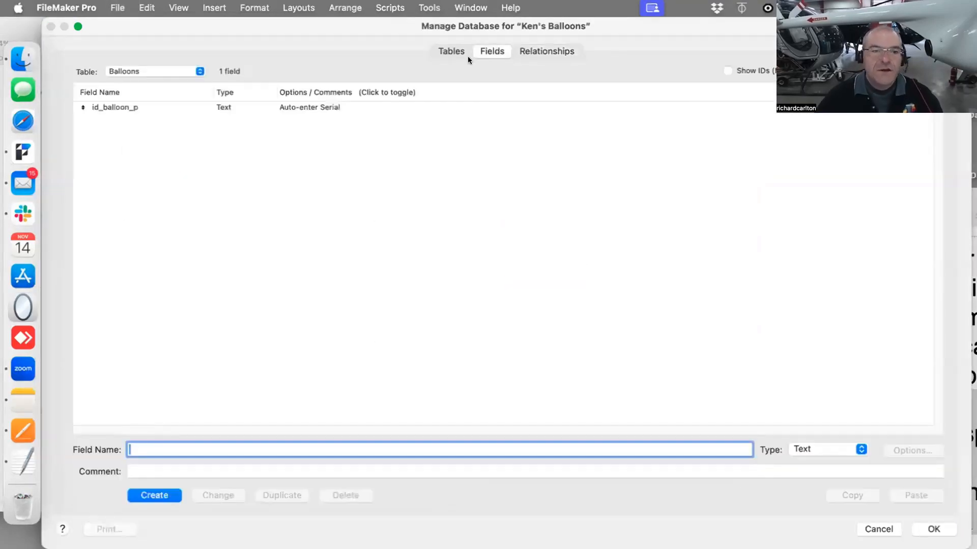
pyautogui.click(170, 71)
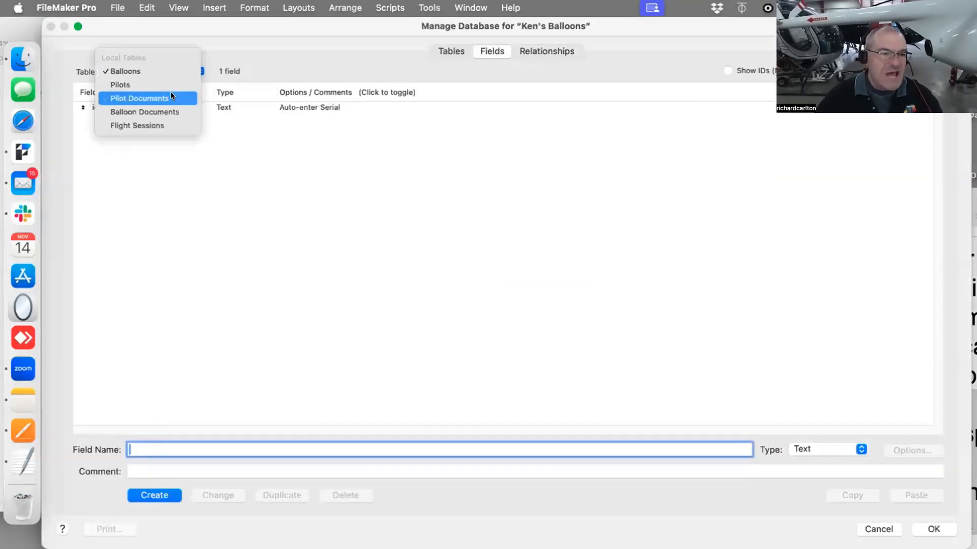
pyautogui.click(169, 124)
pyautogui.write('Date')
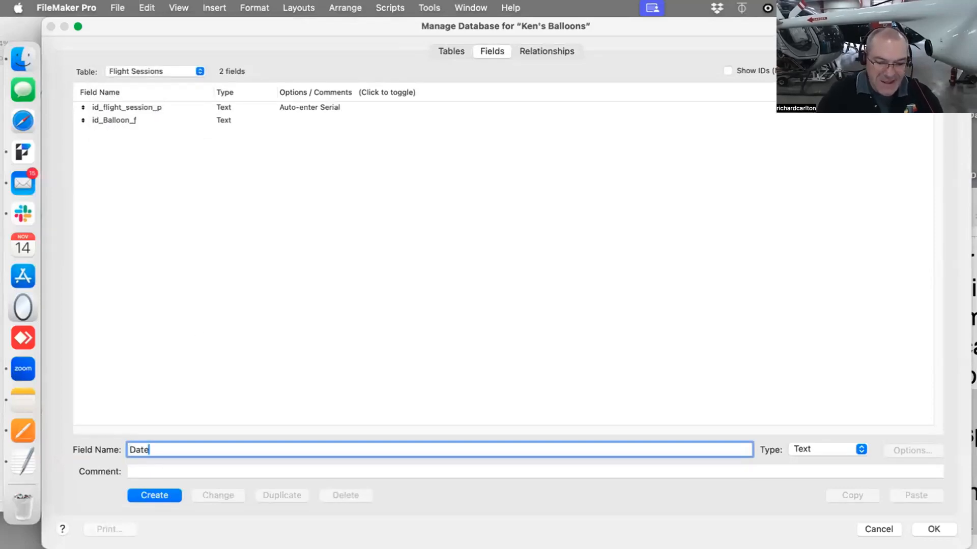
pyautogui.press('Return')
pyautogui.write('Time')
pyautogui.press('Return')
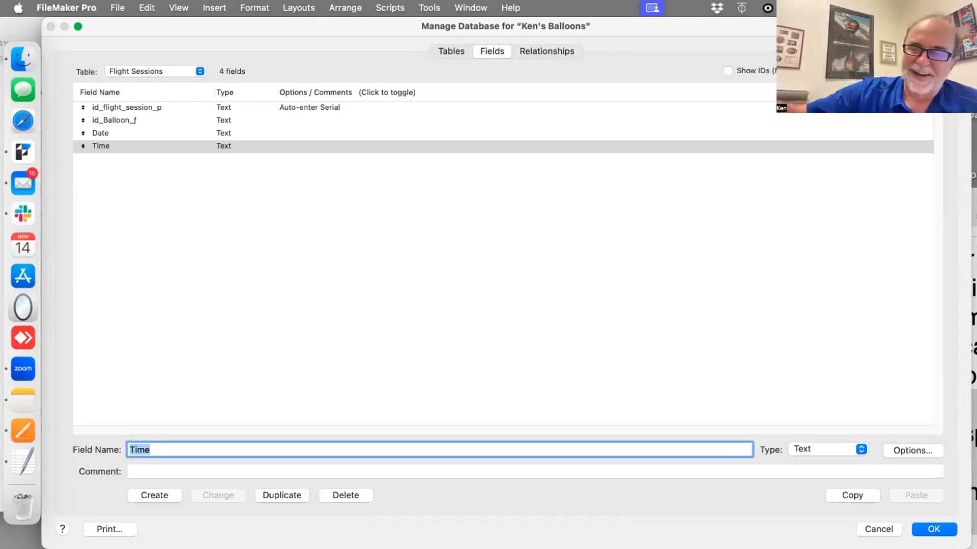
pyautogui.write('T')
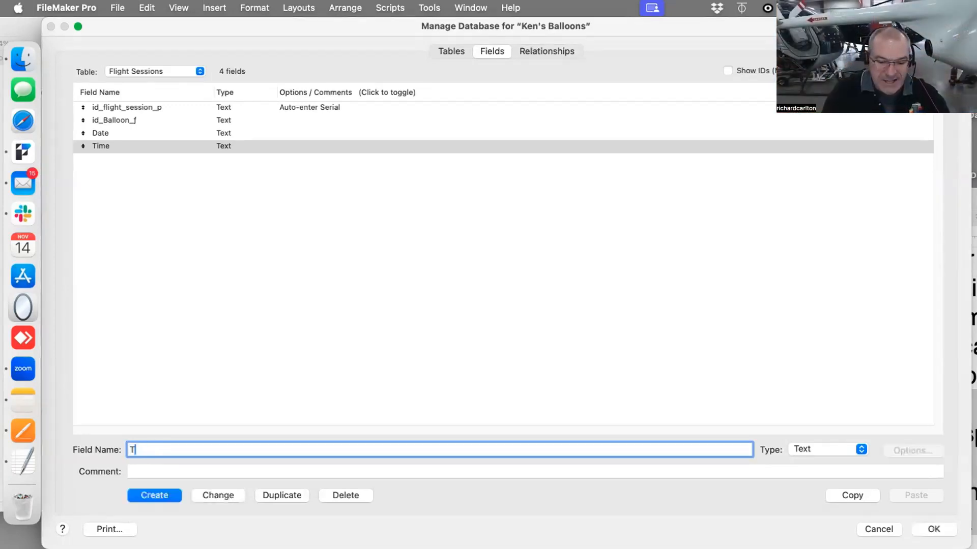
pyautogui.write('ake_Spot')
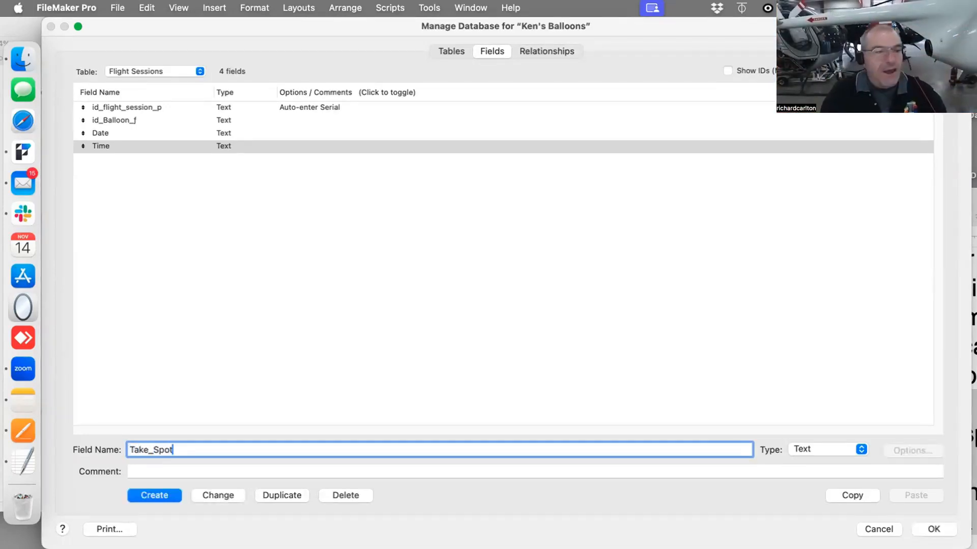
pyautogui.press('Return')
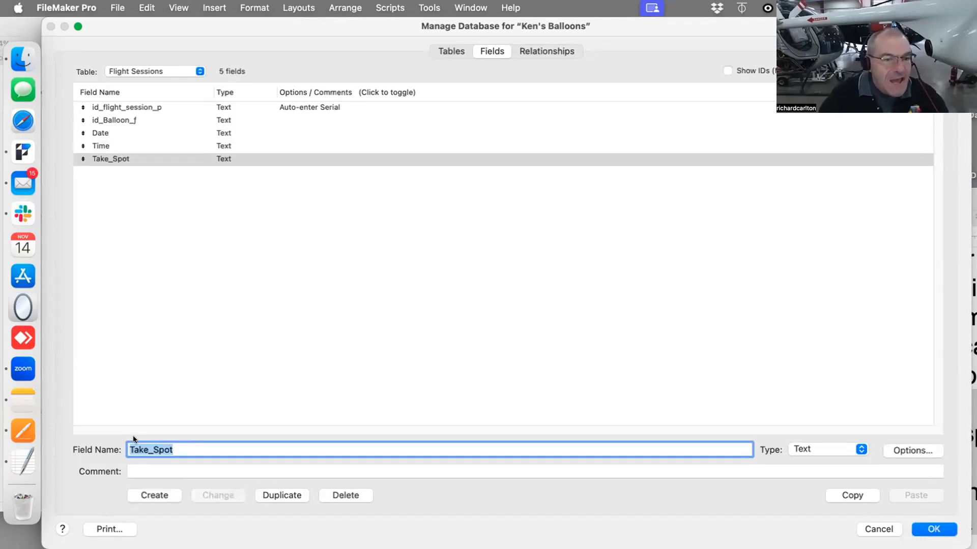
# Set the Date field's type to Date and the Time field's type to Time in the Flight Sessions table
pyautogui.click(124, 134)
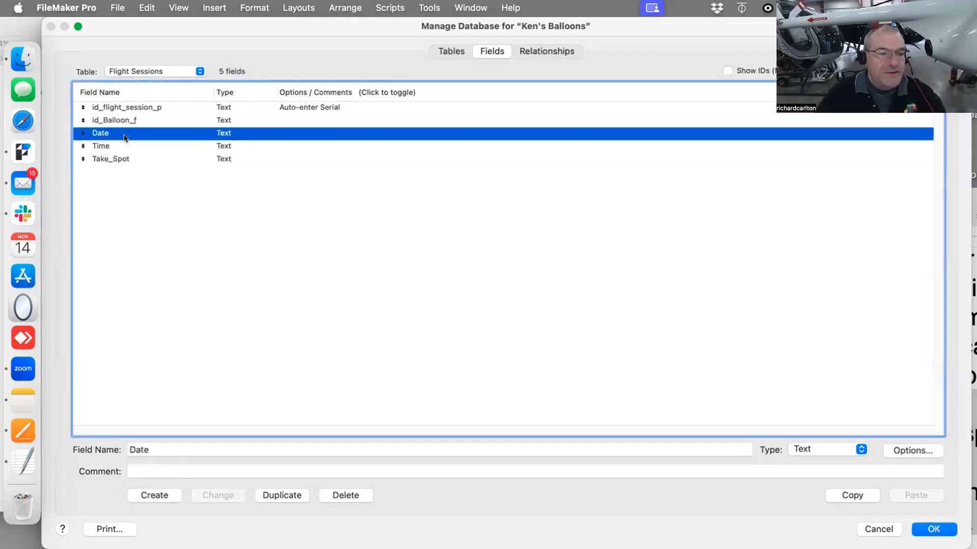
pyautogui.click(817, 448)
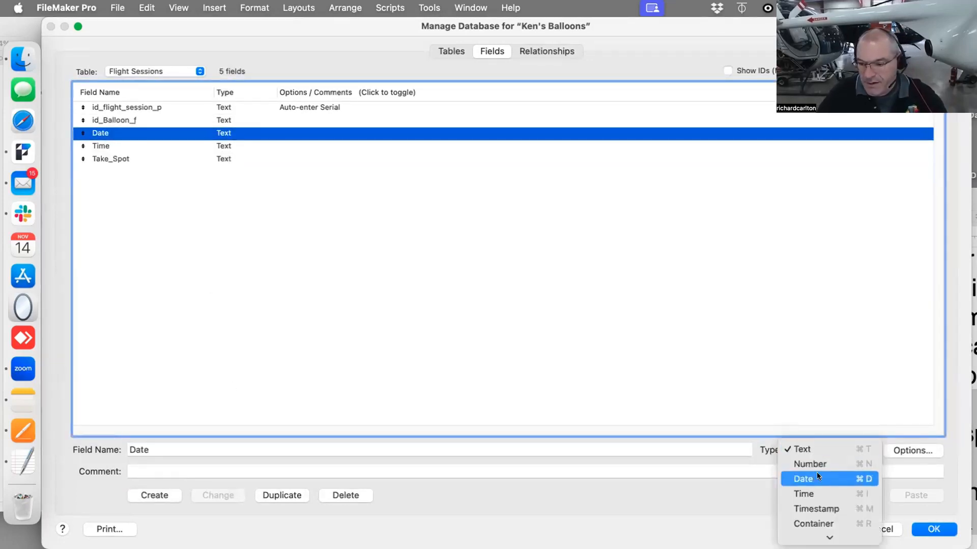
pyautogui.click(816, 476)
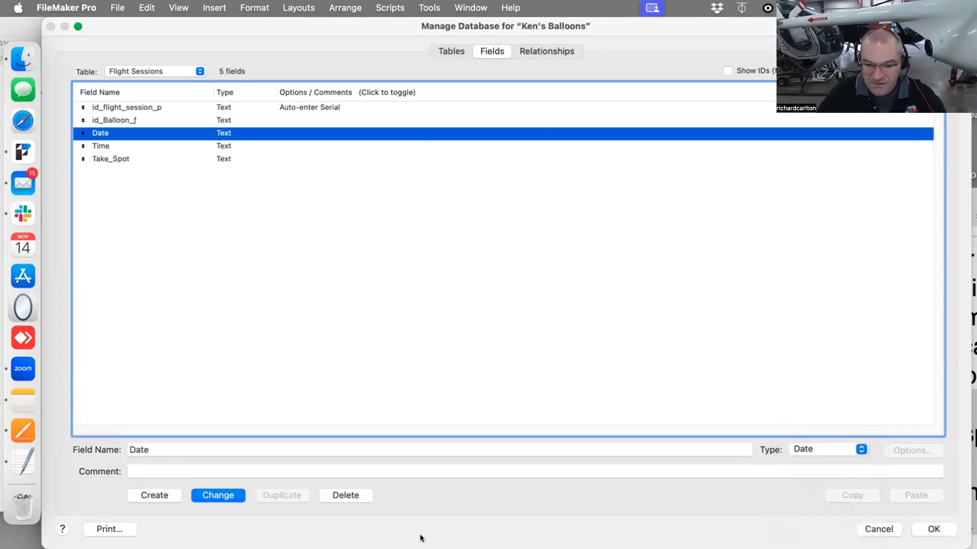
pyautogui.press('Return')
pyautogui.click(208, 494)
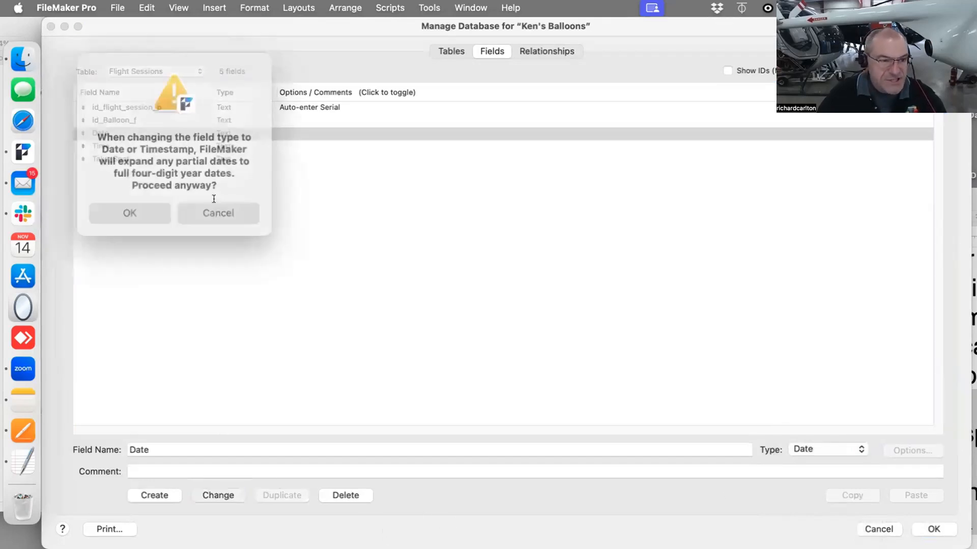
pyautogui.click(133, 206)
pyautogui.click(127, 147)
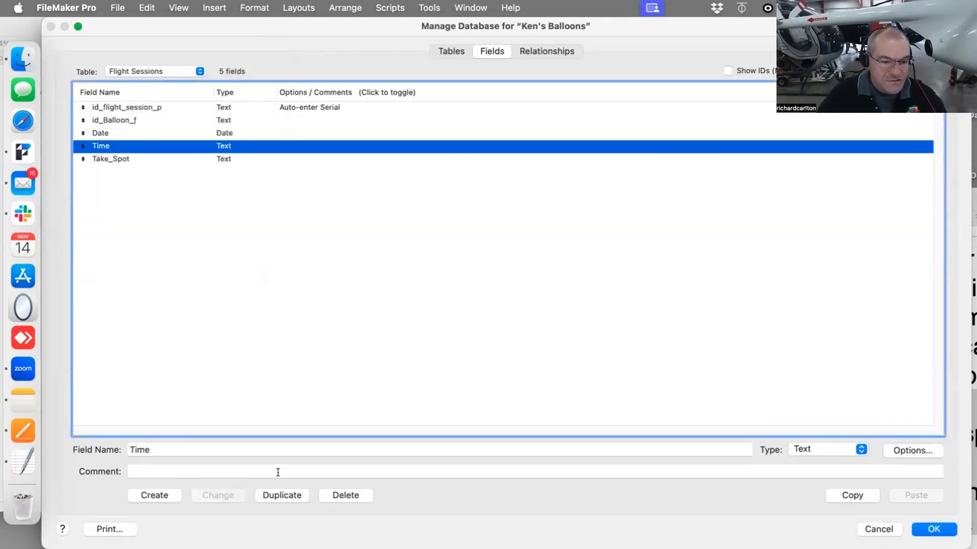
pyautogui.click(837, 448)
pyautogui.click(829, 491)
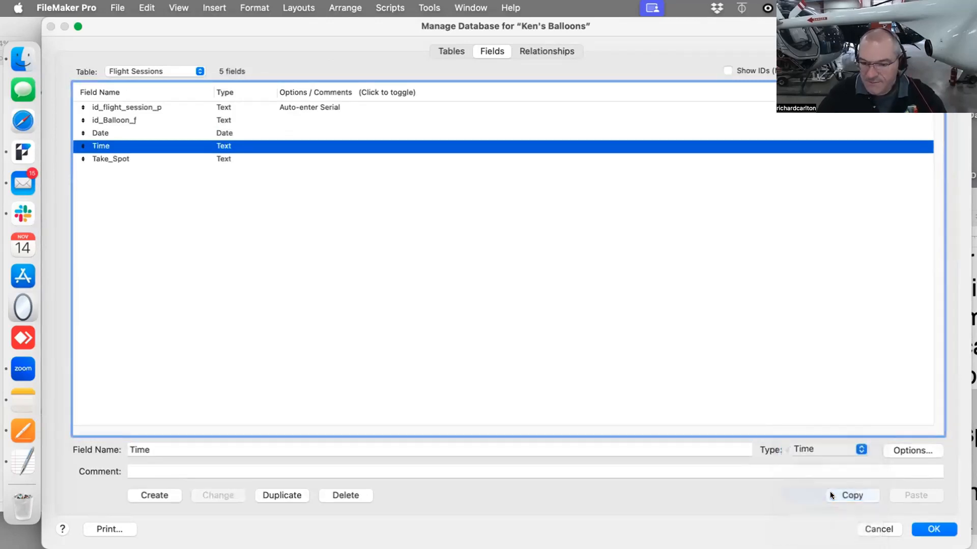
pyautogui.click(212, 500)
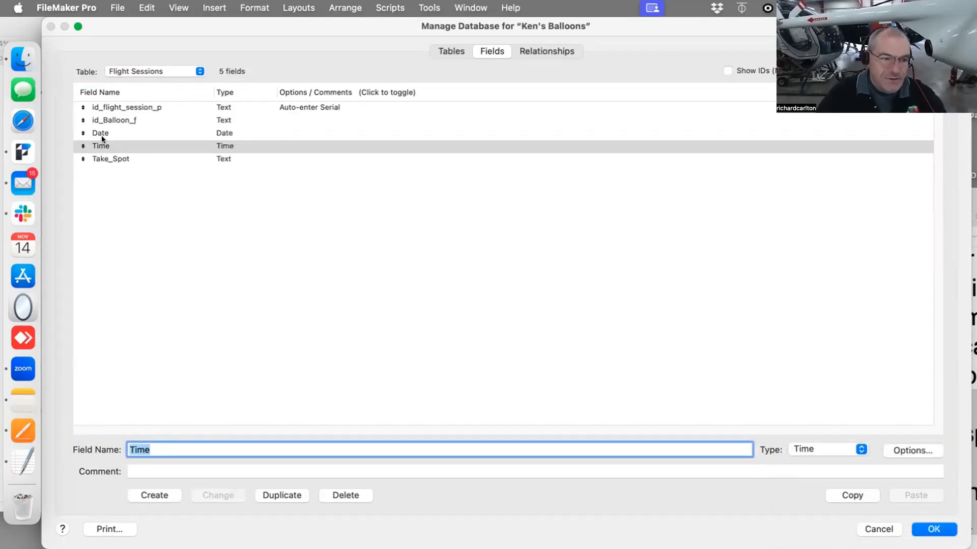
# Create a new field named Pilots_Name in the Flight Sessions table
pyautogui.click(191, 450)
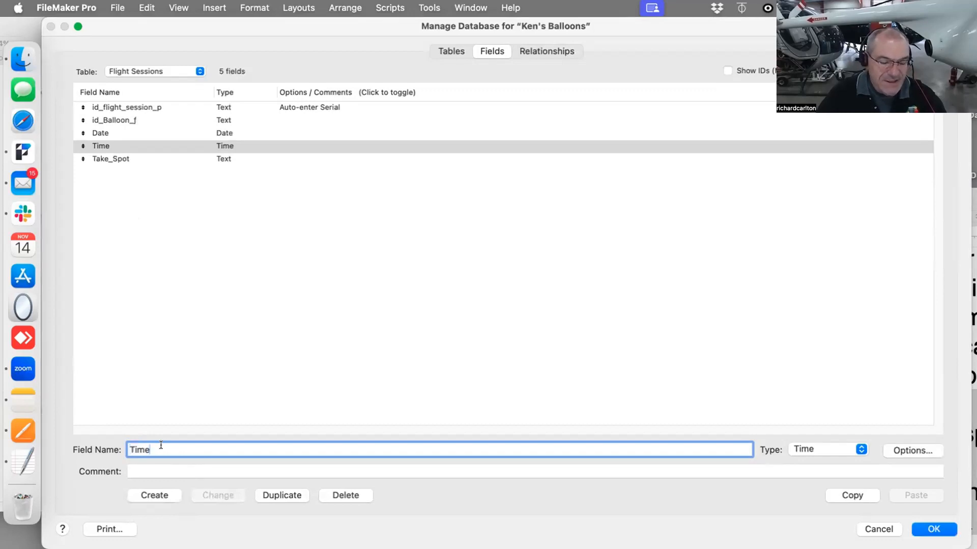
pyautogui.moveTo(170, 446); pyautogui.dragTo(114, 440)
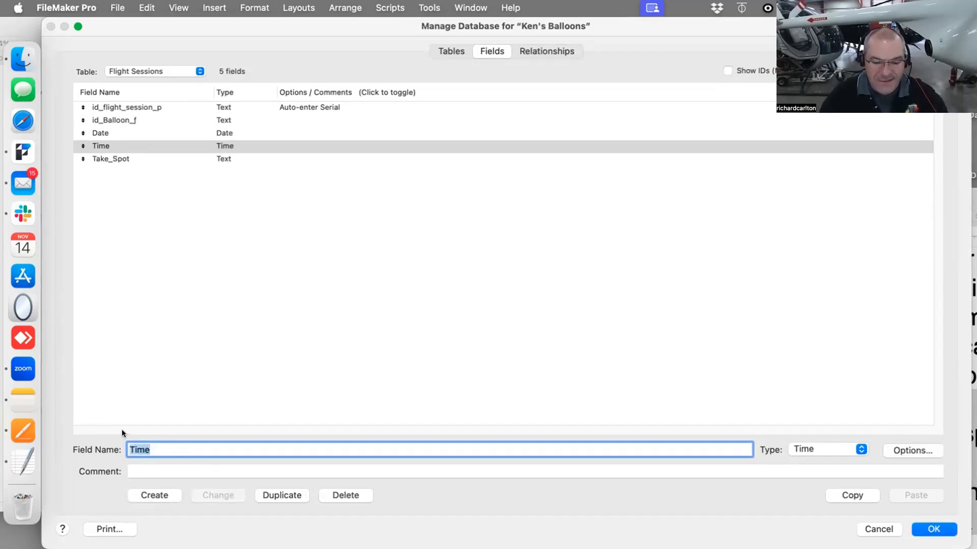
pyautogui.write('P')
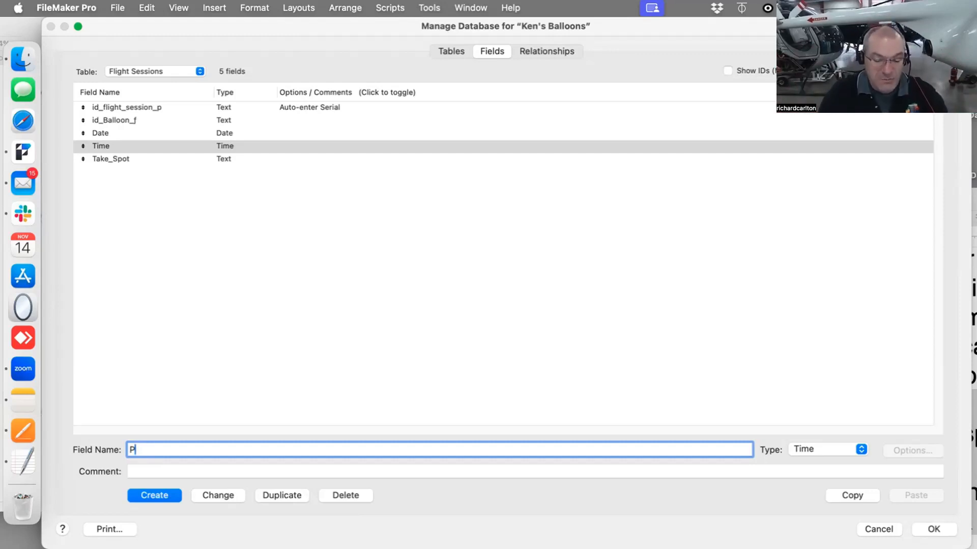
pyautogui.write('ilot')
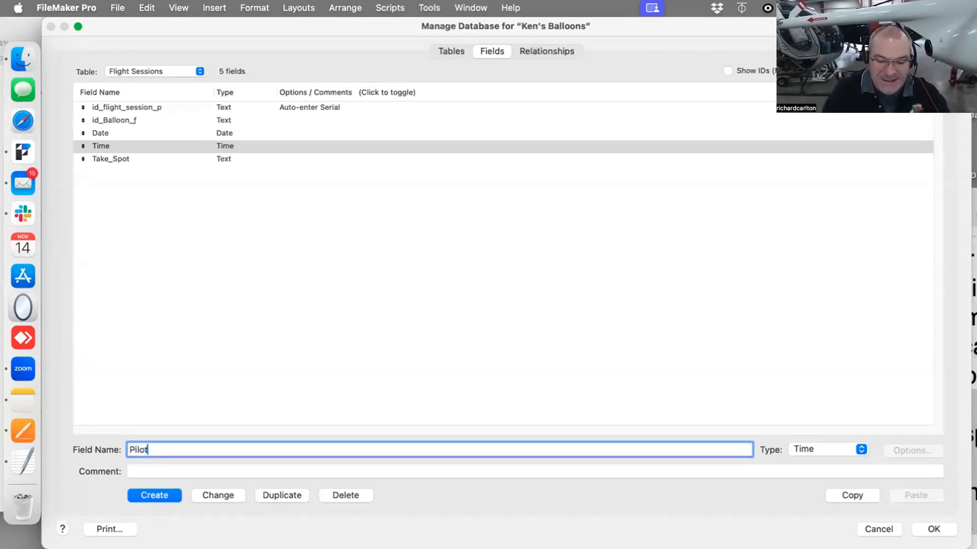
pyautogui.write('s_Name')
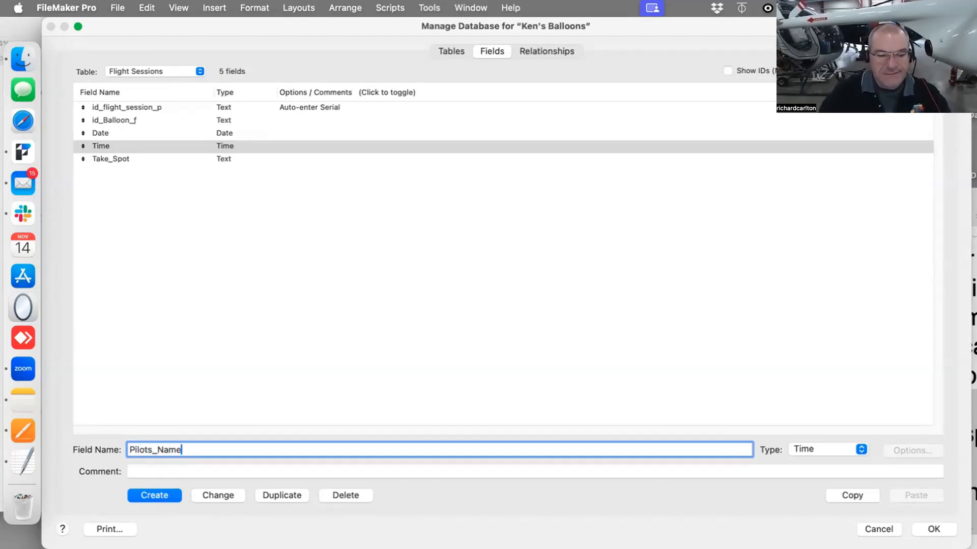
pyautogui.click(146, 494)
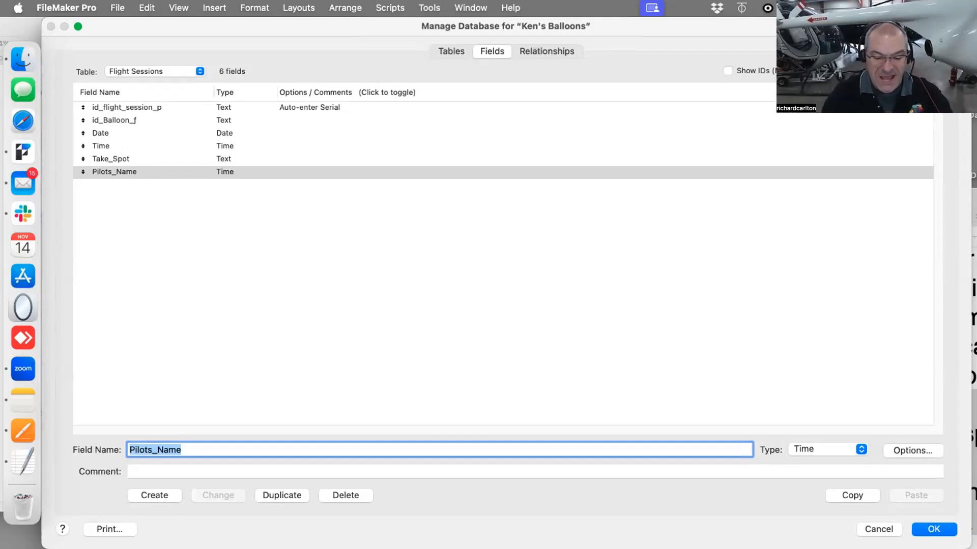
# Create an id_pilot_f foreign key field and set its type to Text
pyautogui.write('i')
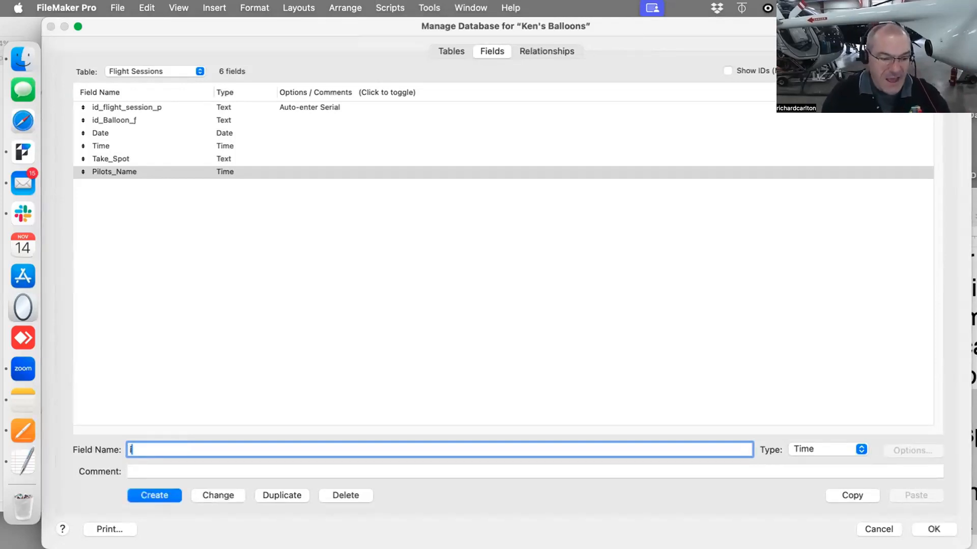
pyautogui.write('d_pilo')
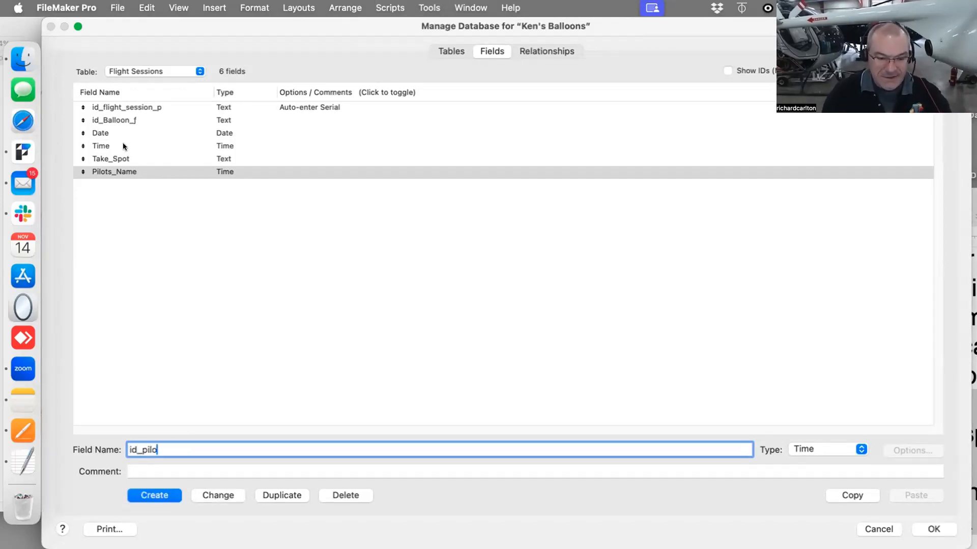
pyautogui.write('t_f')
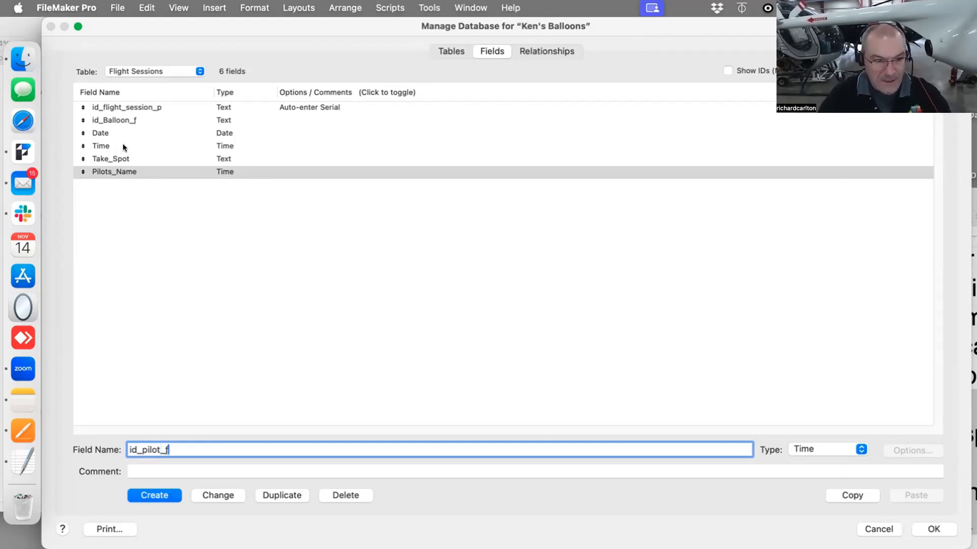
pyautogui.click(156, 495)
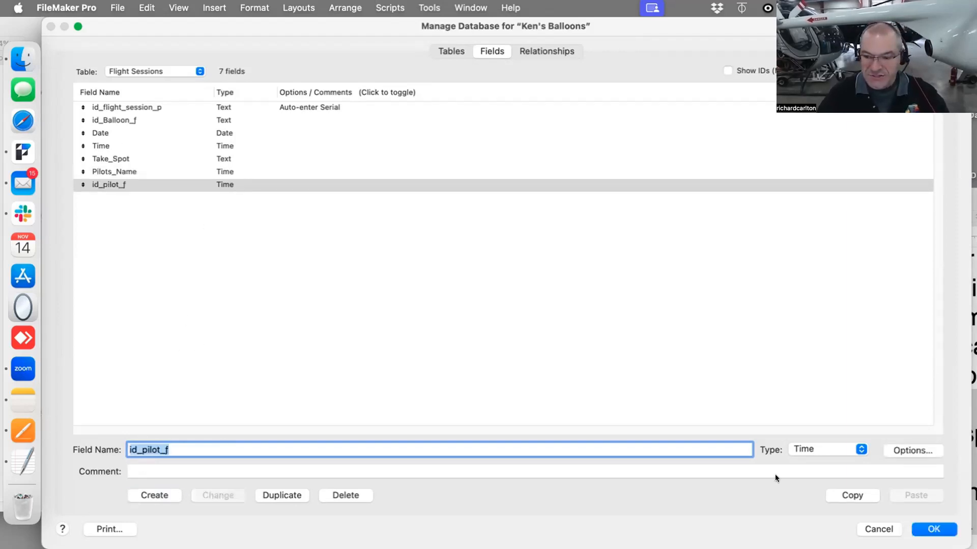
pyautogui.click(807, 447)
pyautogui.click(802, 404)
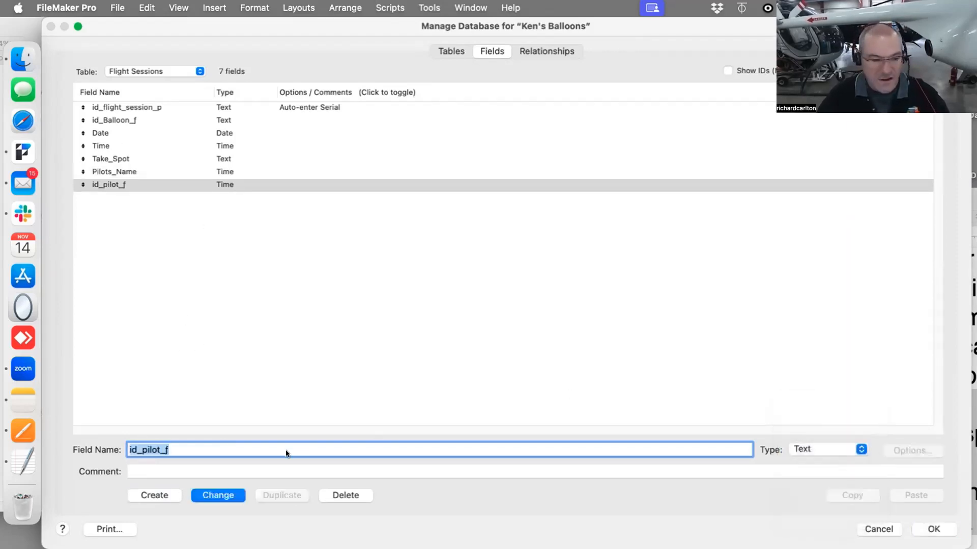
pyautogui.click(231, 494)
# Change the Pilots_Name field's type to Text and close the Manage Database dialog
pyautogui.click(209, 171)
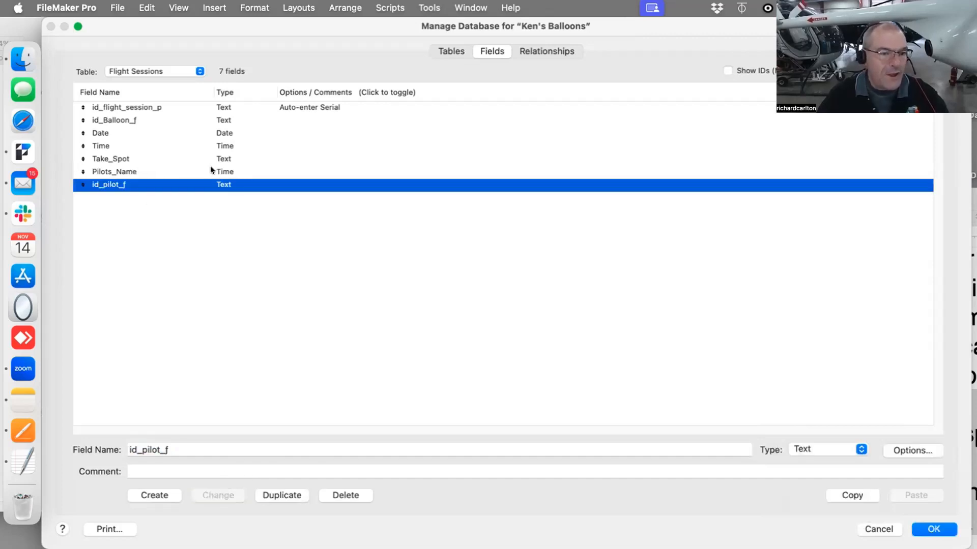
pyautogui.click(830, 449)
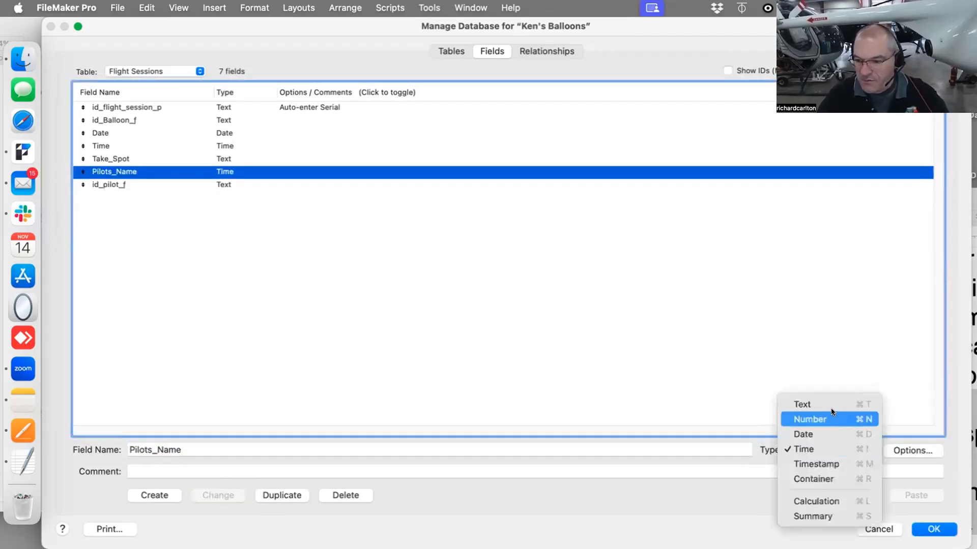
pyautogui.click(802, 403)
pyautogui.click(203, 495)
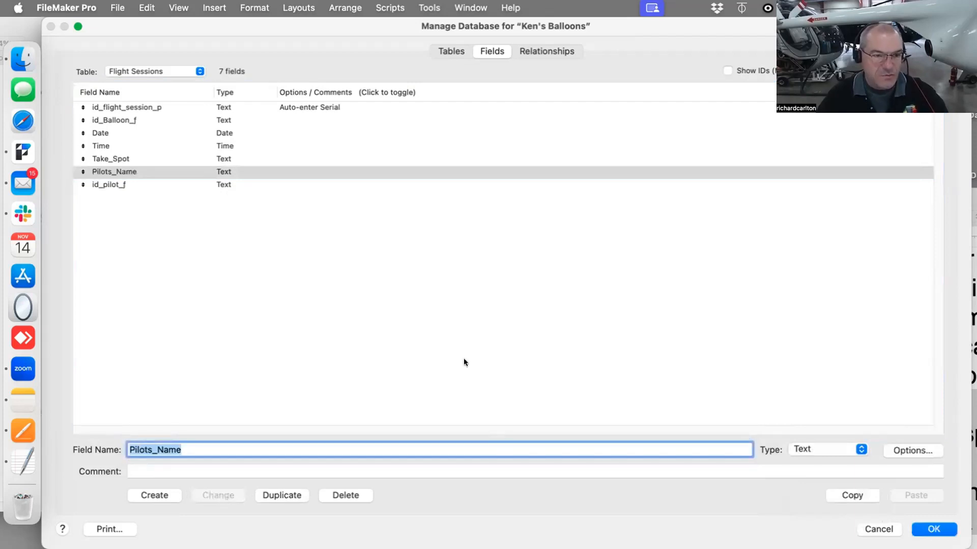
pyautogui.press('BackSpace')
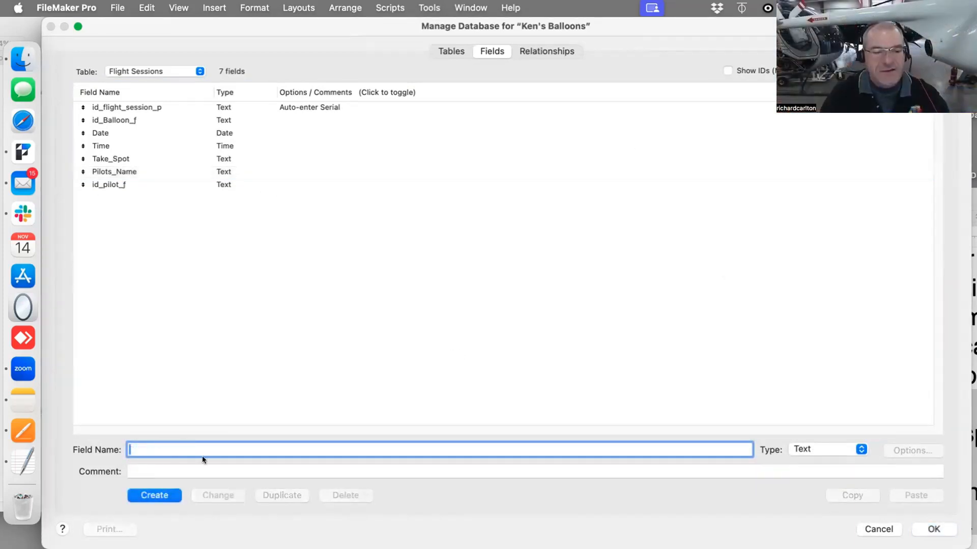
pyautogui.click(942, 527)
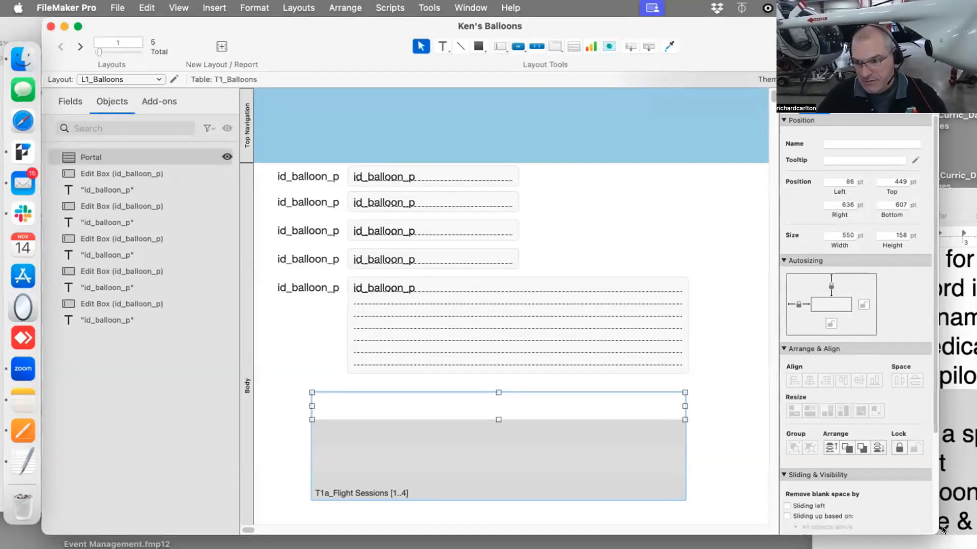
# Place the Pilots_Name field from T1a_Flight Sessions into the portal row, with its label above the portal
pyautogui.press('super+b')
pyautogui.press('super+l')
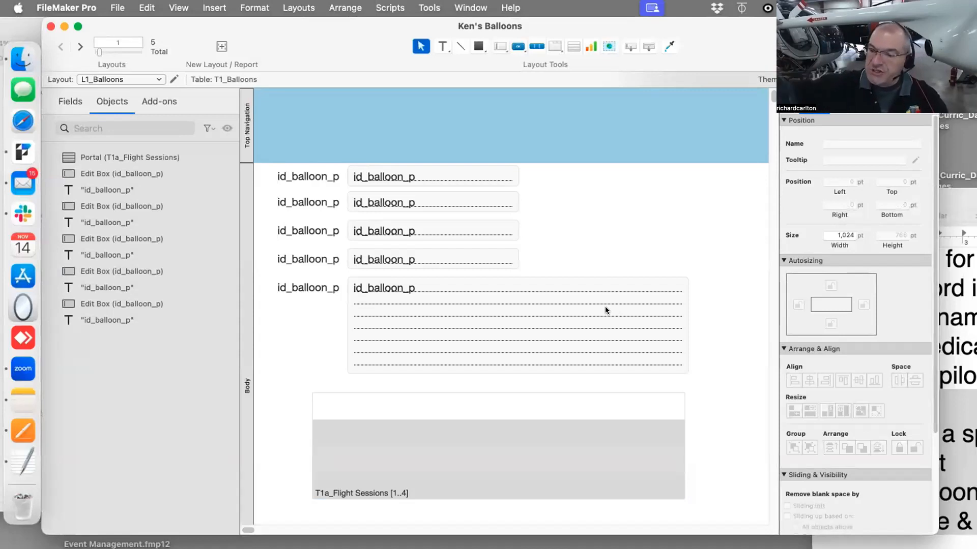
pyautogui.click(418, 410)
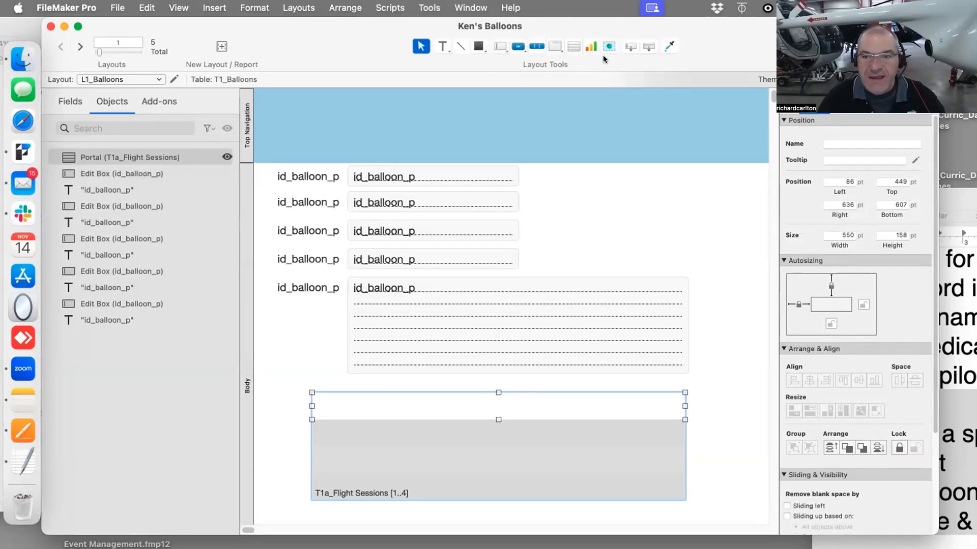
pyautogui.moveTo(630, 47); pyautogui.dragTo(308, 394)
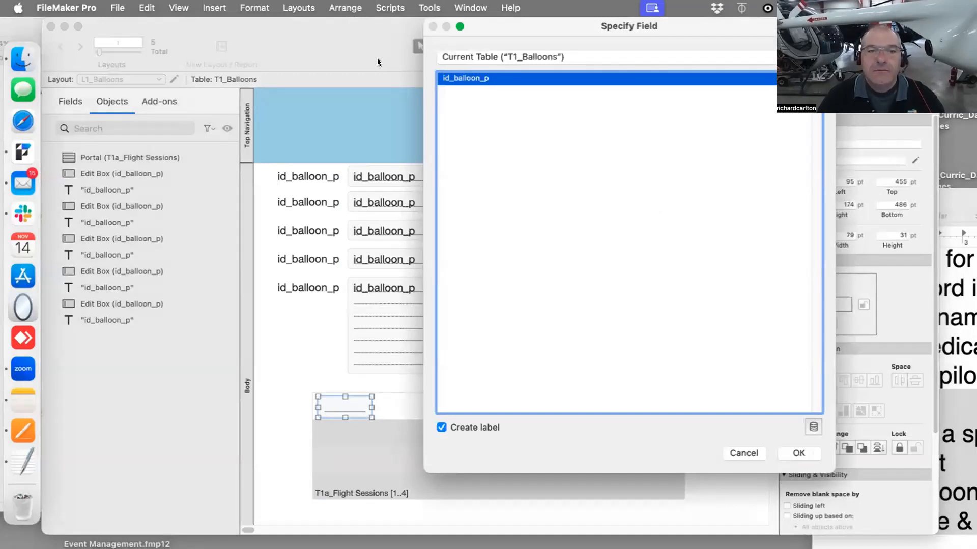
pyautogui.click(534, 57)
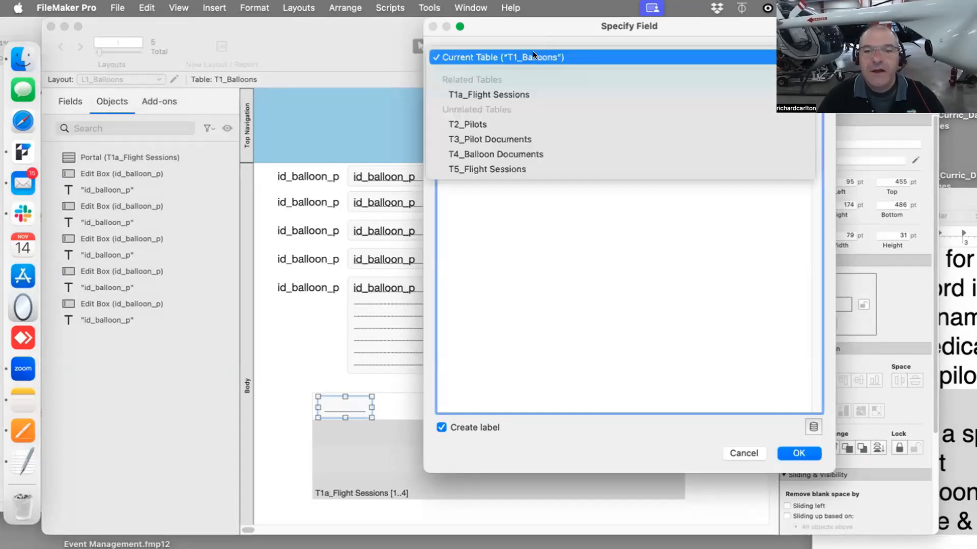
pyautogui.click(533, 93)
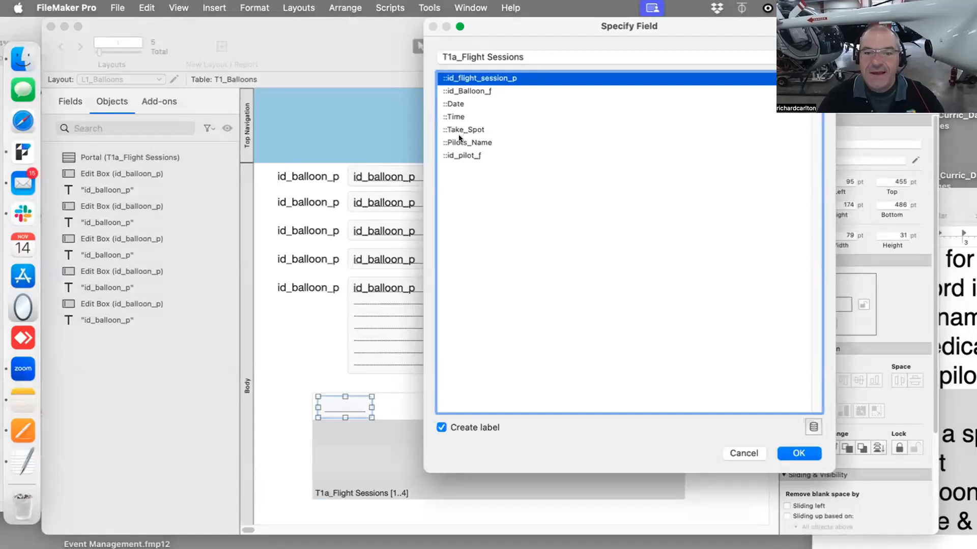
pyautogui.click(459, 142)
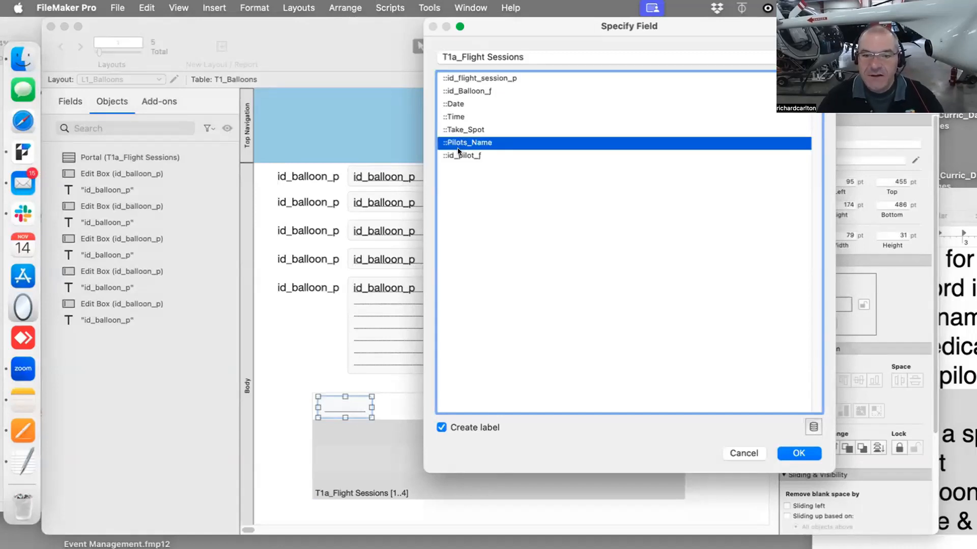
pyautogui.click(460, 155)
pyautogui.click(459, 142)
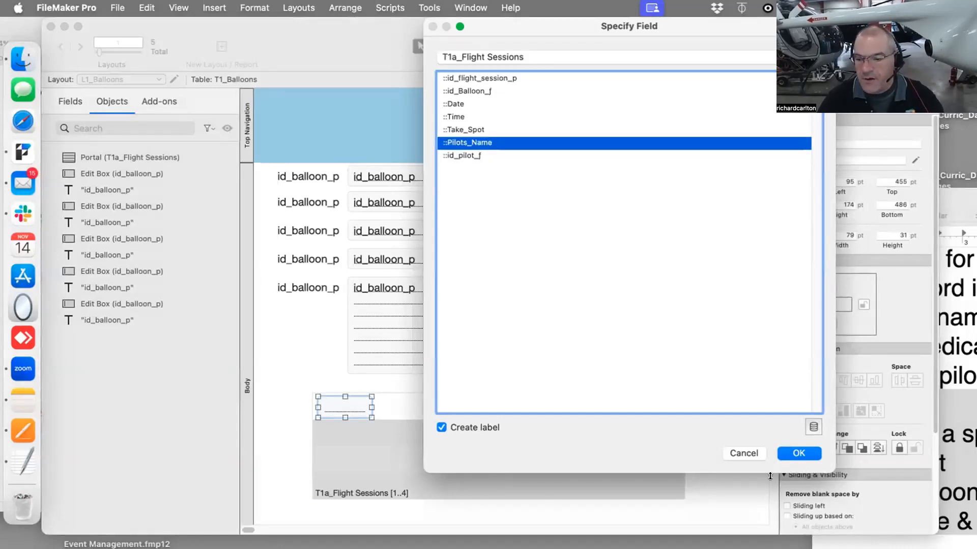
pyautogui.click(796, 454)
pyautogui.click(348, 408)
pyautogui.moveTo(345, 407); pyautogui.dragTo(346, 385)
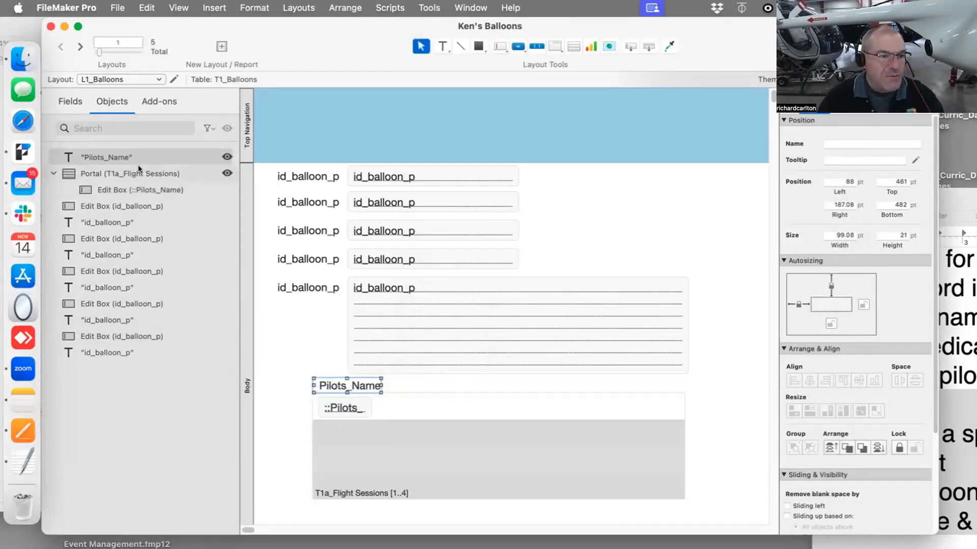
# Switch the Fields pane to list the T1a_Flight Sessions fields
pyautogui.moveTo(160, 30); pyautogui.dragTo(179, 23)
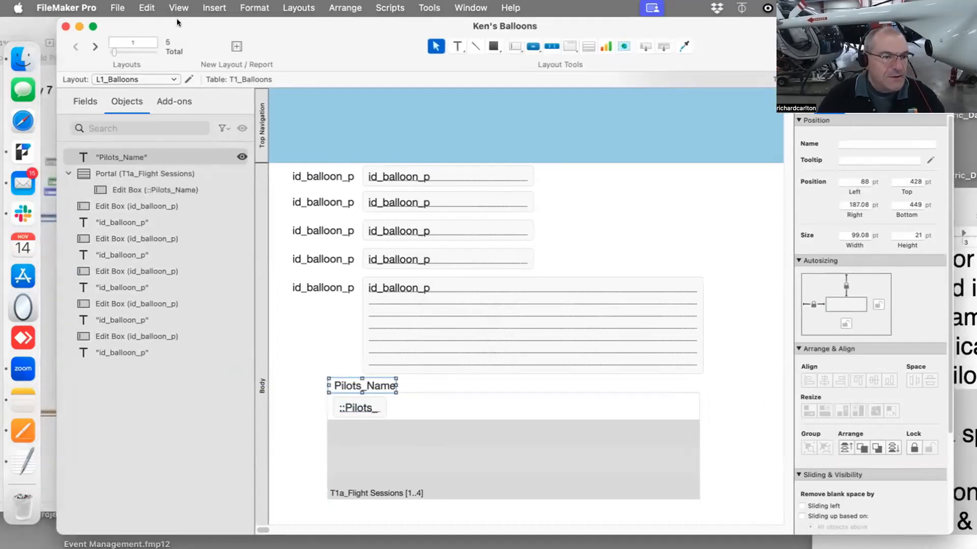
pyautogui.click(79, 100)
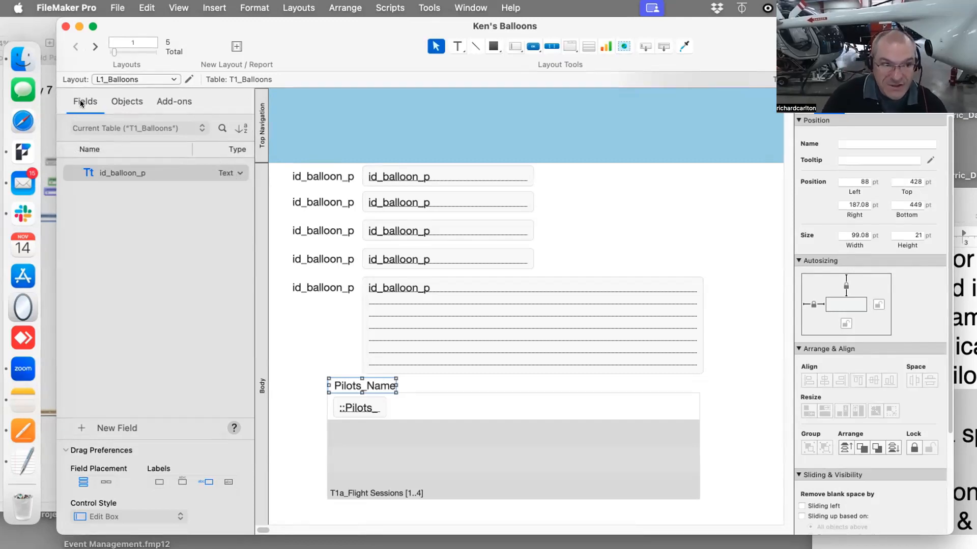
pyautogui.click(201, 126)
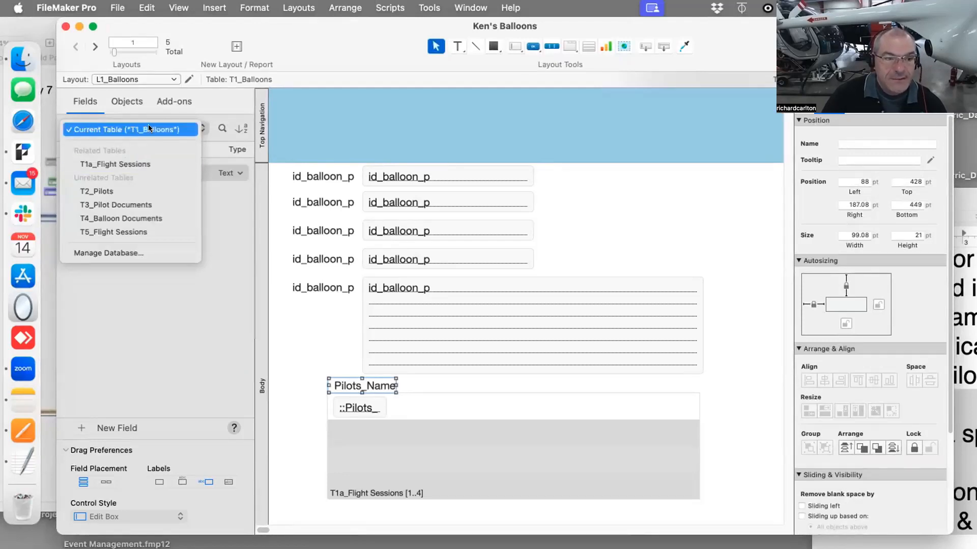
pyautogui.click(133, 163)
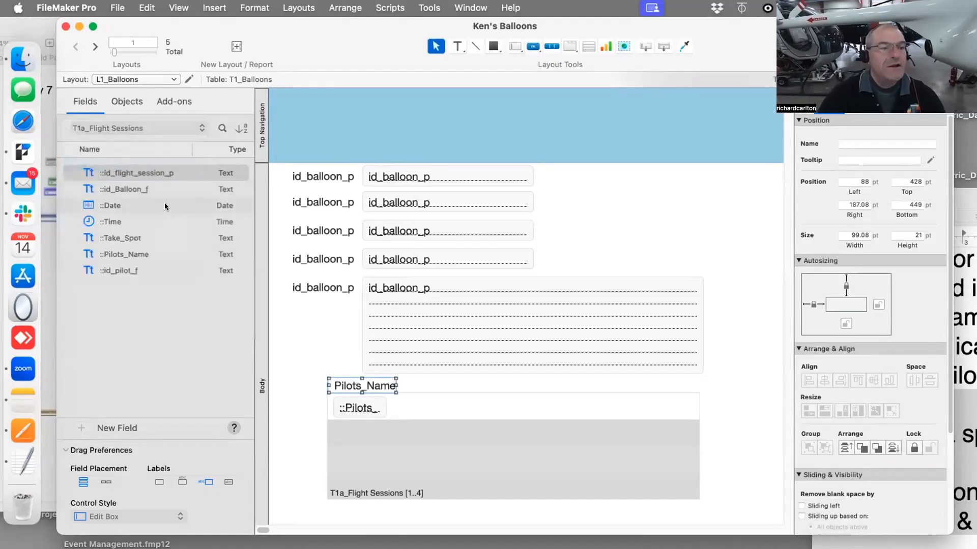
# Select the Date, Time and Take_Spot fields and place them into the portal row beside Pilots_Name
pyautogui.click(129, 237)
pyautogui.keyDown('super'); pyautogui.click(109, 205); pyautogui.keyUp('super')
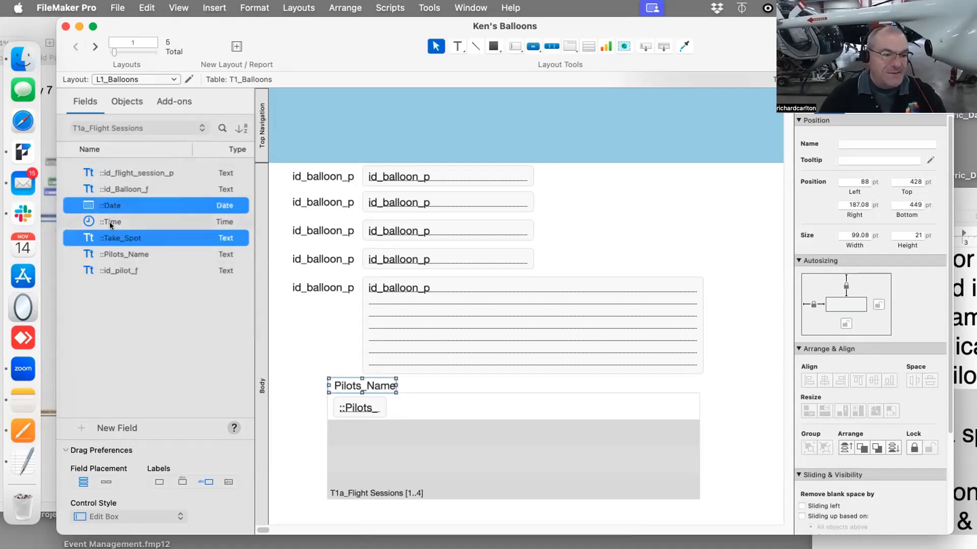
pyautogui.keyDown('super'); pyautogui.click(112, 223); pyautogui.keyUp('super')
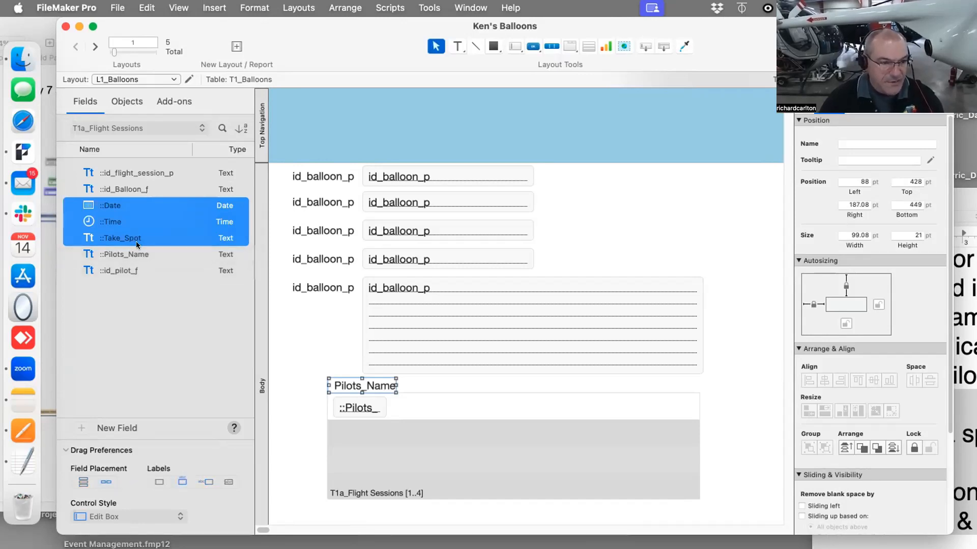
pyautogui.moveTo(113, 205); pyautogui.dragTo(420, 407)
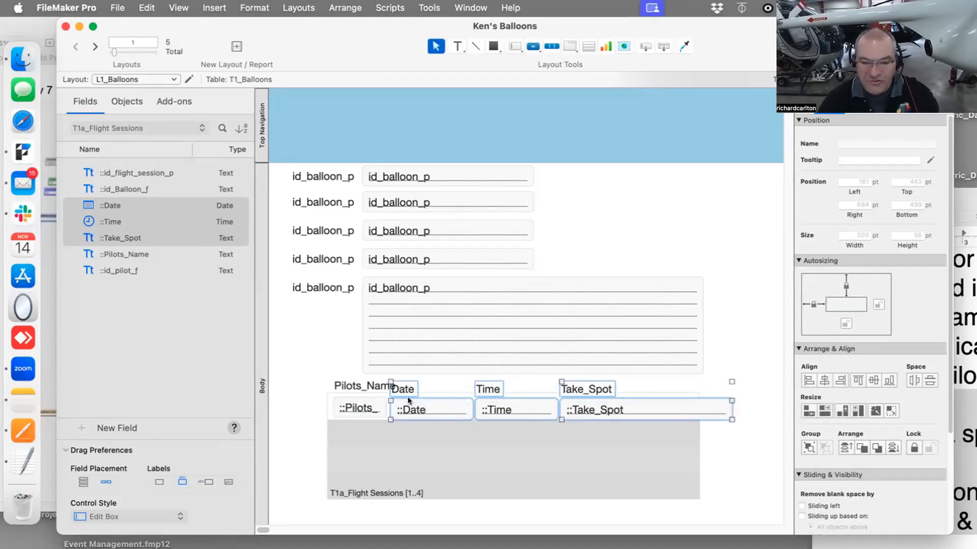
# Nudge the three placed fields up and left to align them within the portal row
pyautogui.press('Up')
pyautogui.press('Up')
pyautogui.press('Up')
pyautogui.press('Up')
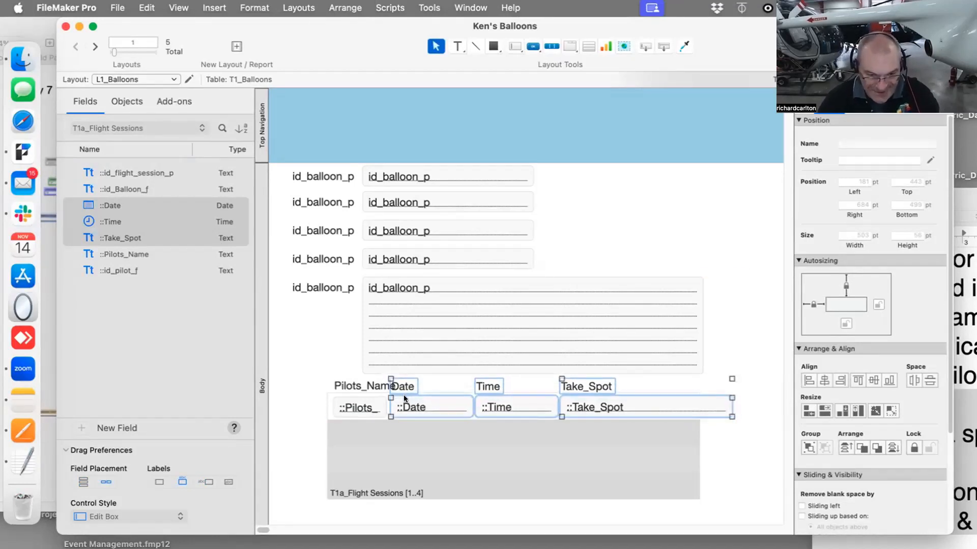
pyautogui.press('Left')
pyautogui.press('Left')
pyautogui.press('Left')
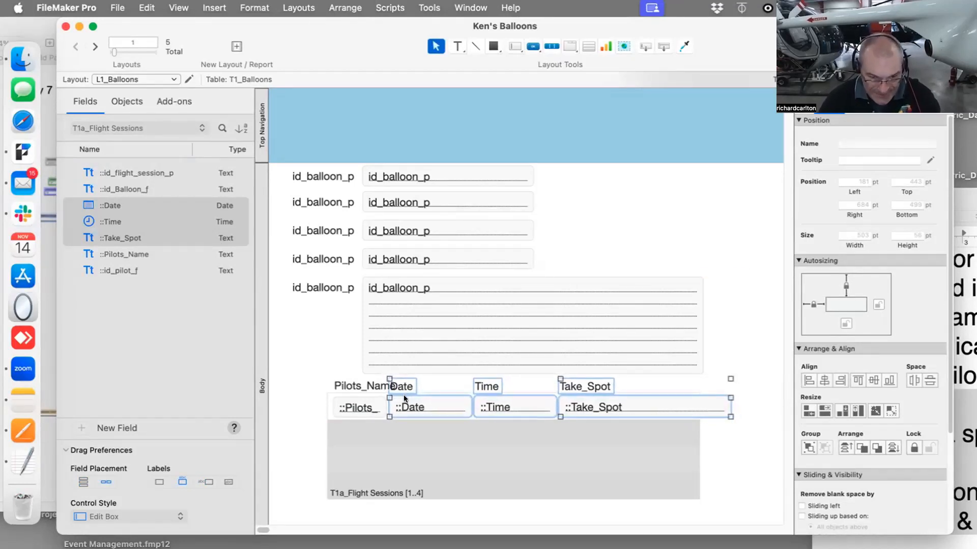
# Widen the portal to fit the Take_Spot field and move Take_Spot back into the portal row
pyautogui.click(690, 440)
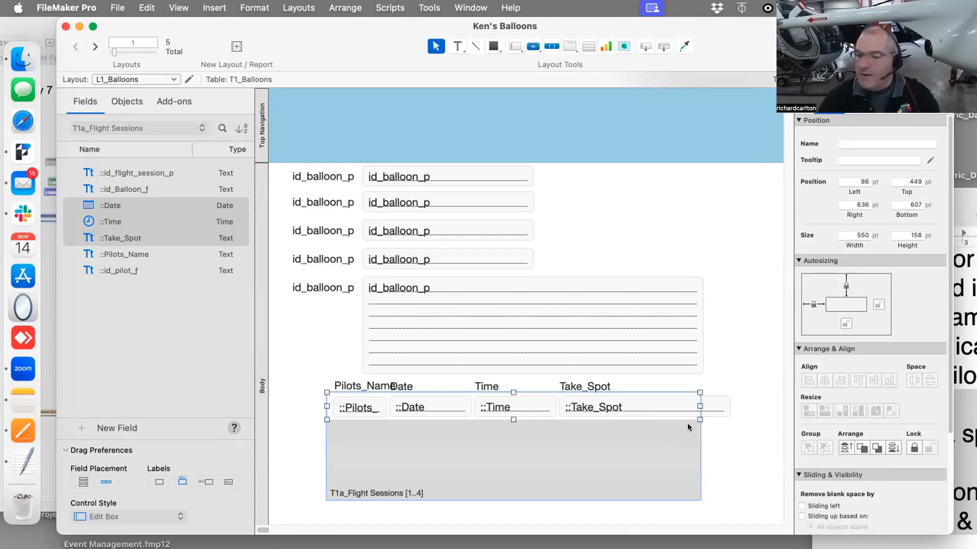
pyautogui.moveTo(700, 406); pyautogui.dragTo(736, 407)
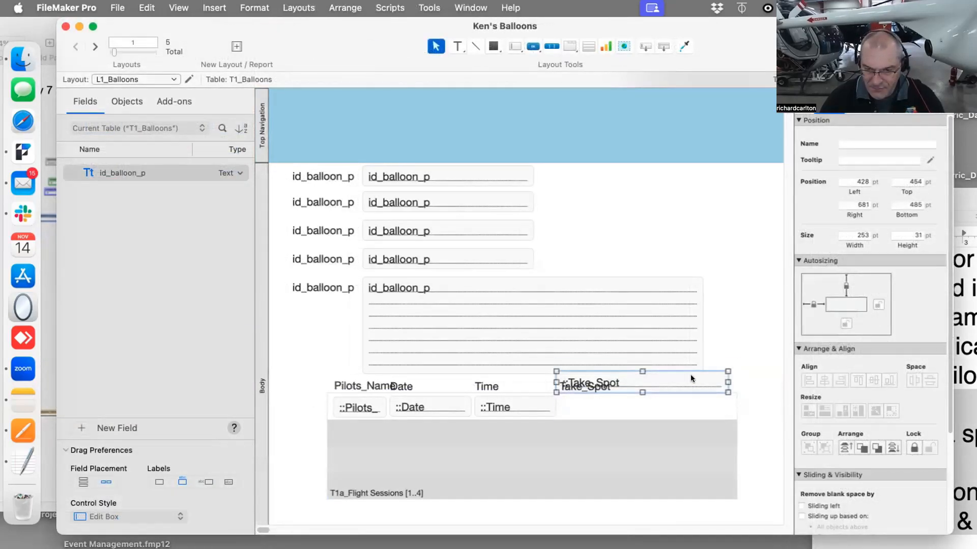
pyautogui.moveTo(691, 376); pyautogui.dragTo(691, 408)
# Create a Balloon_Name field in the Balloons table and place it at the top of the Balloons layout
pyautogui.press('super+b')
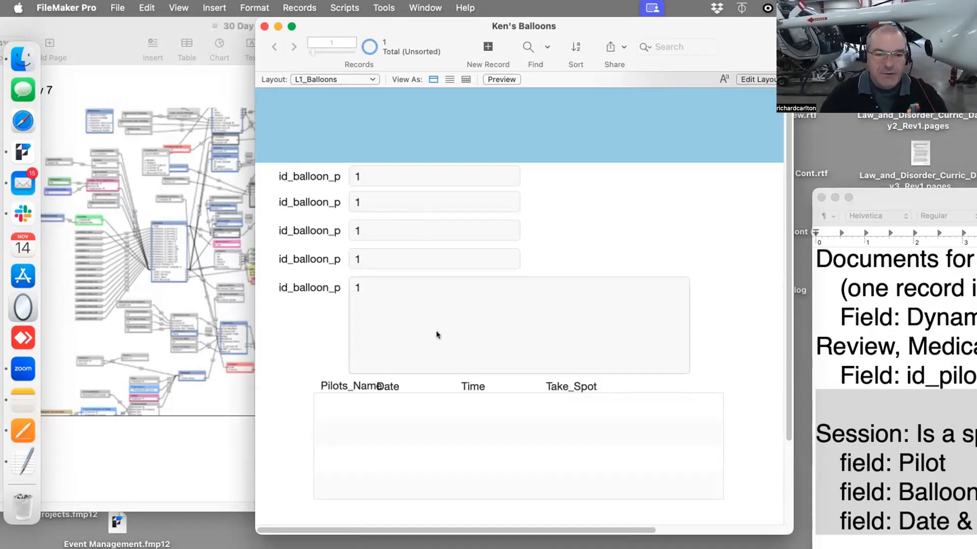
pyautogui.press('super+shift+d')
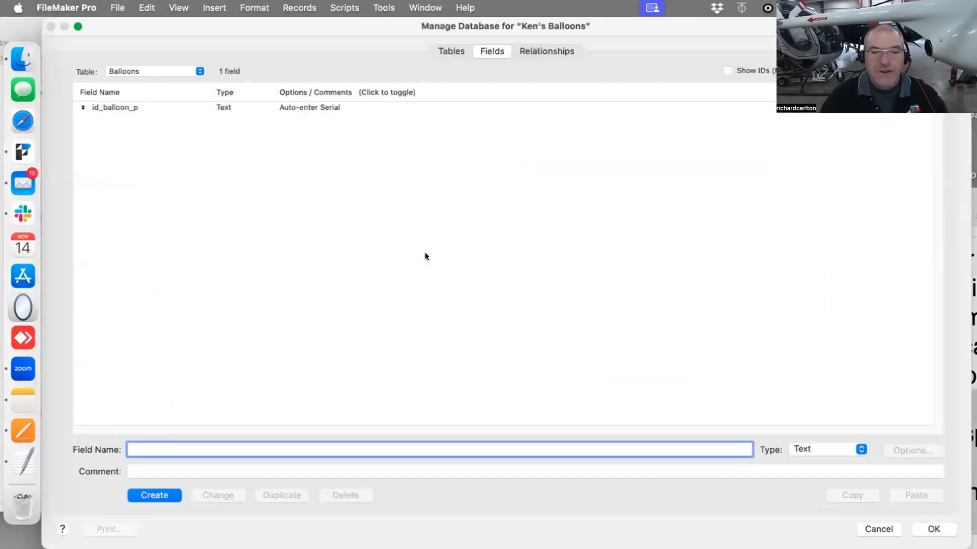
pyautogui.click(154, 71)
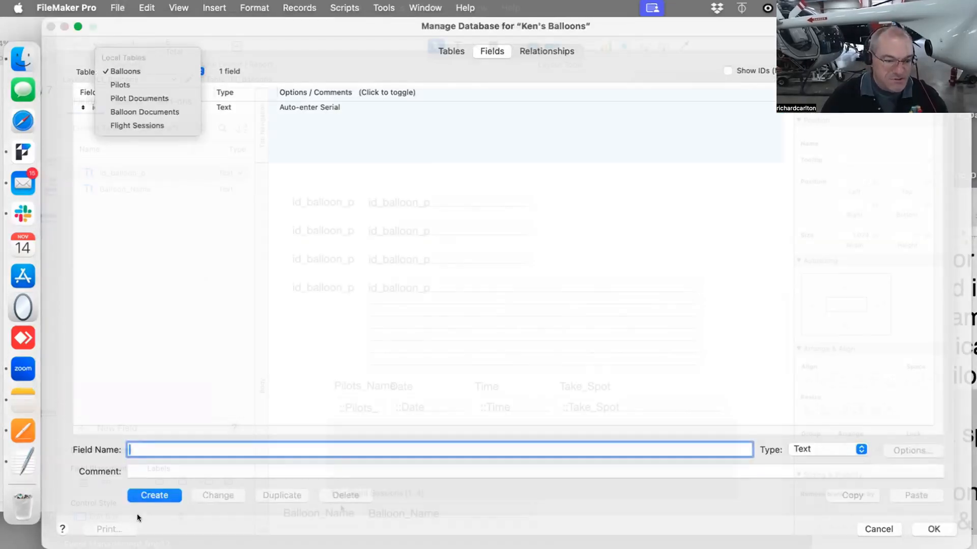
pyautogui.moveTo(382, 514); pyautogui.dragTo(386, 176)
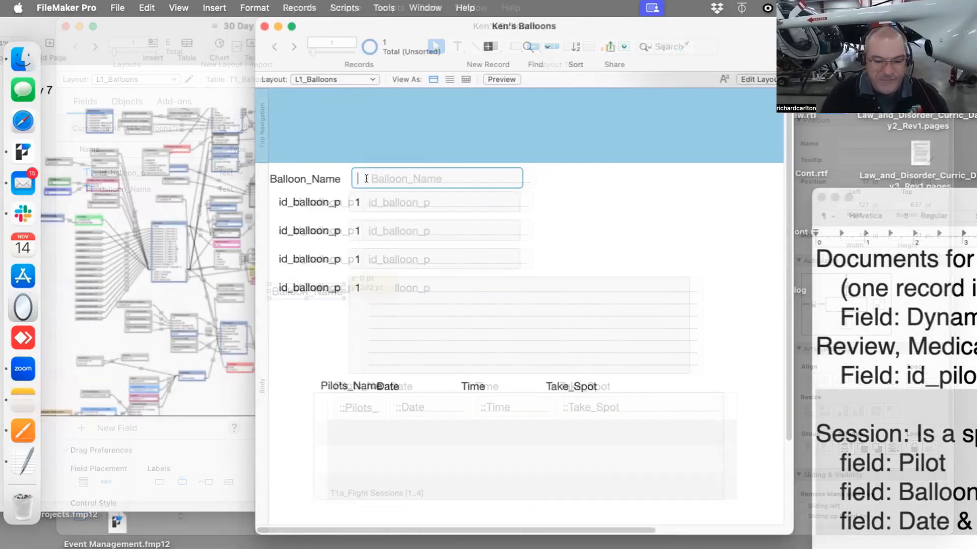
# Enter Trojan as the Balloon_Name of the current balloon record
pyautogui.write('Trojan')
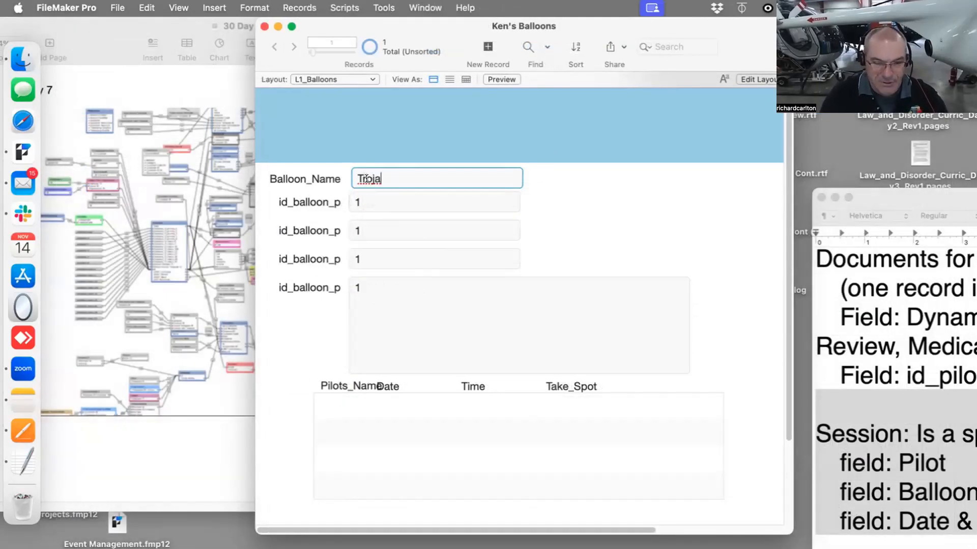
pyautogui.click(686, 190)
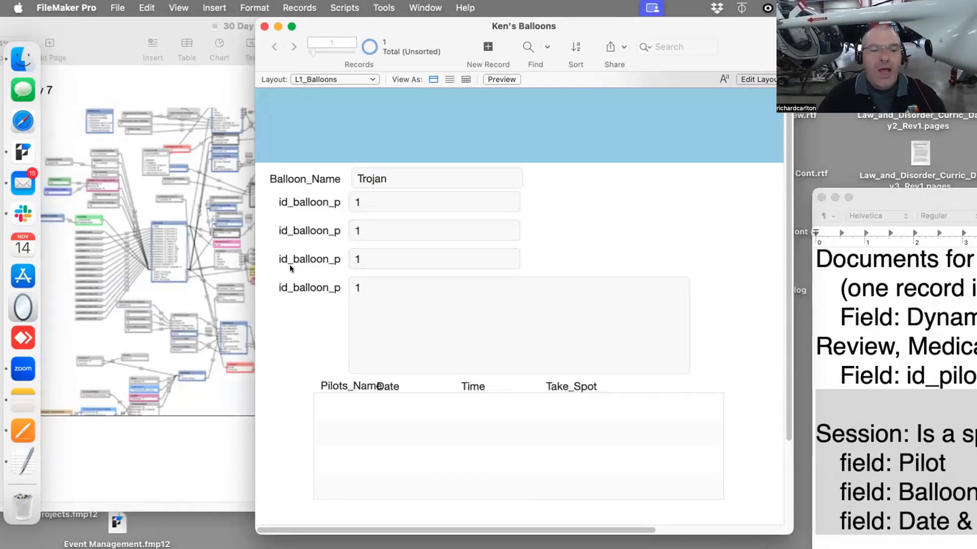
# Open the portal's setup in layout mode to review its settings and close it
pyautogui.press('super+l')
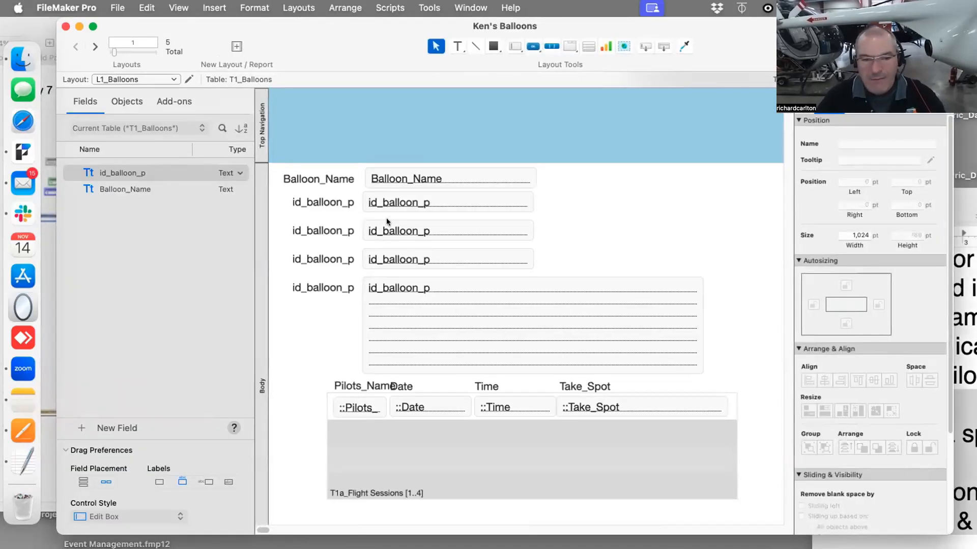
pyautogui.press('super+b')
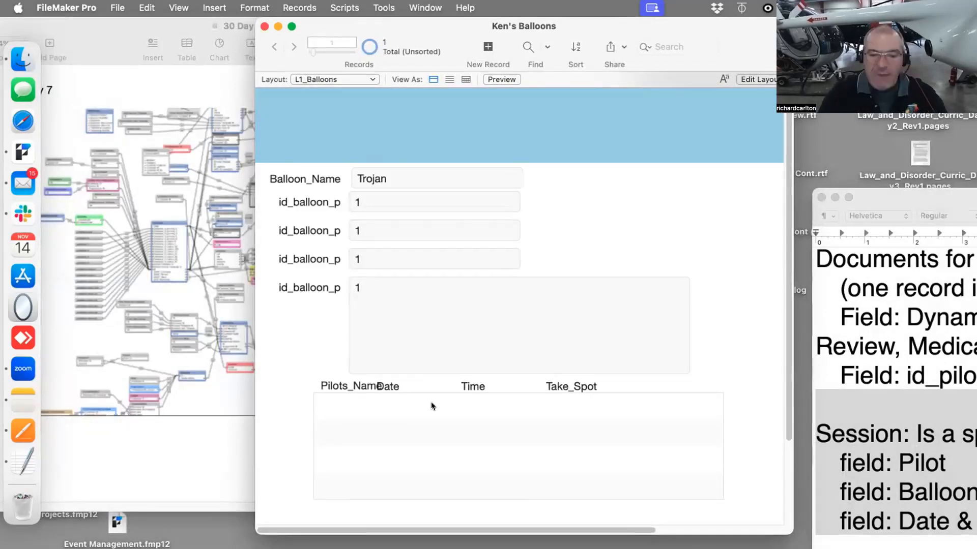
pyautogui.press('super+l')
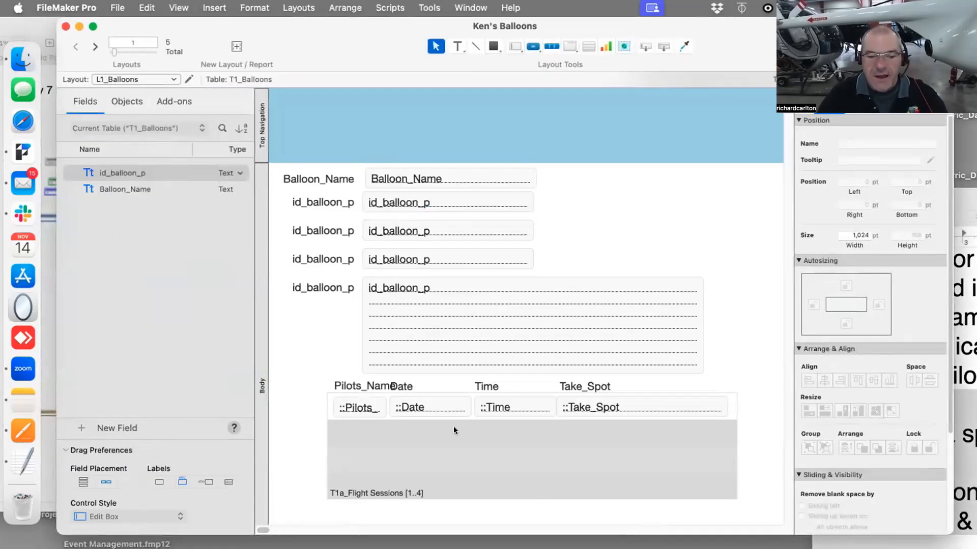
pyautogui.click(460, 453)
pyautogui.doubleClick(460, 454)
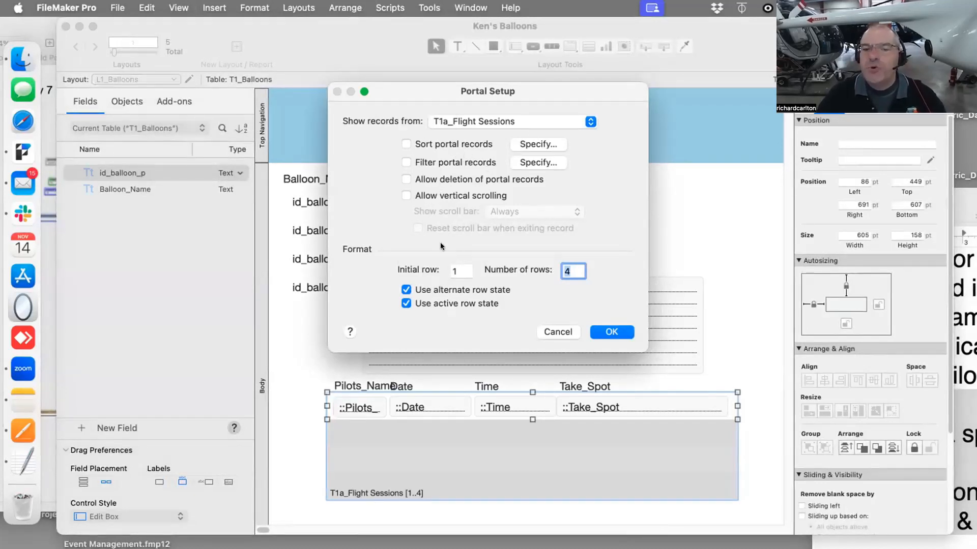
pyautogui.click(601, 331)
# Allow creation of T1a_Flight Sessions records via the relationship from T1_Balloons
pyautogui.click(112, 7)
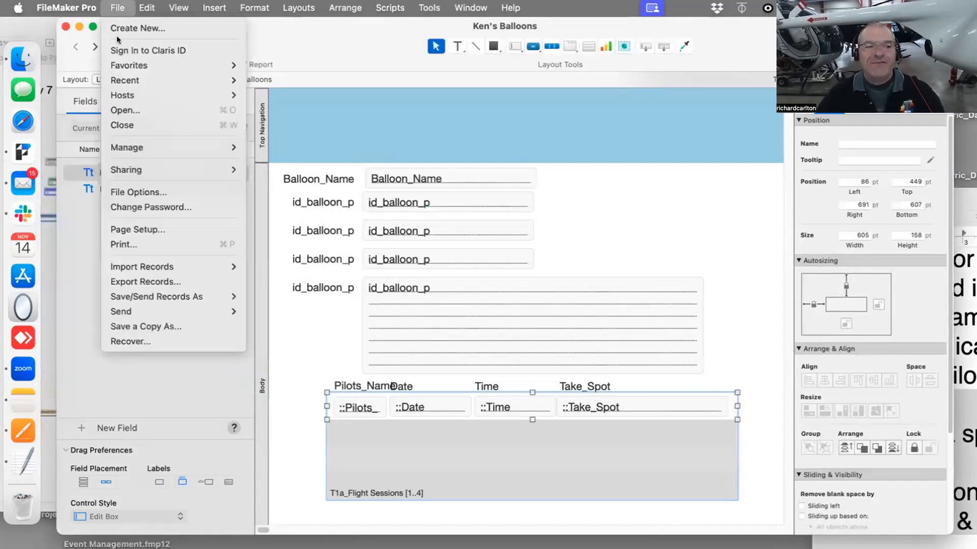
pyautogui.moveTo(136, 147)
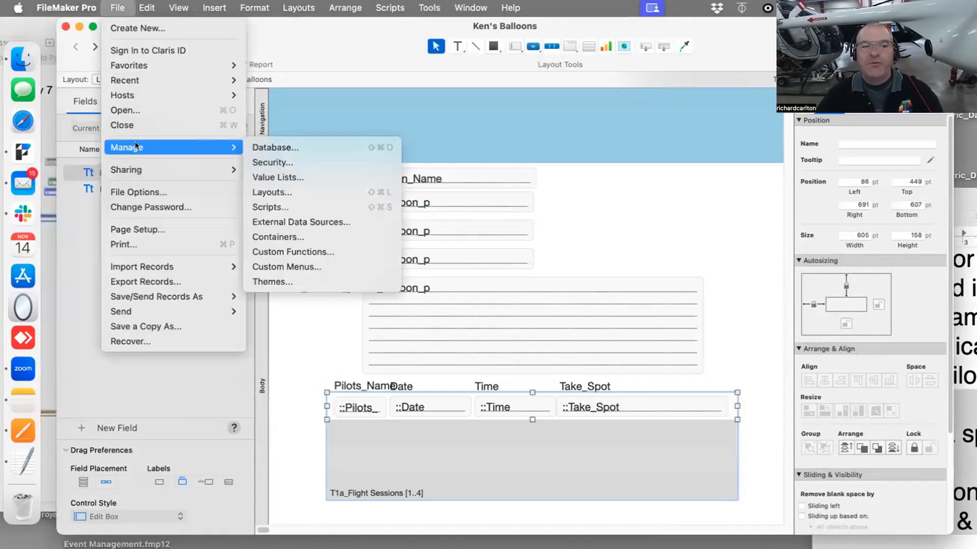
pyautogui.click(263, 146)
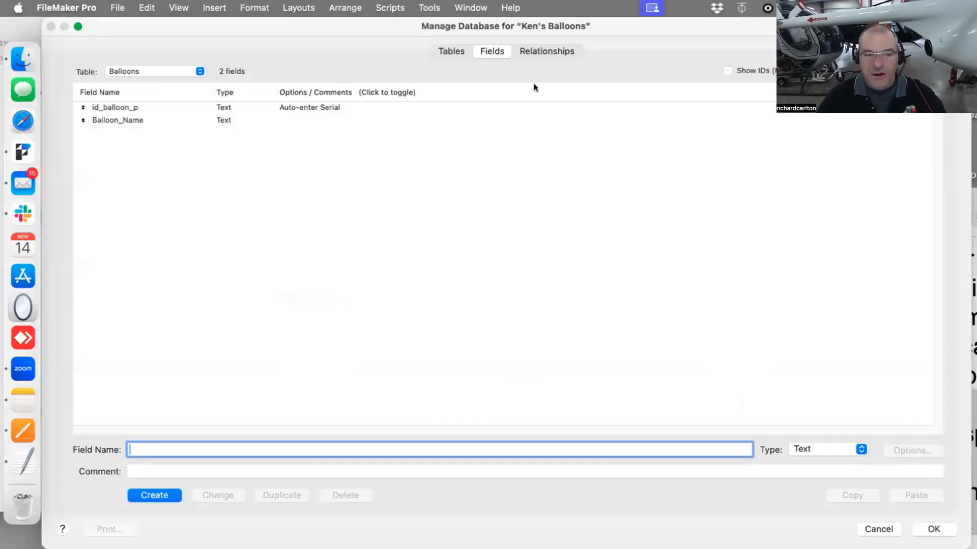
pyautogui.click(546, 48)
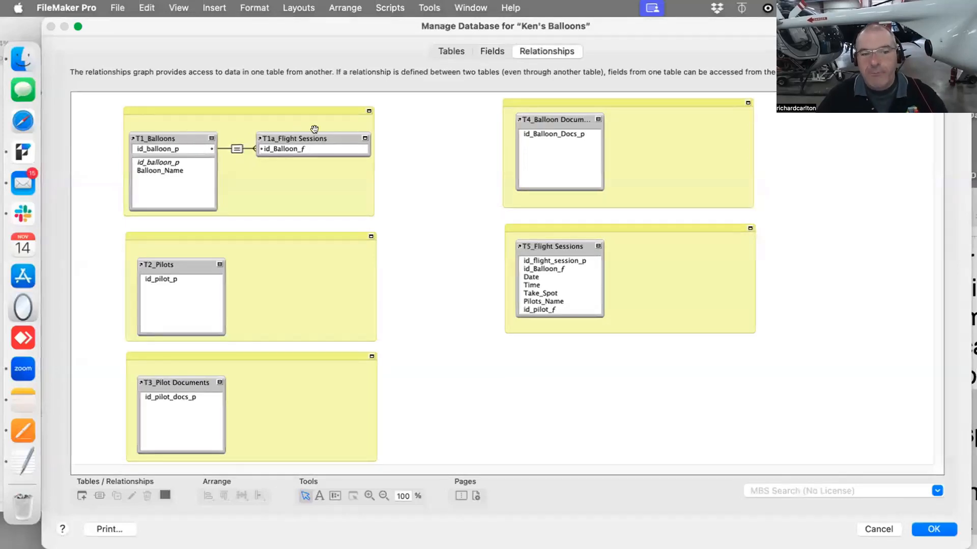
pyautogui.doubleClick(237, 148)
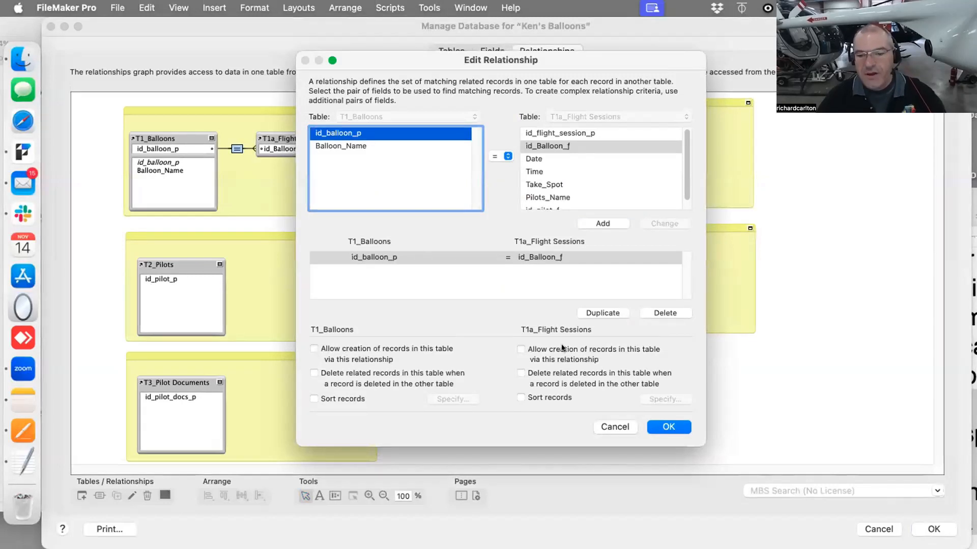
pyautogui.click(521, 347)
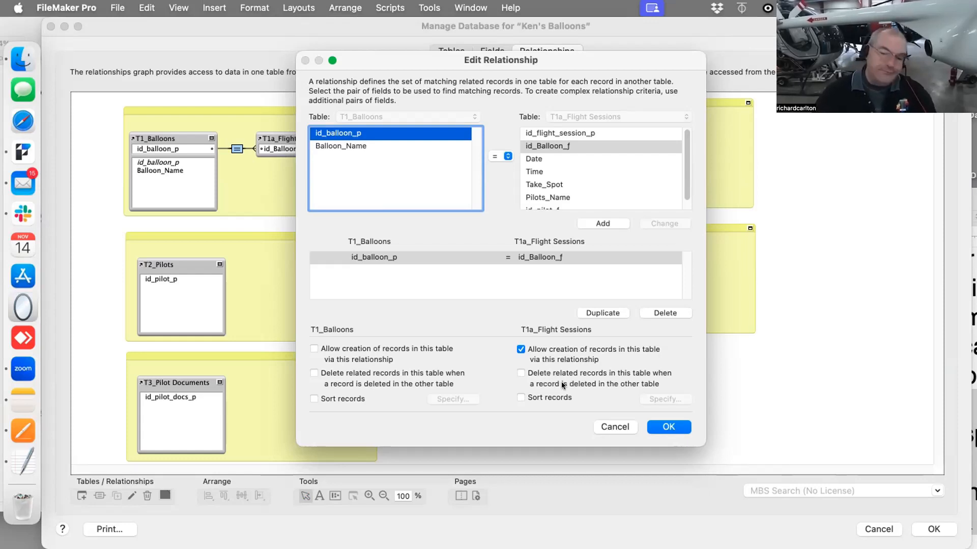
pyautogui.click(664, 425)
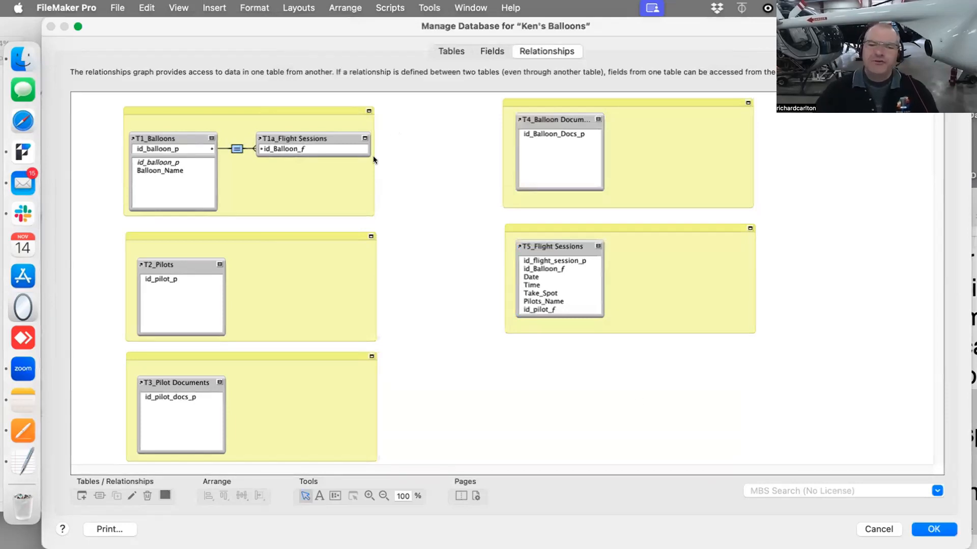
# Move the T1a_Flight Sessions table occurrence slightly upward and close Manage Database
pyautogui.moveTo(337, 137); pyautogui.dragTo(336, 132)
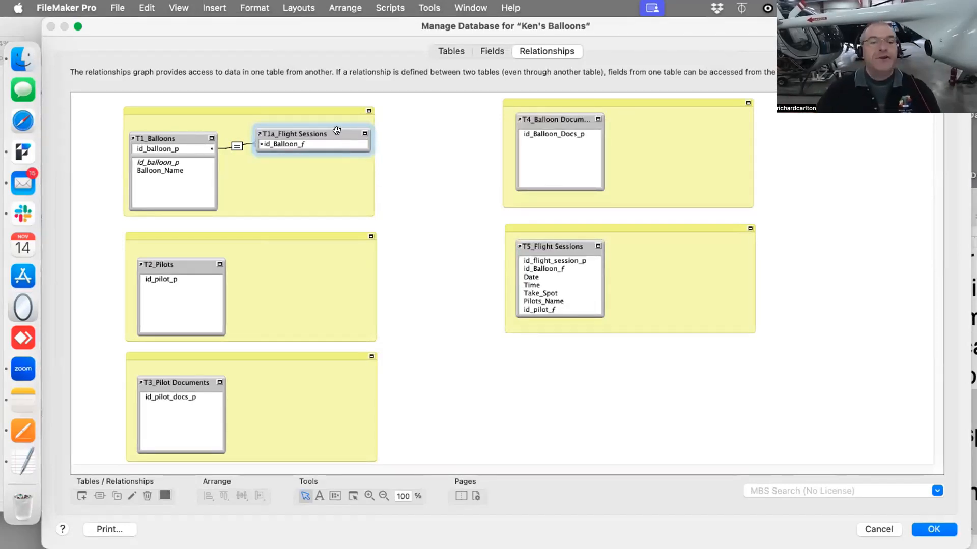
pyautogui.moveTo(336, 131); pyautogui.dragTo(334, 128)
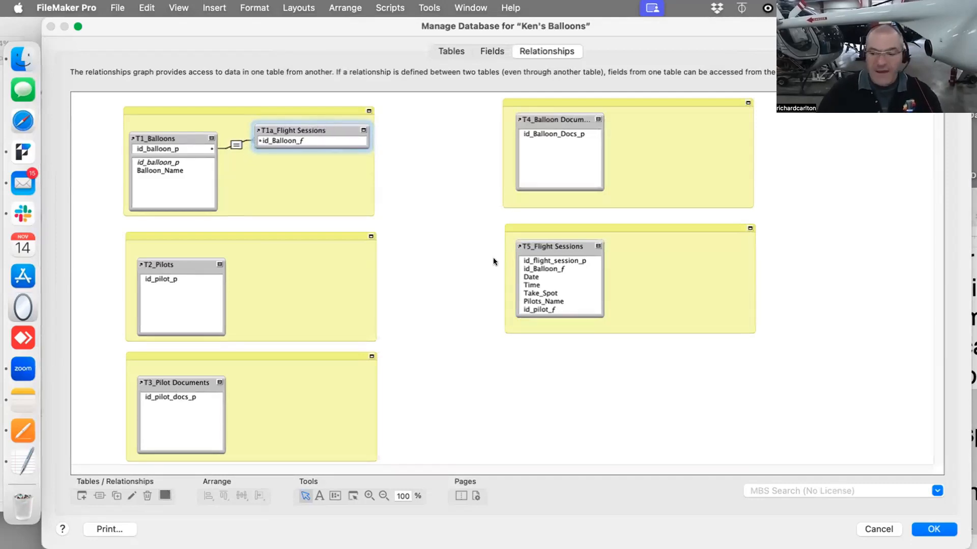
pyautogui.press('Return')
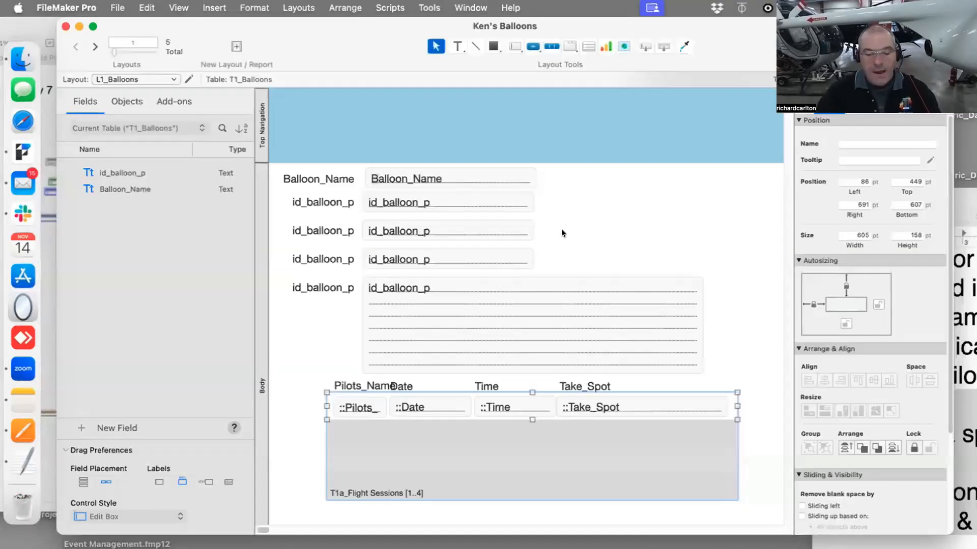
# Switch to browse mode and enter a pilot's name in the portal row's Pilots_Name field
pyautogui.press('super+b')
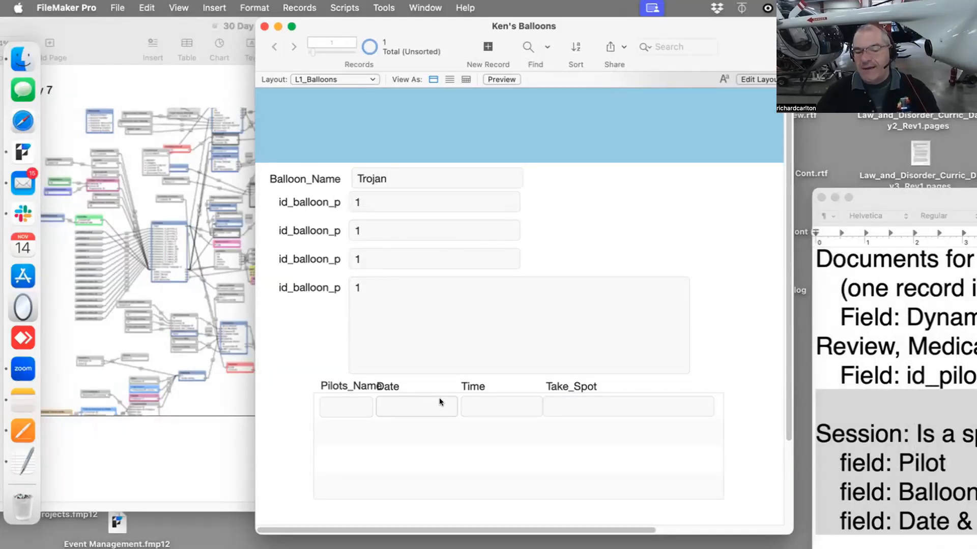
pyautogui.click(351, 399)
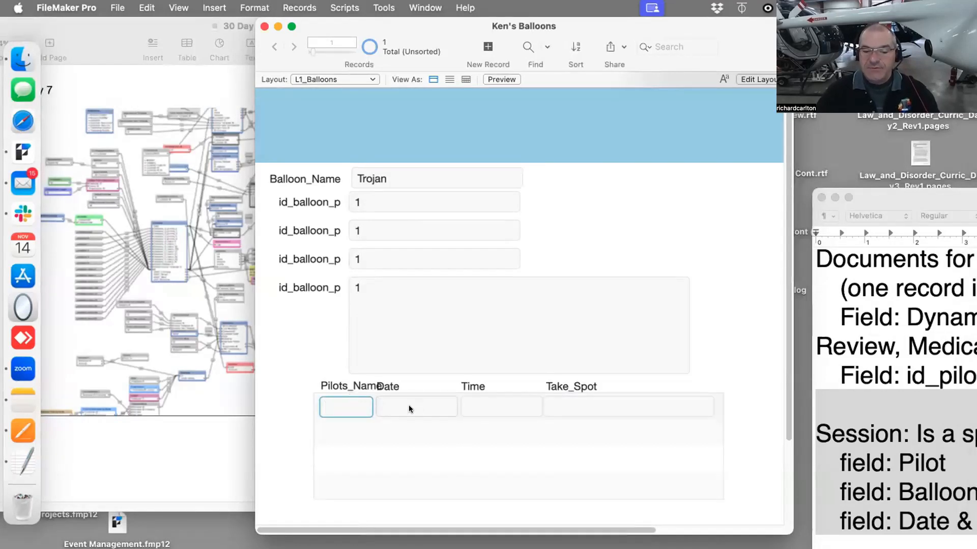
pyautogui.write('Fred')
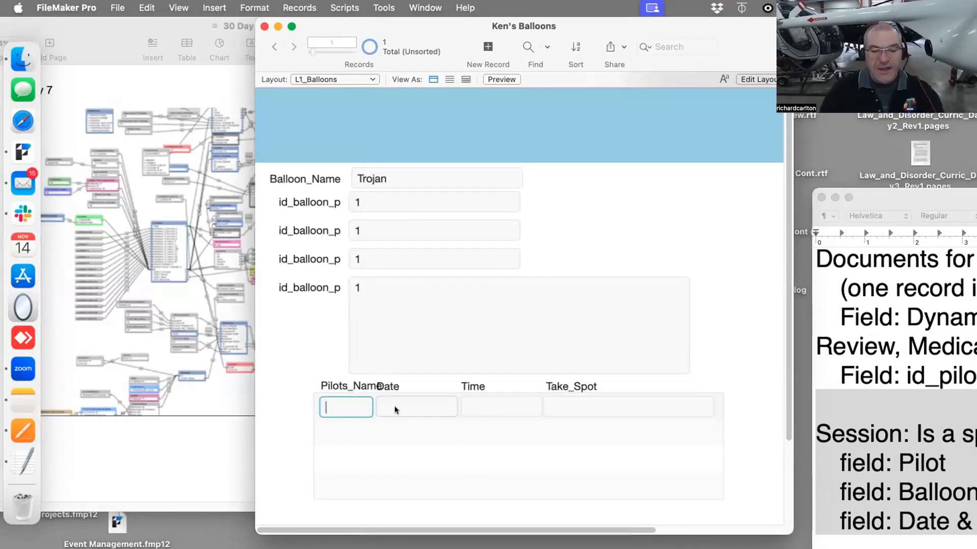
# Insert the current date into the portal row's Date and enter Spot 5 as its Take_Spot
pyautogui.click(395, 406)
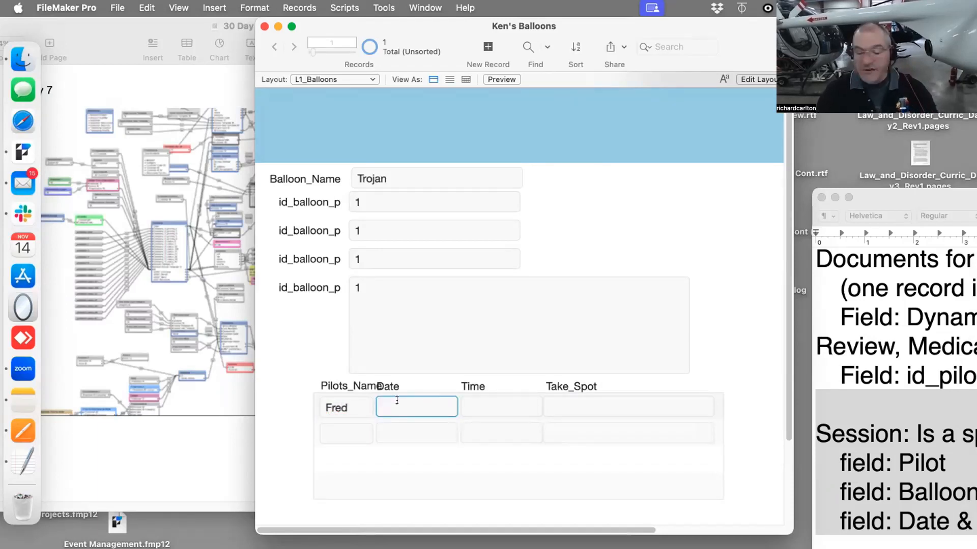
pyautogui.press('super+minus')
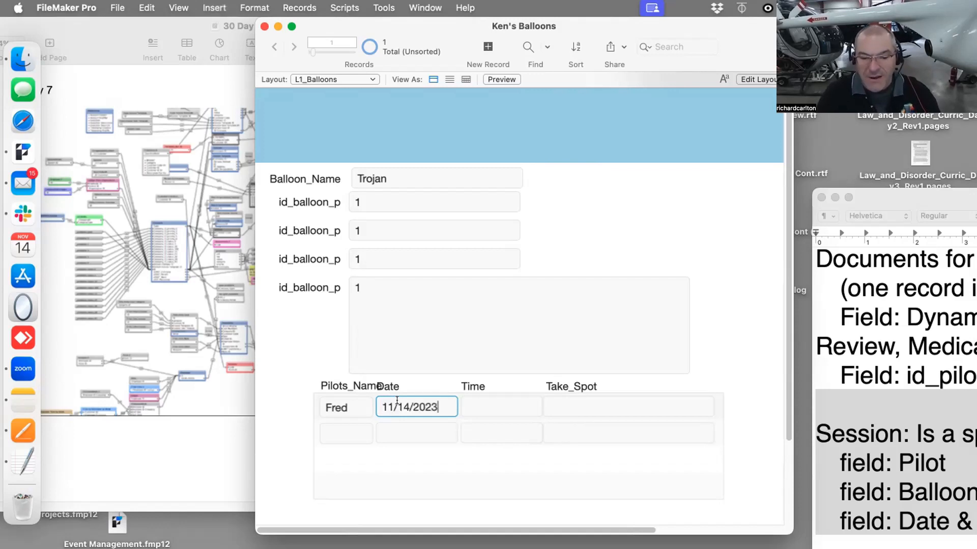
pyautogui.click(480, 401)
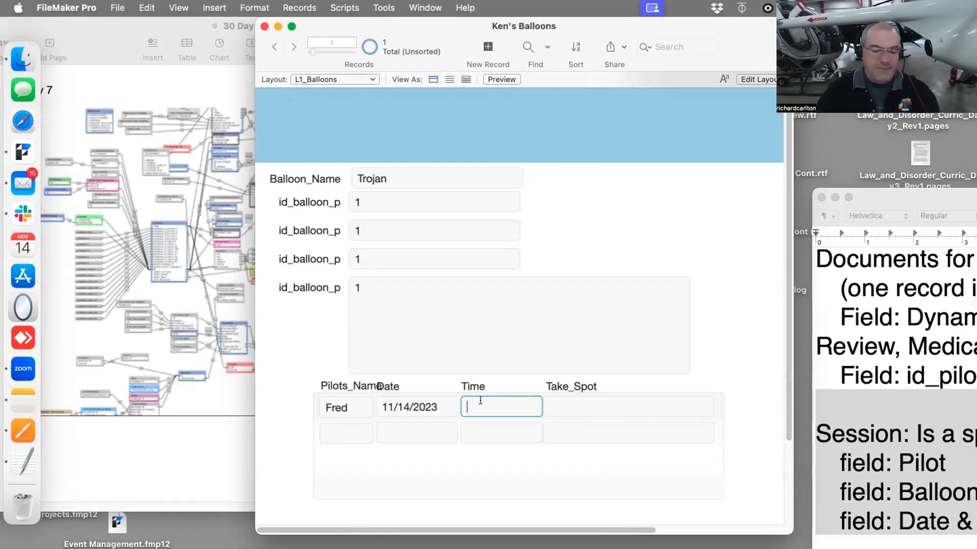
pyautogui.click(583, 399)
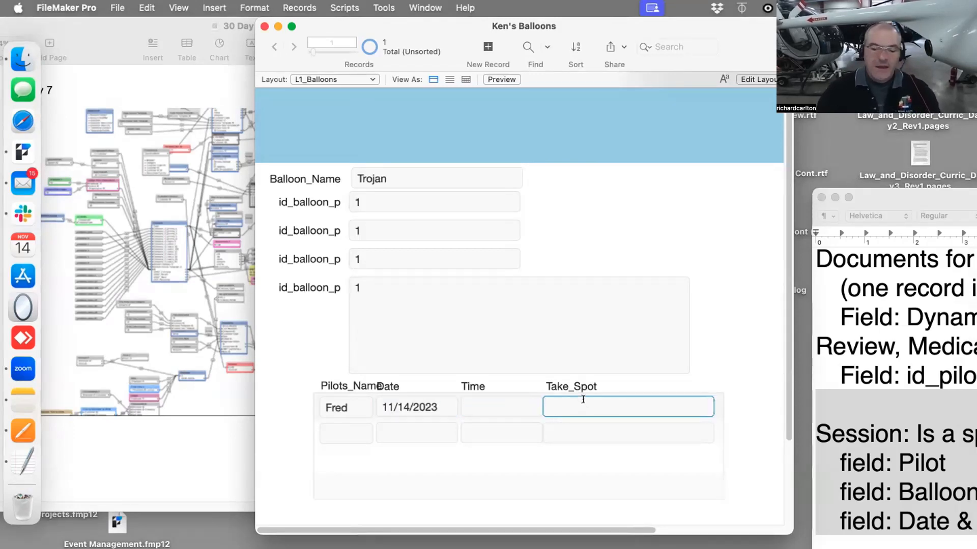
pyautogui.write('Spot 5')
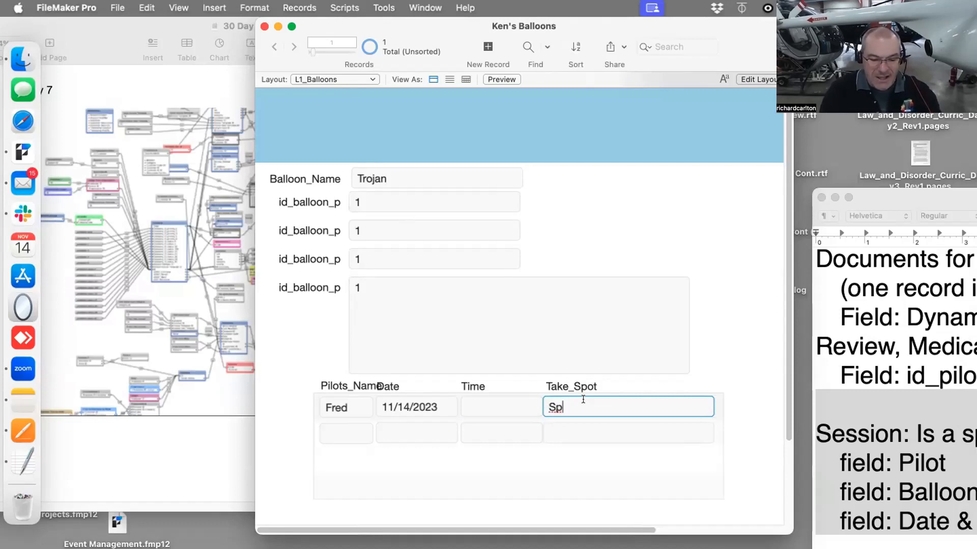
# Open a second window on the database and switch it to the L5_Flight Sessions layout
pyautogui.click(746, 354)
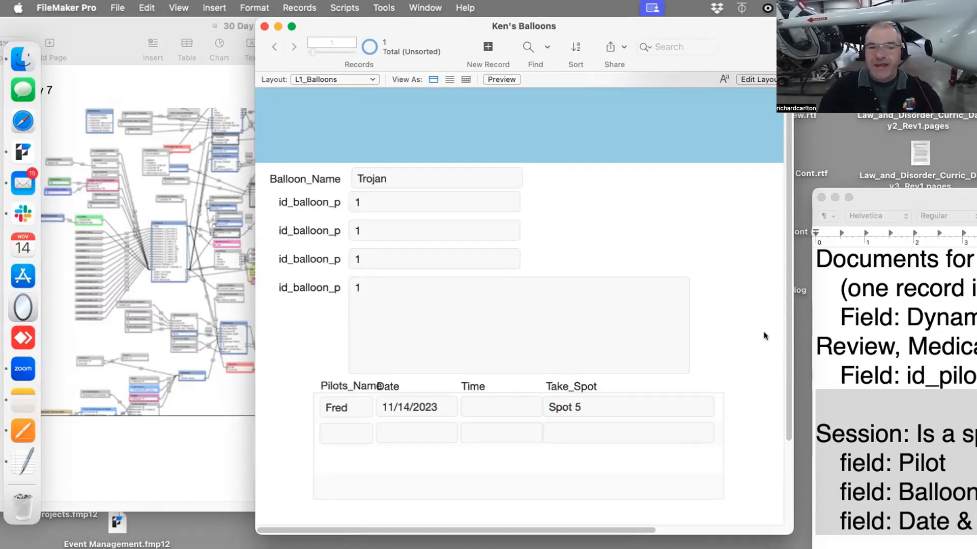
pyautogui.moveTo(539, 25); pyautogui.dragTo(384, 5)
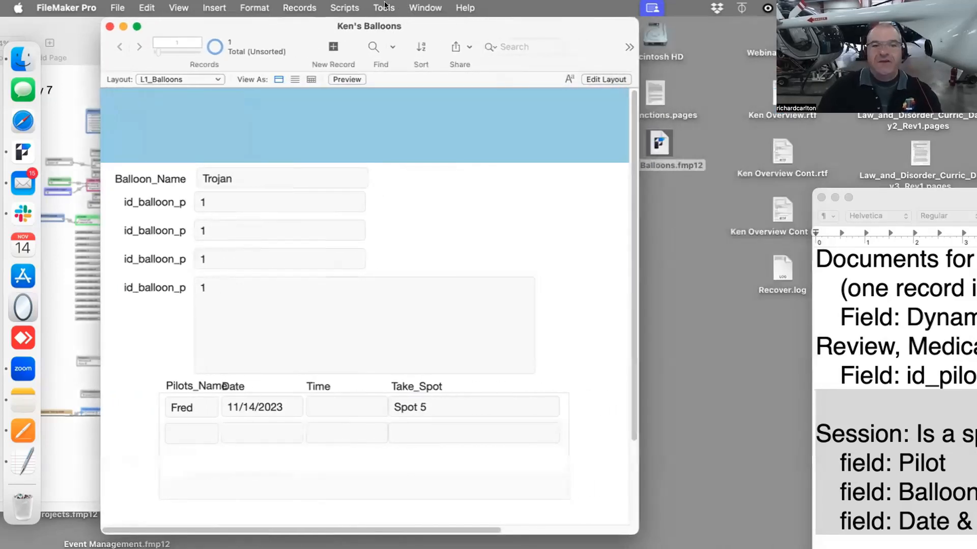
pyautogui.click(412, 7)
pyautogui.click(420, 28)
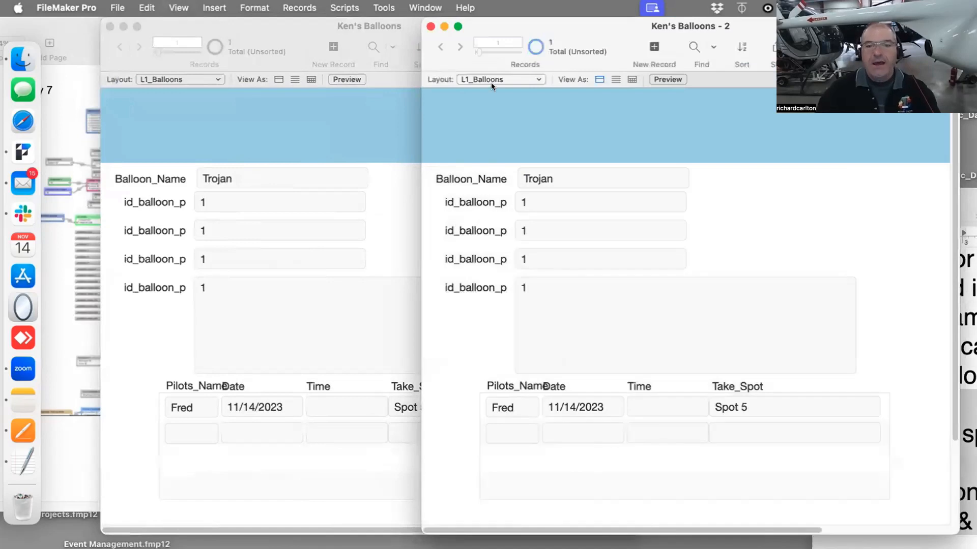
pyautogui.click(491, 82)
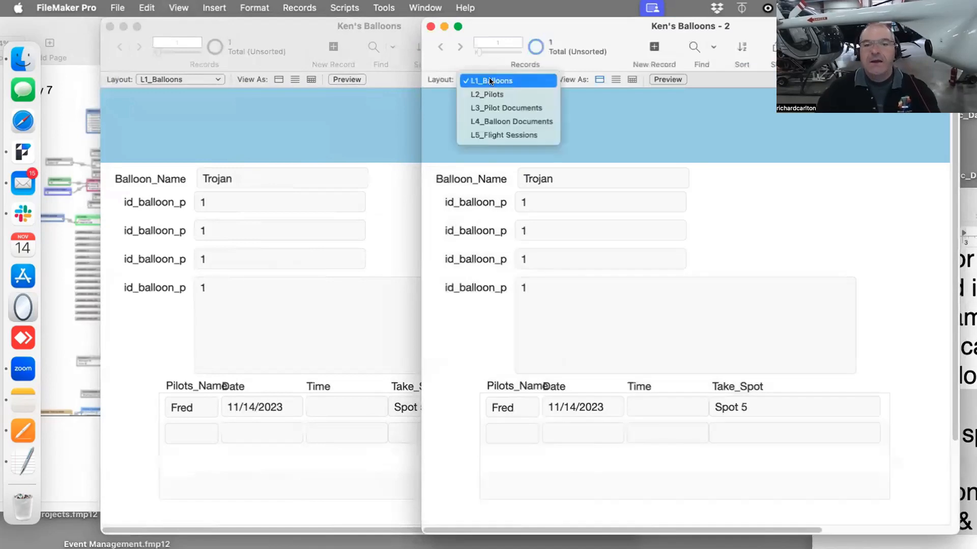
pyautogui.click(491, 135)
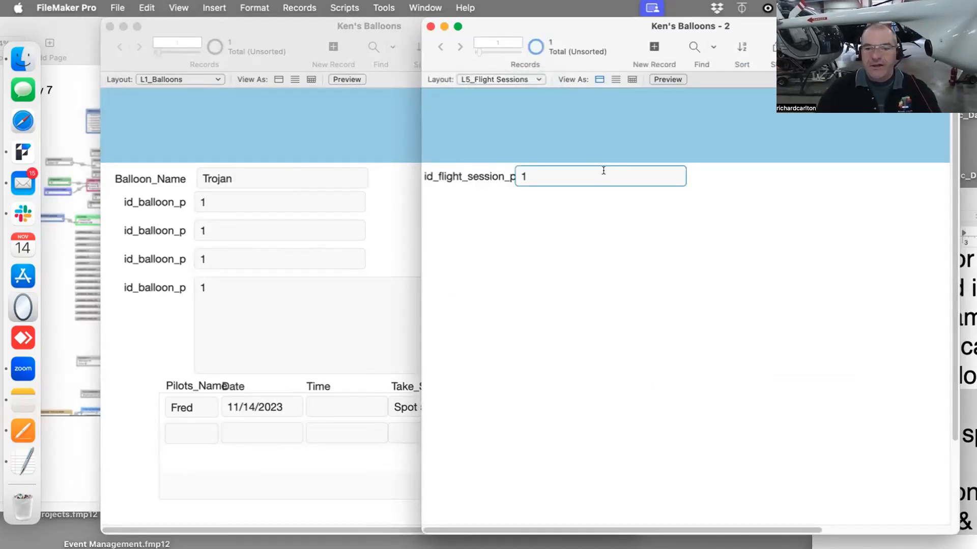
# Delete the header part from the L5_Flight Sessions layout
pyautogui.press('super+l')
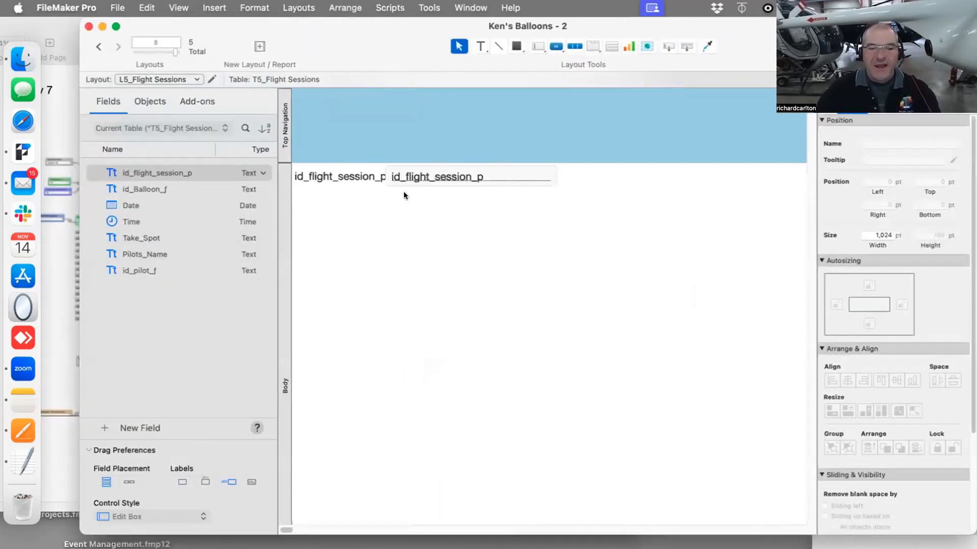
pyautogui.moveTo(420, 178)
pyautogui.mouseDown()
pyautogui.moveTo(446, 178)
pyautogui.moveTo(437, 177)
pyautogui.mouseUp()
pyautogui.moveTo(350, 176); pyautogui.dragTo(359, 175)
pyautogui.click(288, 142)
pyautogui.press('BackSpace')
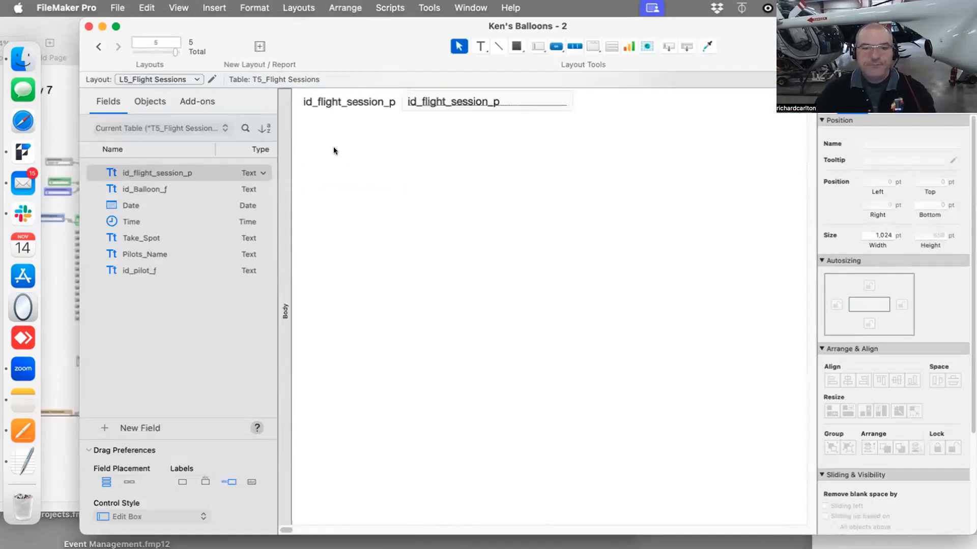
# Place the id_Balloon_f through id_pilot_f fields beneath id_flight_session_p on the layout and return to browse mode
pyautogui.keyDown('shift'); pyautogui.click(149, 221); pyautogui.keyUp('shift')
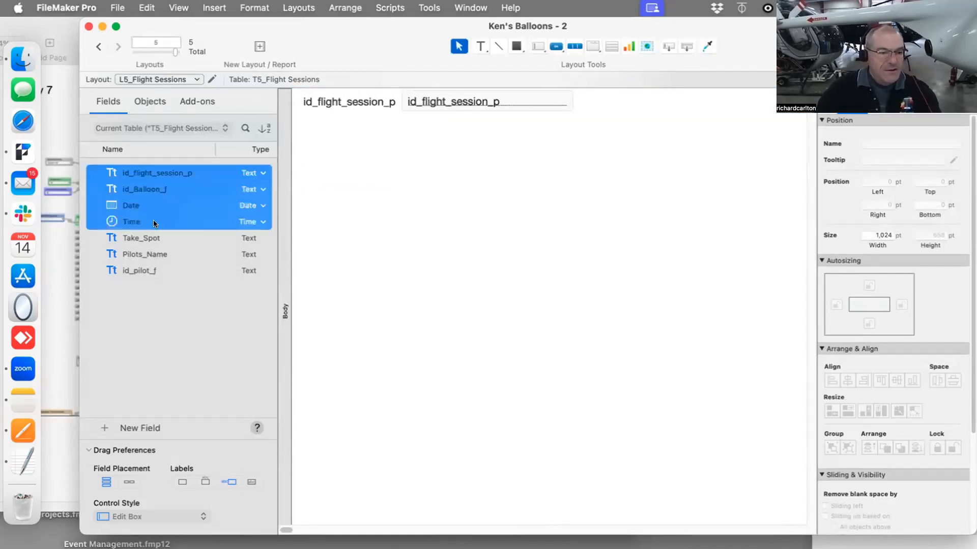
pyautogui.click(157, 273)
pyautogui.click(155, 191)
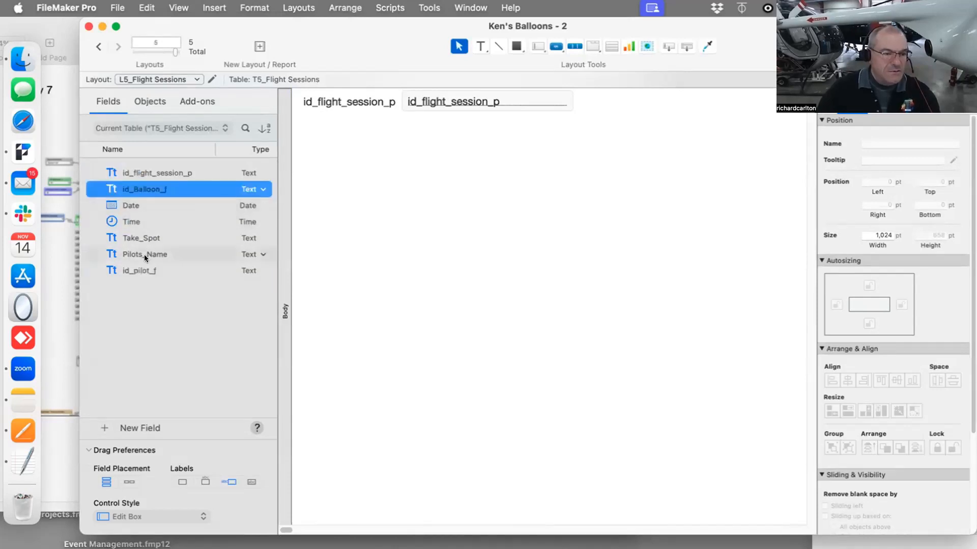
pyautogui.keyDown('shift'); pyautogui.click(127, 270); pyautogui.keyUp('shift')
pyautogui.moveTo(267, 261); pyautogui.dragTo(441, 122)
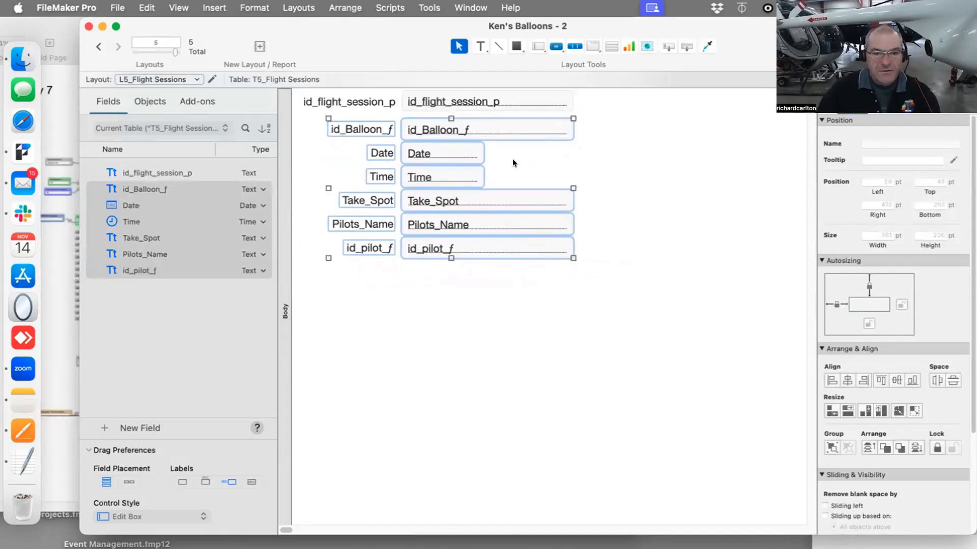
pyautogui.press('super+b')
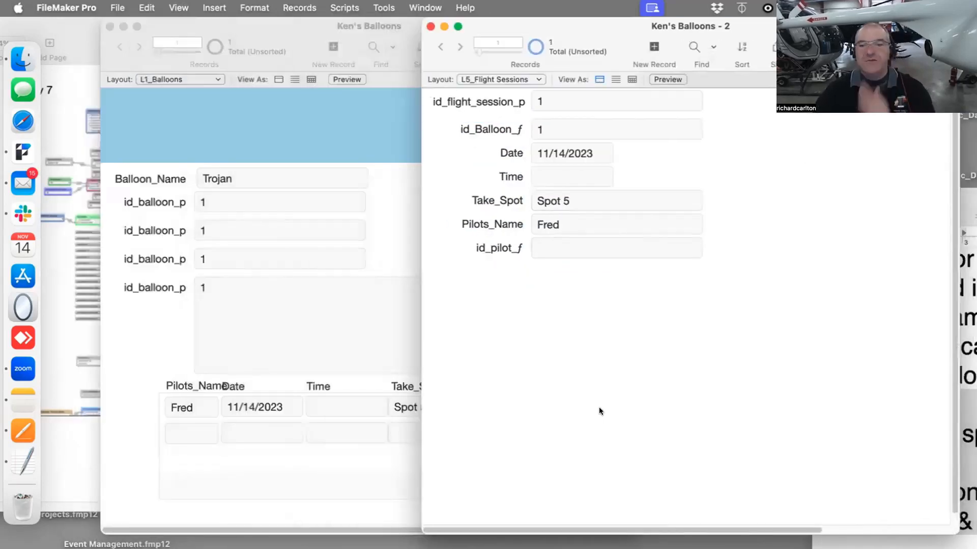
pyautogui.click(361, 360)
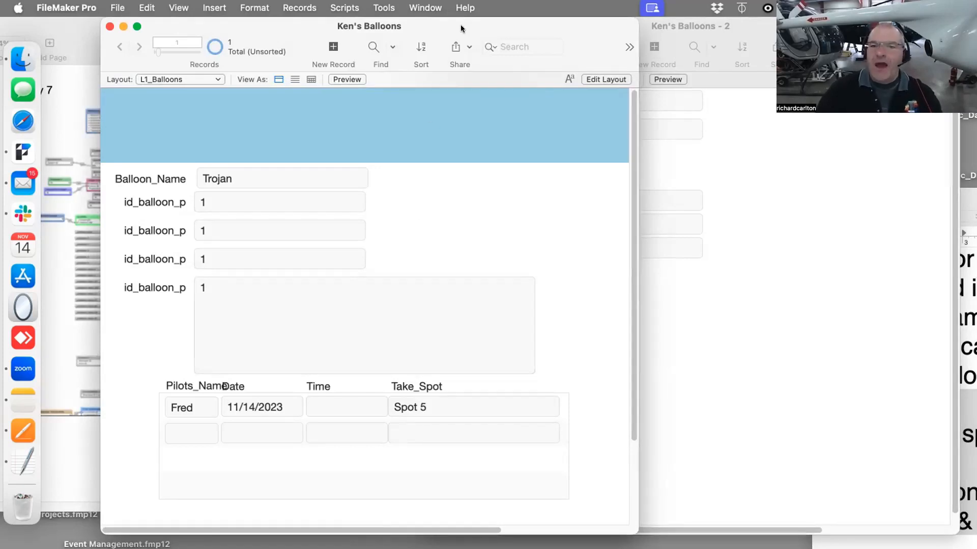
# Review the relationships graph in Manage Database, nudging the T1_Balloons table occurrence slightly
pyautogui.moveTo(459, 24); pyautogui.dragTo(462, 89)
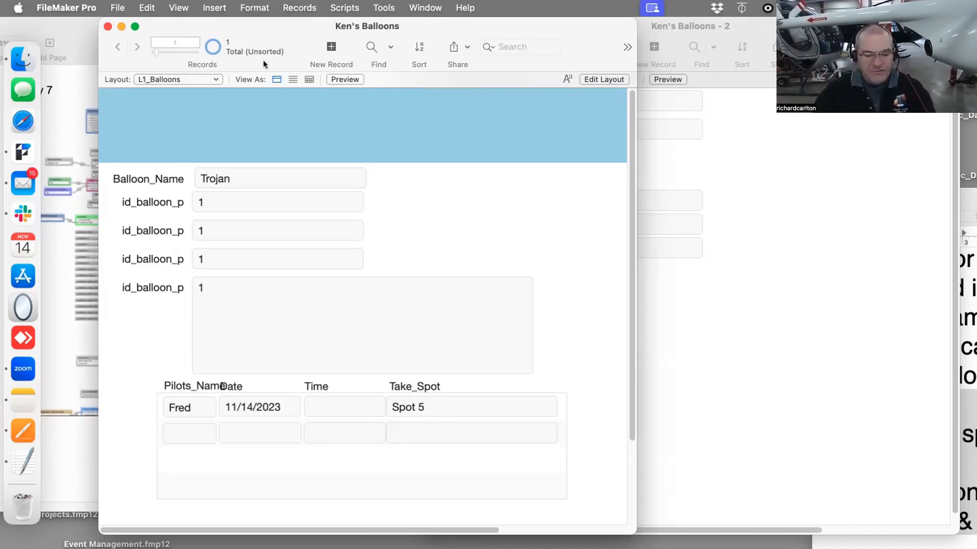
pyautogui.press('super+shift+d')
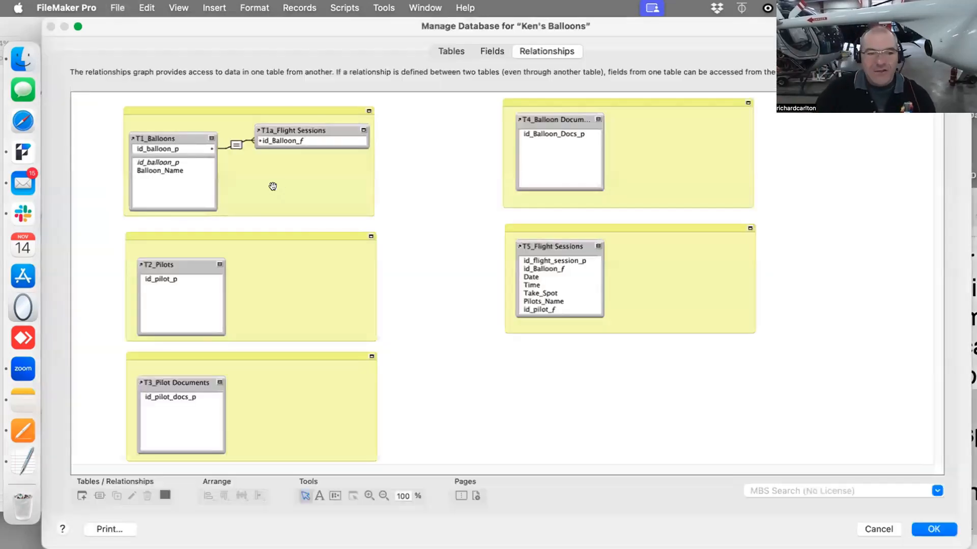
pyautogui.moveTo(534, 134); pyautogui.dragTo(425, 147)
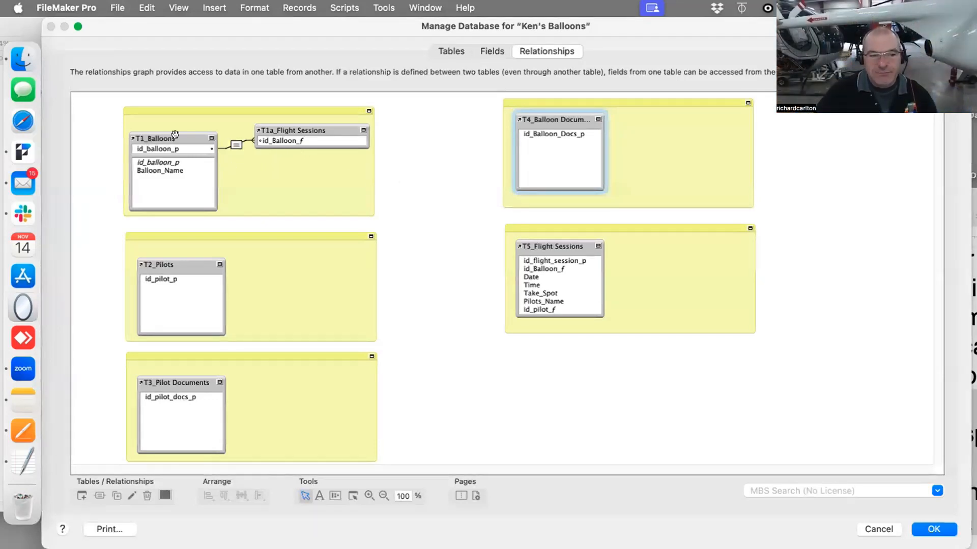
pyautogui.moveTo(174, 134); pyautogui.dragTo(176, 130)
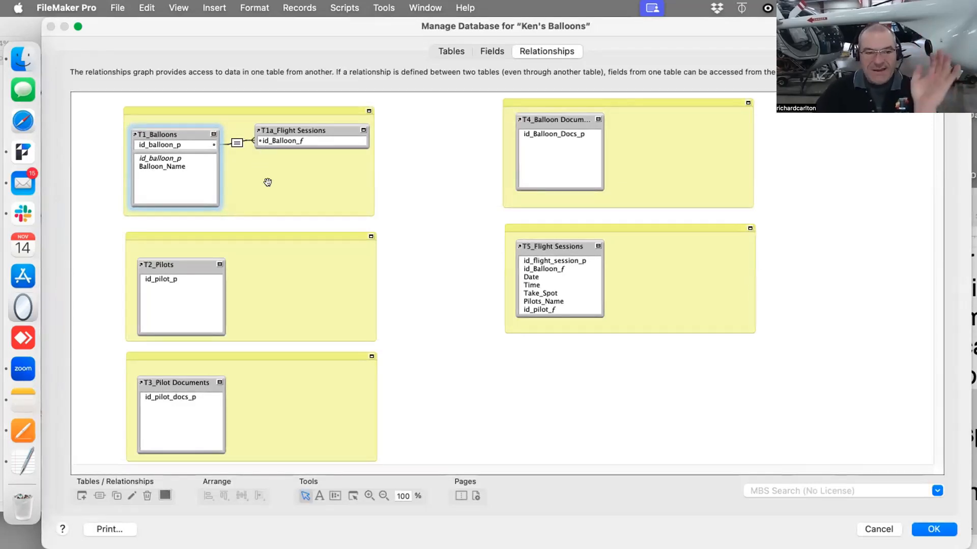
pyautogui.click(554, 255)
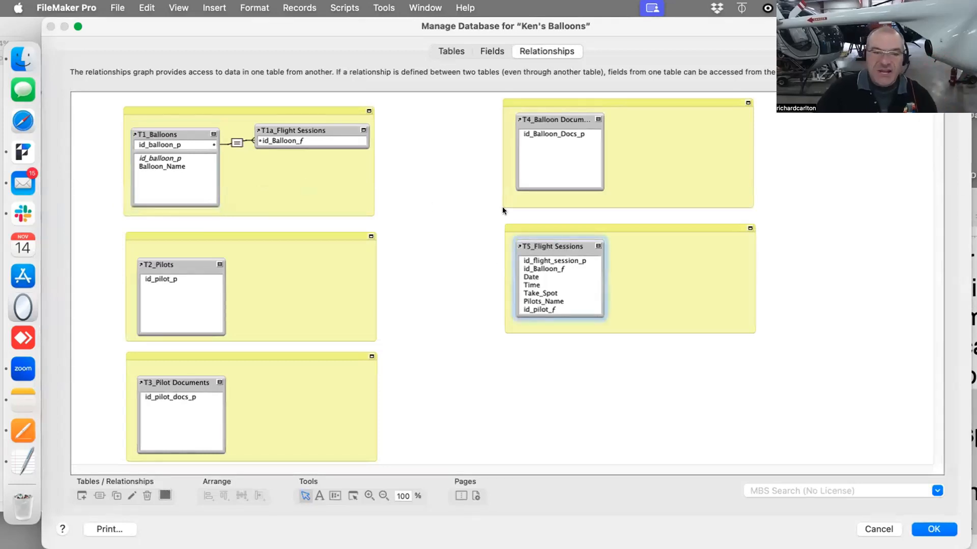
pyautogui.click(328, 141)
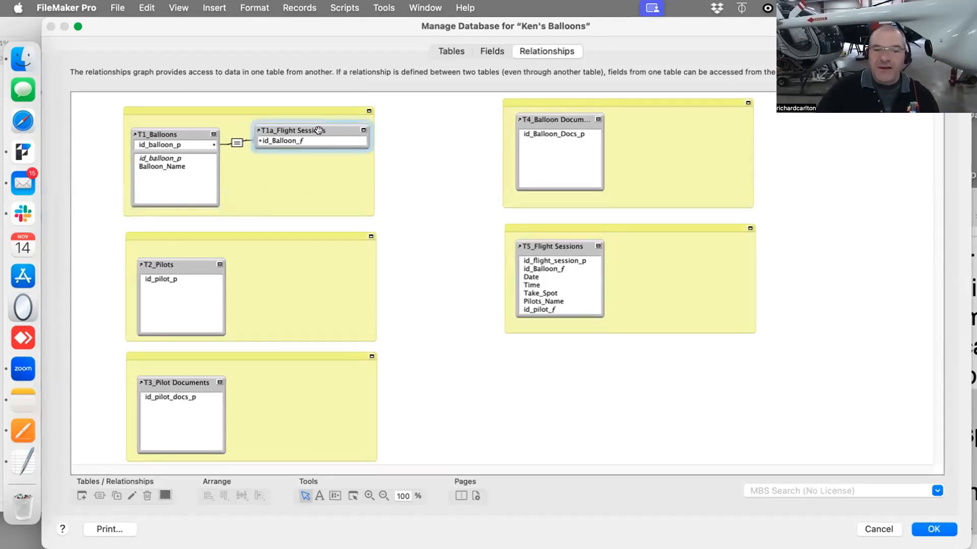
pyautogui.click(312, 263)
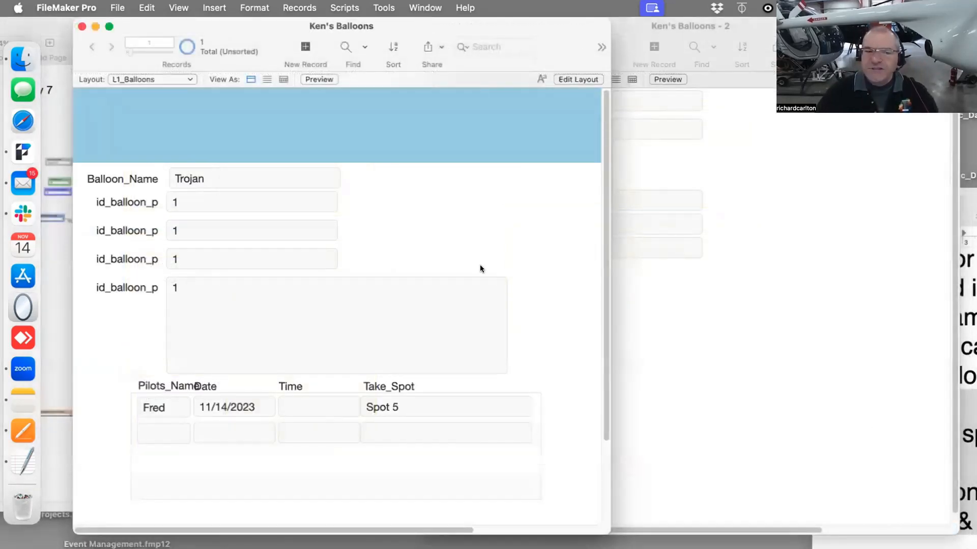
# Switch to Pages and show the CRM relationship graph image in the 30 Day CRM Day 08 document
pyautogui.click(675, 277)
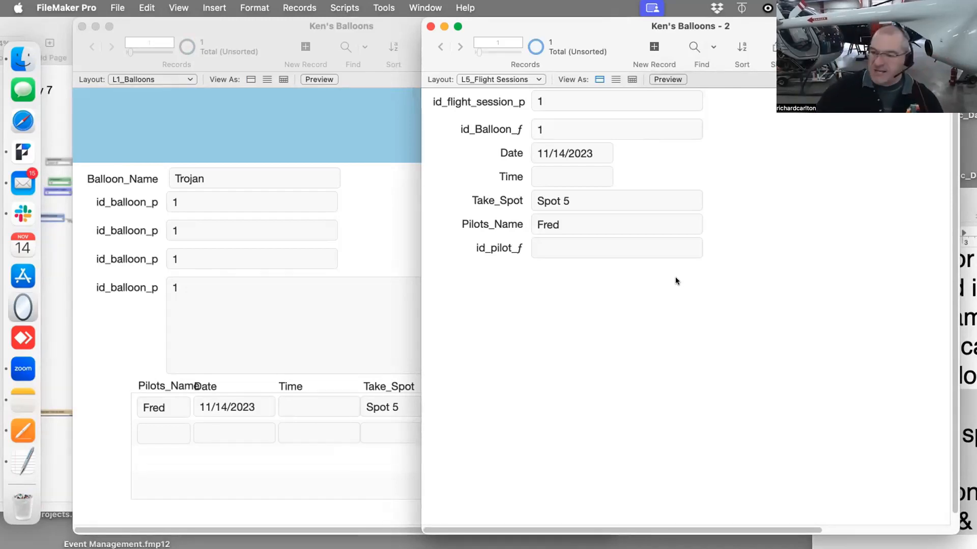
pyautogui.click(23, 431)
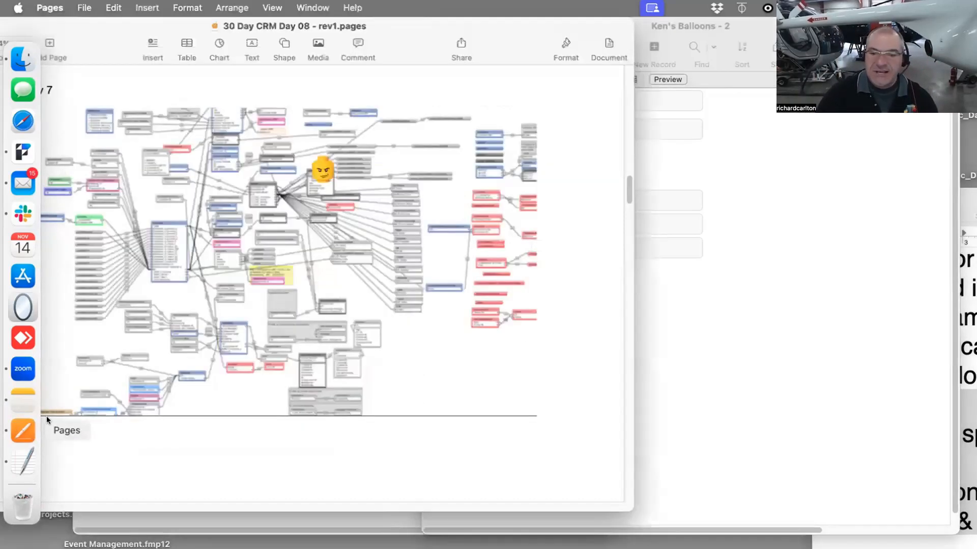
pyautogui.moveTo(373, 28); pyautogui.dragTo(585, 28)
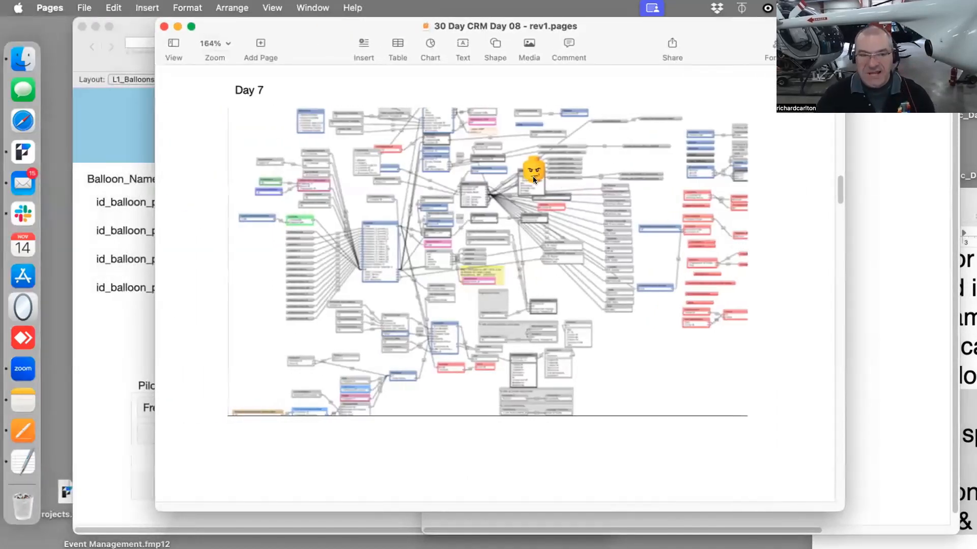
pyautogui.click(529, 177)
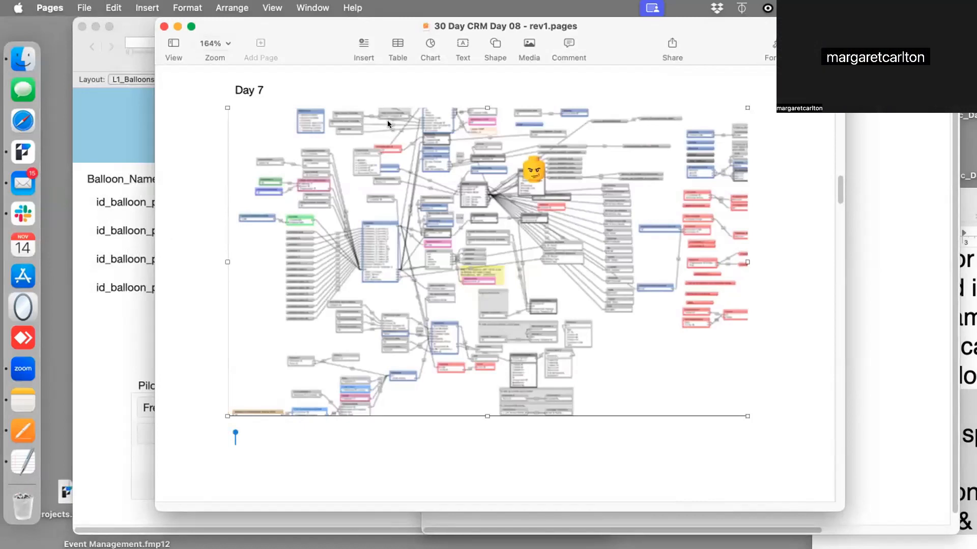
pyautogui.moveTo(353, 26); pyautogui.dragTo(403, 26)
# Draw a three-segment button bar across the top of the L1_Balloons layout and label the first segment Balloon
pyautogui.click(140, 79)
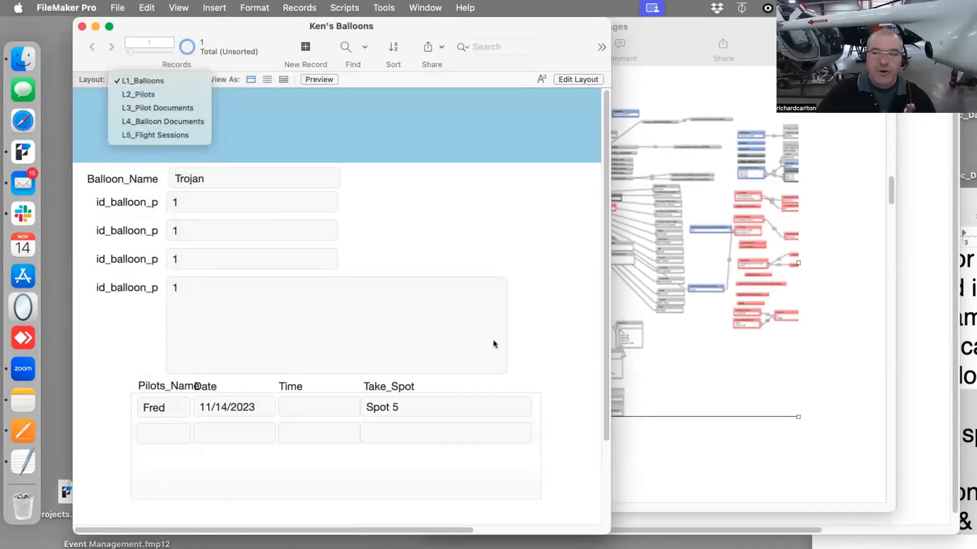
pyautogui.press('super+l')
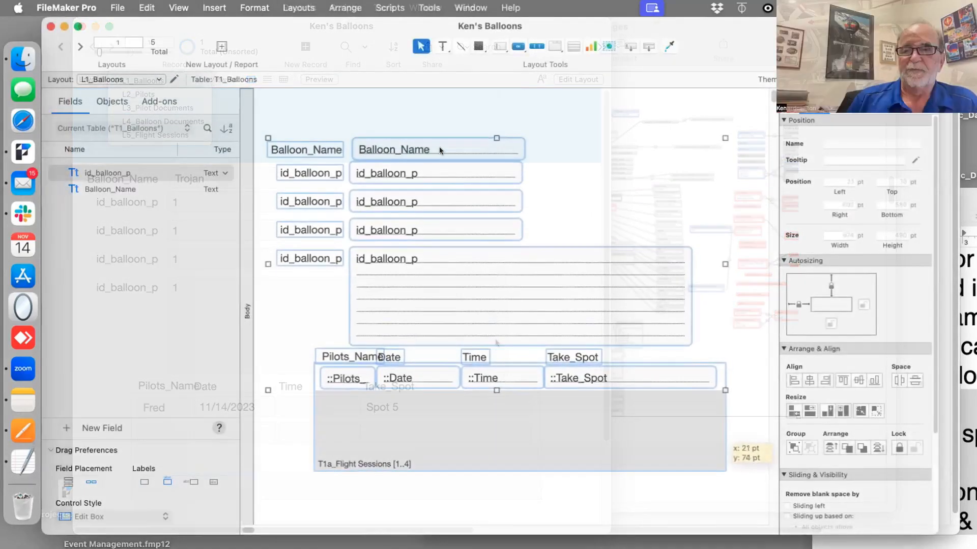
pyautogui.click(536, 46)
pyautogui.moveTo(273, 97); pyautogui.dragTo(668, 124)
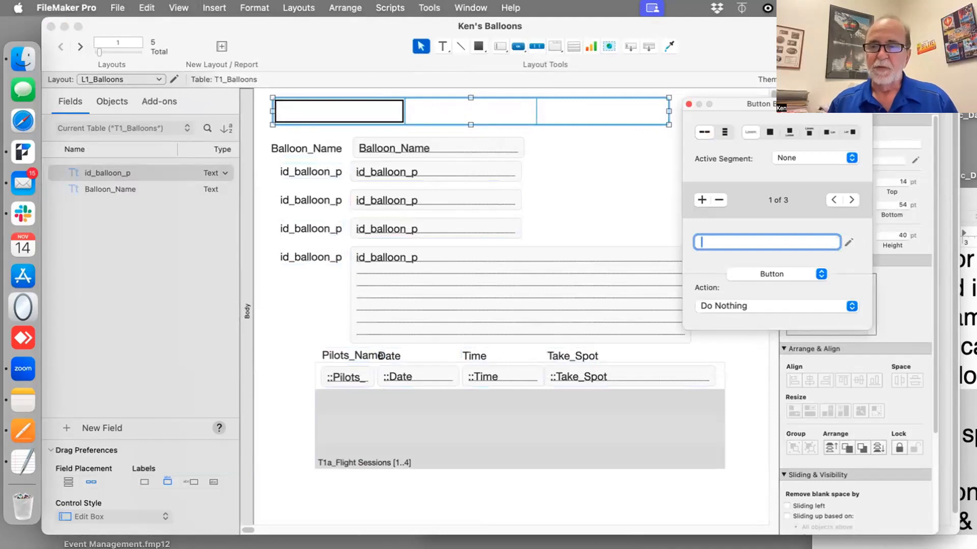
pyautogui.write('Balloon')
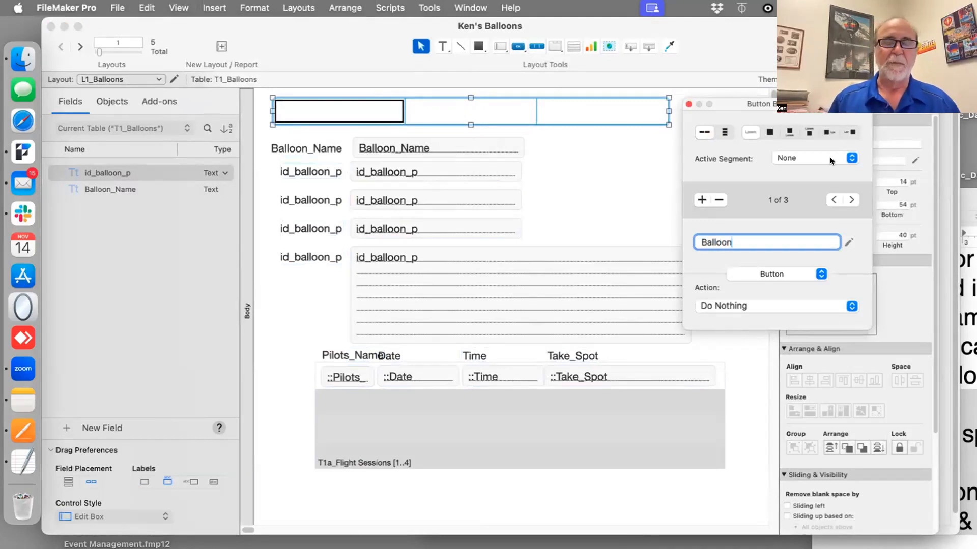
# Label the button bar's second and third segments Pilots and Flight Sessions
pyautogui.moveTo(737, 104); pyautogui.dragTo(652, 114)
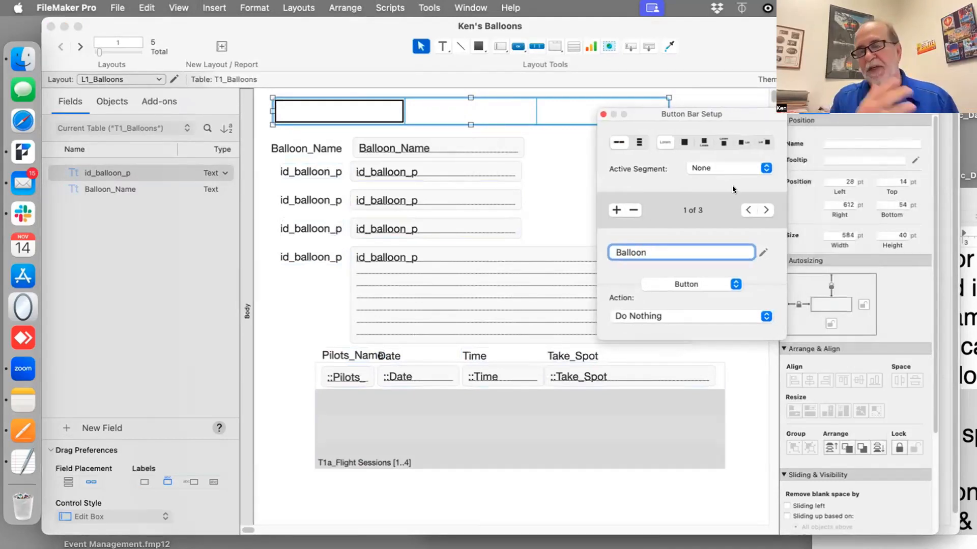
pyautogui.click(765, 210)
pyautogui.write('Pilots')
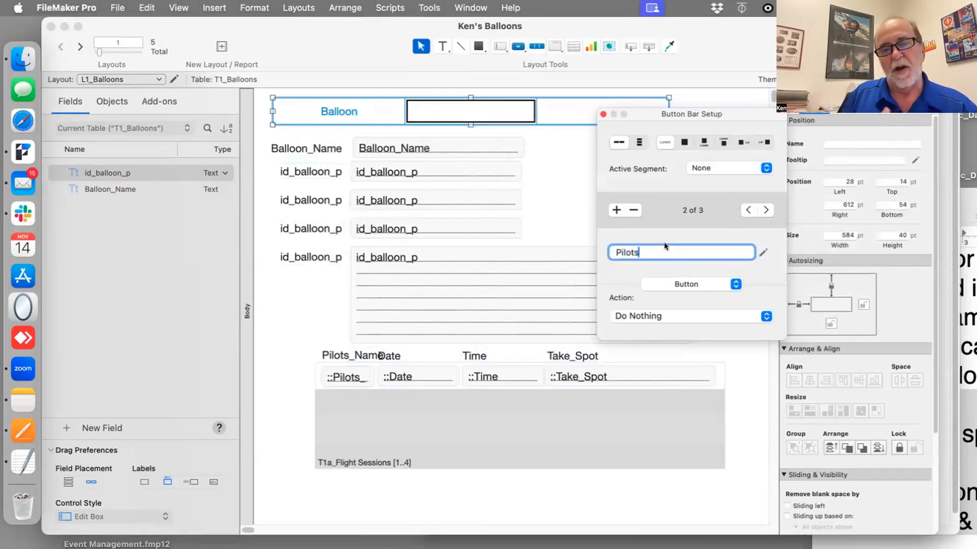
pyautogui.click(765, 210)
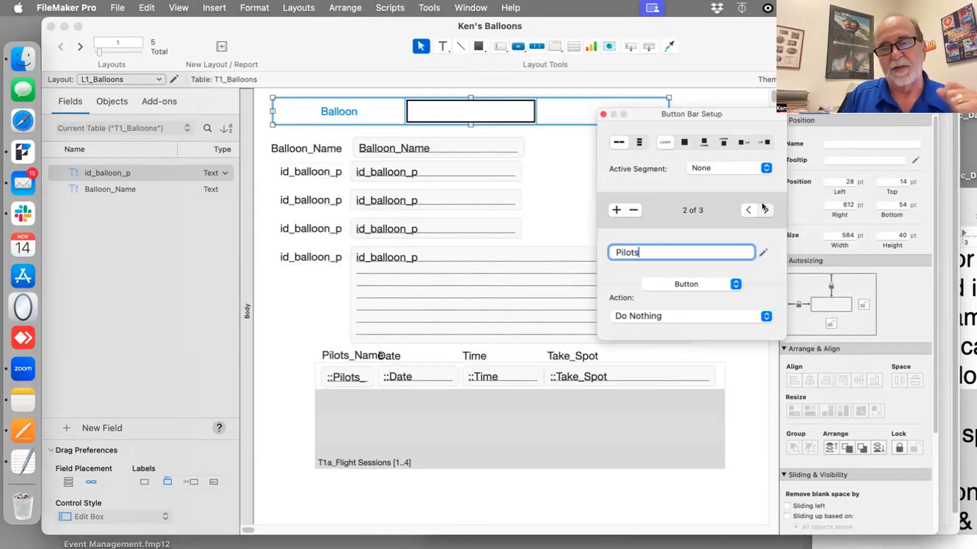
pyautogui.write('Flig')
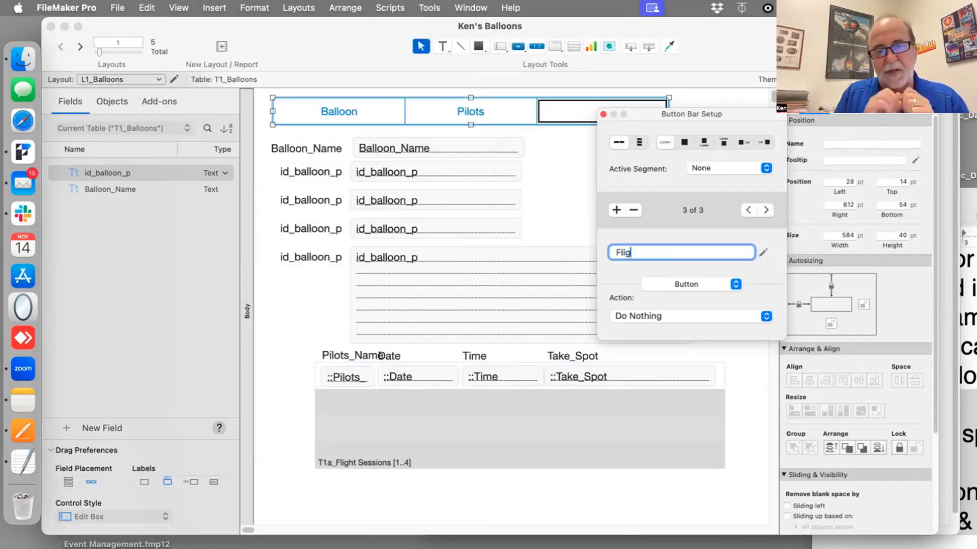
pyautogui.write('ht Sessions')
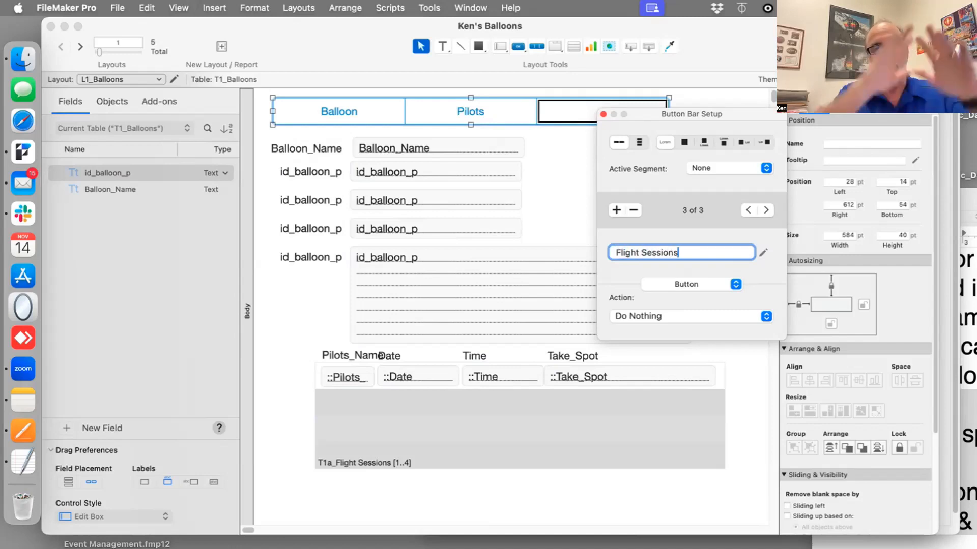
pyautogui.click(544, 225)
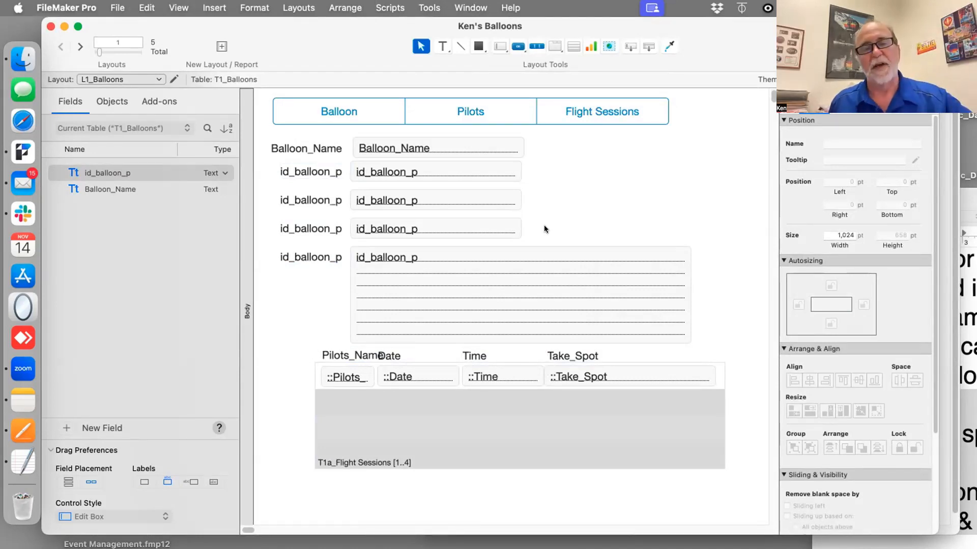
# Nudge the button bar slightly right to 36 pt from the layout's left edge
pyautogui.click(582, 115)
pyautogui.doubleClick(582, 113)
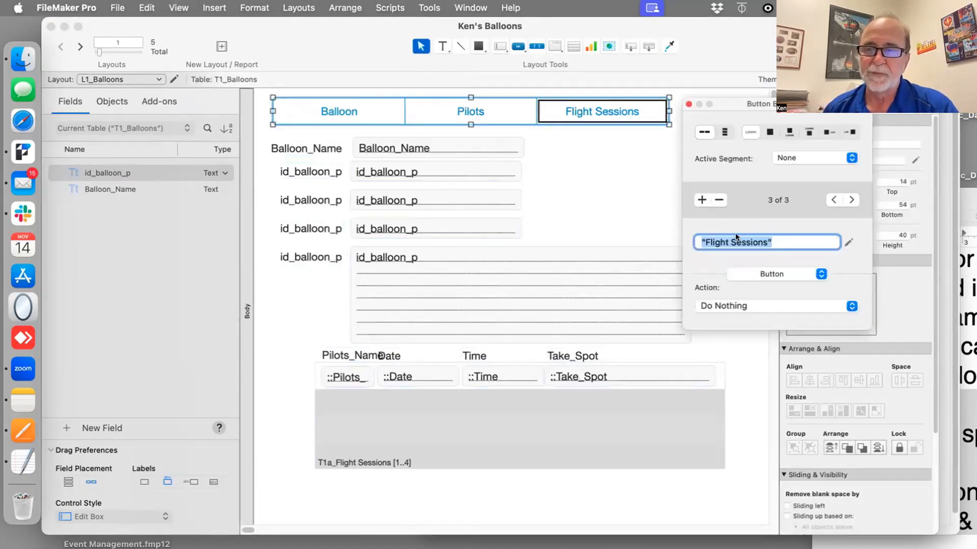
pyautogui.moveTo(738, 104); pyautogui.dragTo(591, 203)
pyautogui.moveTo(571, 111)
pyautogui.mouseDown()
pyautogui.moveTo(553, 115)
pyautogui.moveTo(583, 119)
pyautogui.mouseUp()
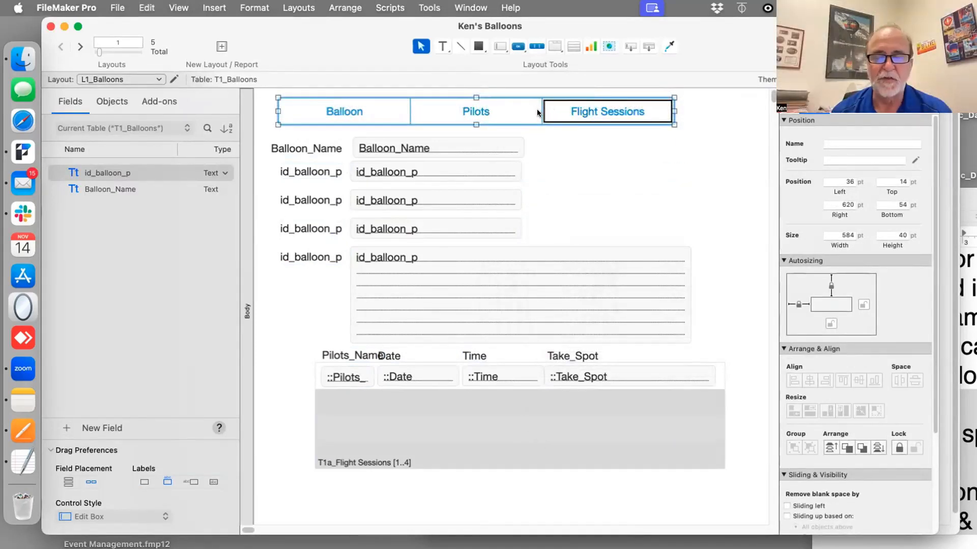
# Rename the button bar's first segment to Flight Session
pyautogui.moveTo(573, 101); pyautogui.dragTo(593, 131)
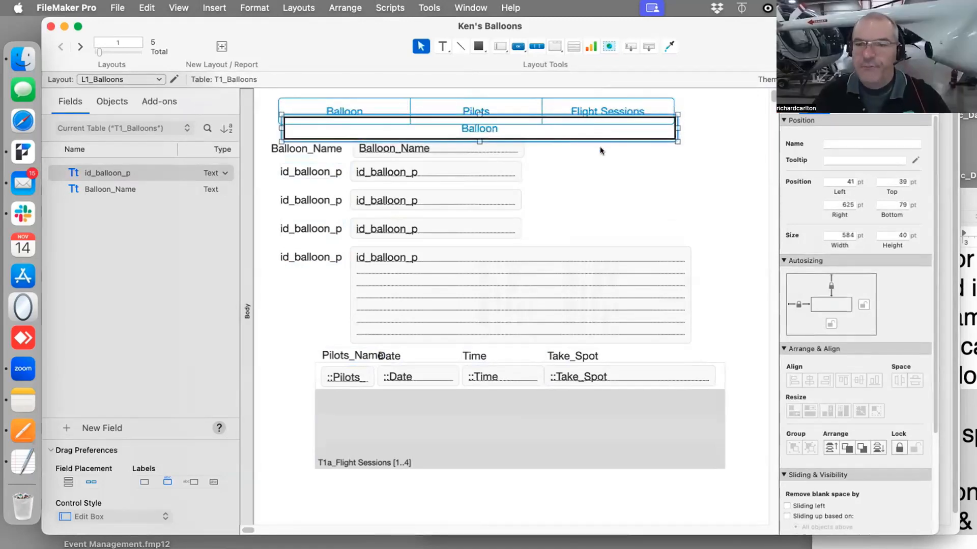
pyautogui.press('Delete')
pyautogui.doubleClick(343, 112)
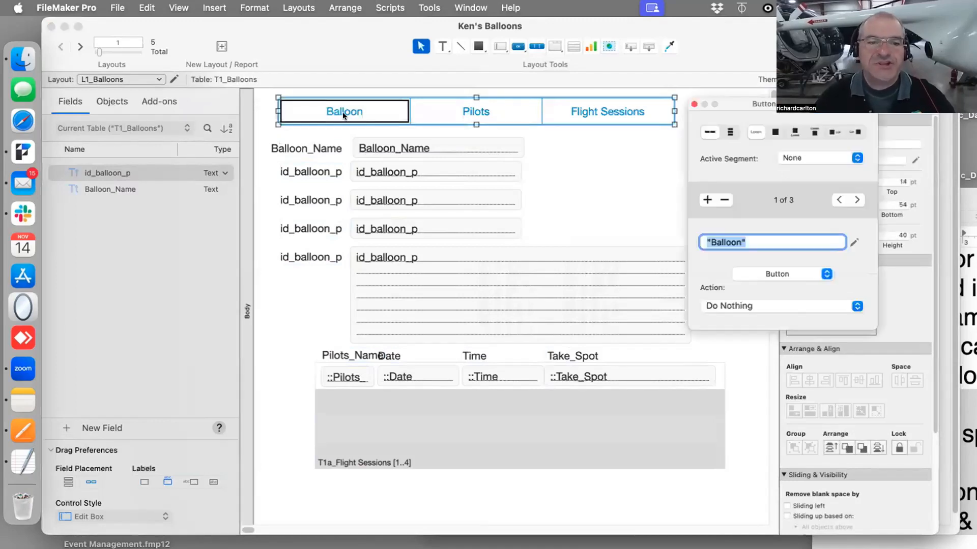
pyautogui.doubleClick(714, 238)
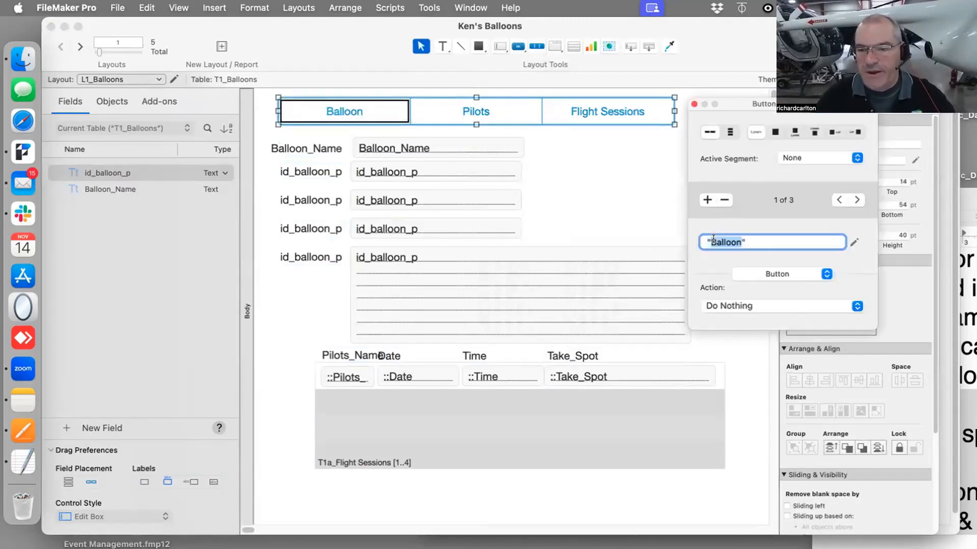
pyautogui.write('Flight S')
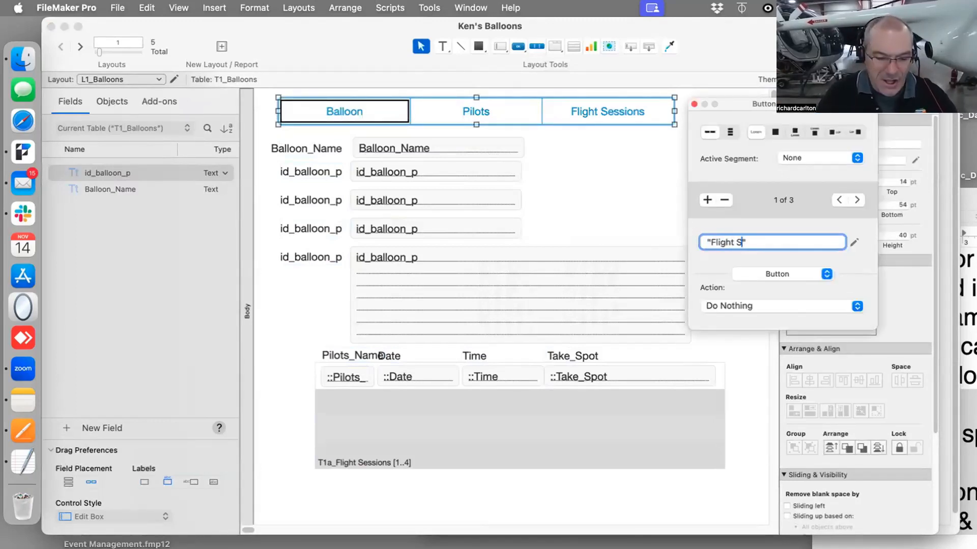
pyautogui.write('ession')
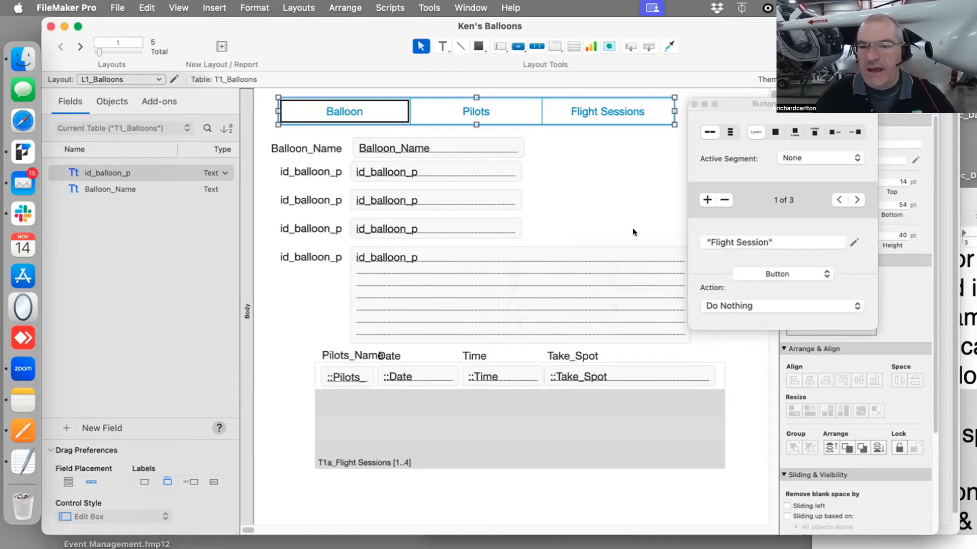
# Rename the button bar's third segment to Balloons
pyautogui.click(588, 136)
pyautogui.doubleClick(587, 111)
pyautogui.write('Balloons')
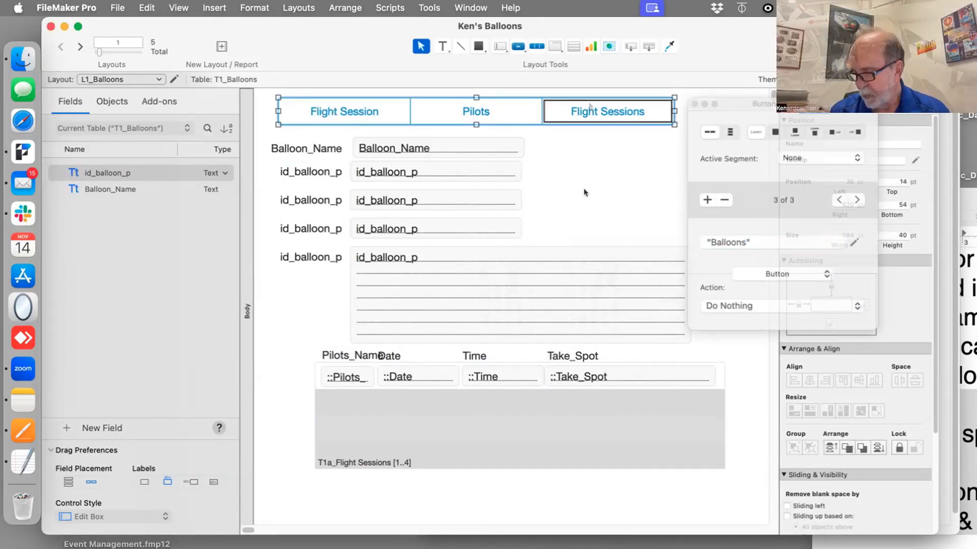
pyautogui.click(584, 189)
# Give the Flight Session segment a single-step action Go to Layout L5_Flight Sessions
pyautogui.click(337, 115)
pyautogui.doubleClick(337, 115)
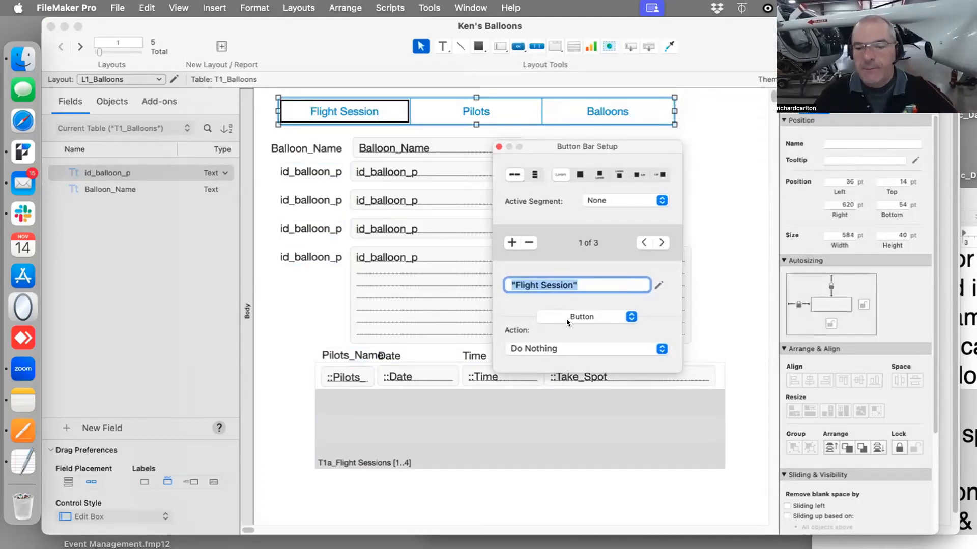
pyautogui.click(548, 349)
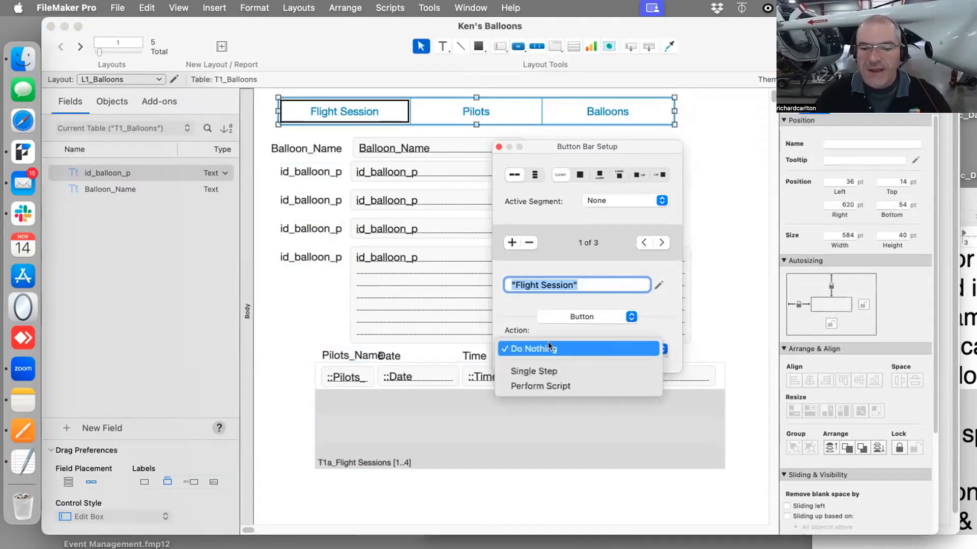
pyautogui.click(556, 372)
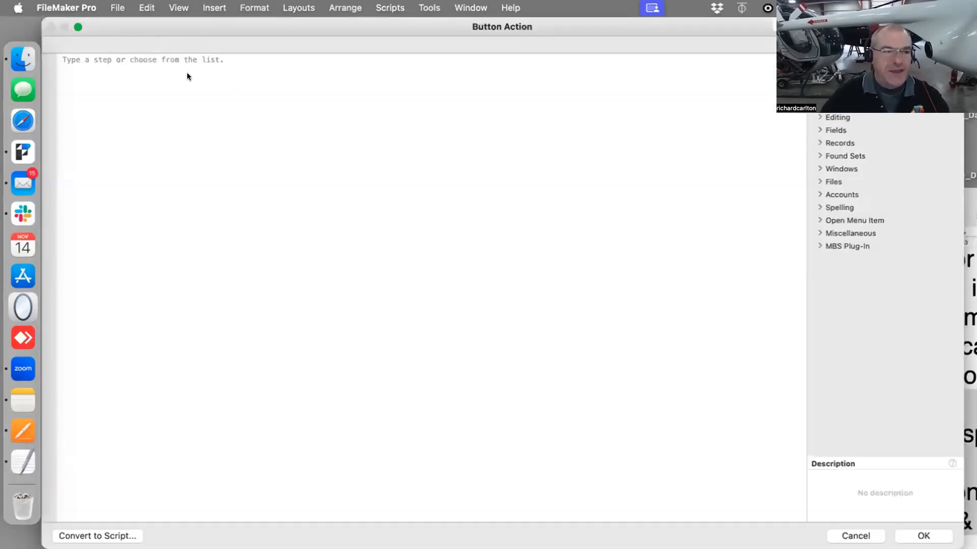
pyautogui.click(179, 63)
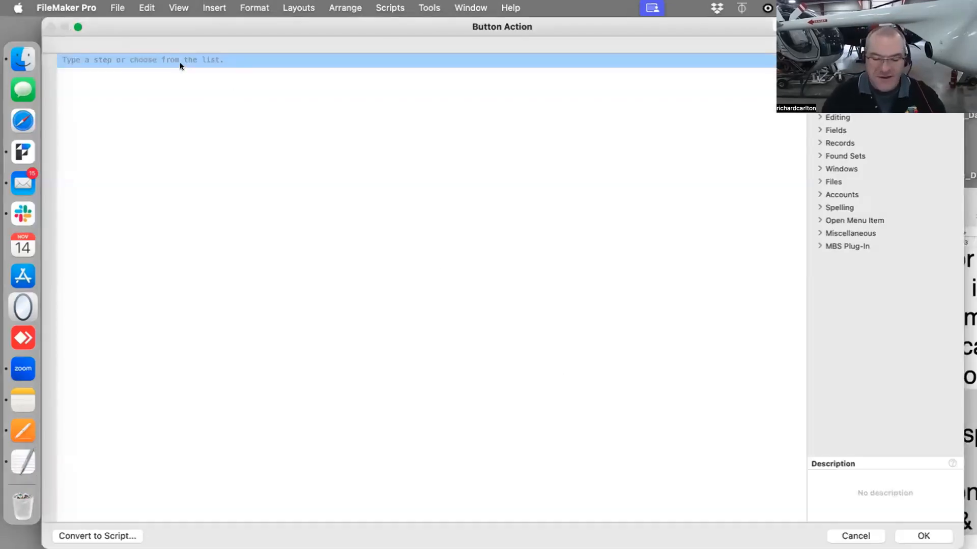
pyautogui.write('go to l')
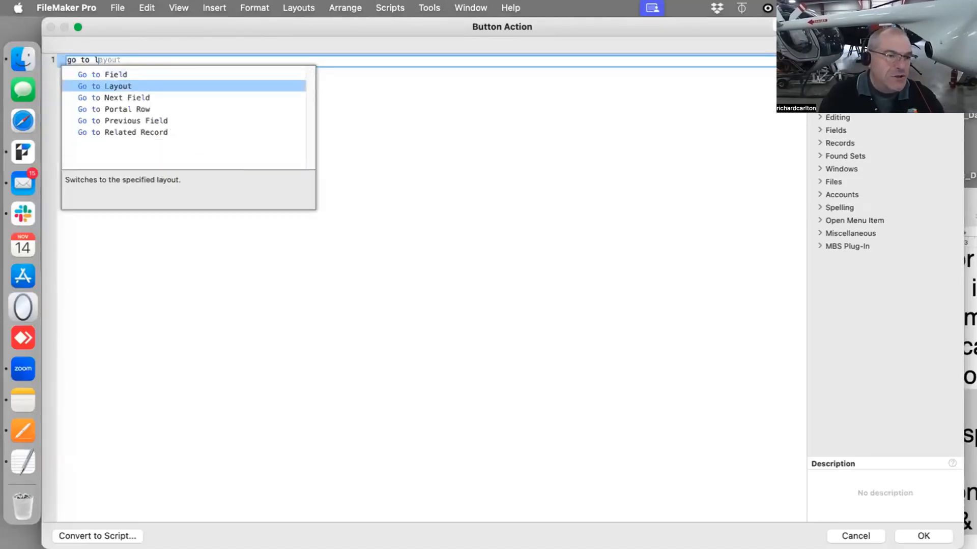
pyautogui.press('Return')
pyautogui.click(191, 62)
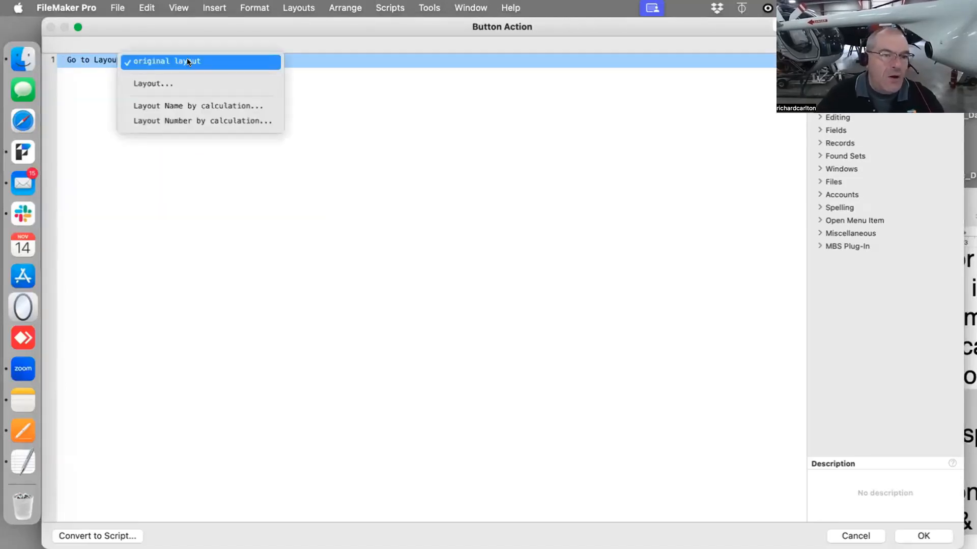
pyautogui.click(170, 81)
pyautogui.doubleClick(488, 144)
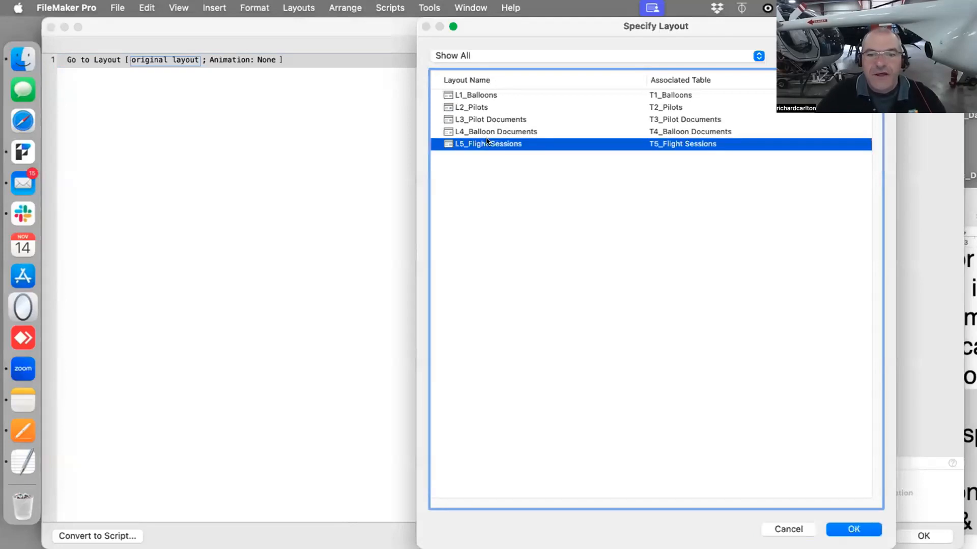
pyautogui.click(923, 536)
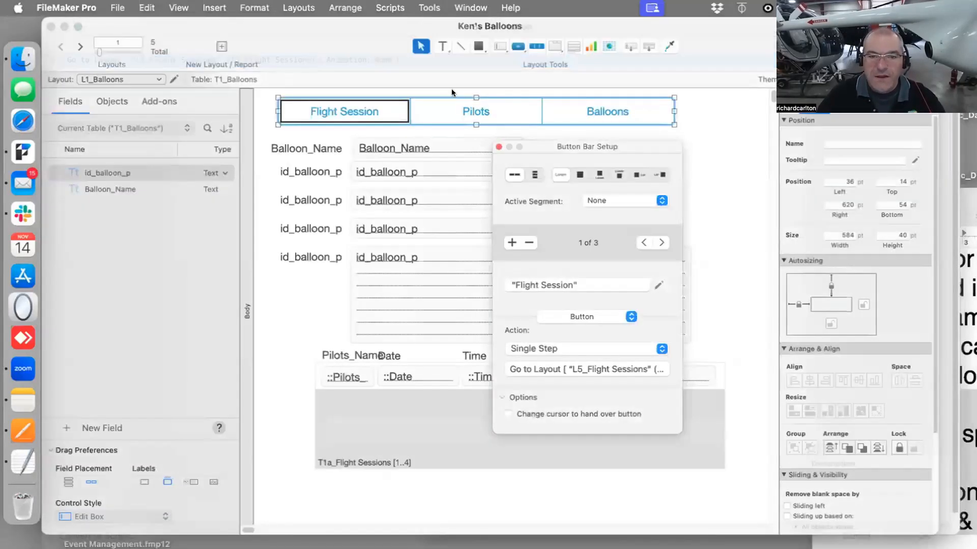
# Give the Pilots segment a single-step action Go to Layout L2_Pilots
pyautogui.click(469, 113)
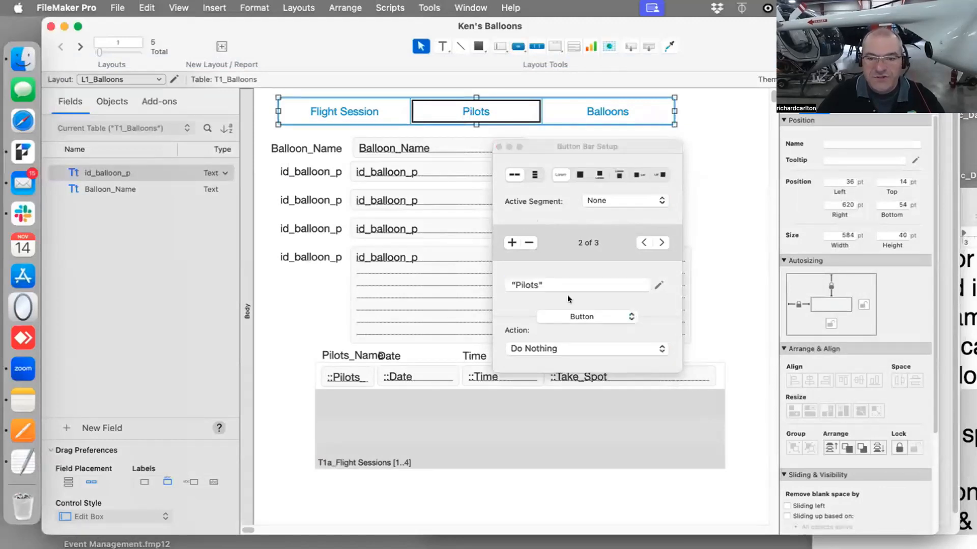
pyautogui.click(581, 287)
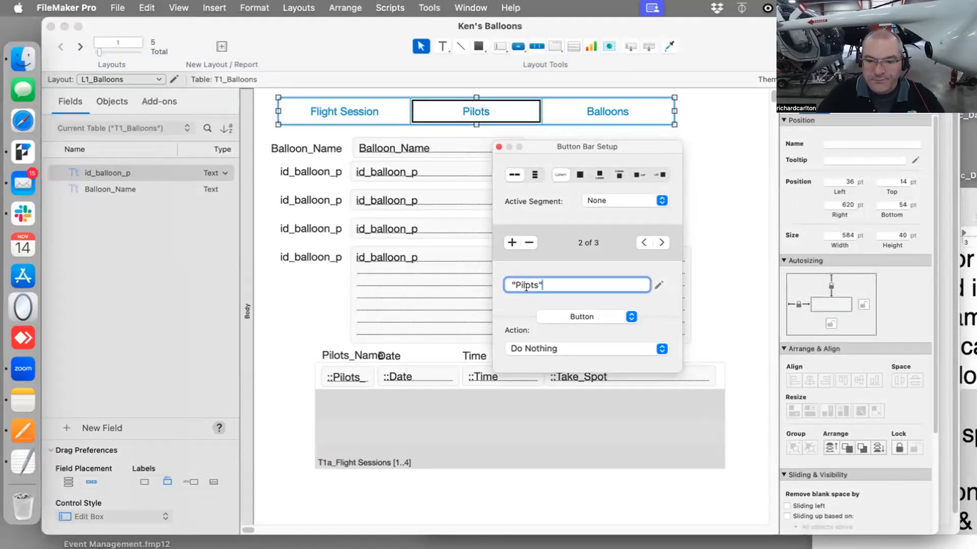
pyautogui.click(581, 348)
pyautogui.click(574, 371)
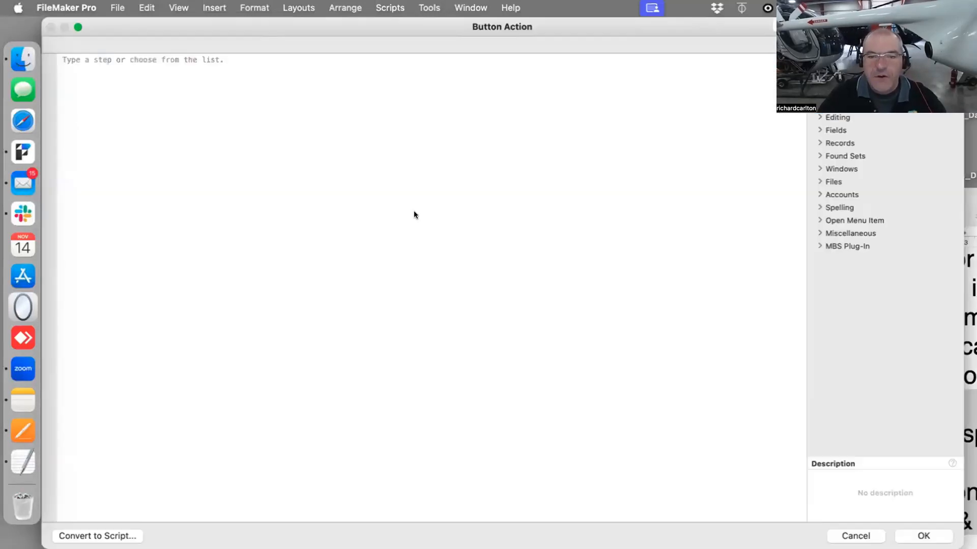
pyautogui.click(198, 60)
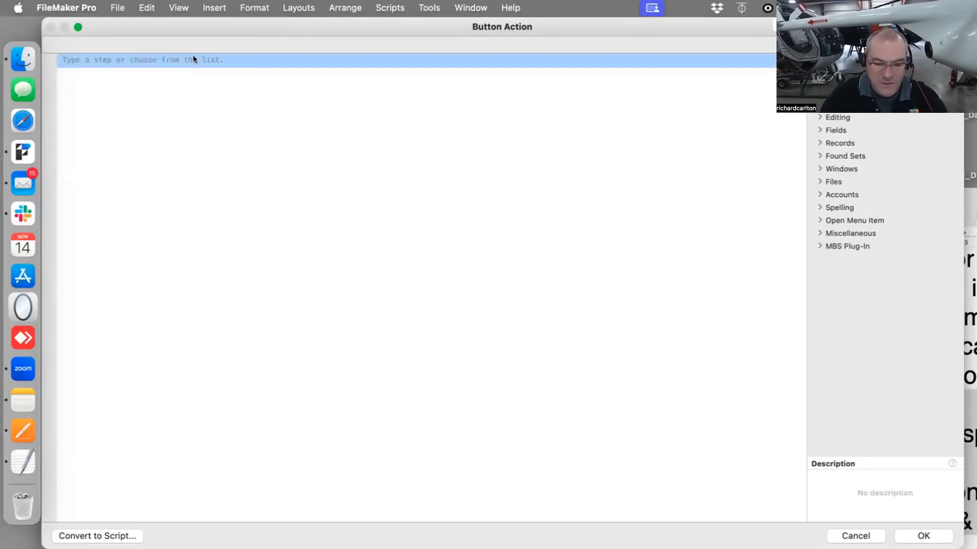
pyautogui.write('go to l')
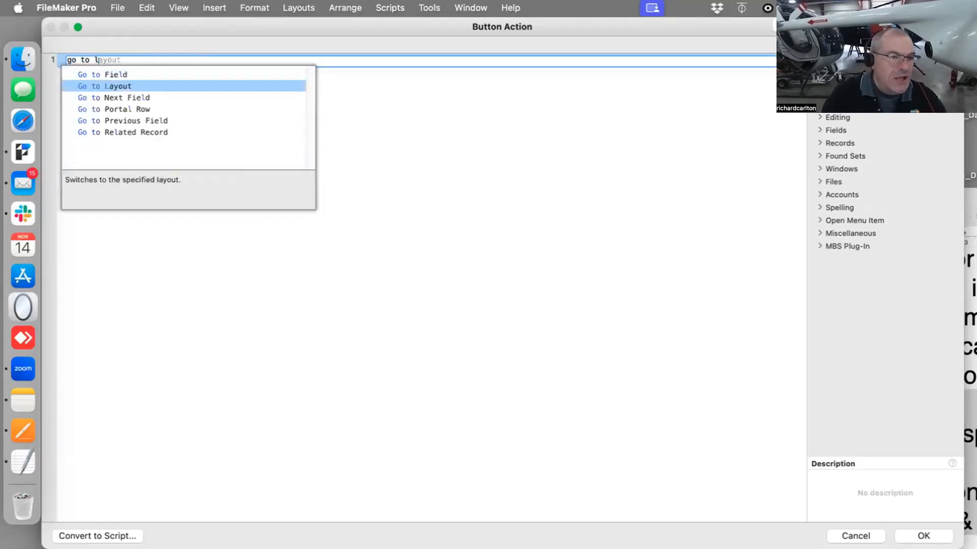
pyautogui.press('Return')
pyautogui.click(175, 60)
pyautogui.click(167, 83)
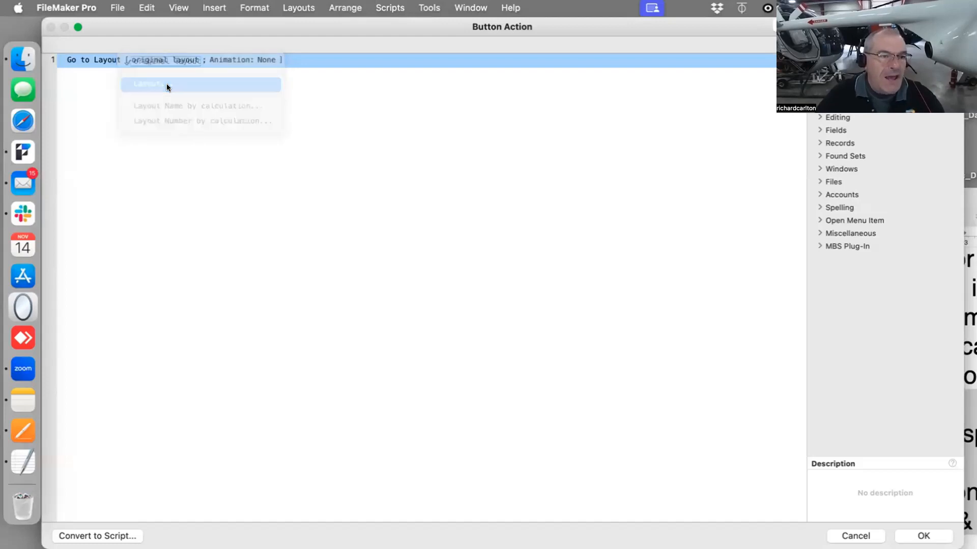
pyautogui.doubleClick(470, 103)
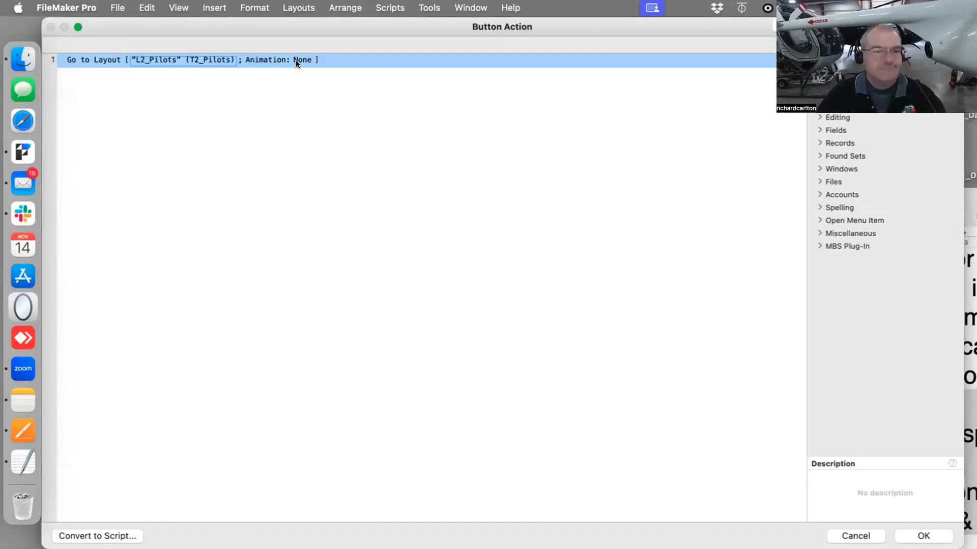
pyautogui.click(923, 536)
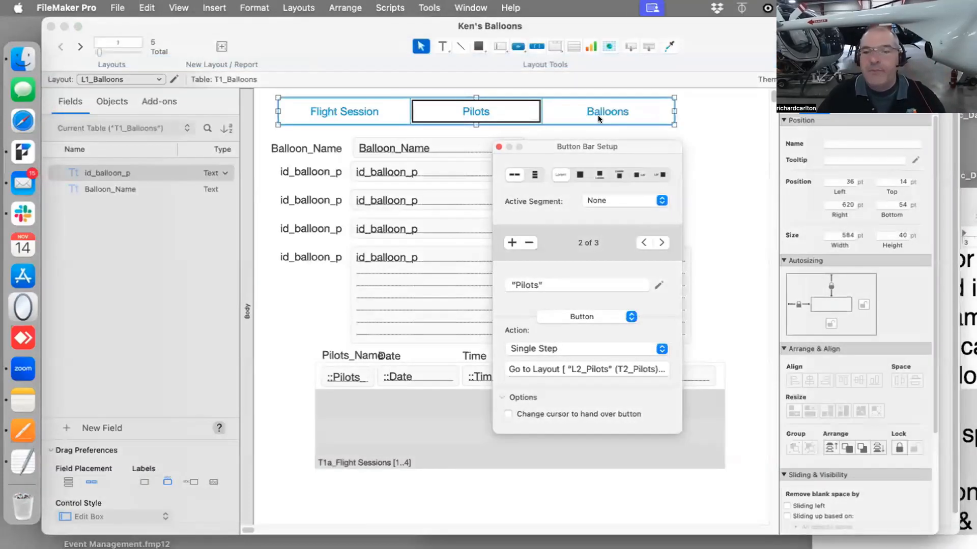
# Set the button bar's active segment to Balloons
pyautogui.click(597, 115)
pyautogui.doubleClick(597, 114)
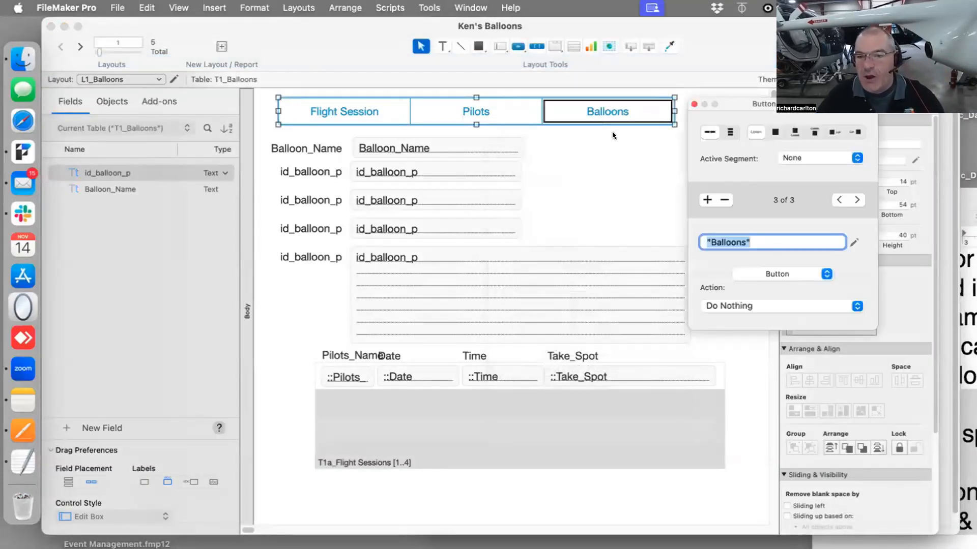
pyautogui.moveTo(773, 104); pyautogui.dragTo(639, 148)
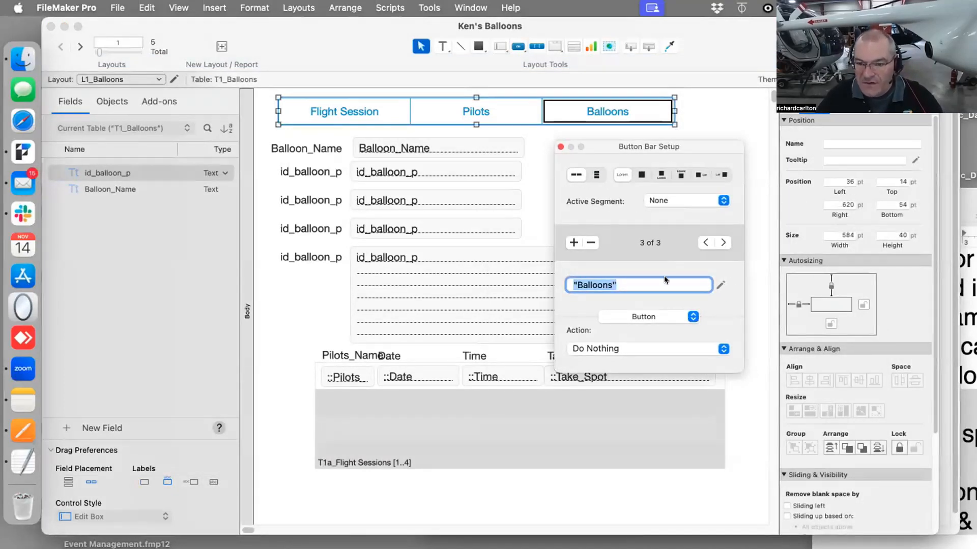
pyautogui.click(670, 202)
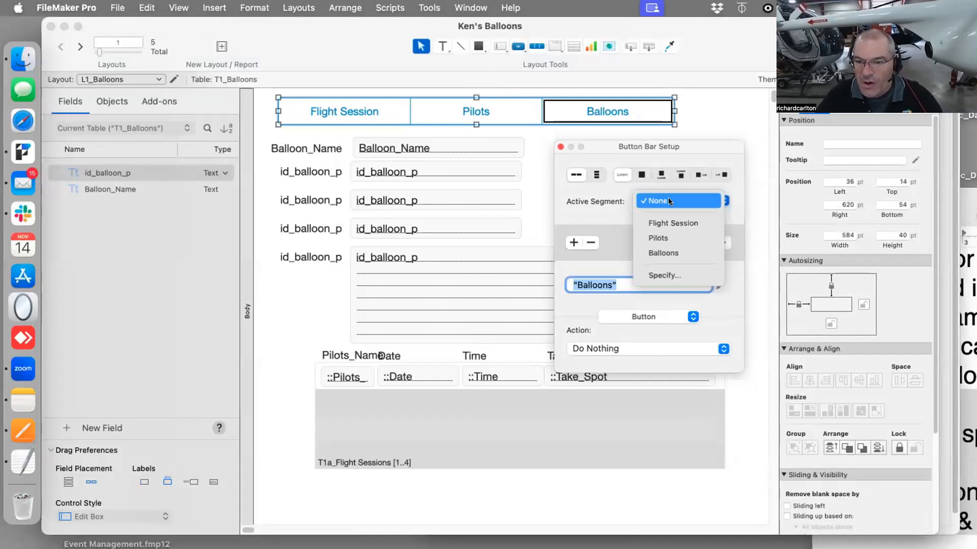
pyautogui.click(682, 257)
pyautogui.click(534, 198)
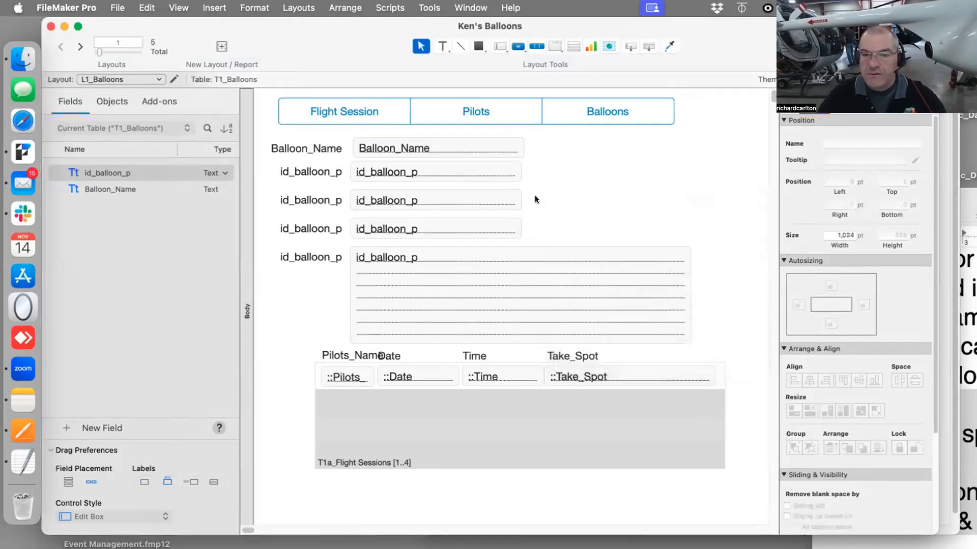
# Switch to Browse mode and test the Flight Session navigation button
pyautogui.press('super+b')
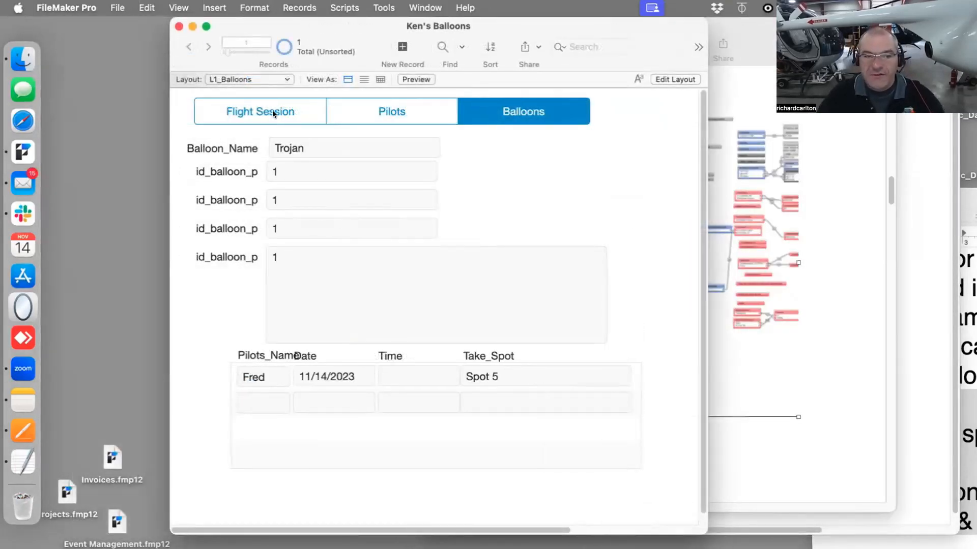
pyautogui.click(273, 112)
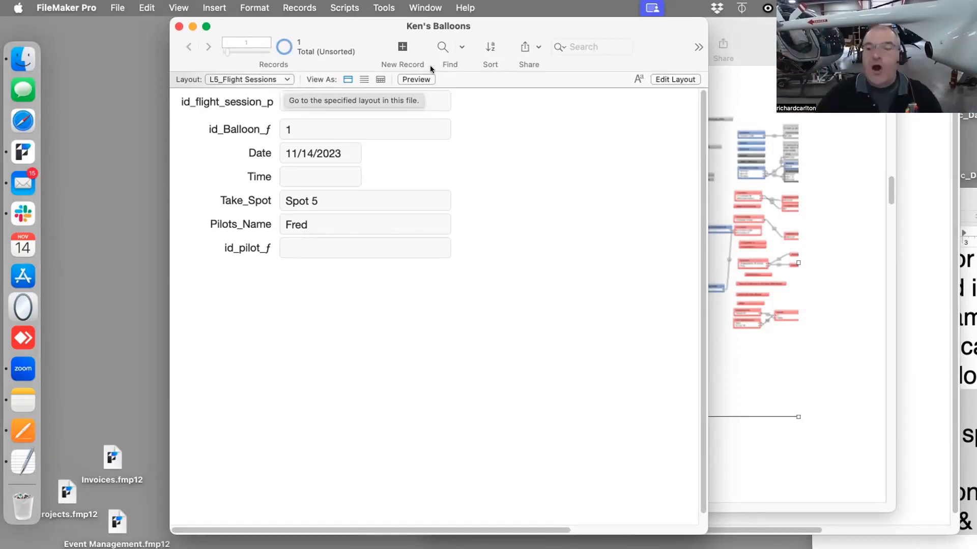
# In the relationship graph, duplicate the T1_Balloons and T1a_Flight Sessions group and place the copy below T5_Flight Sessions
pyautogui.press('super+shift+d')
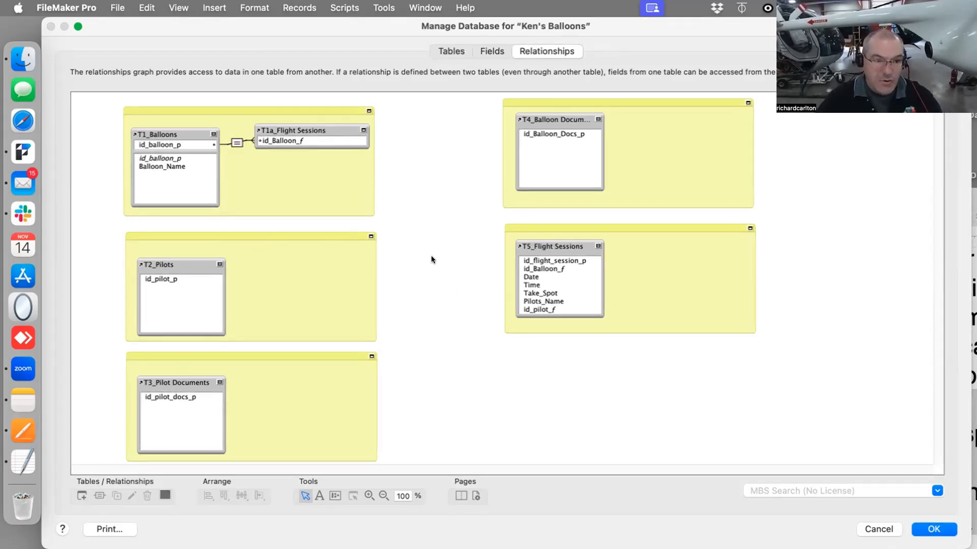
pyautogui.moveTo(419, 209); pyautogui.dragTo(127, 98)
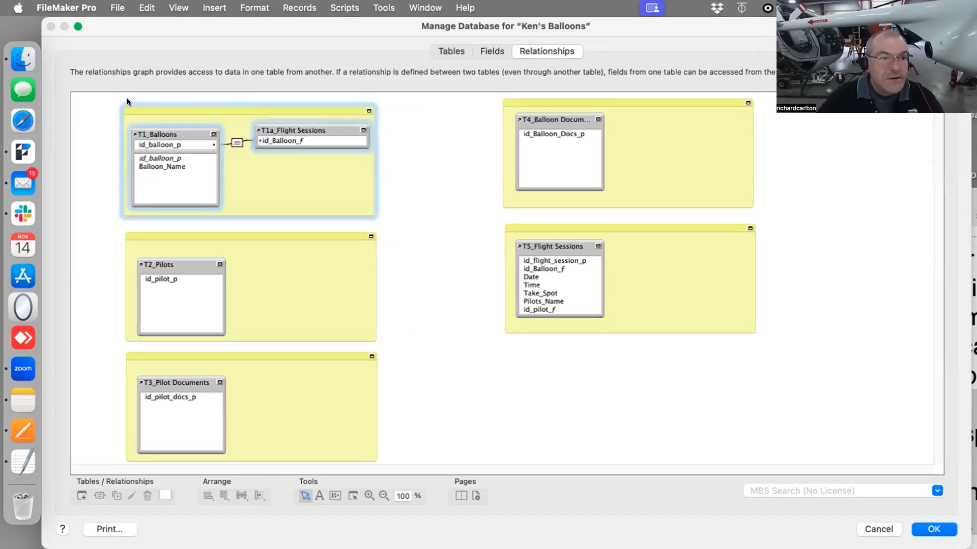
pyautogui.click(115, 493)
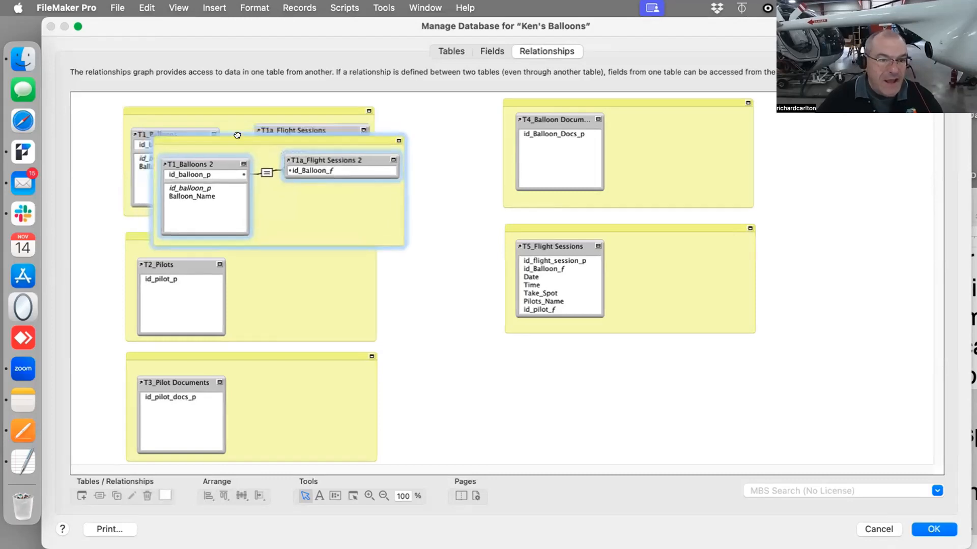
pyautogui.moveTo(237, 135)
pyautogui.mouseDown()
pyautogui.moveTo(317, 183)
pyautogui.moveTo(519, 371)
pyautogui.moveTo(522, 364)
pyautogui.mouseUp()
pyautogui.moveTo(418, 231)
pyautogui.mouseDown()
pyautogui.moveTo(294, 344)
pyautogui.moveTo(157, 427)
pyautogui.mouseUp()
pyautogui.moveTo(247, 281); pyautogui.dragTo(263, 414)
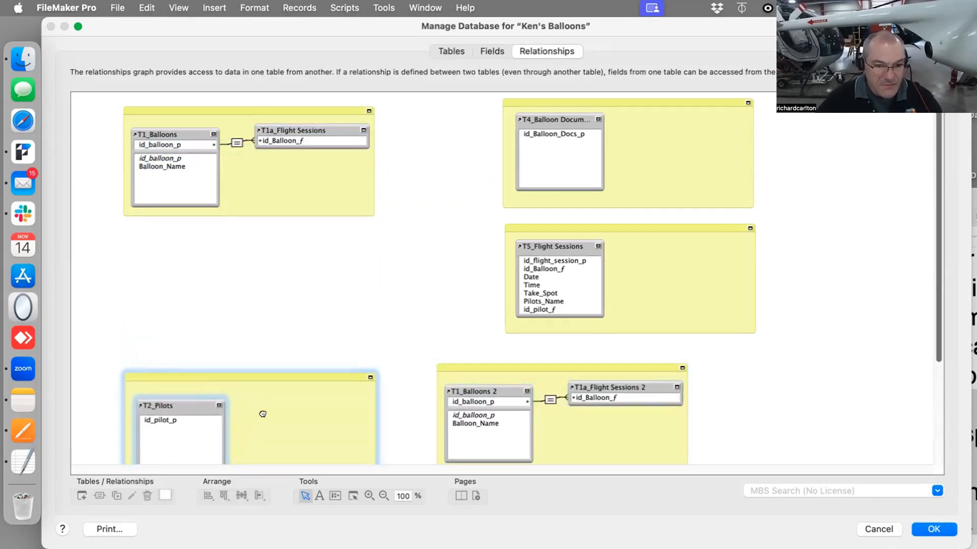
pyautogui.moveTo(418, 354); pyautogui.dragTo(570, 421)
pyautogui.moveTo(513, 366); pyautogui.dragTo(574, 349)
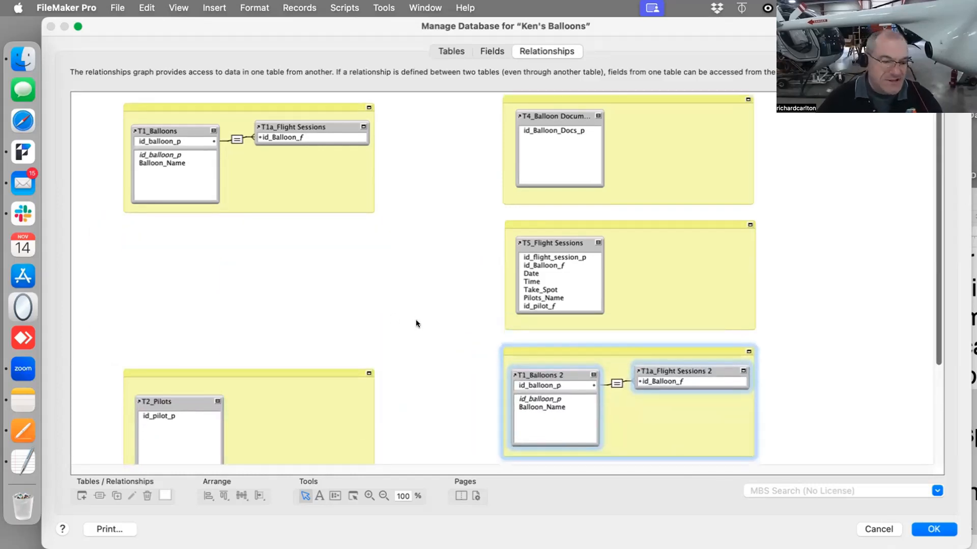
# Move the T2_Pilots and T3_Pilot Documents groups back into the left column beneath T1_Balloons
pyautogui.scroll(-5, 416, 324)
pyautogui.moveTo(399, 229); pyautogui.dragTo(139, 449)
pyautogui.scroll(5, 284, 246)
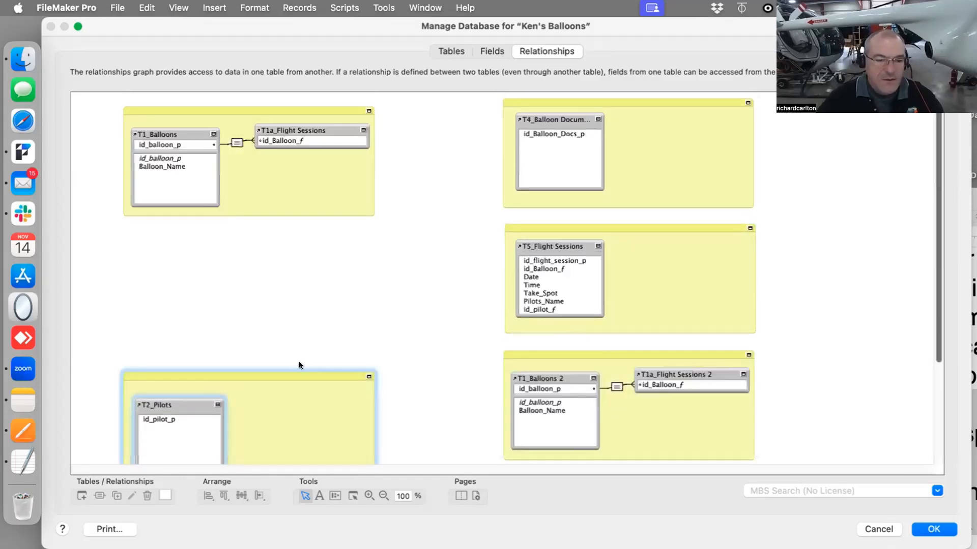
pyautogui.moveTo(296, 393); pyautogui.dragTo(303, 245)
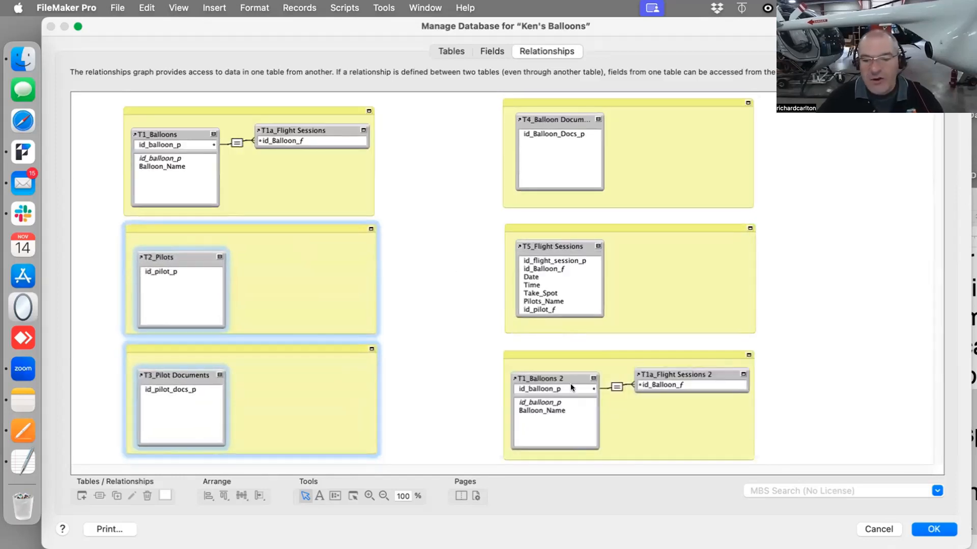
# Rename the duplicated T1_Balloons 2 table occurrence to T6_Balloons_with_Tech_Details
pyautogui.moveTo(564, 354); pyautogui.dragTo(569, 348)
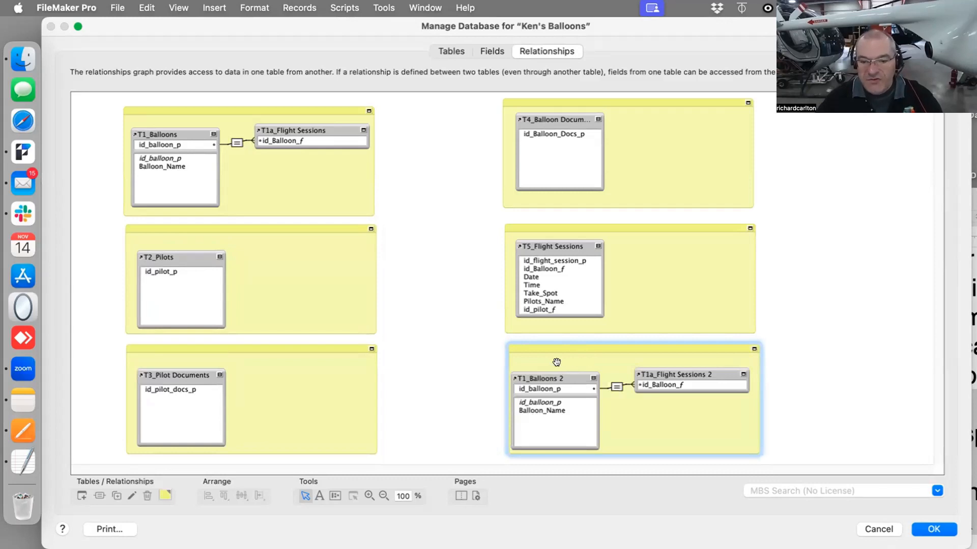
pyautogui.click(492, 363)
pyautogui.doubleClick(538, 377)
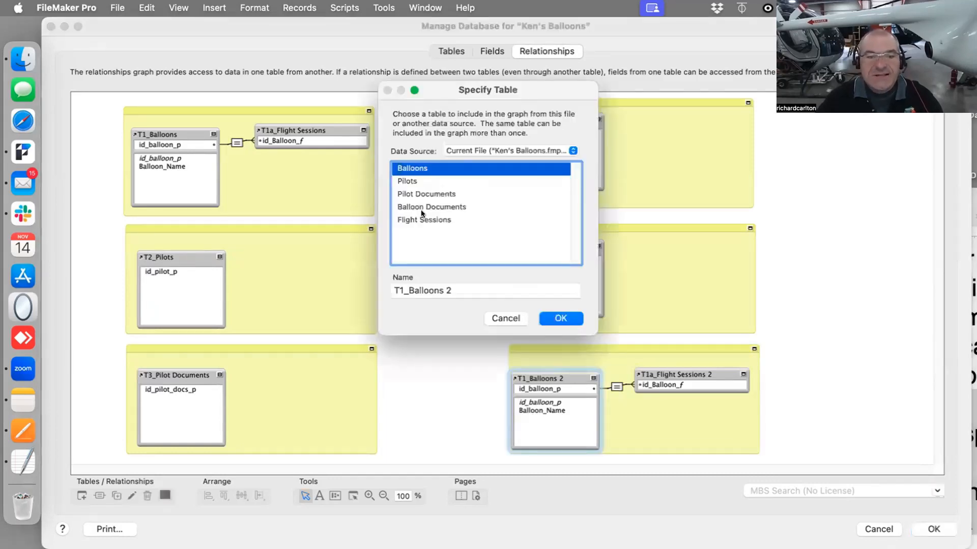
pyautogui.click(402, 291)
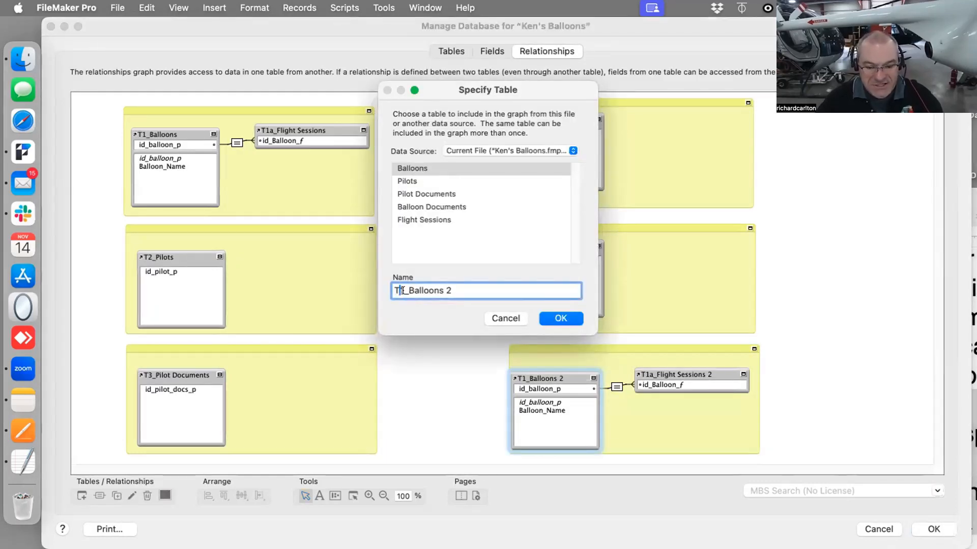
pyautogui.moveTo(403, 291); pyautogui.dragTo(456, 290)
pyautogui.write('6_Balloons_with_Te')
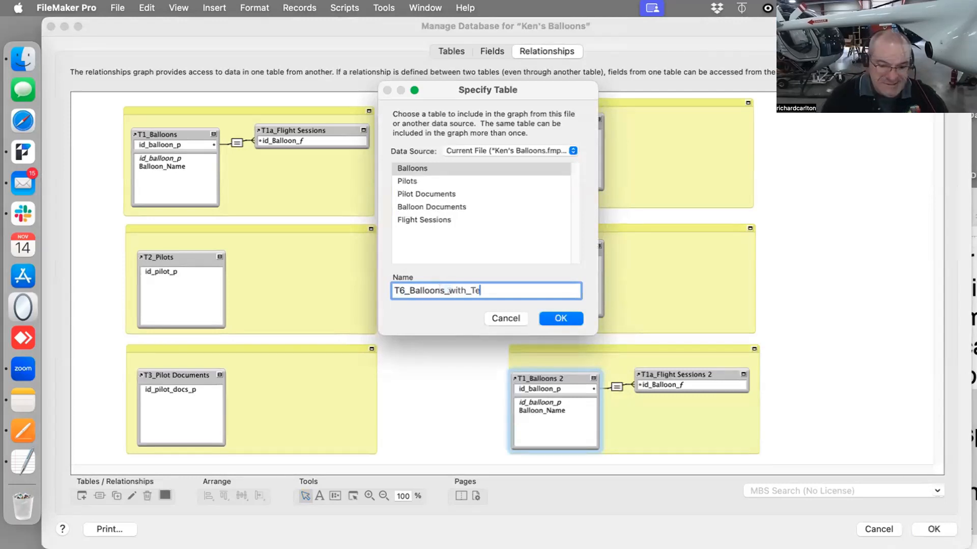
pyautogui.write('ch_Detai')
pyautogui.write('ls')
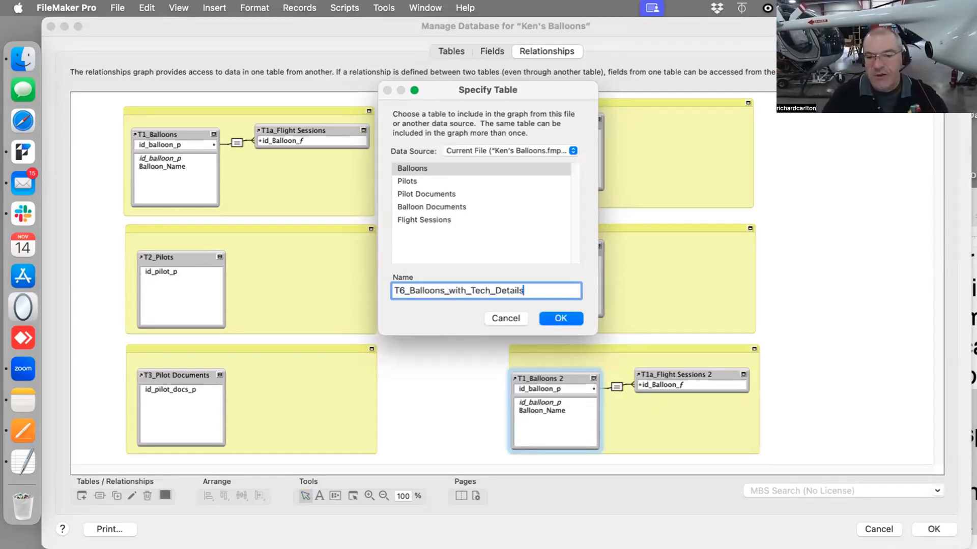
pyautogui.click(560, 319)
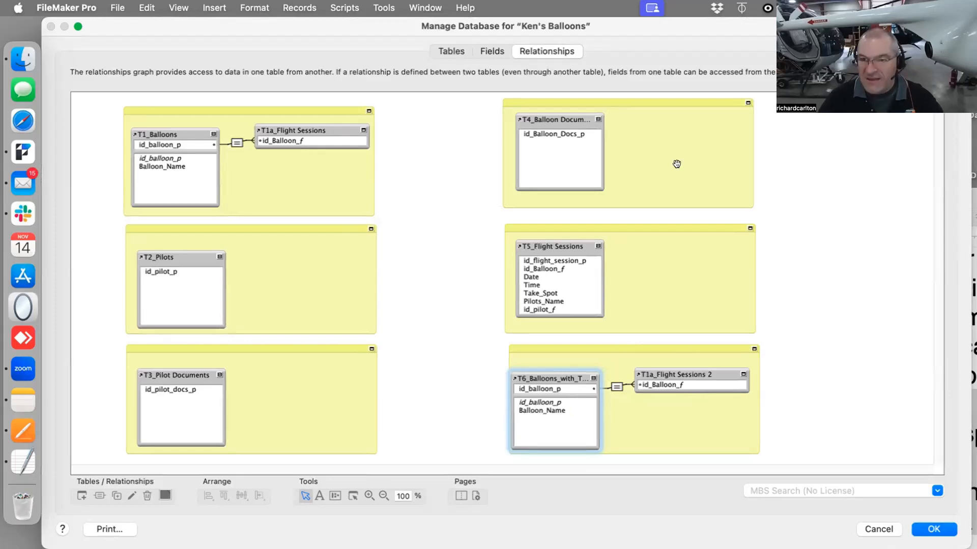
pyautogui.moveTo(665, 26); pyautogui.dragTo(676, 434)
pyautogui.click(735, 240)
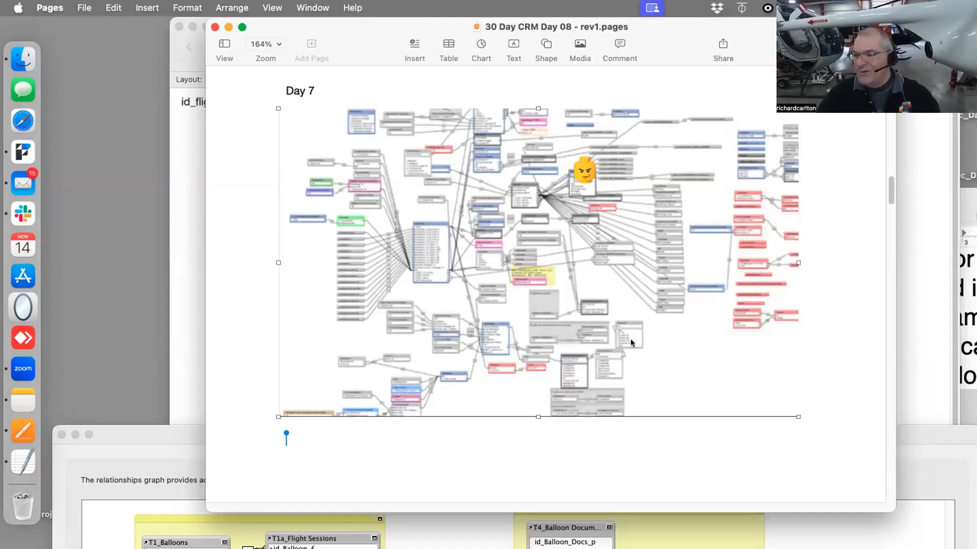
pyautogui.moveTo(666, 30); pyautogui.dragTo(657, 57)
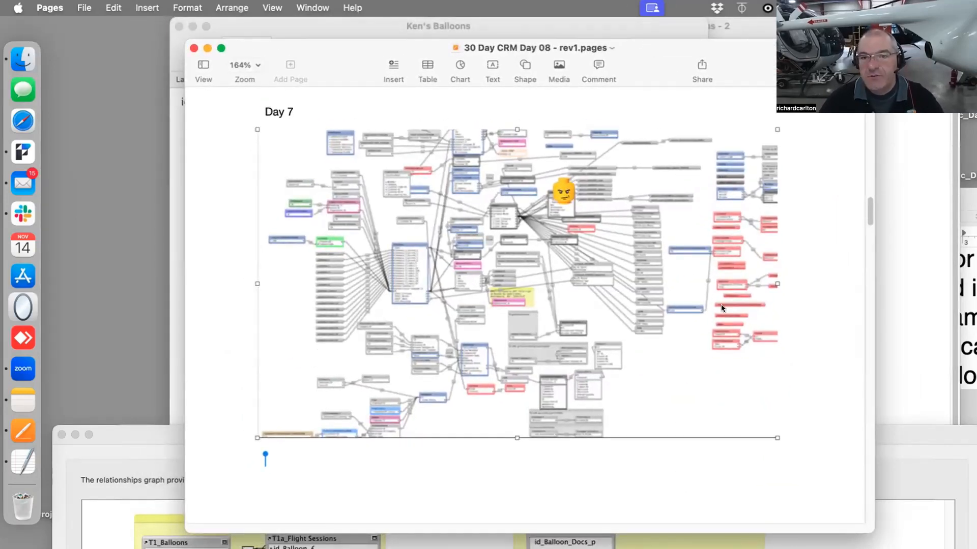
pyautogui.moveTo(630, 42); pyautogui.dragTo(744, 406)
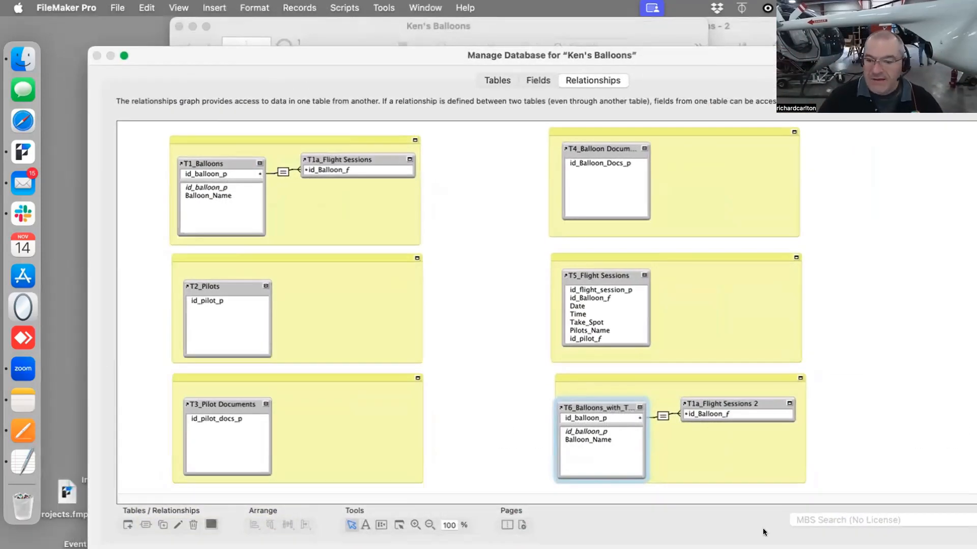
# Select the T6_Balloons_with_Tech_Details group and nudge it slightly within the graph
pyautogui.moveTo(834, 407); pyautogui.dragTo(551, 463)
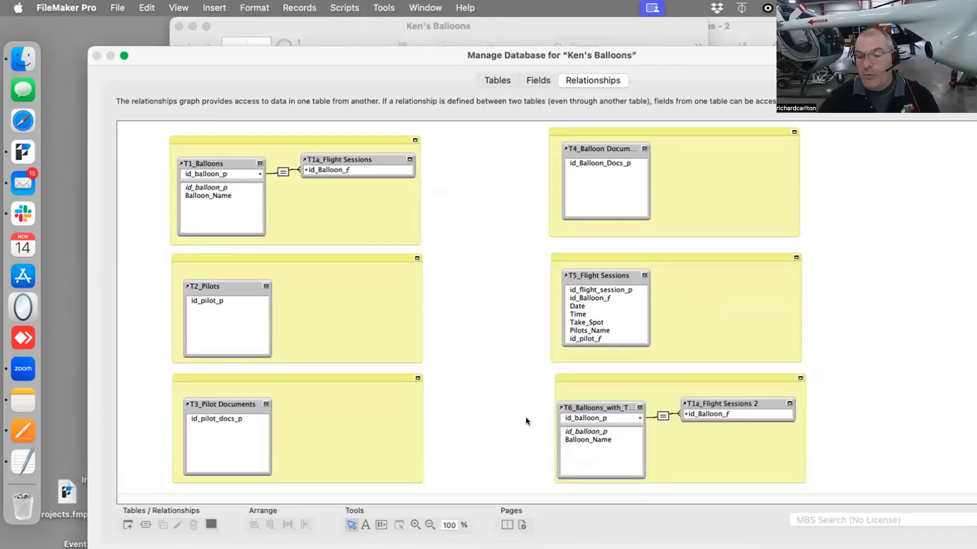
pyautogui.moveTo(519, 383); pyautogui.dragTo(839, 487)
pyautogui.moveTo(711, 402); pyautogui.dragTo(719, 397)
pyautogui.click(806, 436)
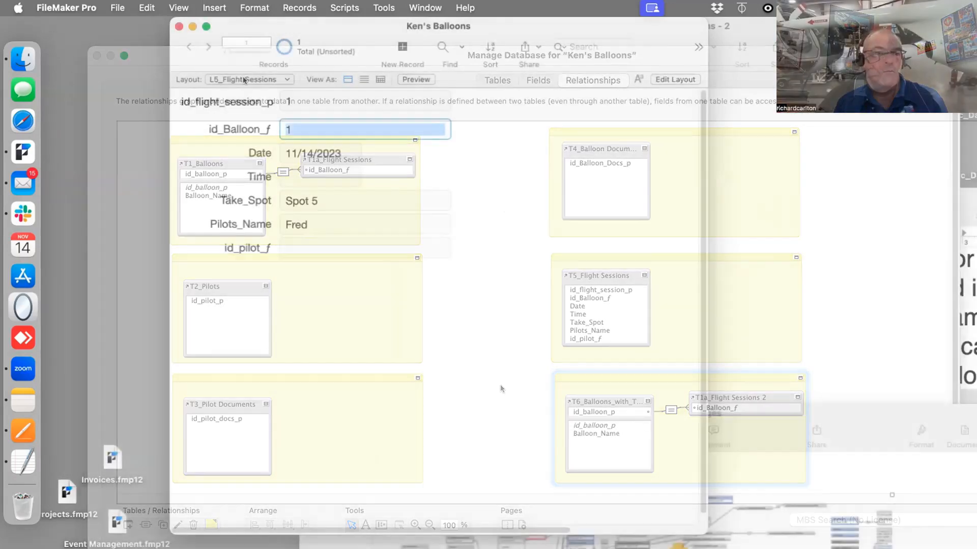
# Examine the button bar on the L1_Balloons layout in Layout mode, then return to Browse mode
pyautogui.click(254, 79)
pyautogui.click(288, 30)
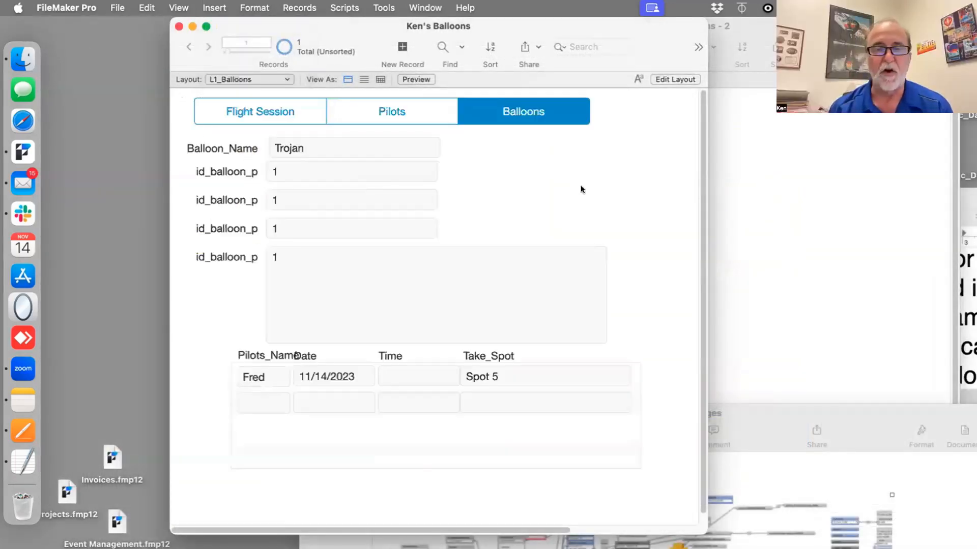
pyautogui.press('super+l')
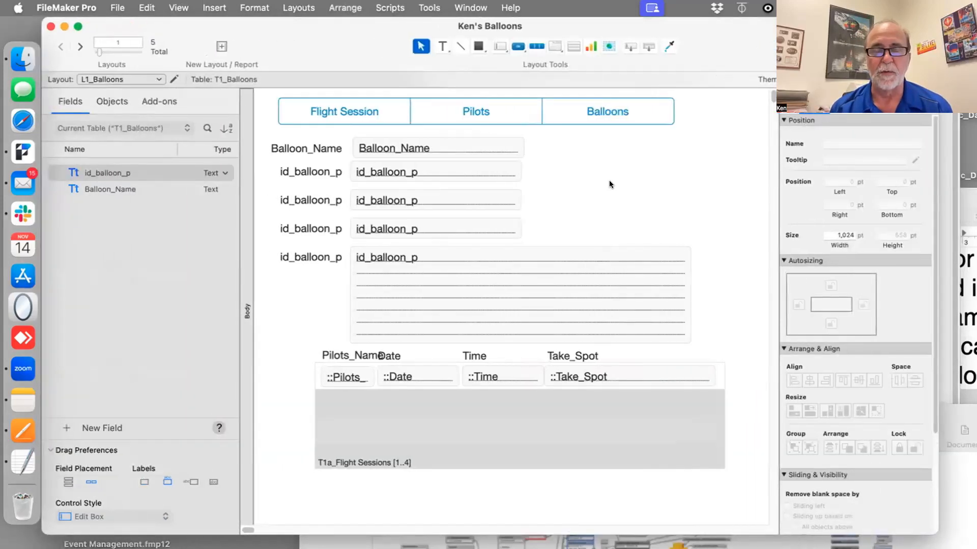
pyautogui.click(588, 113)
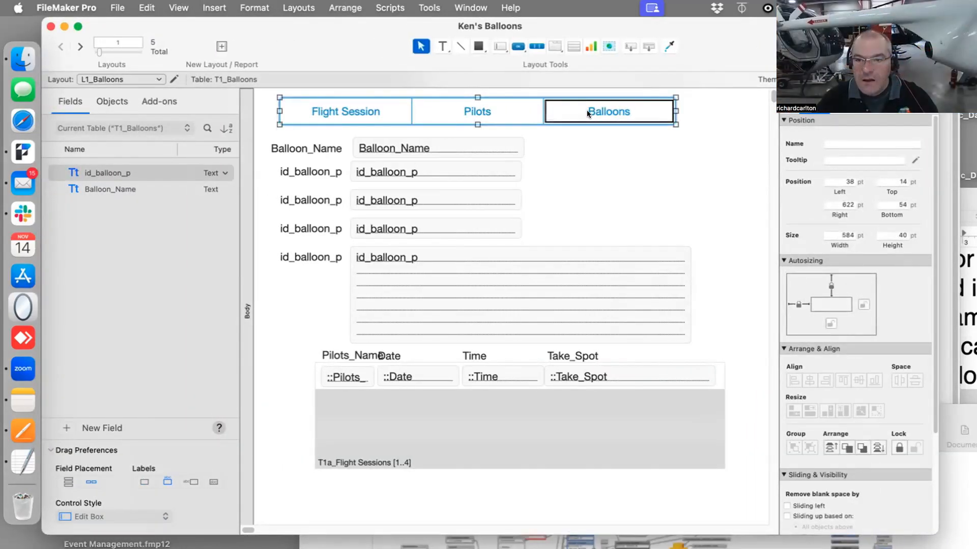
pyautogui.moveTo(587, 109); pyautogui.dragTo(587, 153)
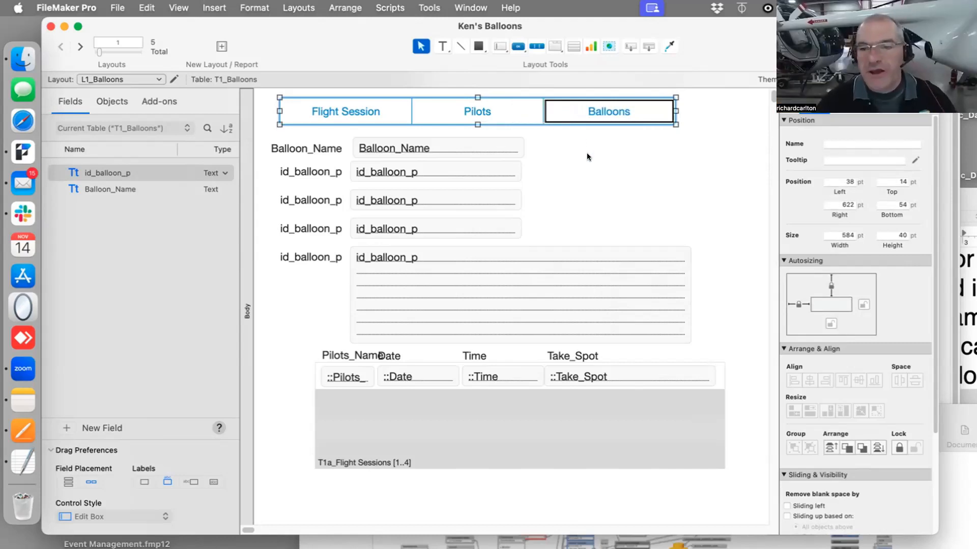
pyautogui.click(587, 153)
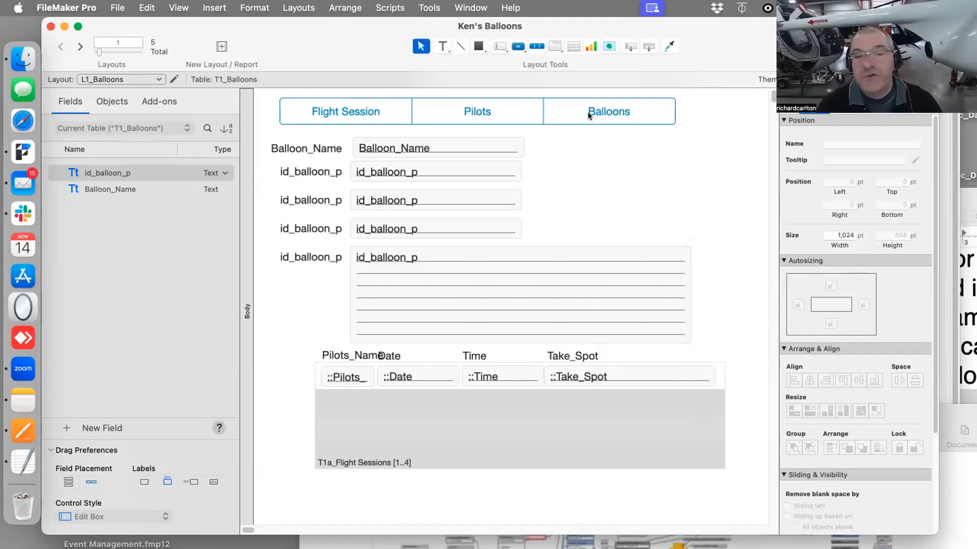
pyautogui.press('super+b')
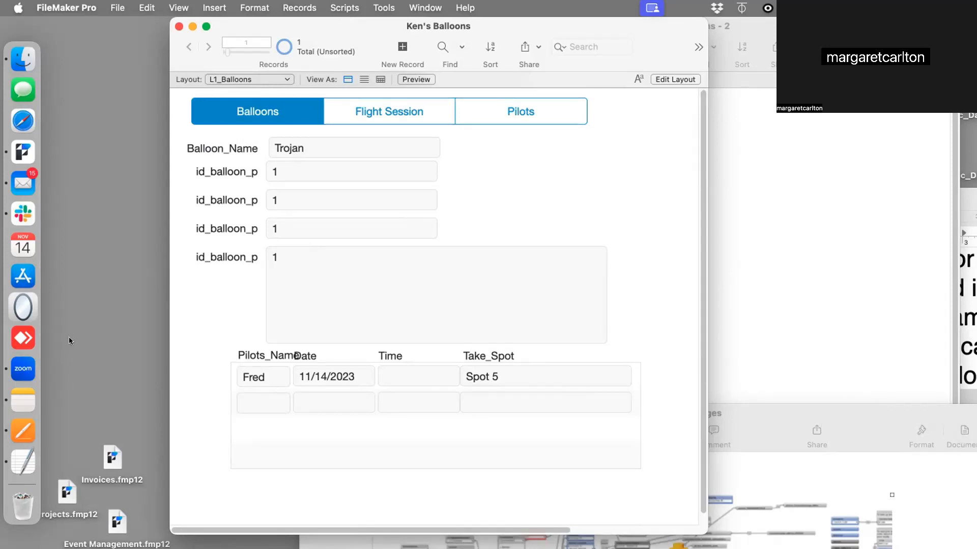
# Switch to Slack and open the shared image in the direct message conversation
pyautogui.click(24, 212)
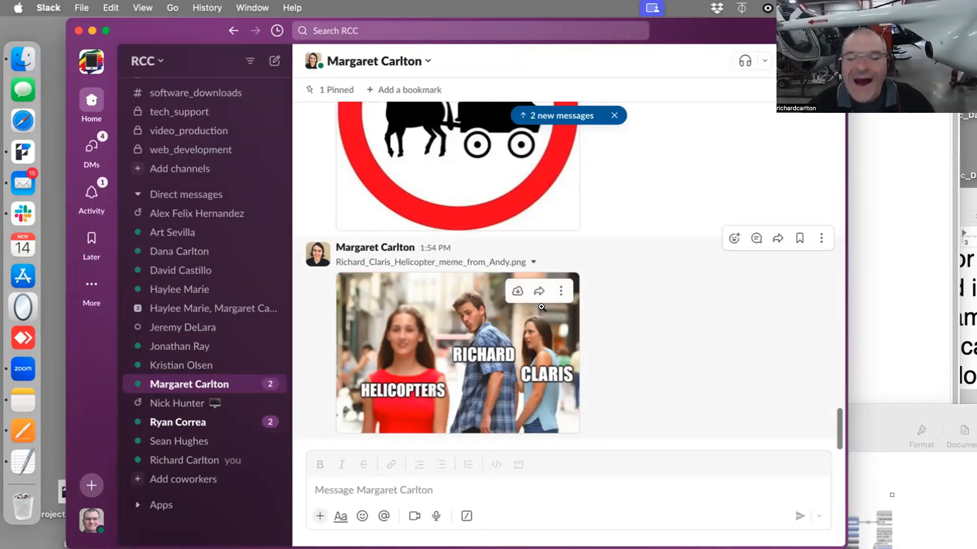
pyautogui.click(530, 320)
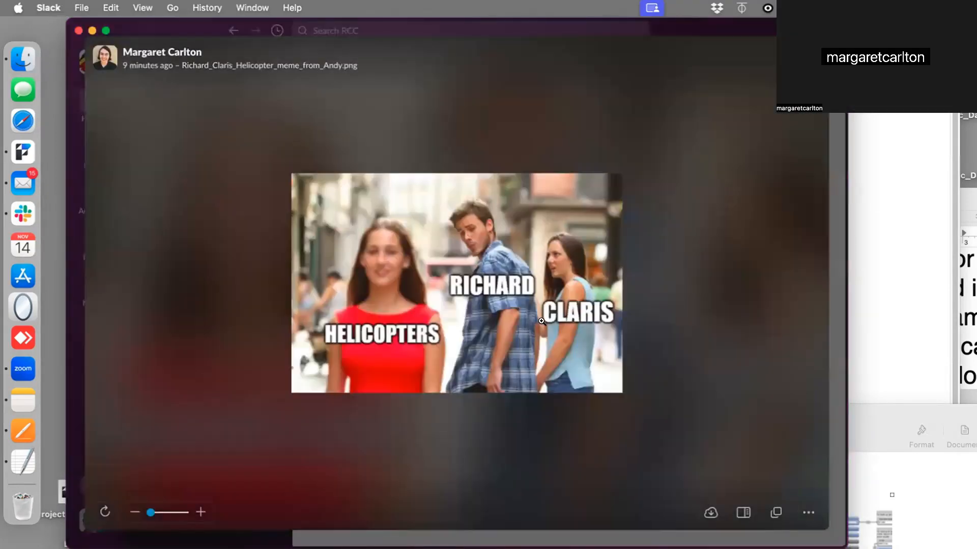